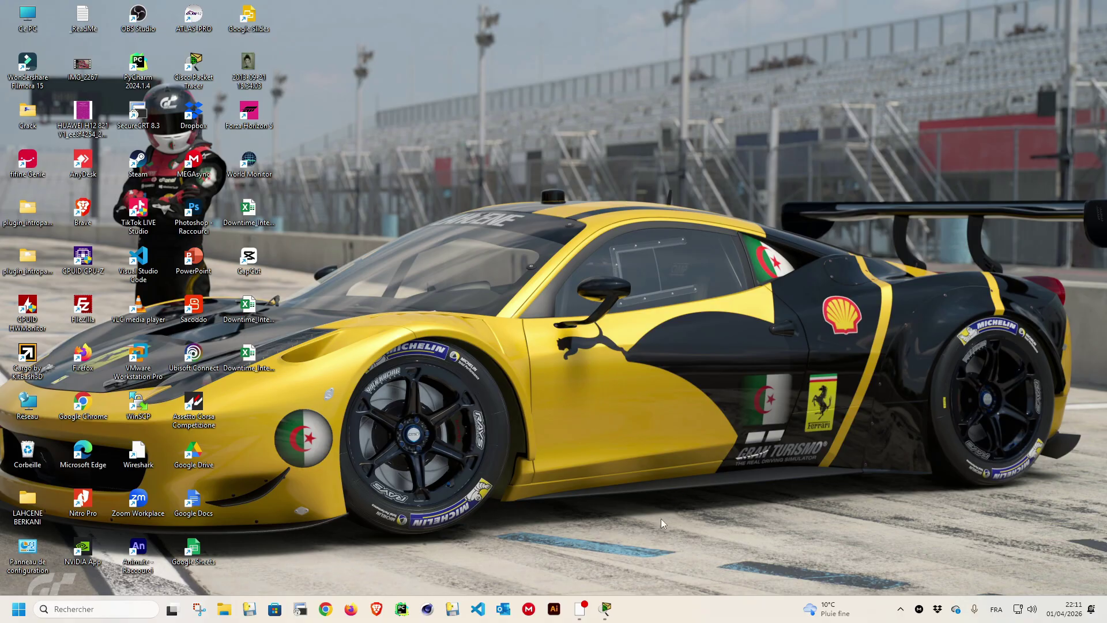
Step: Switch to Cisco Packet Tracer and place one 3650-24PS multilayer switch in the upper part of the logical workspace
left_click(605, 609)
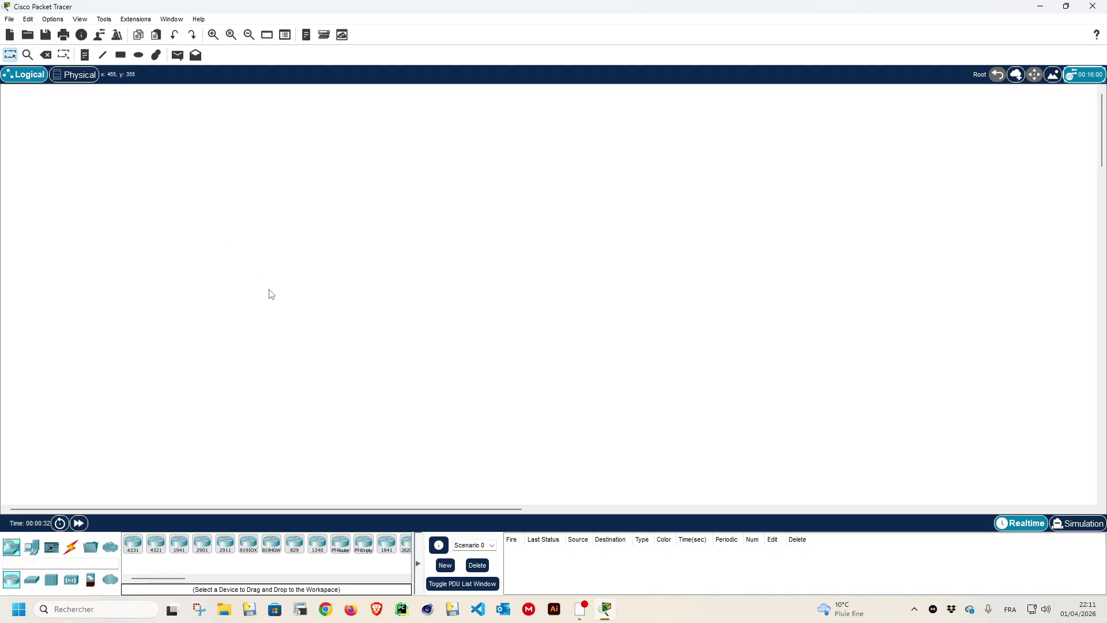
left_click(32, 580)
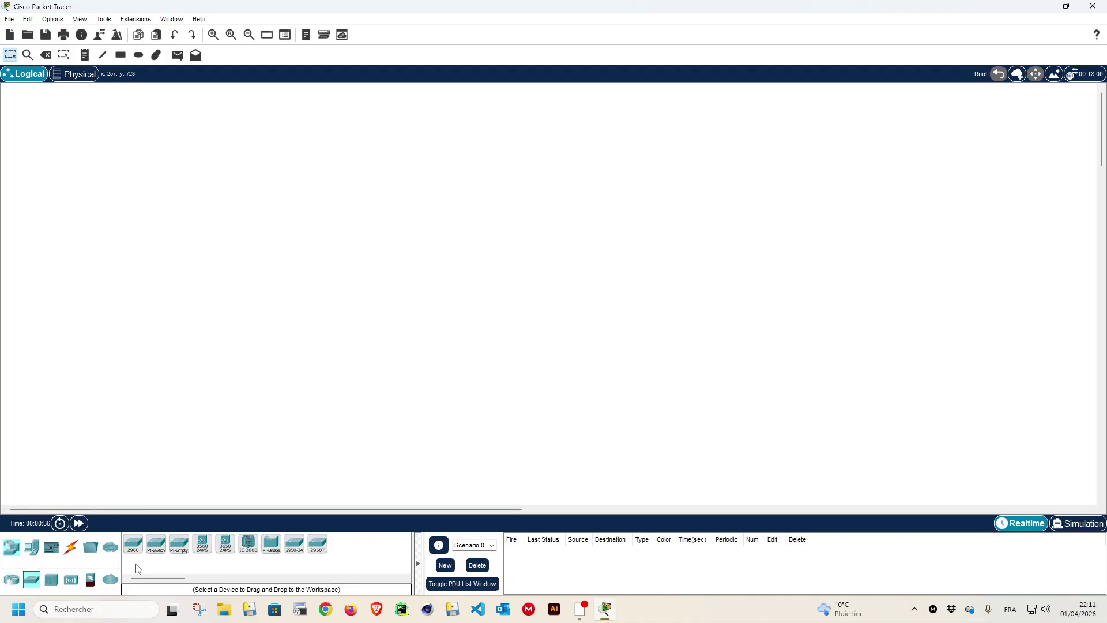
left_click(225, 543)
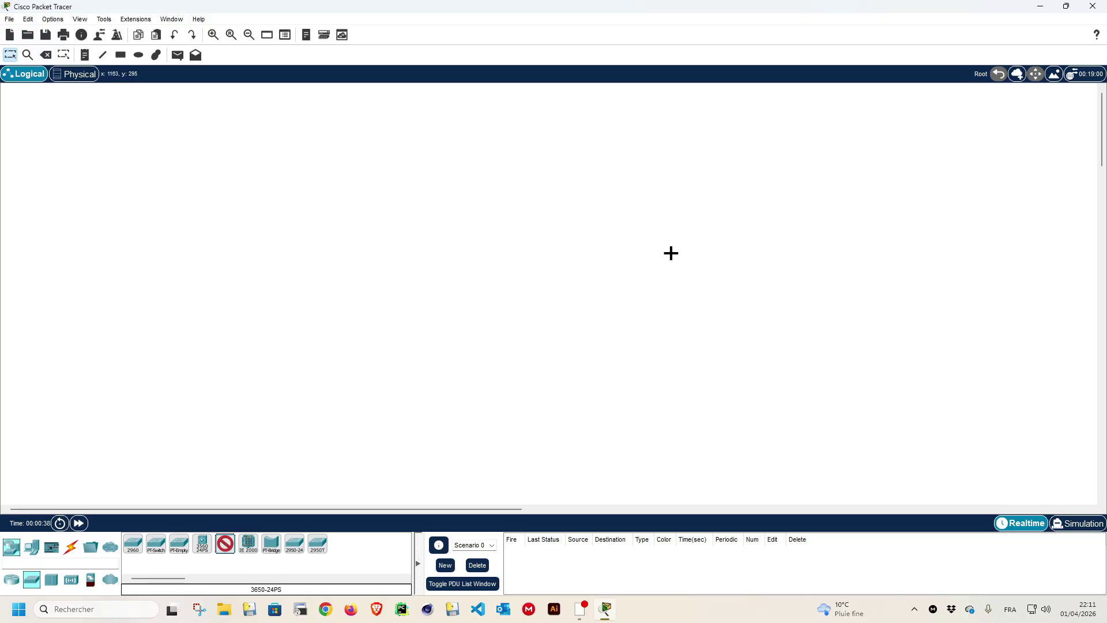
left_click(715, 241)
left_click(715, 241)
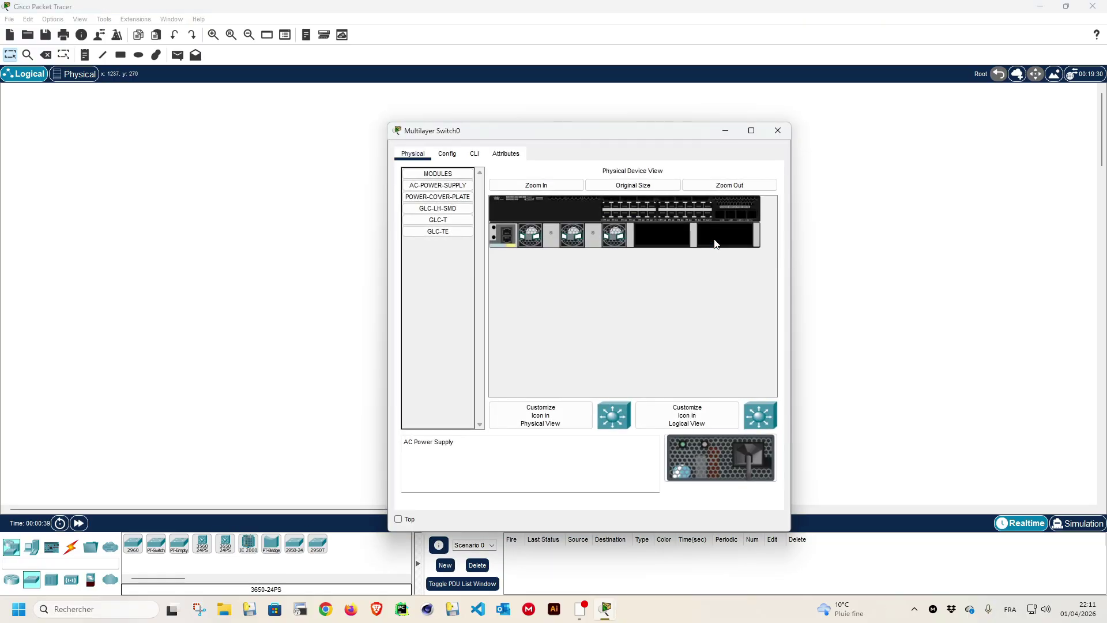
left_click(782, 127)
left_click_drag(719, 238, 709, 218)
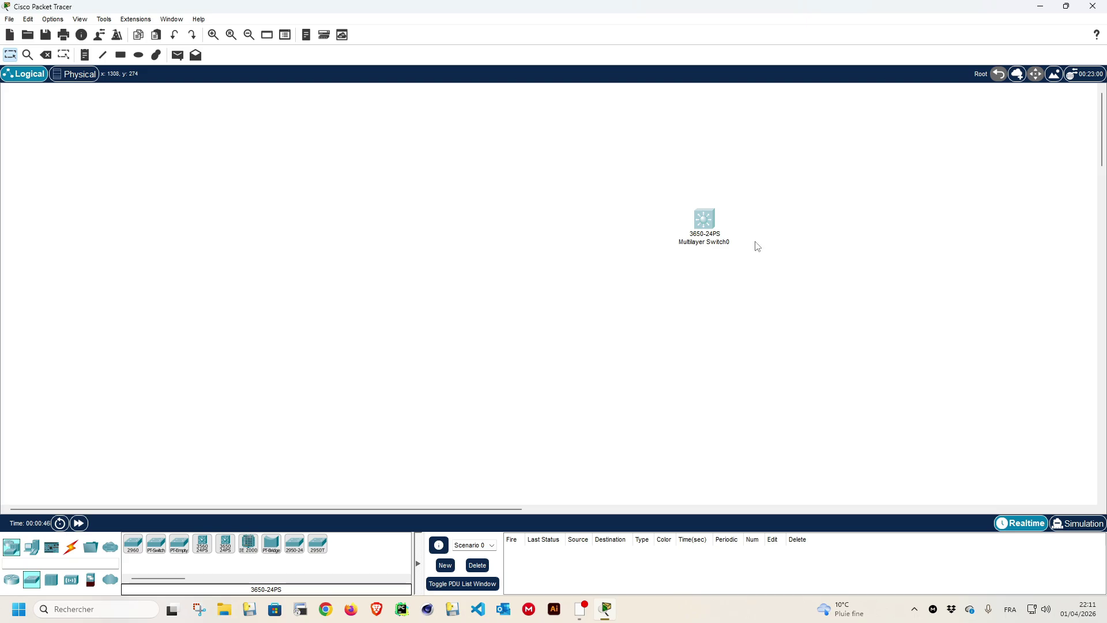
Step: Install GLC-LH-SMD fibre modules in all four SFP slots of the 3650-24PS switch
left_click(709, 224)
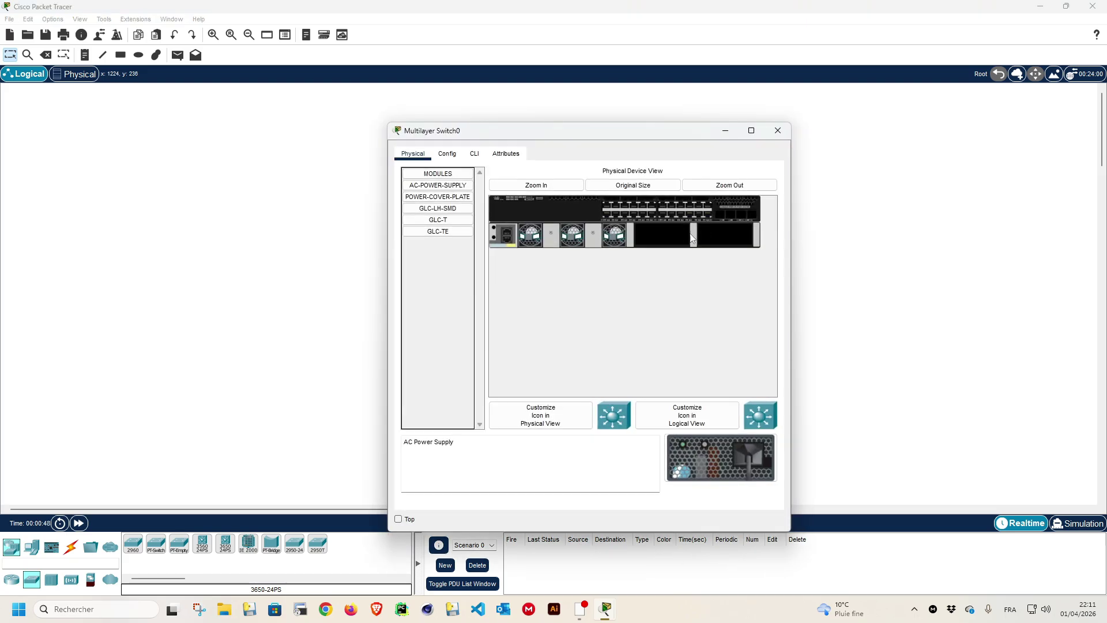
left_click(751, 130)
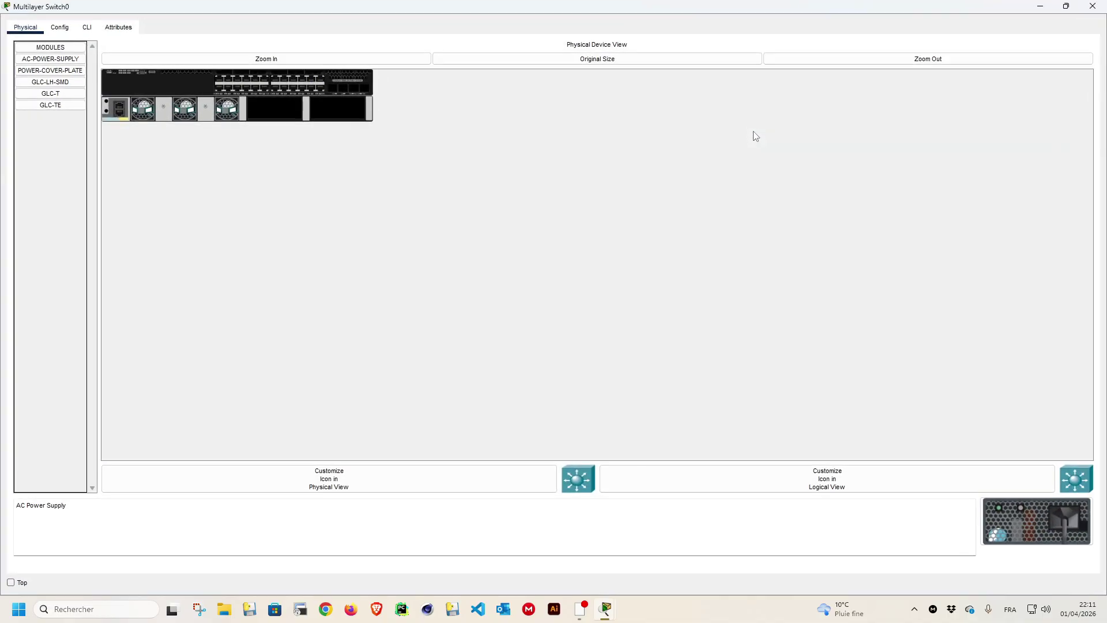
left_click(292, 62)
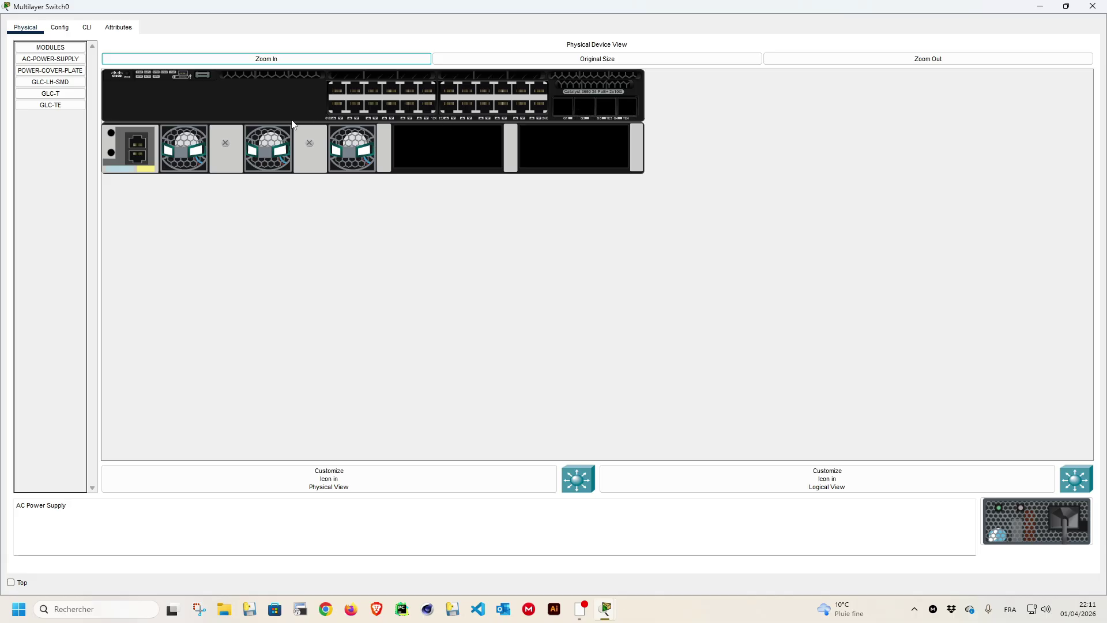
left_click(56, 83)
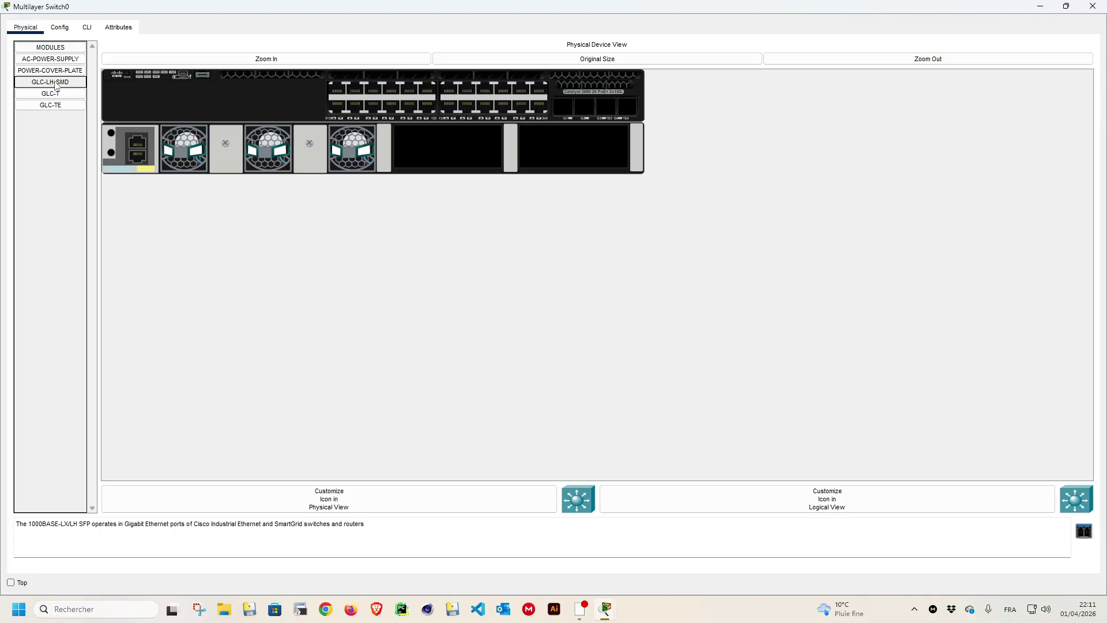
left_click_drag(1084, 532, 625, 113)
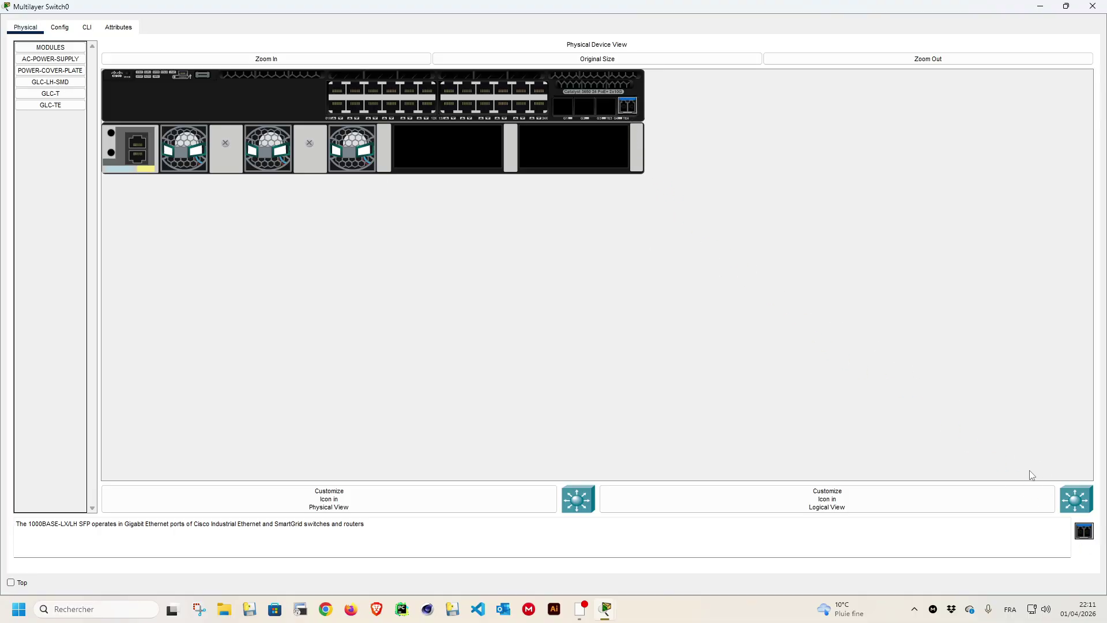
left_click_drag(1081, 529, 606, 107)
left_click_drag(1086, 544, 584, 107)
left_click_drag(1089, 541, 558, 111)
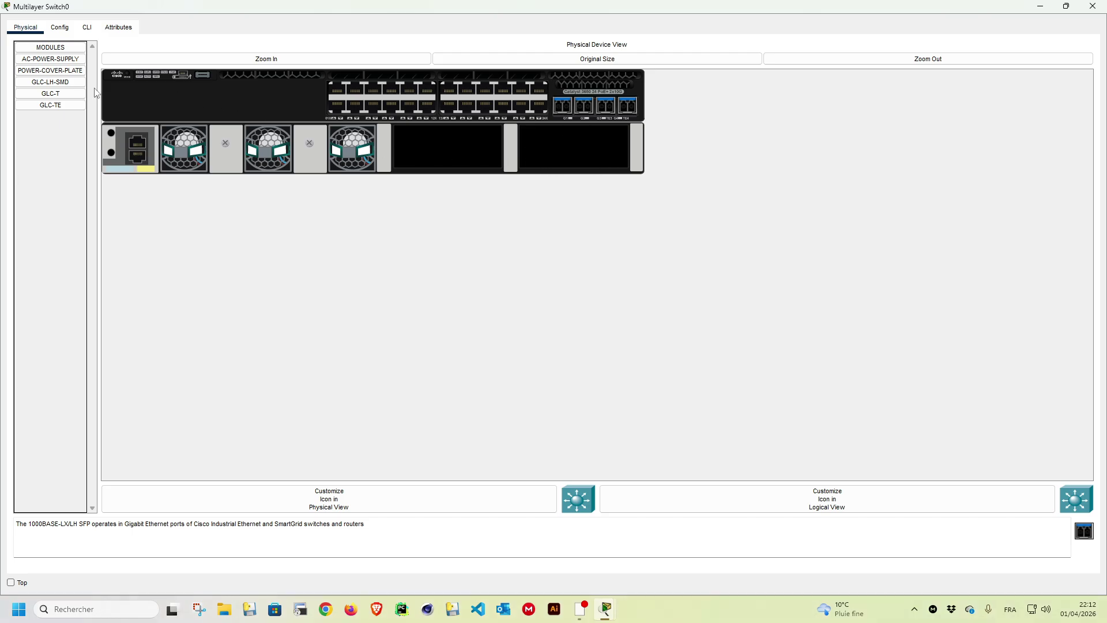
Step: Install an AC-POWER-SUPPLY module in the switch's right-hand power bay and close its device window
left_click(46, 60)
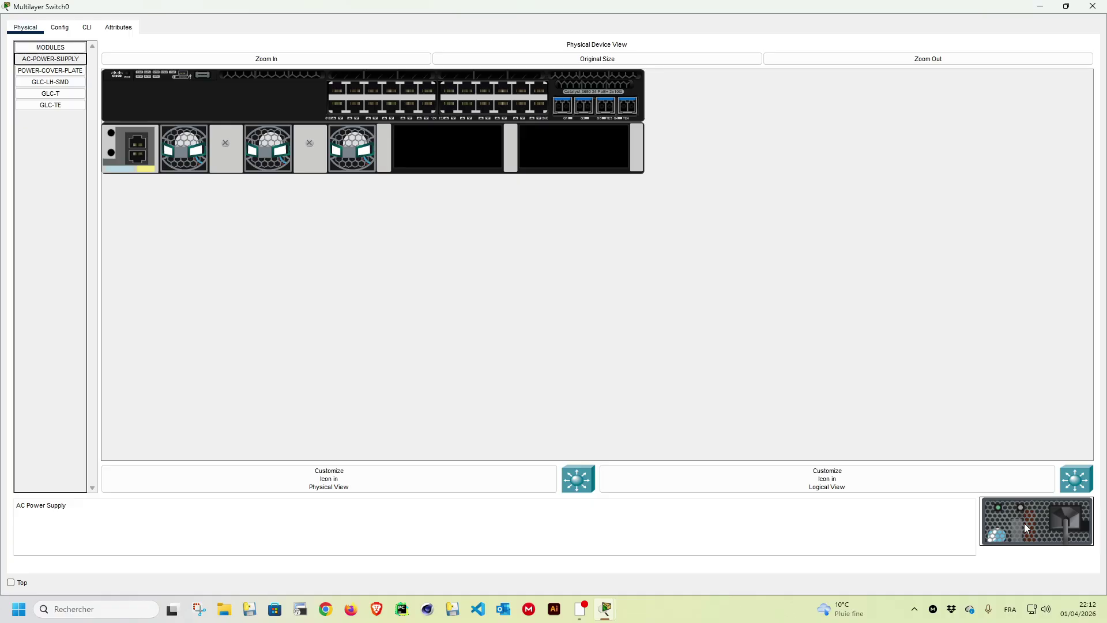
left_click_drag(1026, 528, 583, 149)
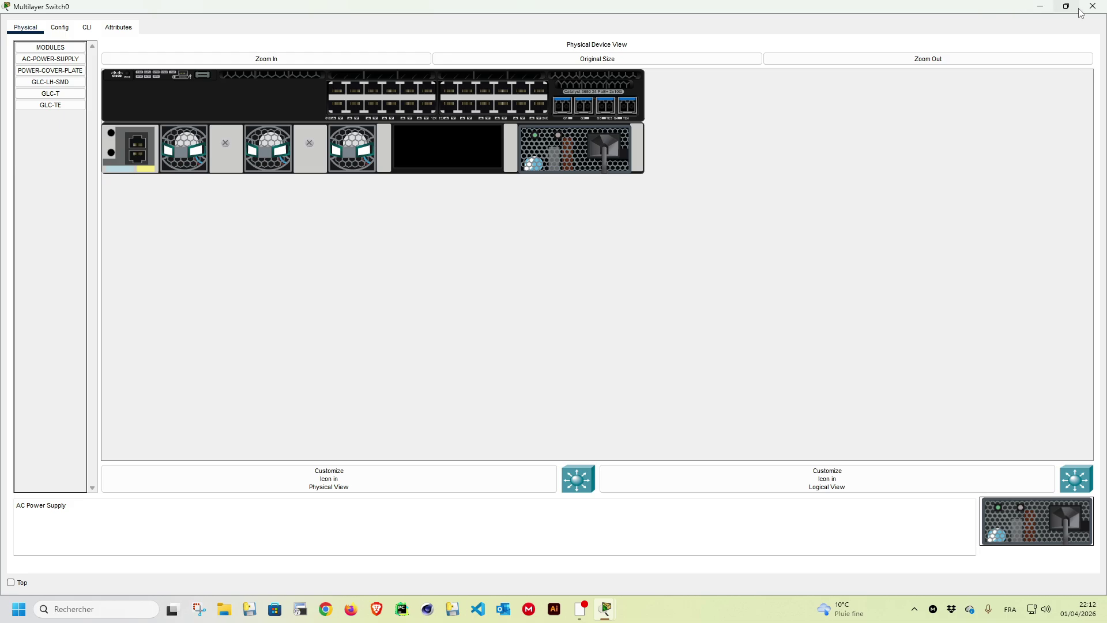
left_click_drag(565, 147, 1035, 529)
left_click(1092, 6)
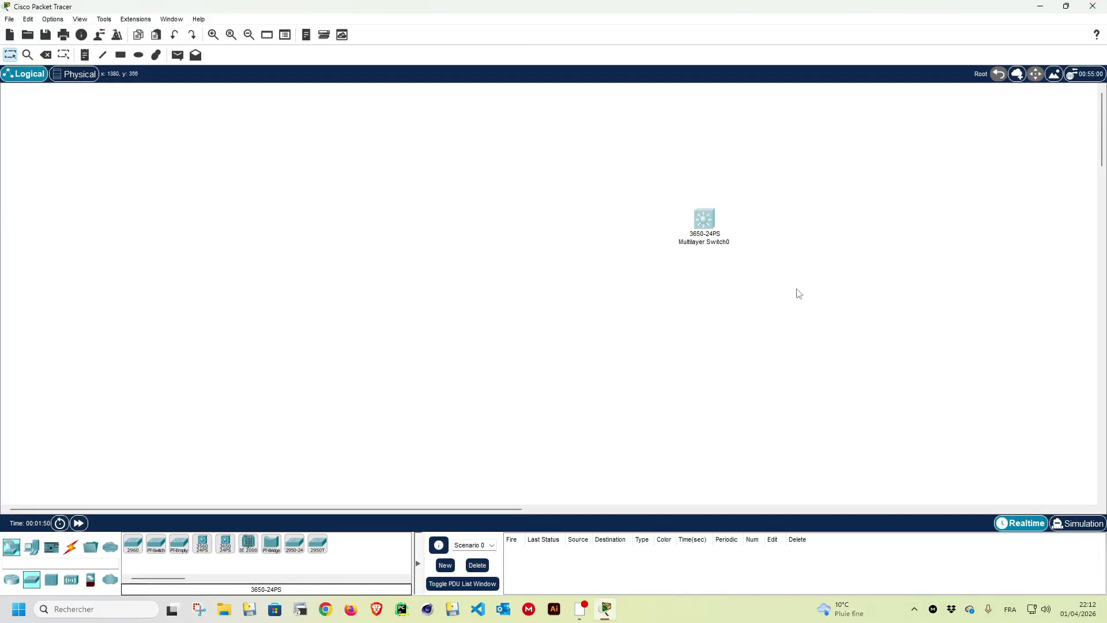
Step: Answer no to the initial configuration dialog in the switch's command line and minimise its window
left_click(706, 219)
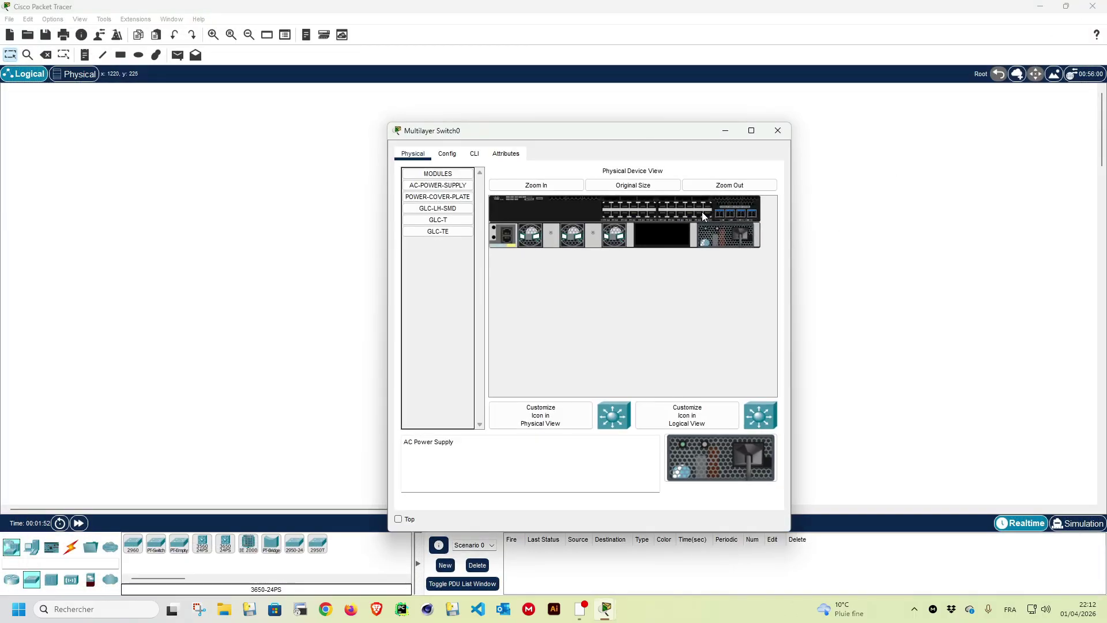
left_click_drag(516, 131, 515, 106)
left_click(476, 125)
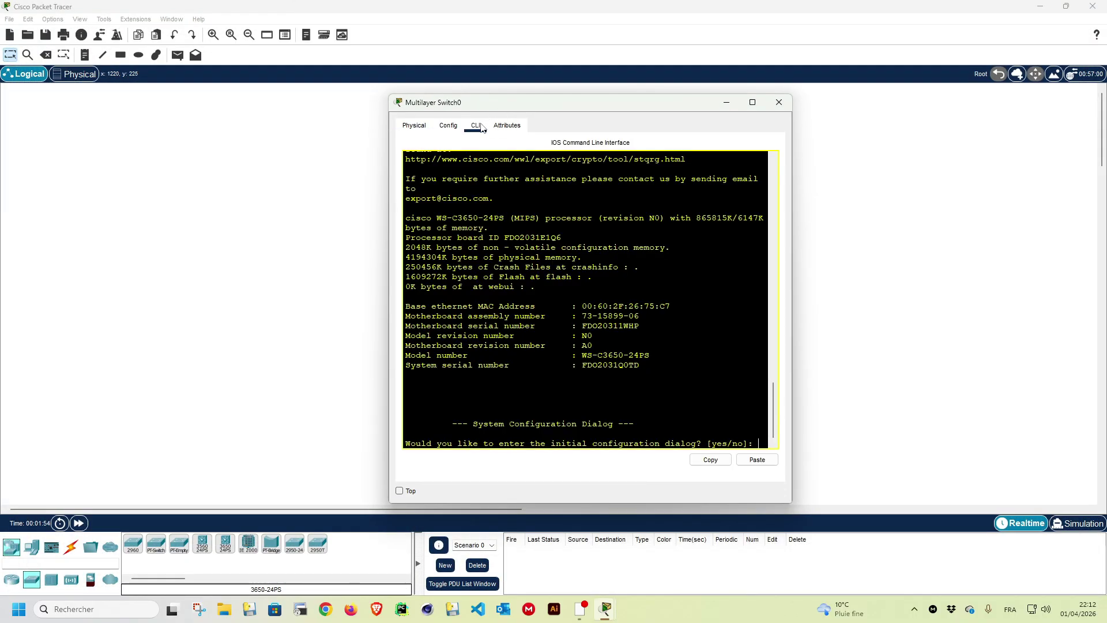
type("no")
key("Return")
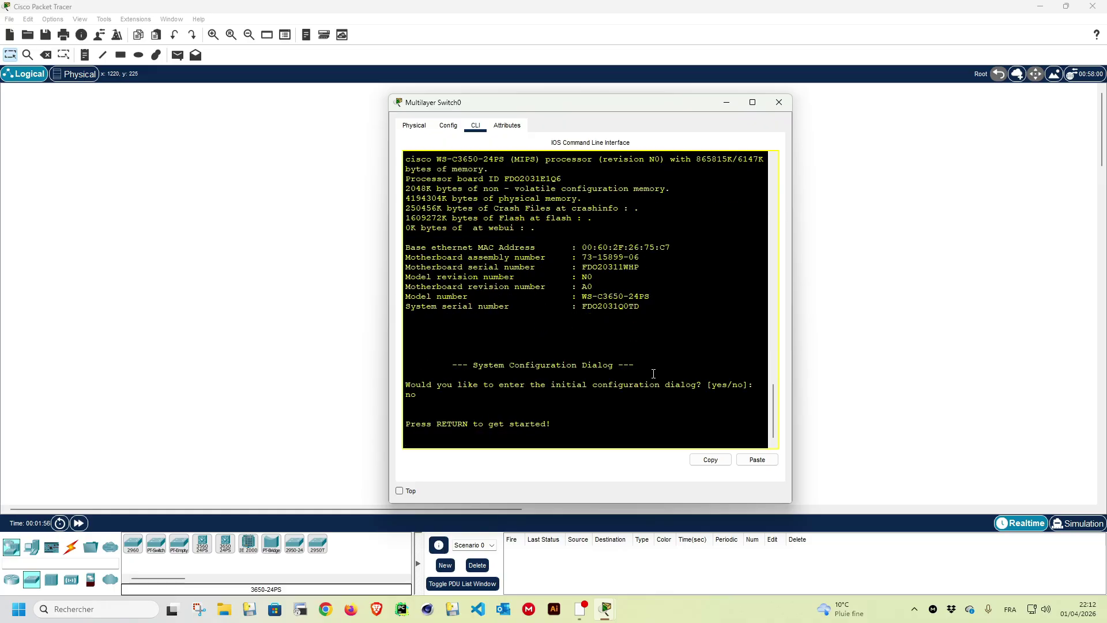
left_click(727, 103)
Step: Duplicate the equipped 3650-24PS switch to add four copies to the workspace
left_click_drag(707, 219, 648, 231)
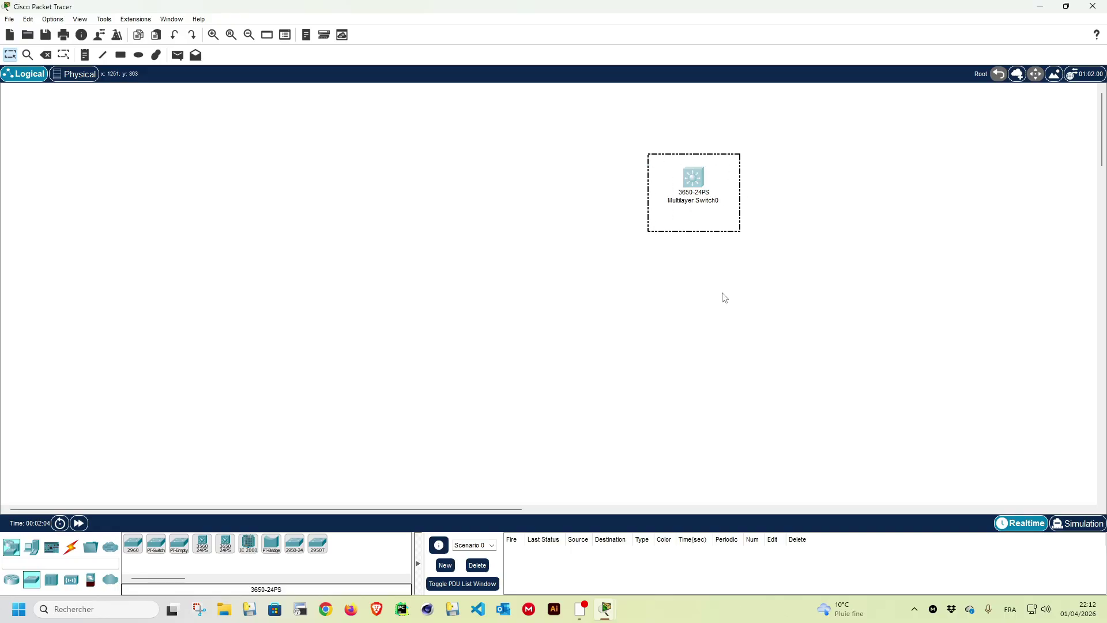
key("ctrl+v")
key("ctrl+v")
key("ctrl+v")
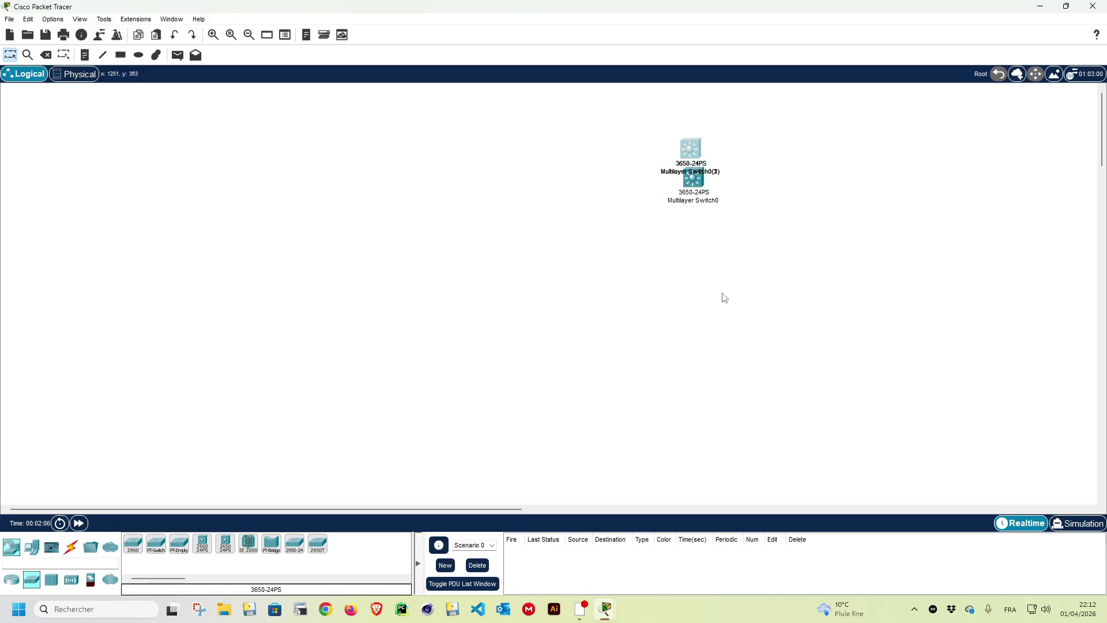
Step: Spread the four switch copies apart, with Multilayer Switch0(1) below Multilayer Switch0(4), Multilayer Switch0(2) to its right and Multilayer Switch0(3) to its left
left_click_drag(697, 174, 720, 274)
left_click_drag(695, 151, 580, 269)
left_click_drag(690, 151, 865, 374)
left_click(865, 373)
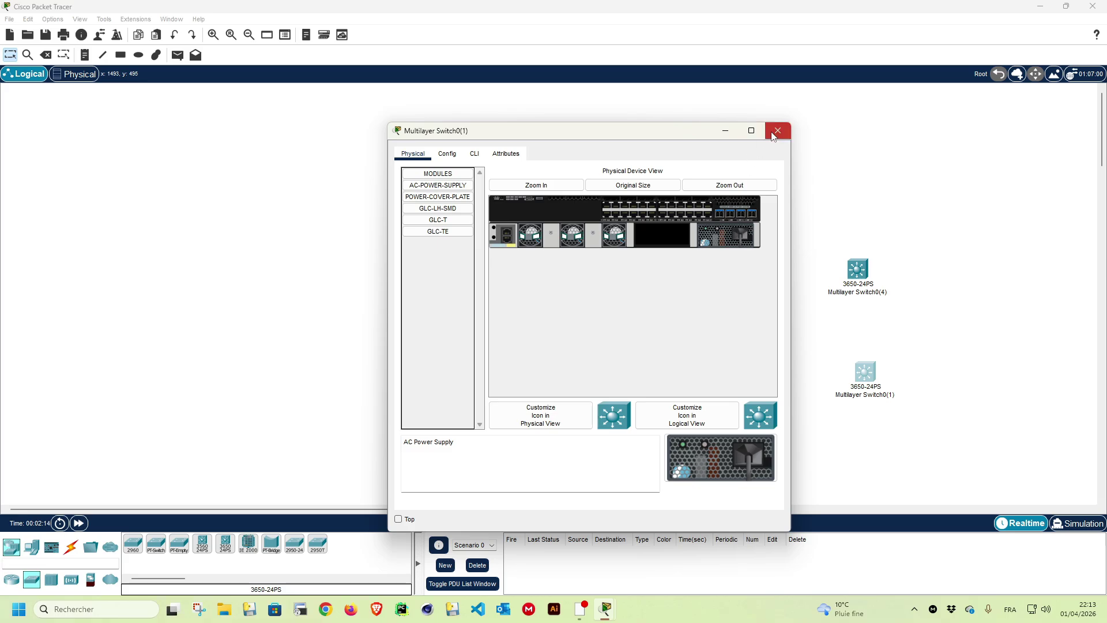
left_click(769, 136)
left_click_drag(580, 270, 987, 294)
left_click(986, 294)
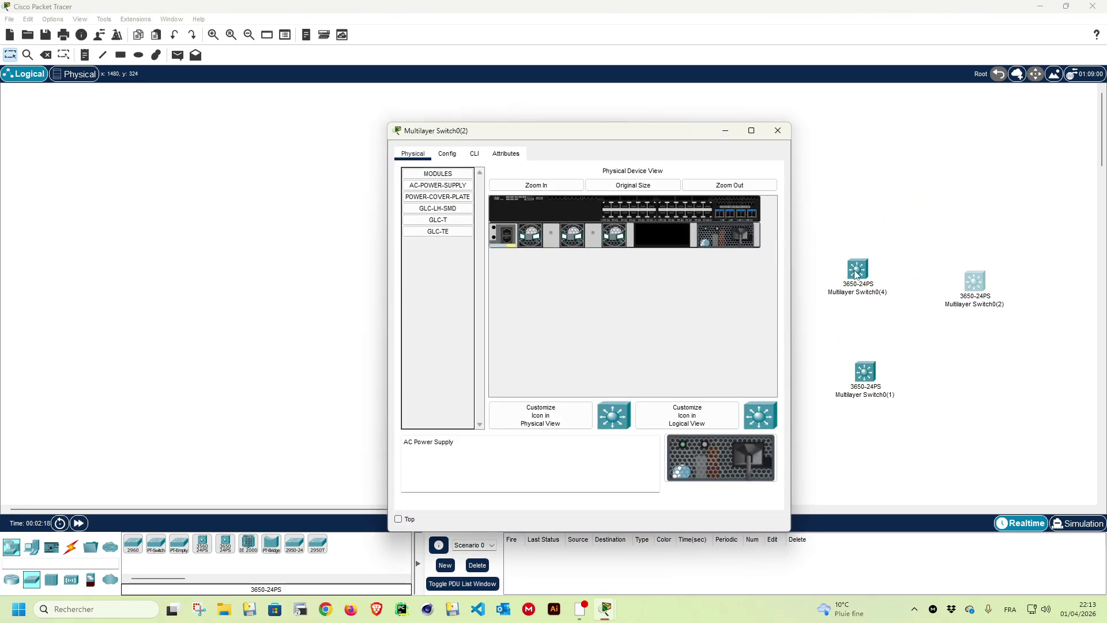
left_click(777, 132)
Step: Nudge Multilayer Switch0(4) and Multilayer Switch0(3) slightly to the right and move the original Multilayer Switch0 above Multilayer Switch0(4)
left_click_drag(857, 272, 865, 276)
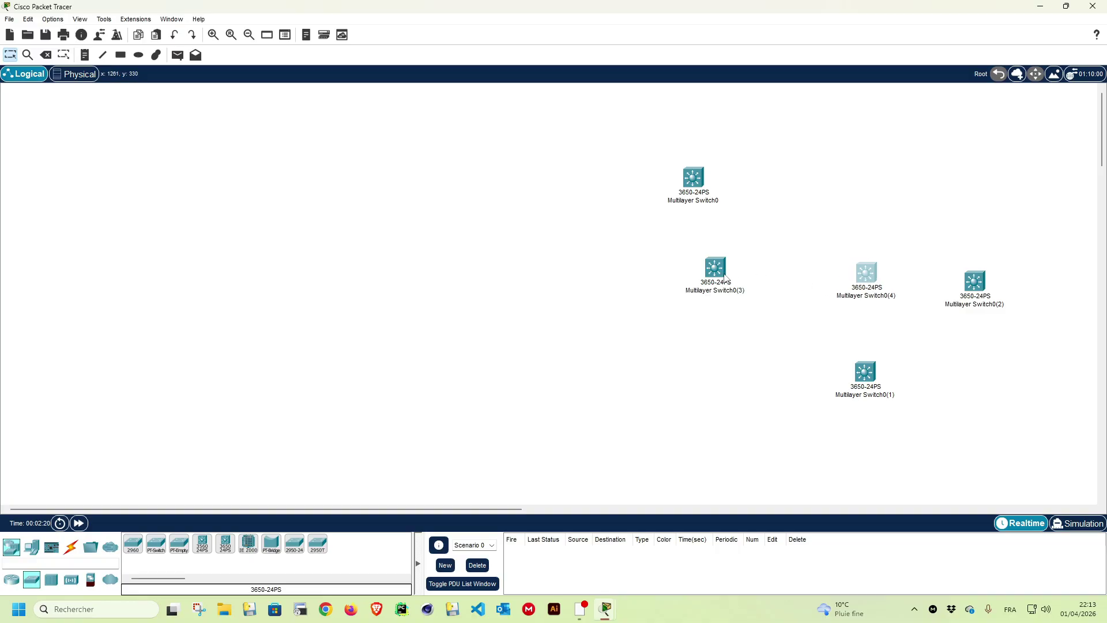
left_click_drag(723, 277, 736, 278)
left_click_drag(690, 185, 840, 187)
left_click(840, 186)
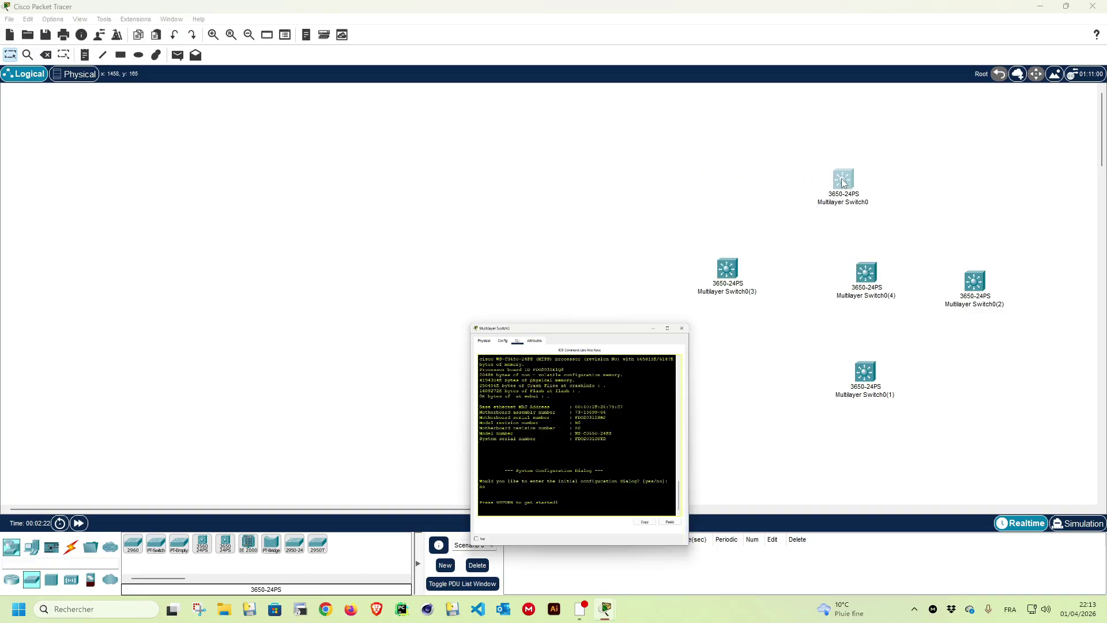
left_click(779, 102)
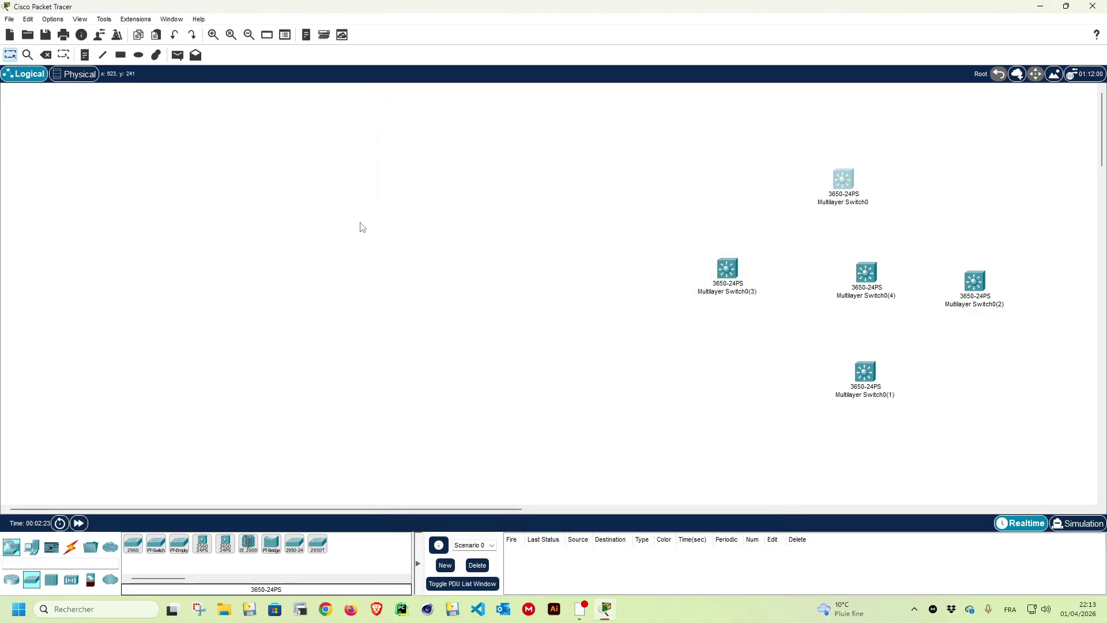
Step: Place a 2911 router in the upper area of the workspace, well to the left of the switches
left_click(12, 580)
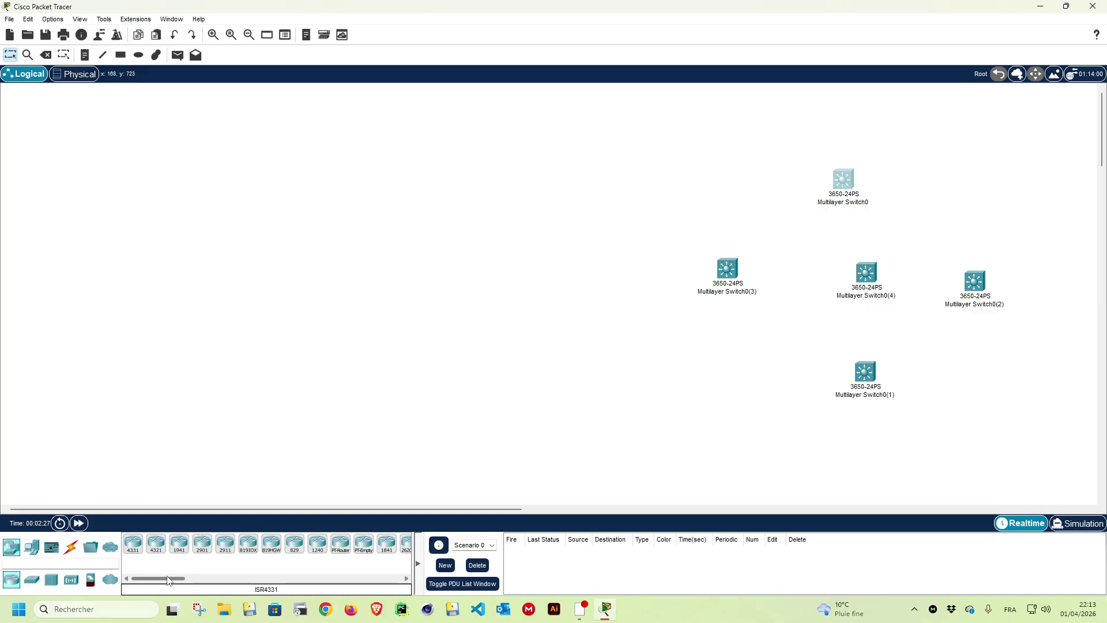
mouse_move(170, 578)
left_mouse_down()
mouse_move(243, 580)
mouse_move(168, 579)
left_mouse_up()
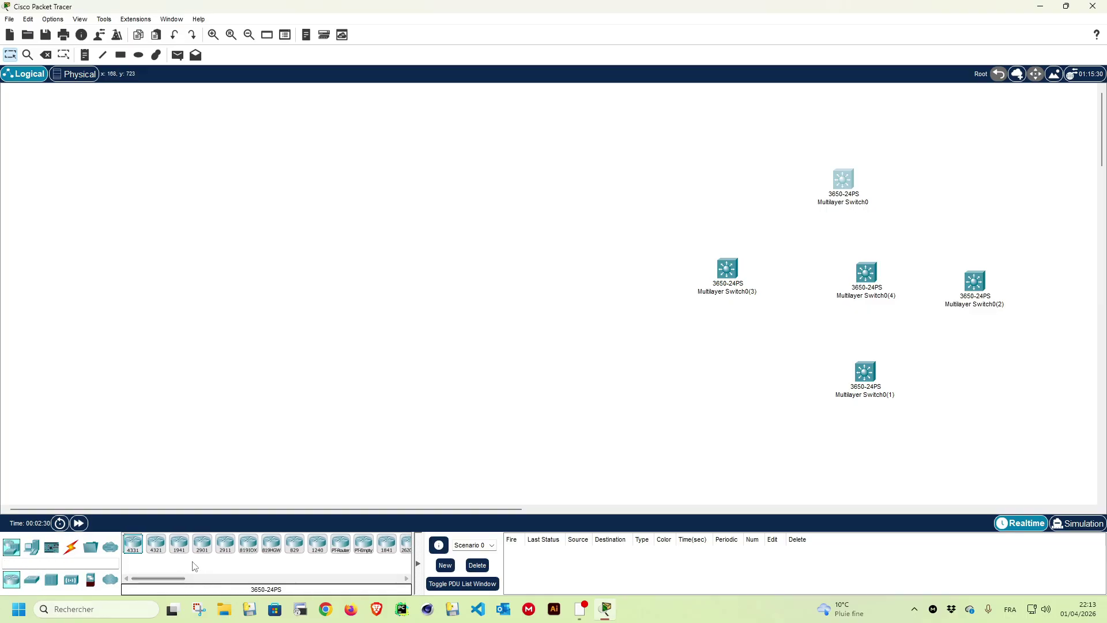
left_click(225, 544)
left_click(374, 176)
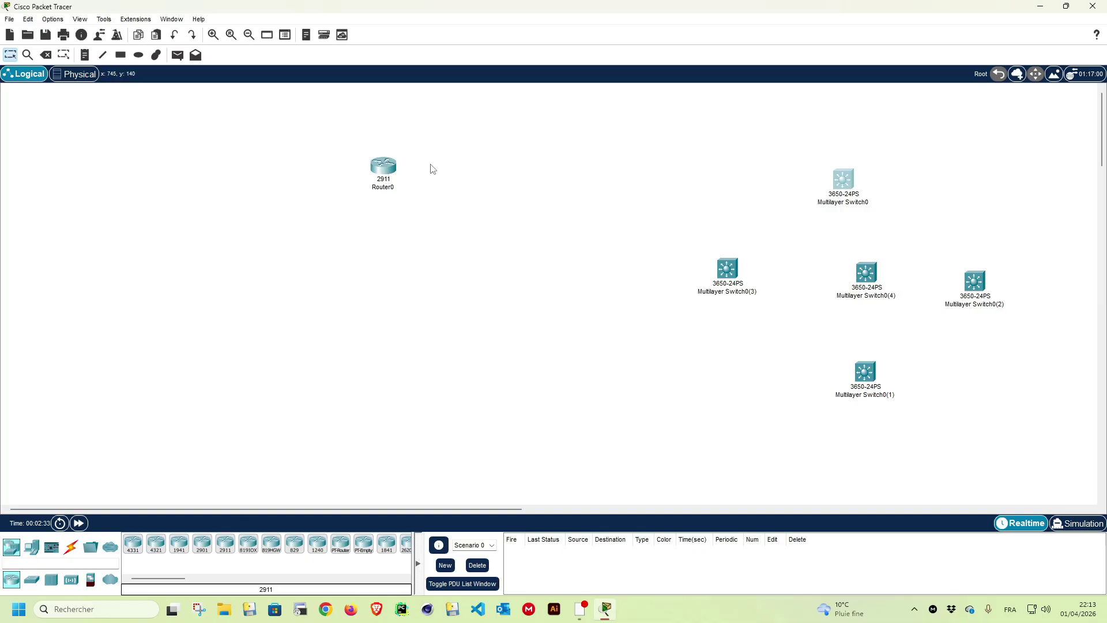
left_click_drag(385, 171, 397, 140)
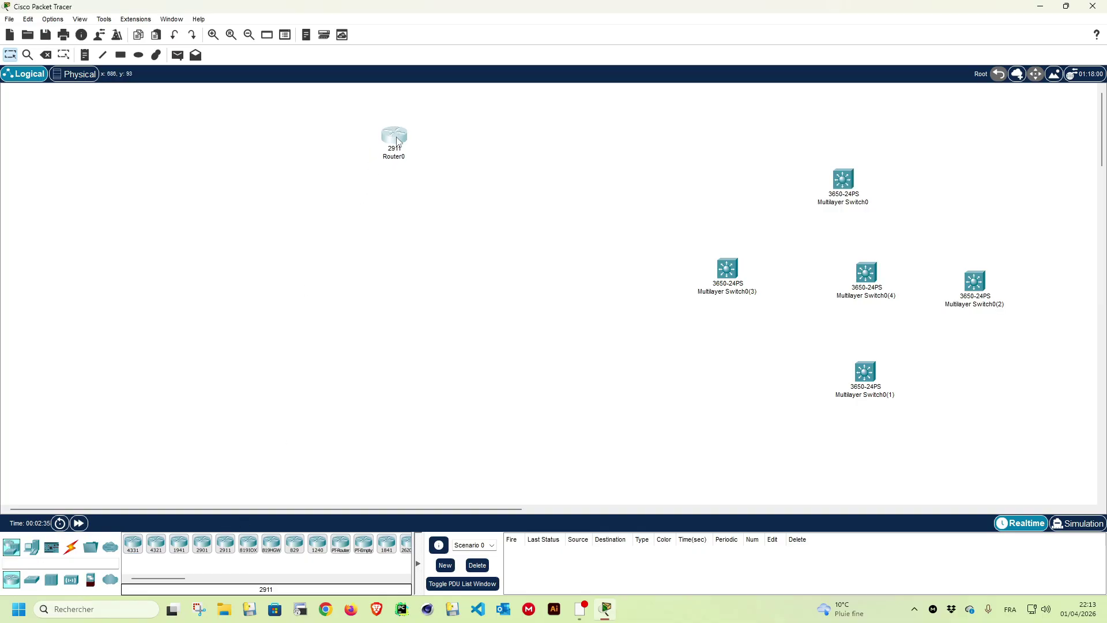
left_click(397, 140)
left_click(424, 103)
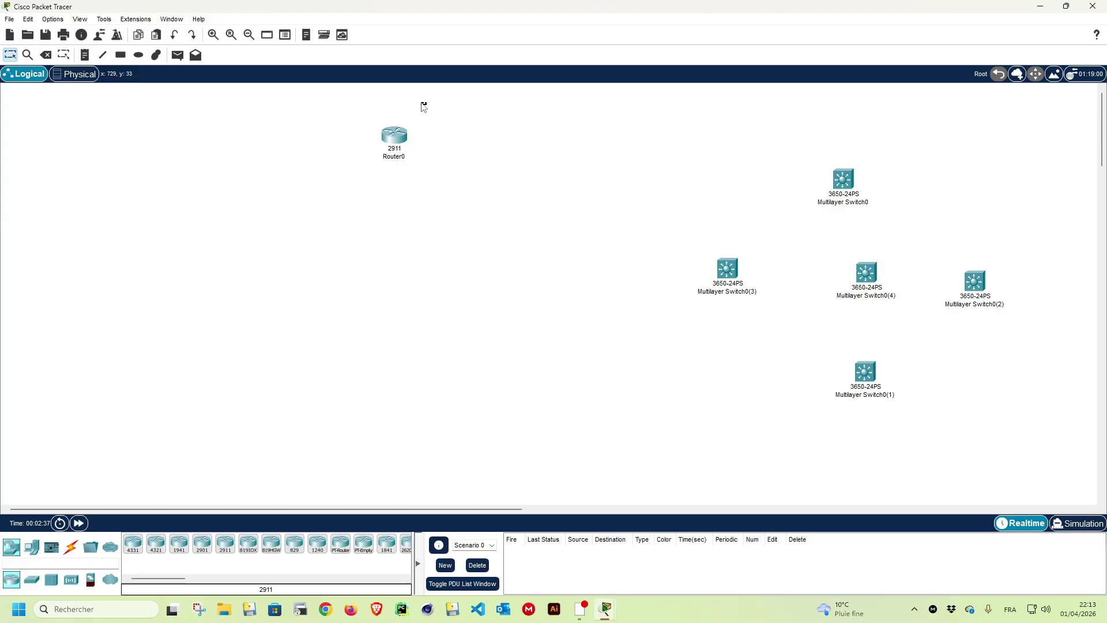
Step: Open the 2911 router's physical device view, enlarge it and power the router off
left_click(397, 143)
left_click_drag(535, 123, 431, 80)
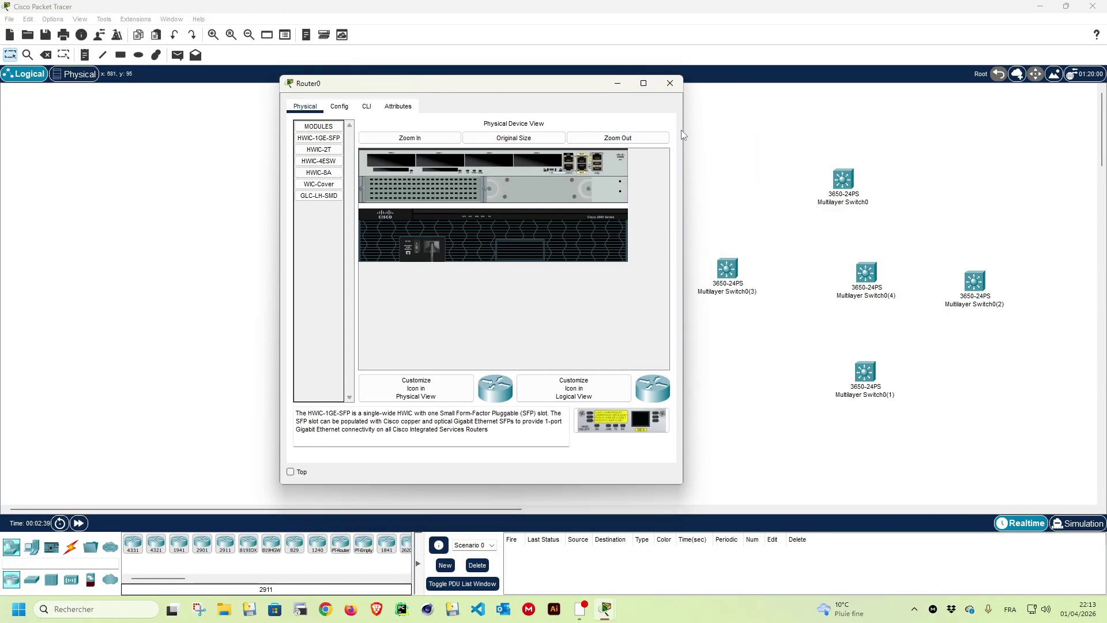
left_click_drag(685, 130, 870, 130)
left_click_drag(705, 85, 584, 63)
left_click(305, 118)
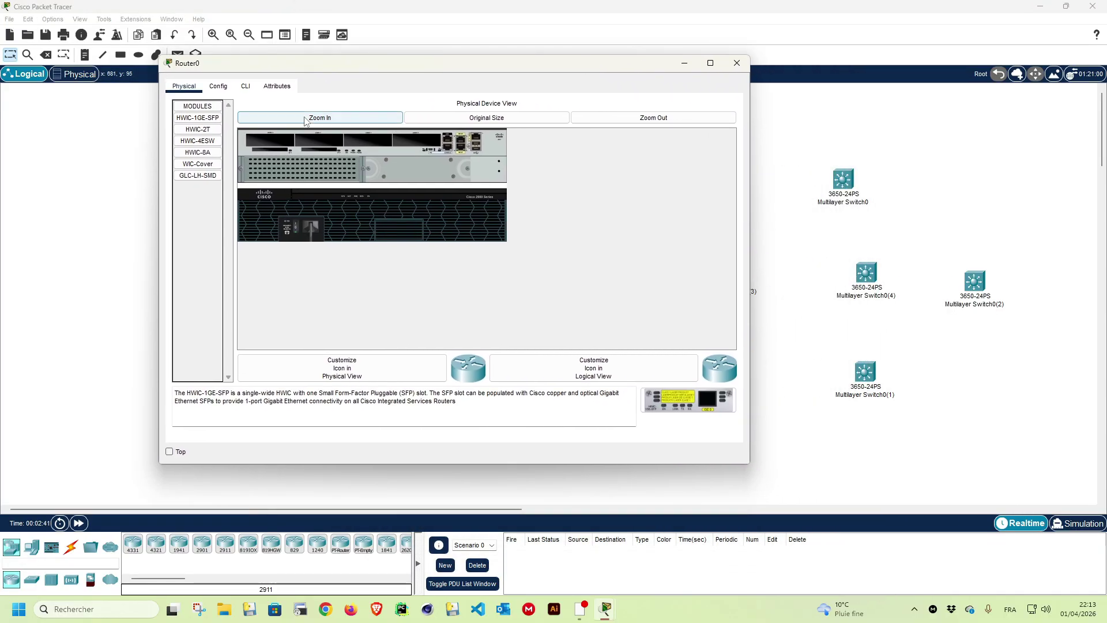
left_click(710, 63)
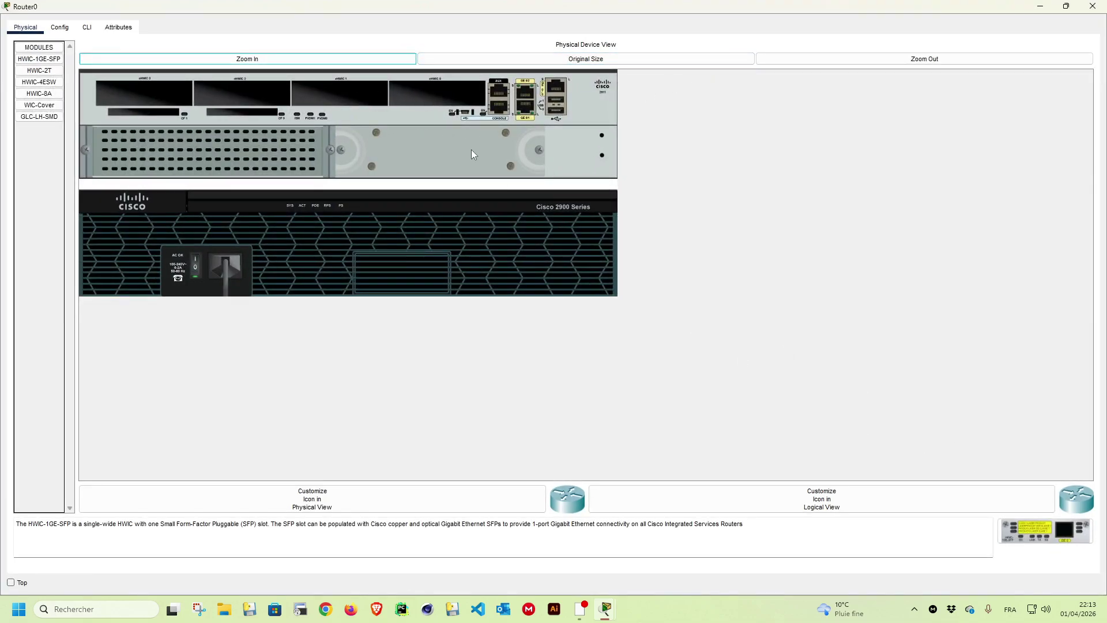
left_click(196, 270)
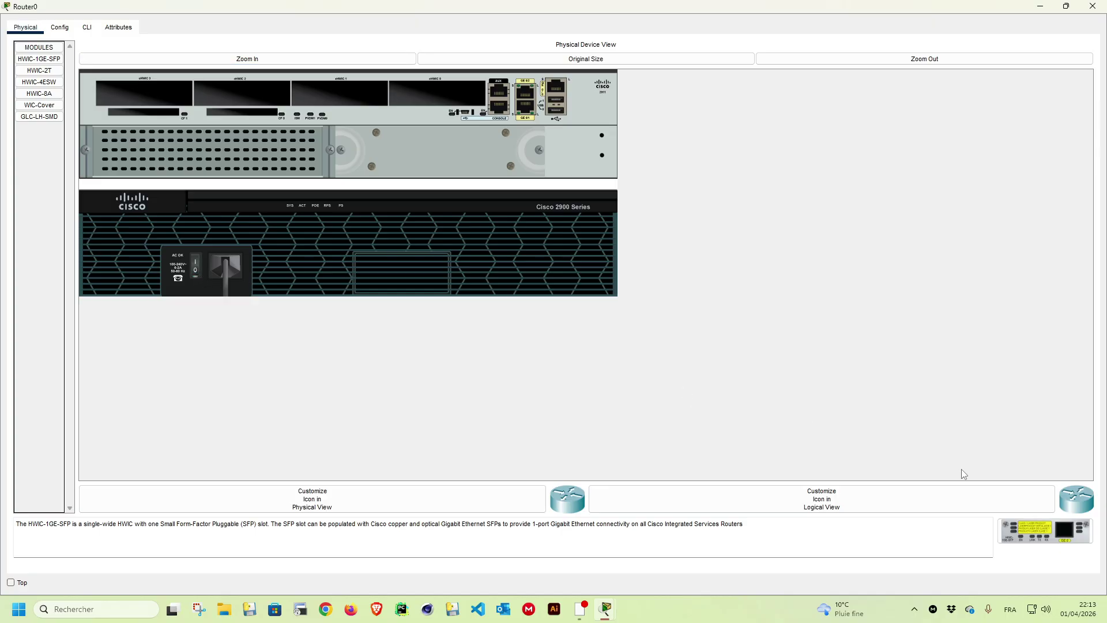
Step: Fill all four EHWIC slots of the powered-off 2911 router with HWIC-1GE-SFP modules
left_click_drag(1023, 530, 438, 96)
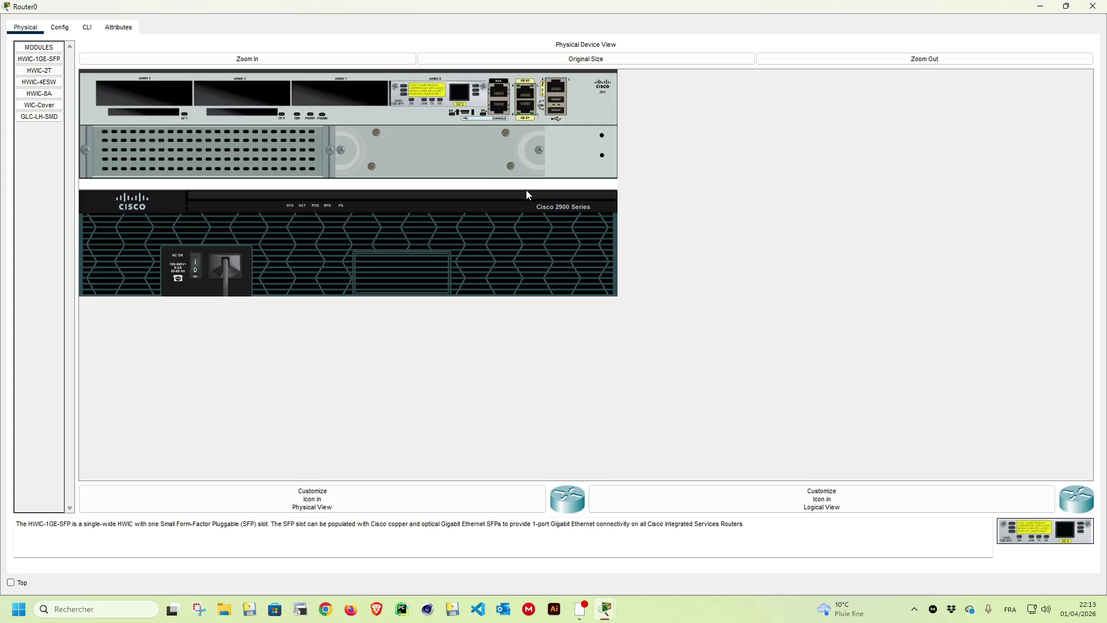
left_click_drag(1047, 533, 353, 95)
left_click_drag(1007, 528, 144, 96)
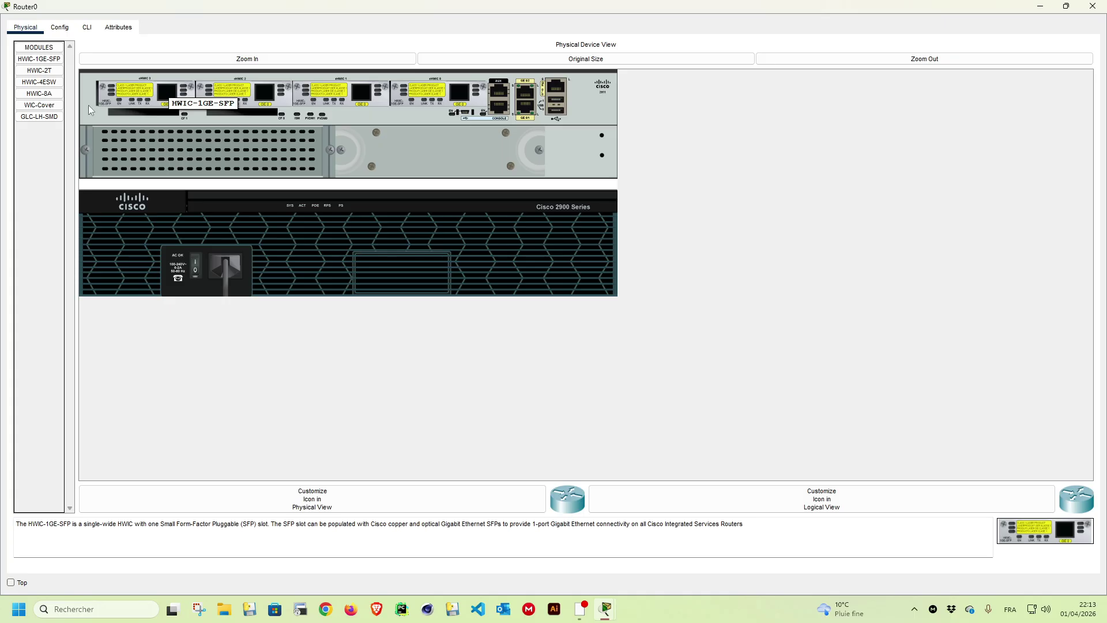
Step: Insert GLC-LH-SMD transceivers into the SFP slots of all four HWIC-1GE-SFP modules on the router
left_click(39, 116)
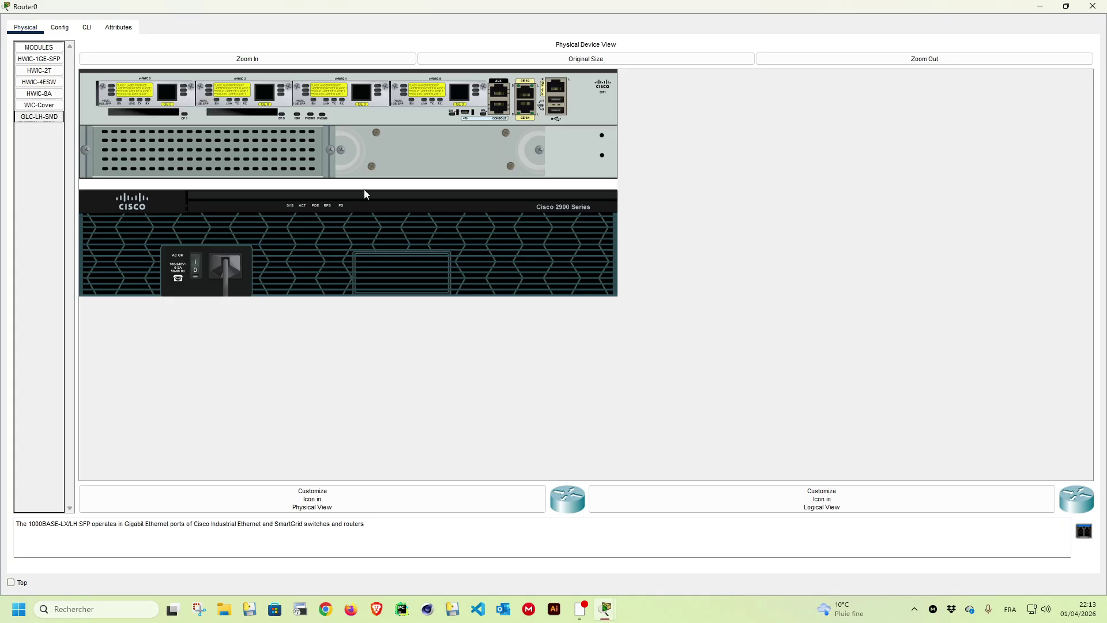
left_click_drag(1084, 530, 460, 96)
left_click_drag(1084, 532, 362, 94)
left_click_drag(1082, 534, 264, 93)
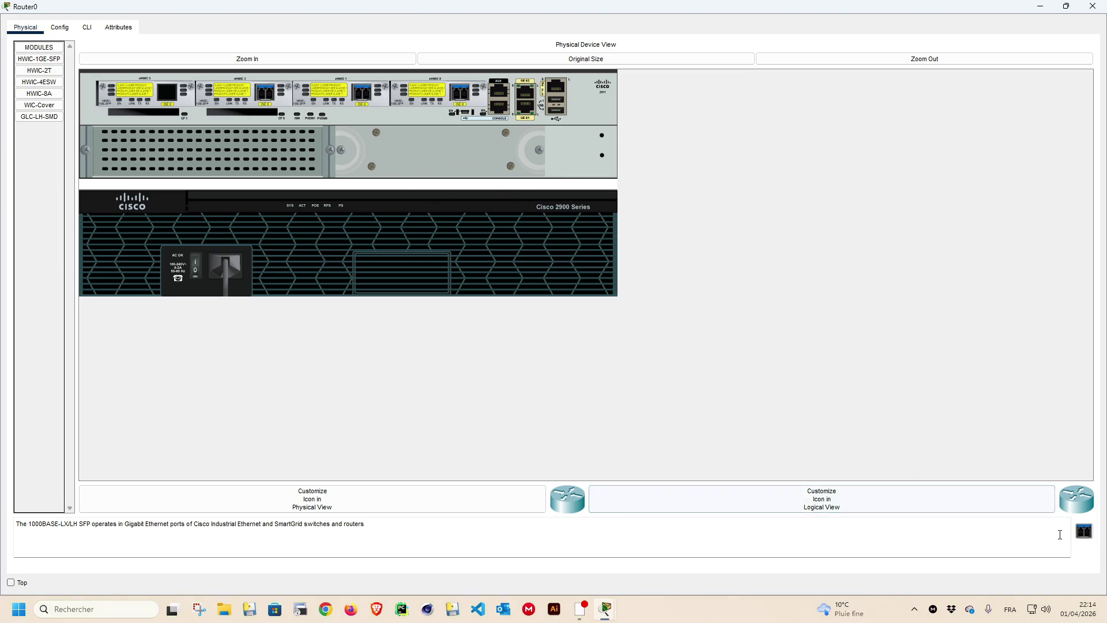
left_click_drag(1084, 532, 209, 156)
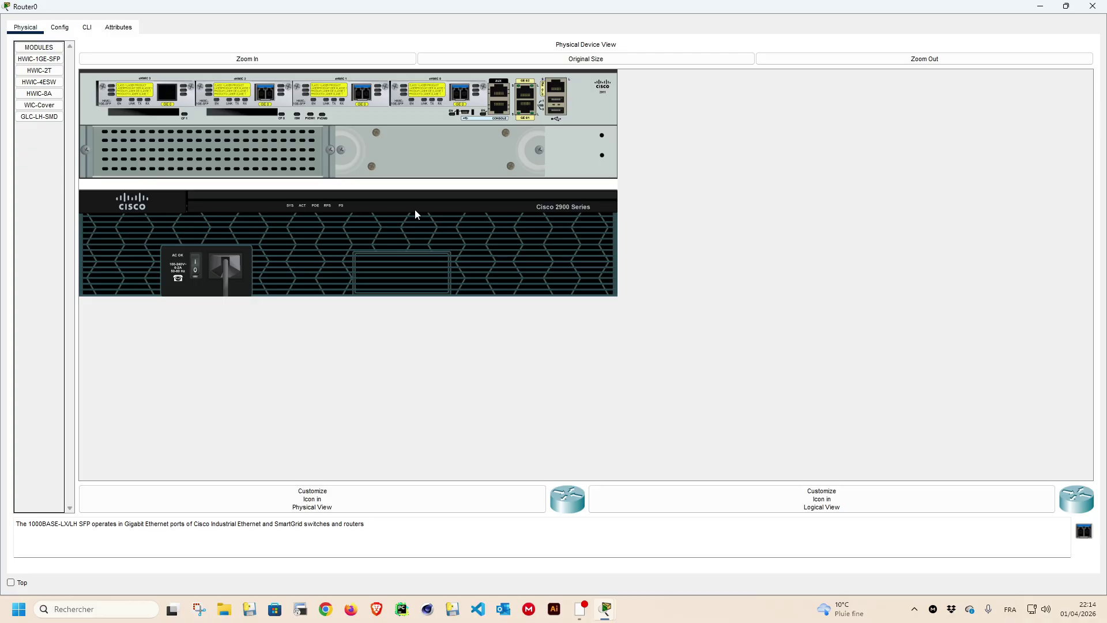
left_click_drag(1084, 531, 173, 103)
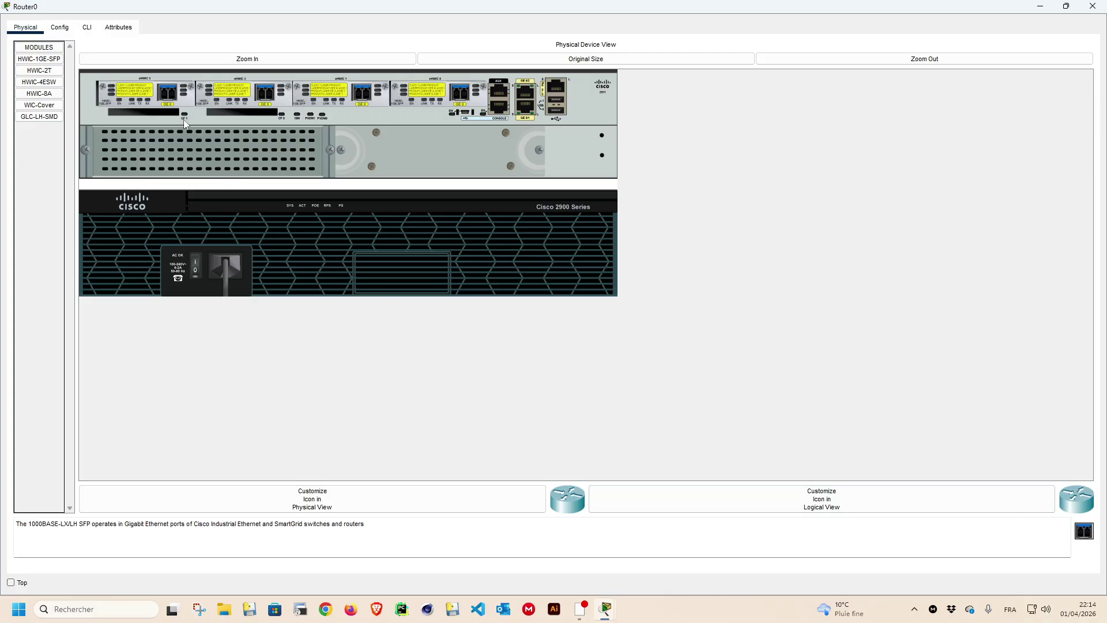
Step: Power the 2911 router back on and close its device window
left_click(196, 269)
left_click(197, 269)
left_click(1093, 6)
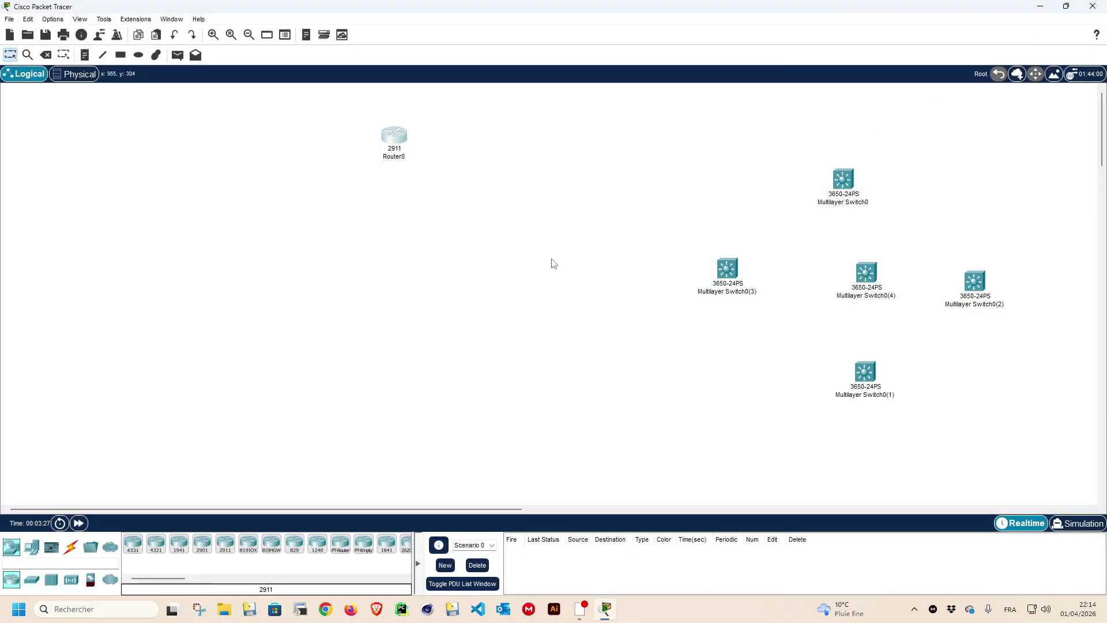
Step: Move Router0 to the right, closer to the switches, and shift Multilayer Switch0 slightly upward
left_click_drag(397, 138, 528, 141)
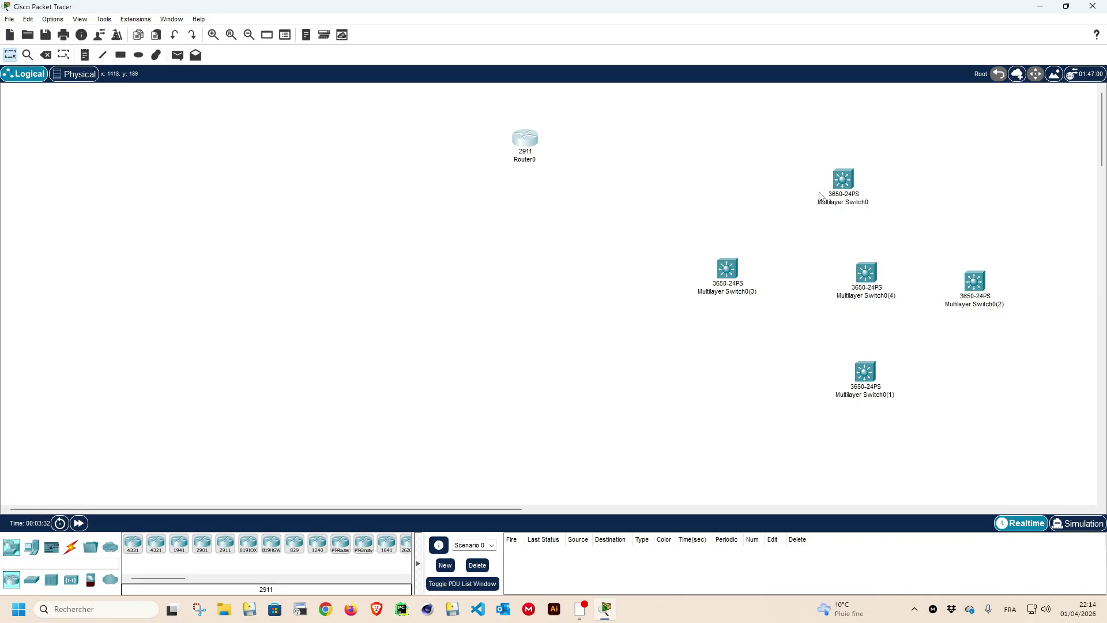
left_click_drag(839, 187, 843, 159)
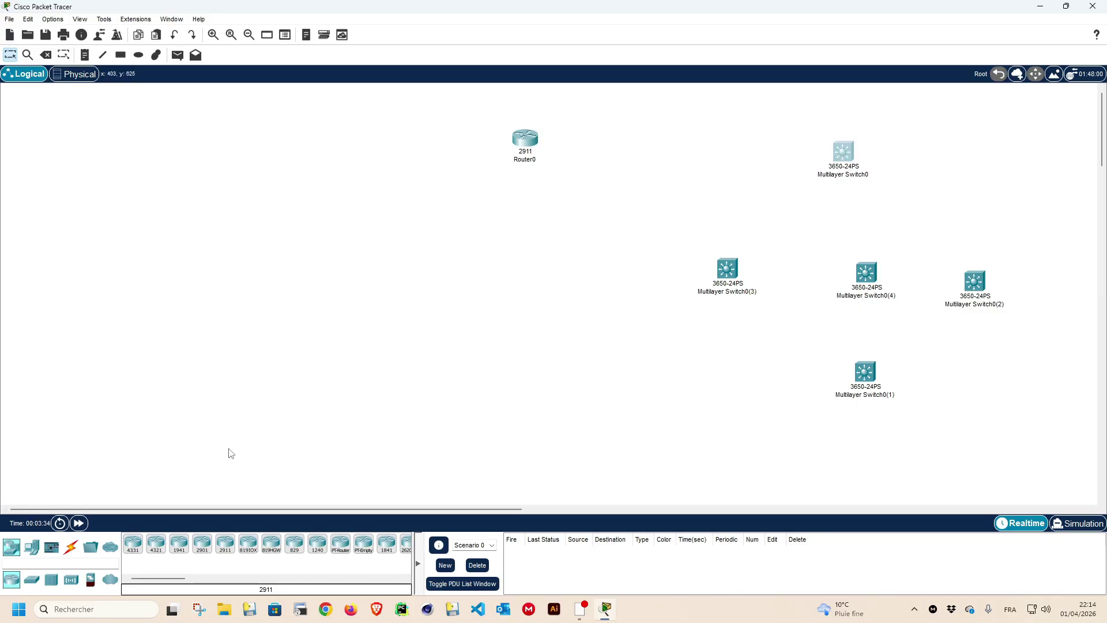
Step: Connect Router0's GigabitEthernet0/0/0 to Multilayer Switch0's GigabitEthernet1/1/1 with a fiber cable
left_click(71, 546)
left_click(225, 544)
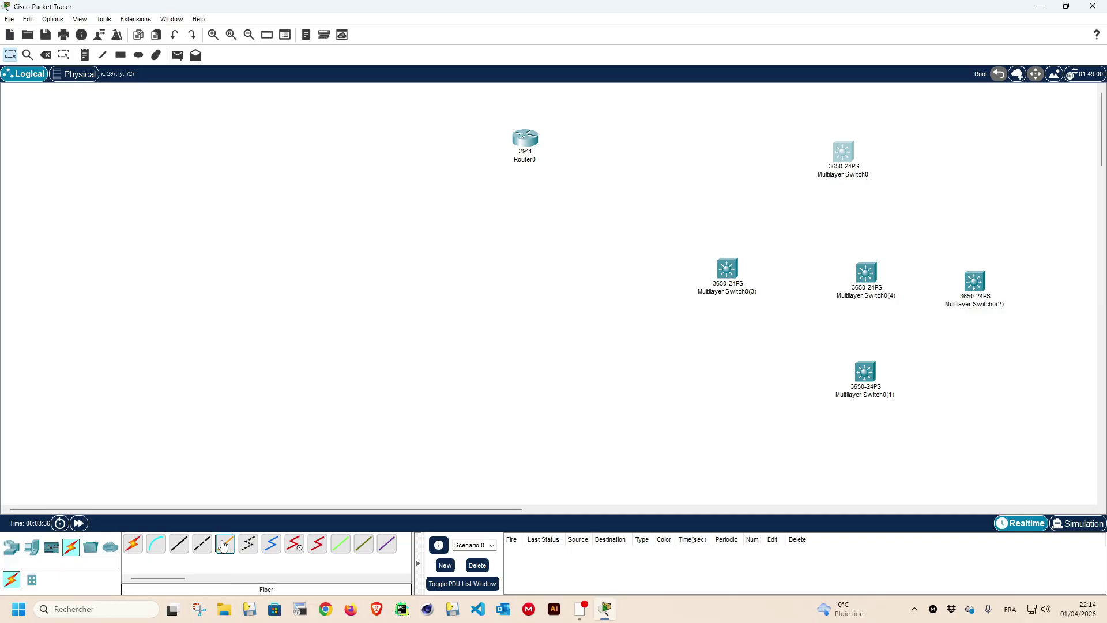
left_click(532, 141)
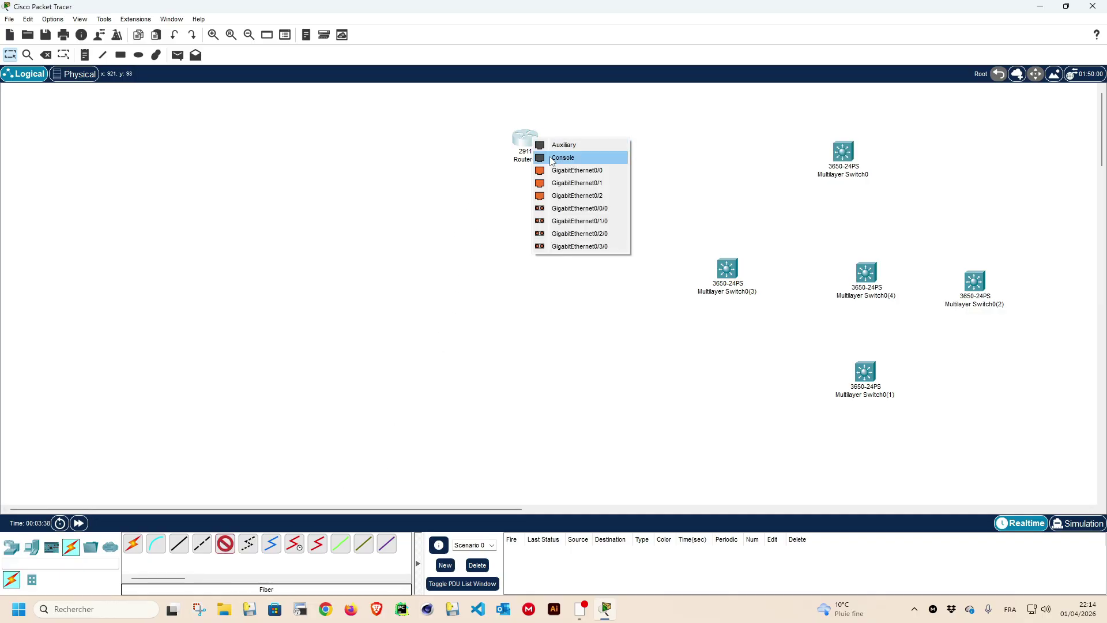
left_click(561, 208)
left_click(843, 152)
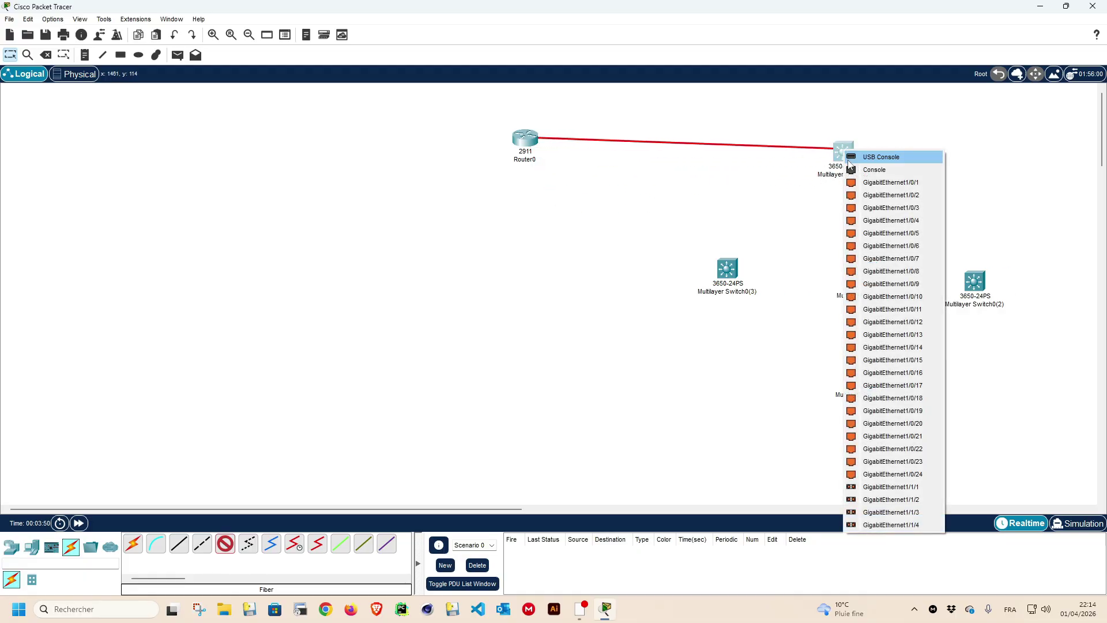
left_click(915, 489)
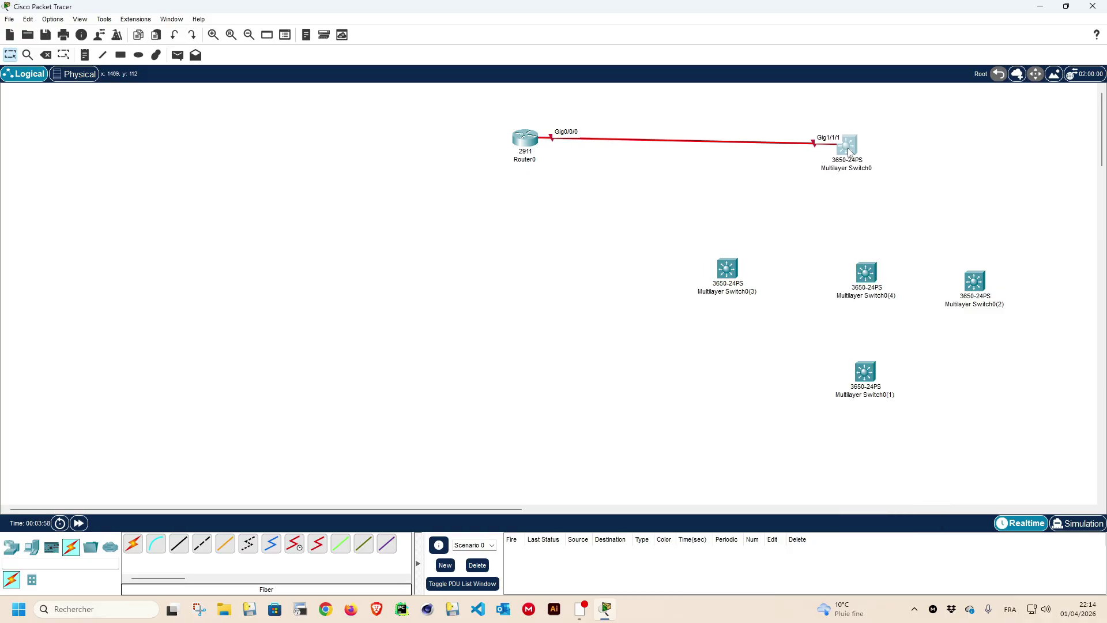
Step: Connect Multilayer Switch0's GigabitEthernet1/1/2 to Multilayer Switch0(2)'s GigabitEthernet1/1/2 with a fiber cable
left_click(225, 544)
left_click(856, 152)
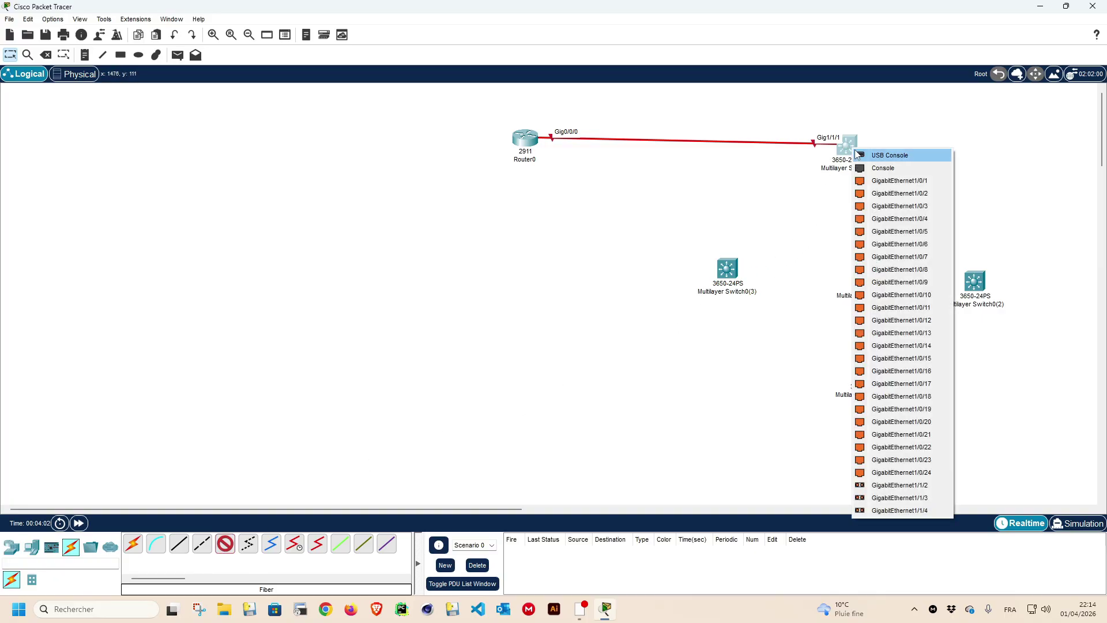
left_click(899, 485)
left_click(974, 280)
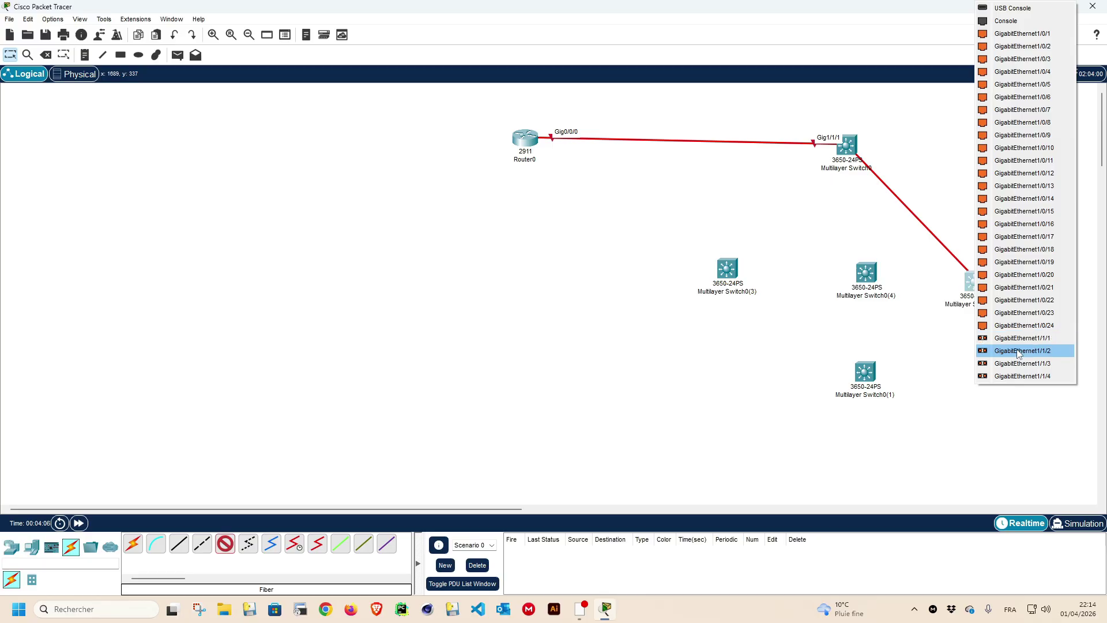
left_click(1017, 350)
Step: Connect Multilayer Switch0's GigabitEthernet1/1/3 to Multilayer Switch0(4)'s GigabitEthernet1/1/3 with a fiber cable
left_click(224, 544)
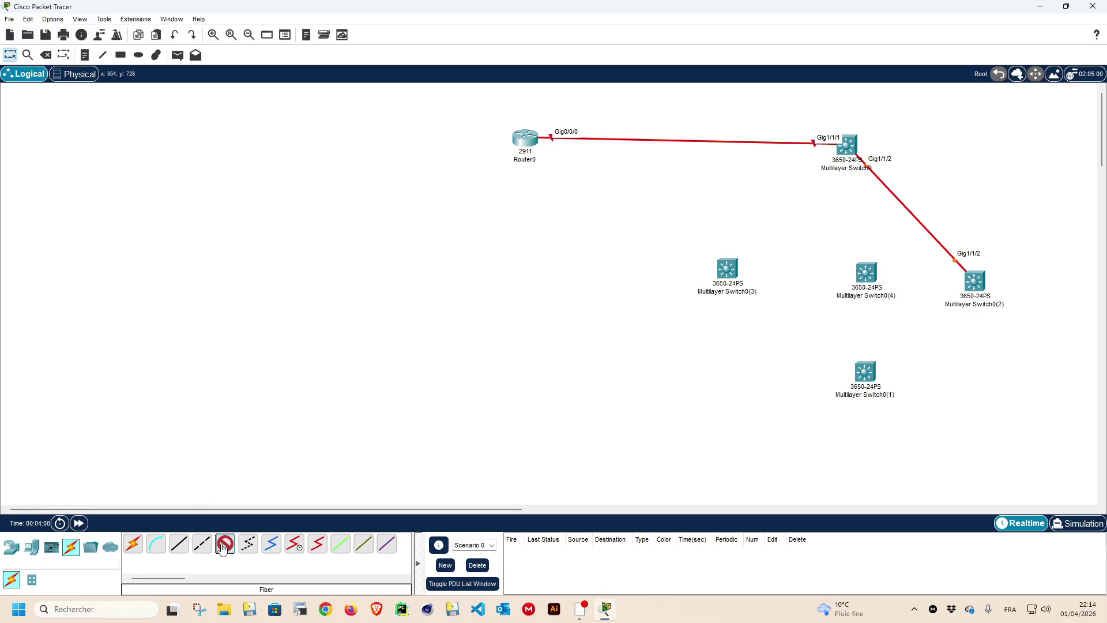
left_click(843, 149)
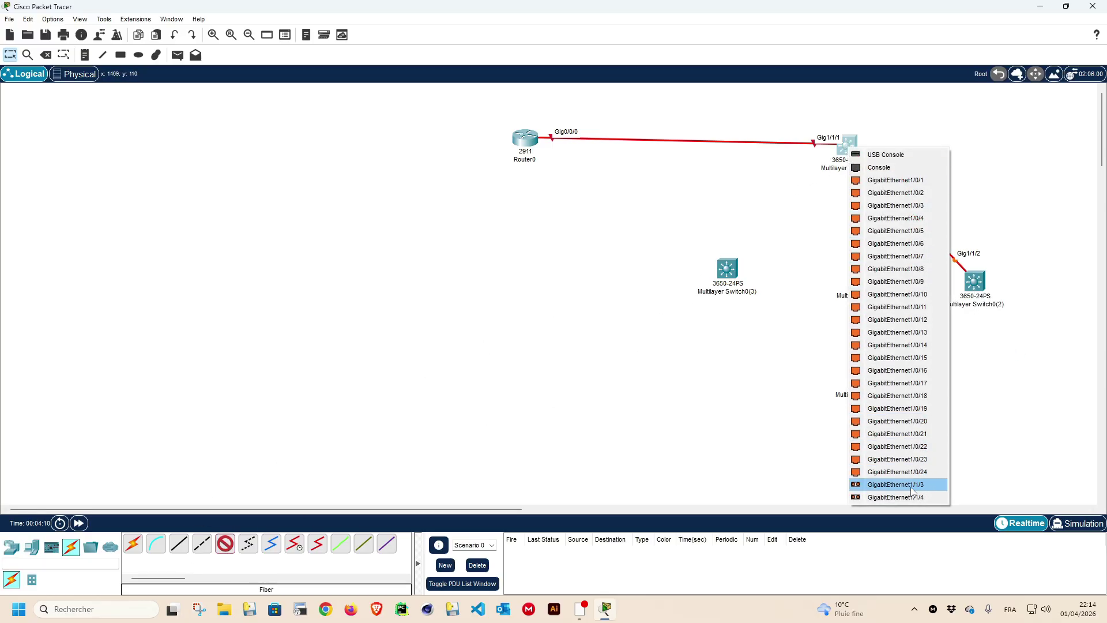
left_click(896, 484)
left_click(863, 275)
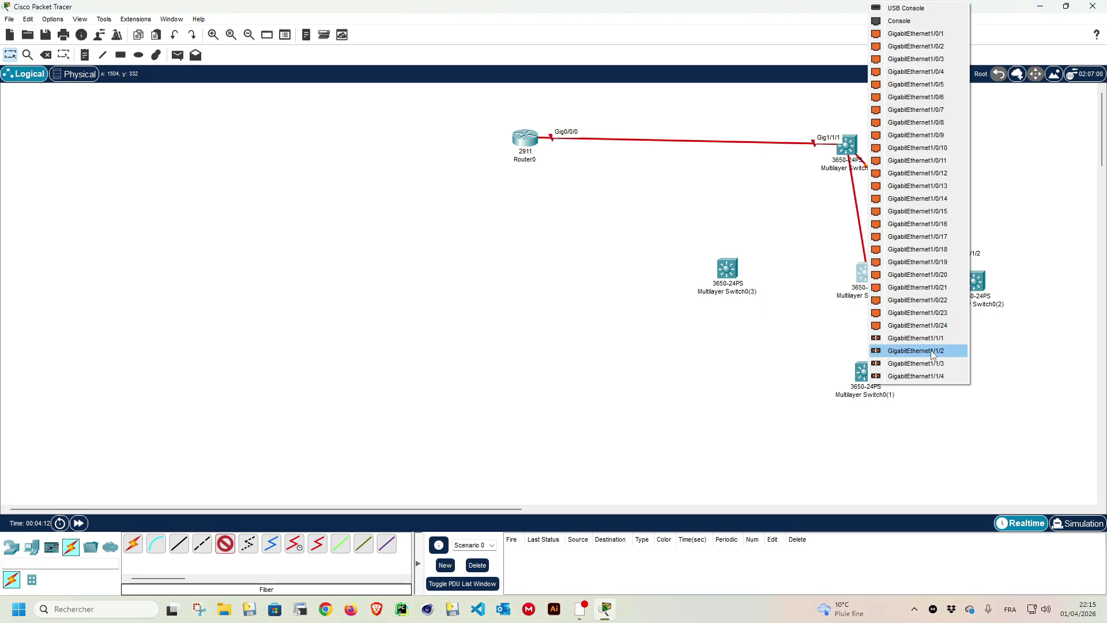
left_click(922, 363)
Step: Try to attach a copper straight-through cable to GigabitEthernet1/1/4 of Multilayer Switch0
left_click(179, 544)
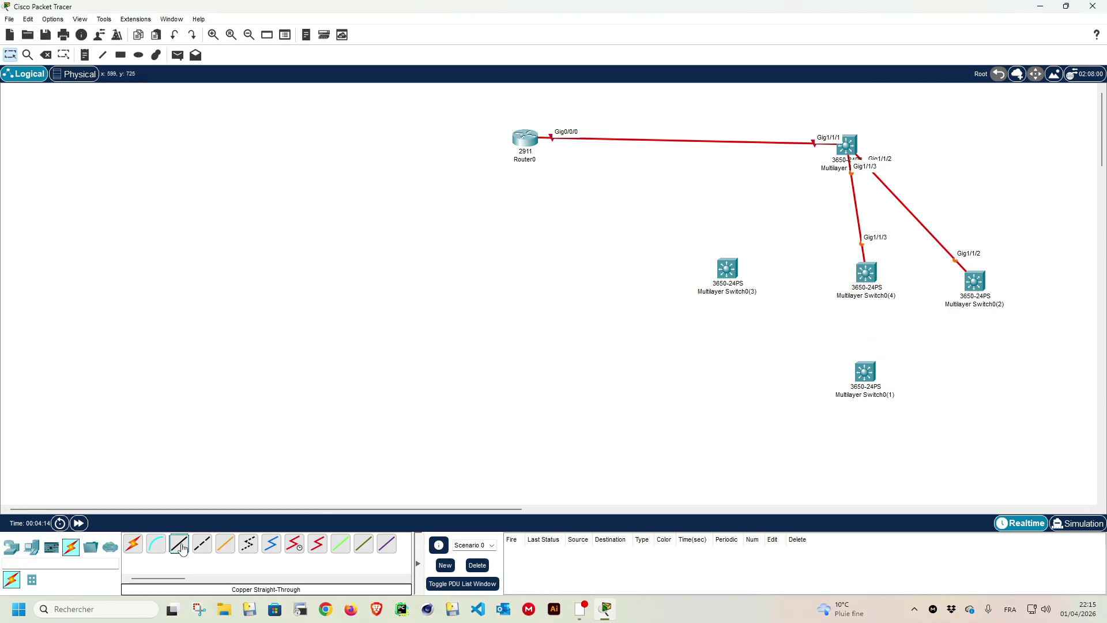
left_click(849, 148)
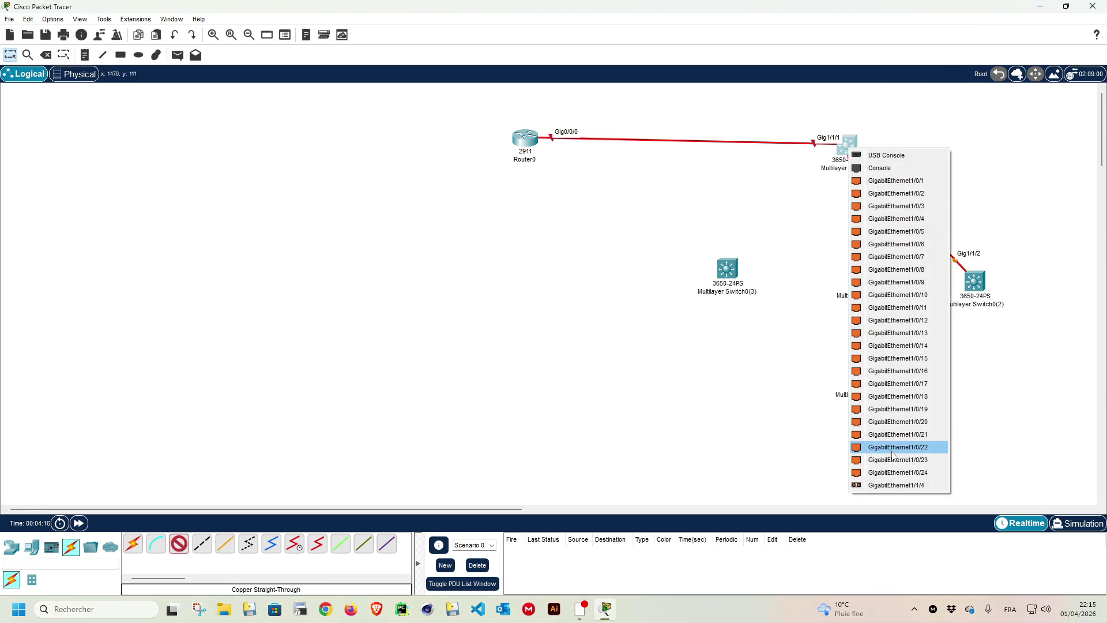
left_click(896, 485)
left_click(606, 318)
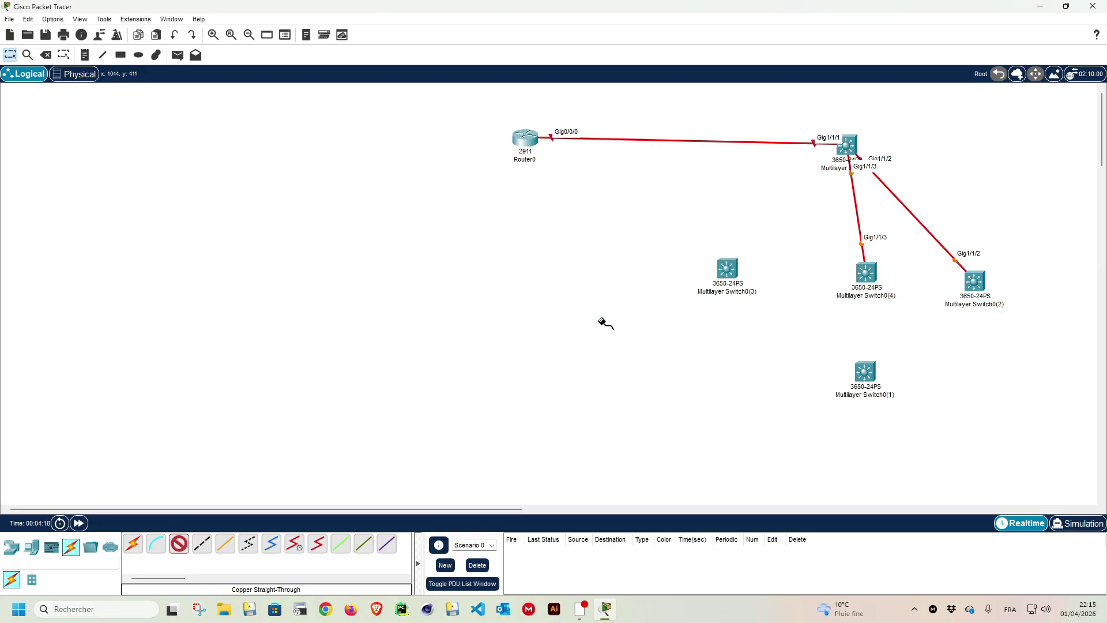
left_click(848, 148)
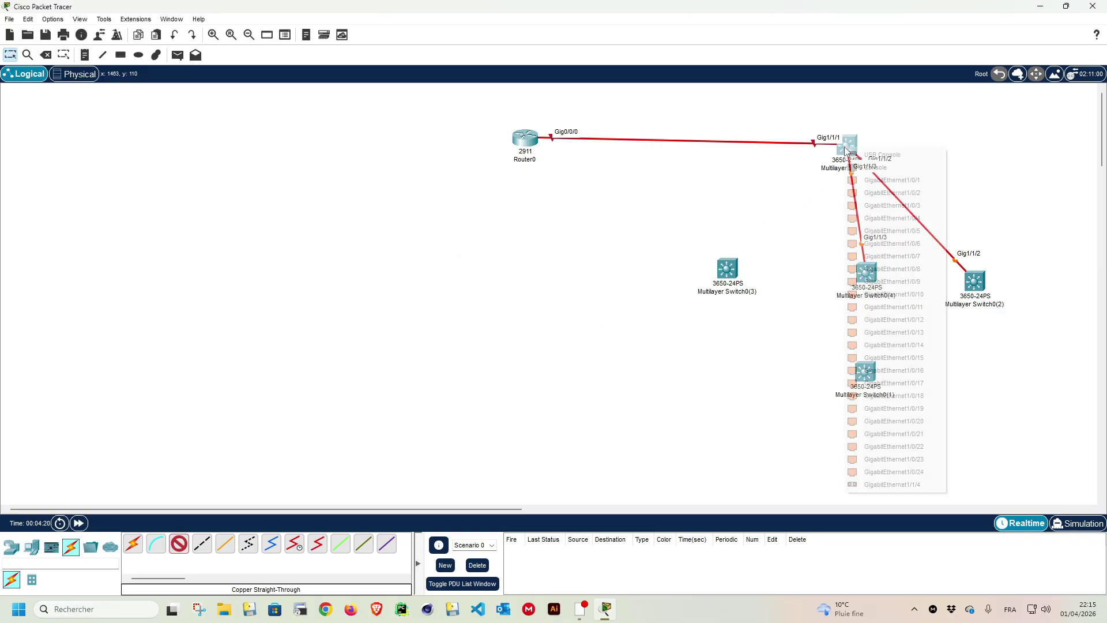
left_click(894, 485)
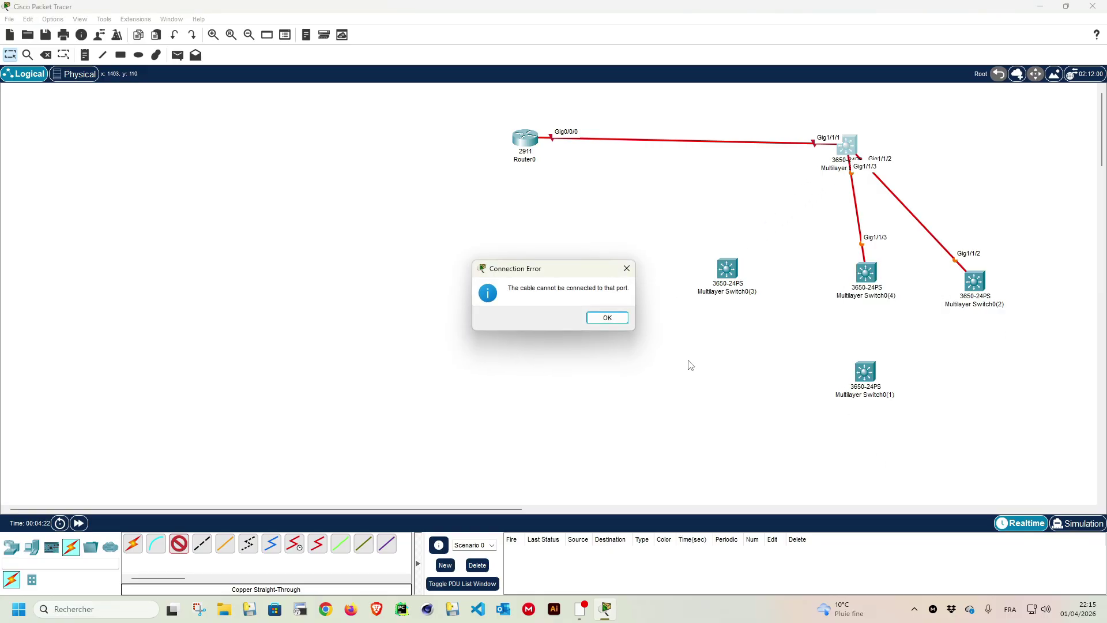
left_click(607, 318)
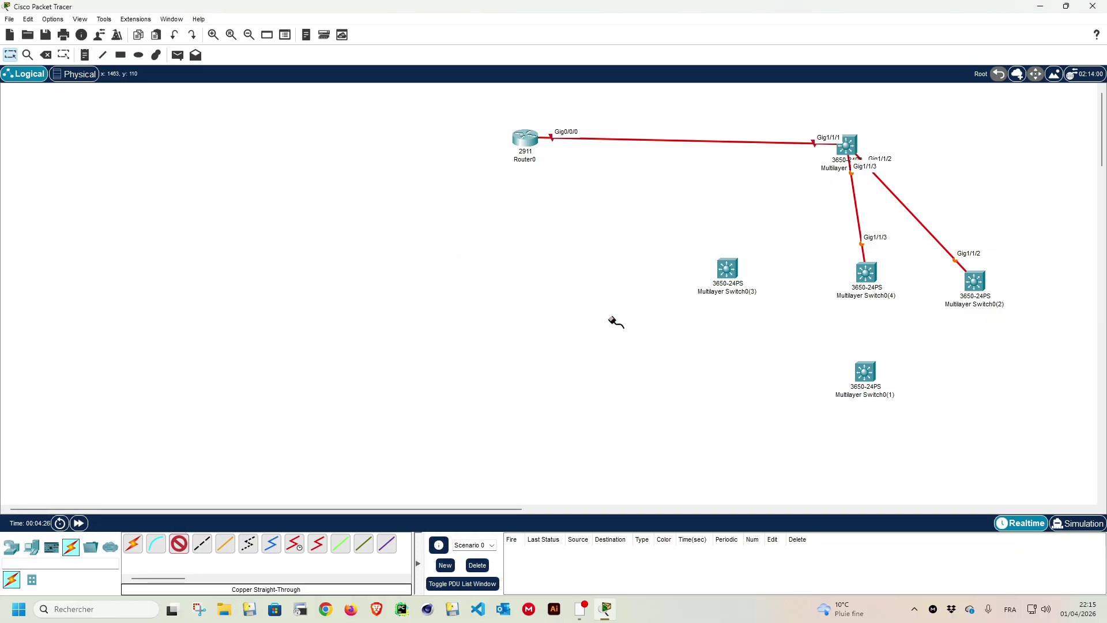
Step: Connect Multilayer Switch0(3)'s GigabitEthernet1/1/4 to Multilayer Switch0's GigabitEthernet1/1/4 with a fiber cable
left_click(225, 543)
left_click(729, 268)
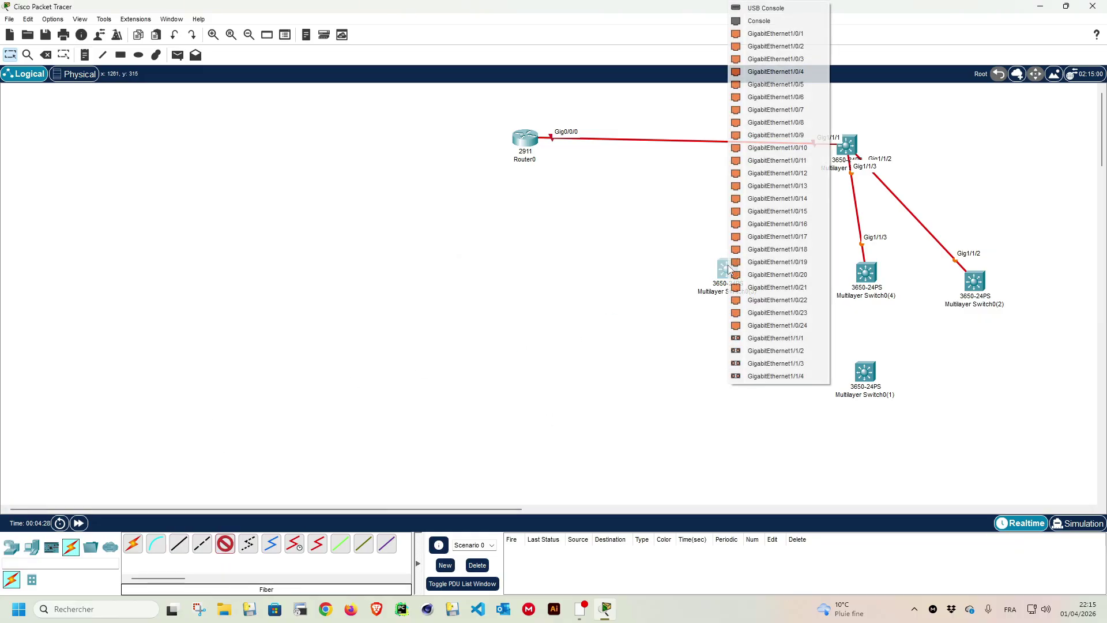
left_click(761, 374)
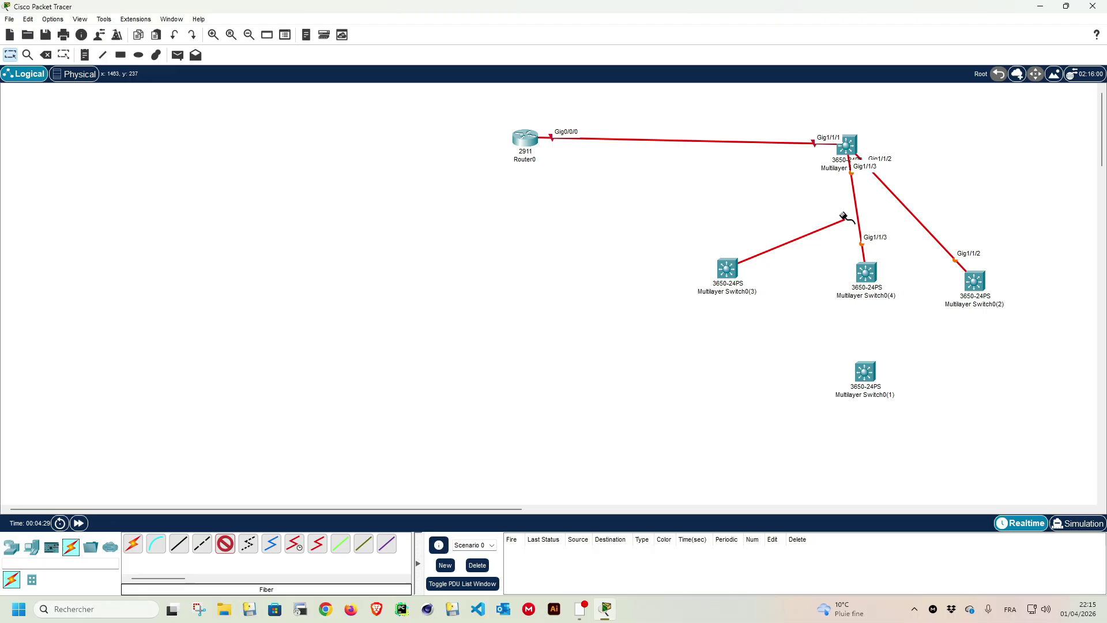
left_click(846, 145)
left_click(903, 487)
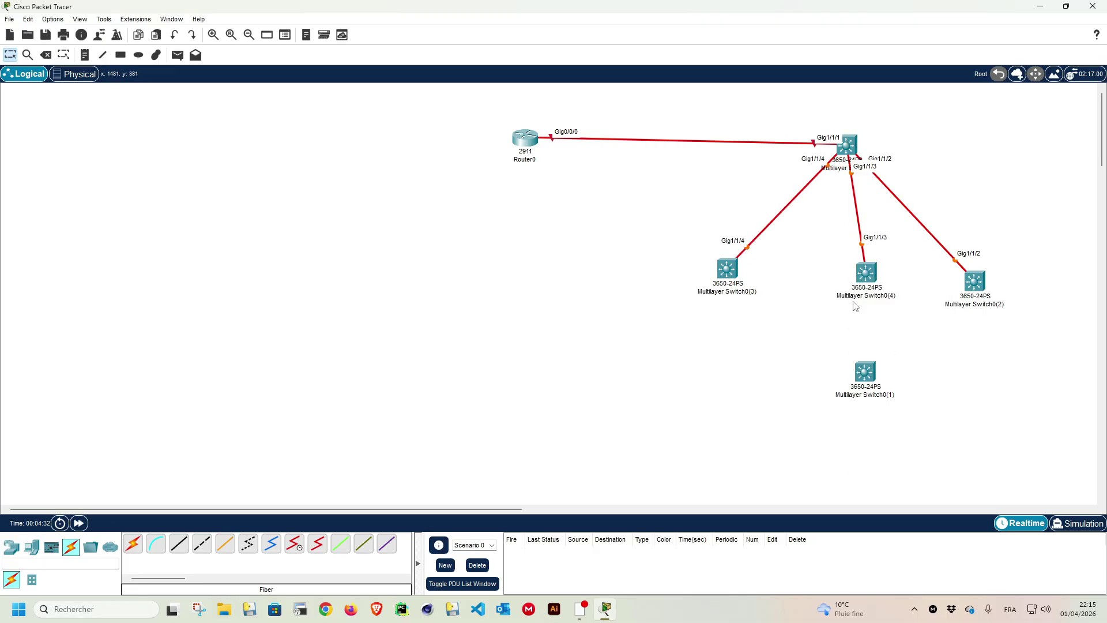
Step: Nudge Multilayer Switch0(4) slightly to the right and Multilayer Switch0(2) slightly up and to the right
left_click_drag(863, 272, 868, 272)
left_click_drag(974, 281, 984, 269)
Step: Connect Multilayer Switch0(3)'s GigabitEthernet1/1/1 to Multilayer Switch0(4)'s GigabitEthernet1/1/1 with a fiber cable
left_click(225, 543)
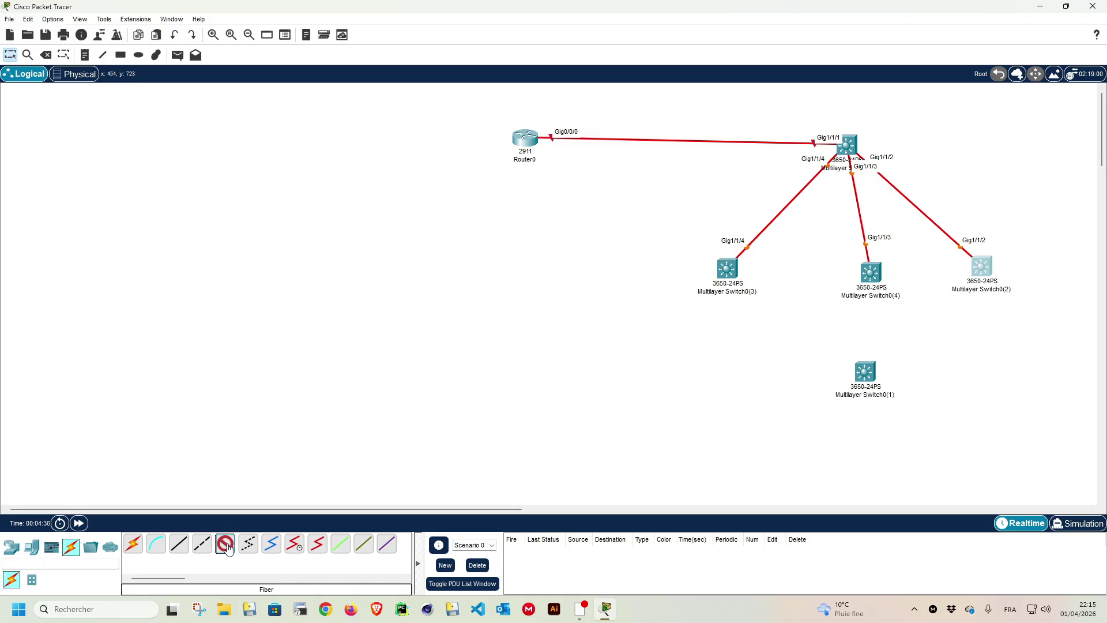
left_click(730, 277)
left_click(773, 337)
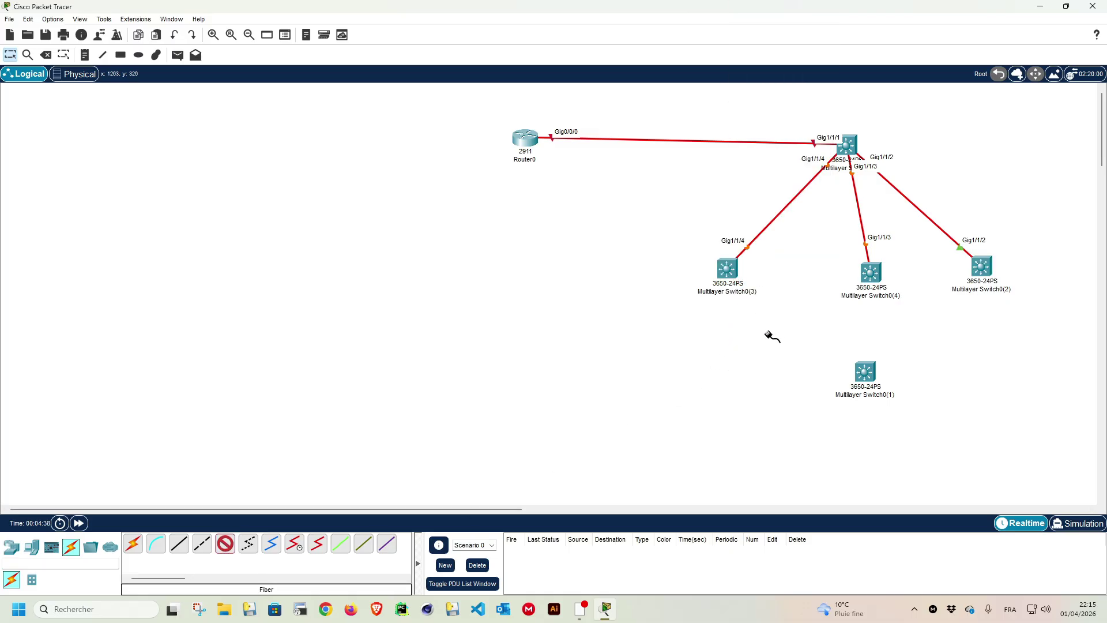
left_click(869, 272)
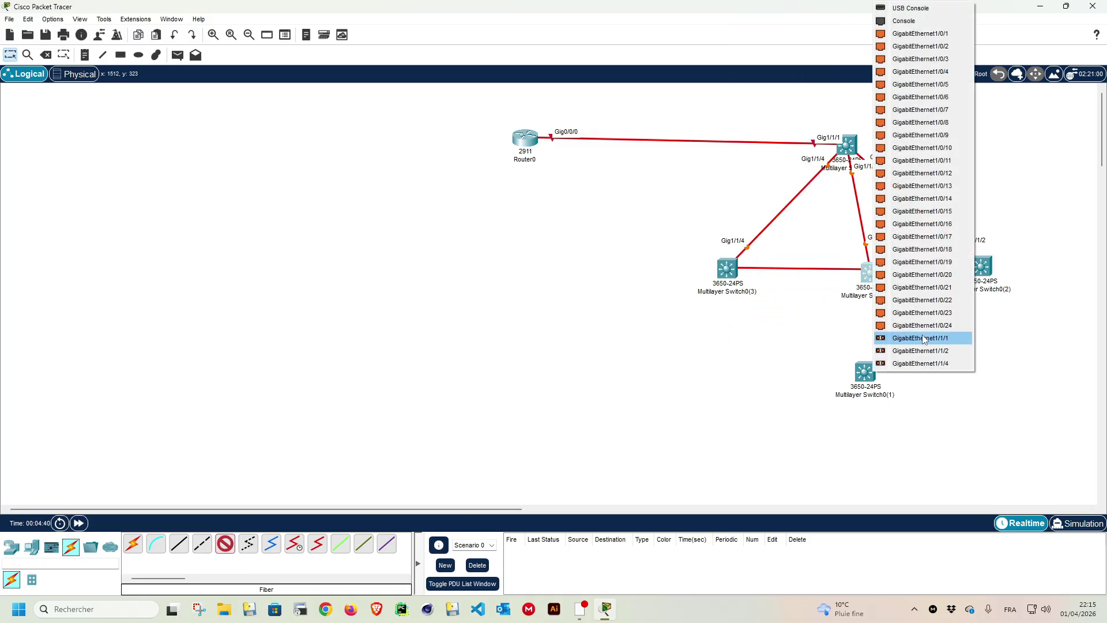
left_click(923, 337)
Step: Connect Multilayer Switch0(4)'s GigabitEthernet1/1/2 to Multilayer Switch0(2)'s GigabitEthernet1/1/3 with a fiber cable
left_click(225, 544)
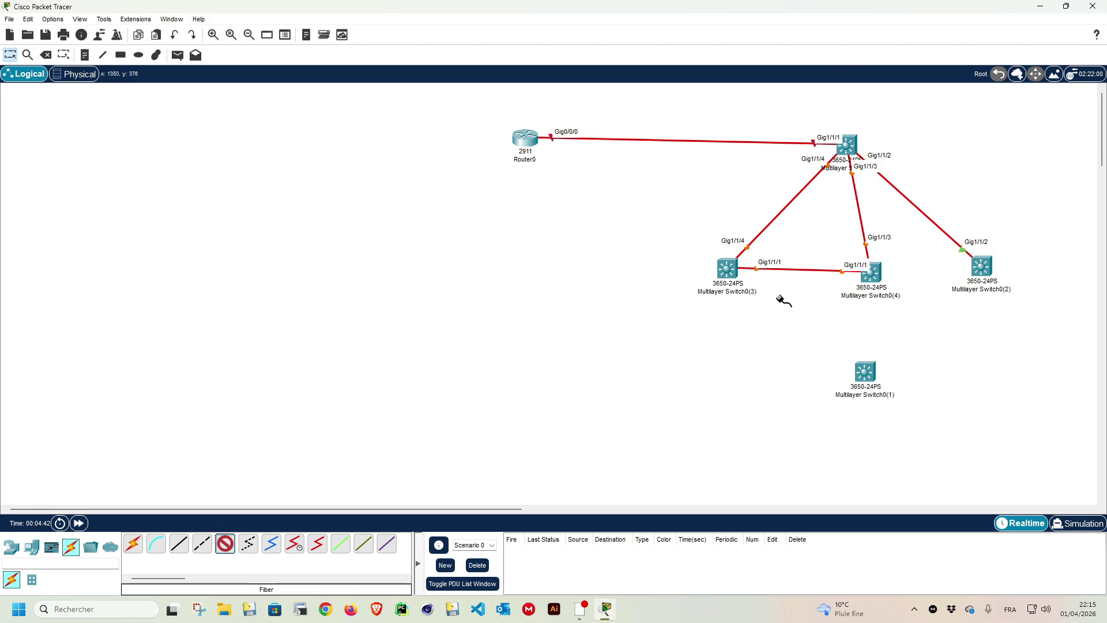
left_click(873, 275)
left_click(925, 337)
left_click(987, 270)
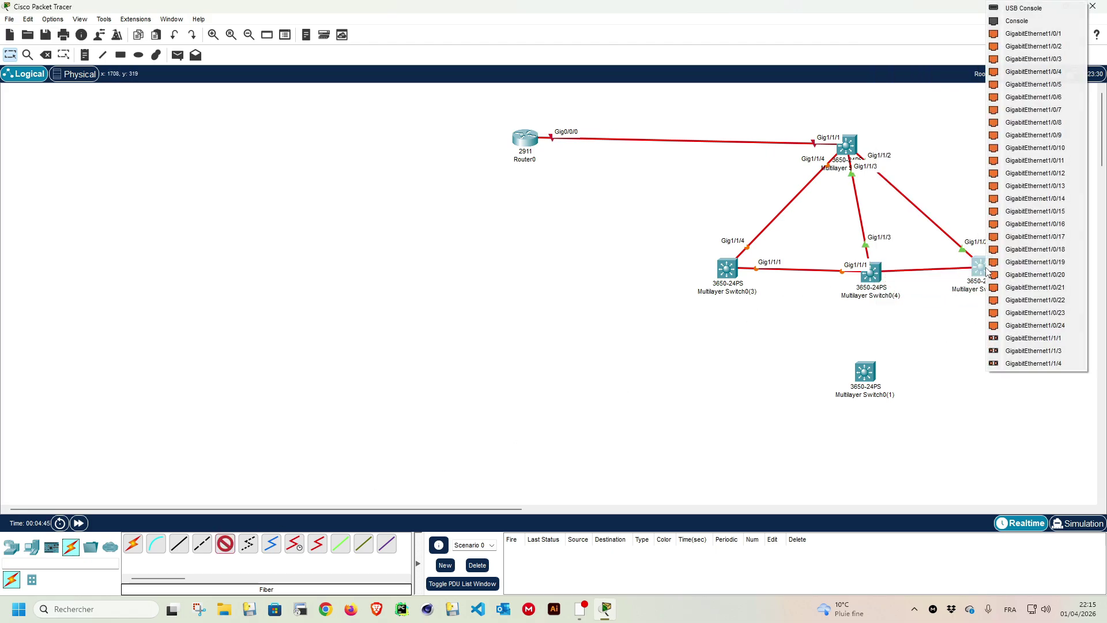
left_click(1022, 351)
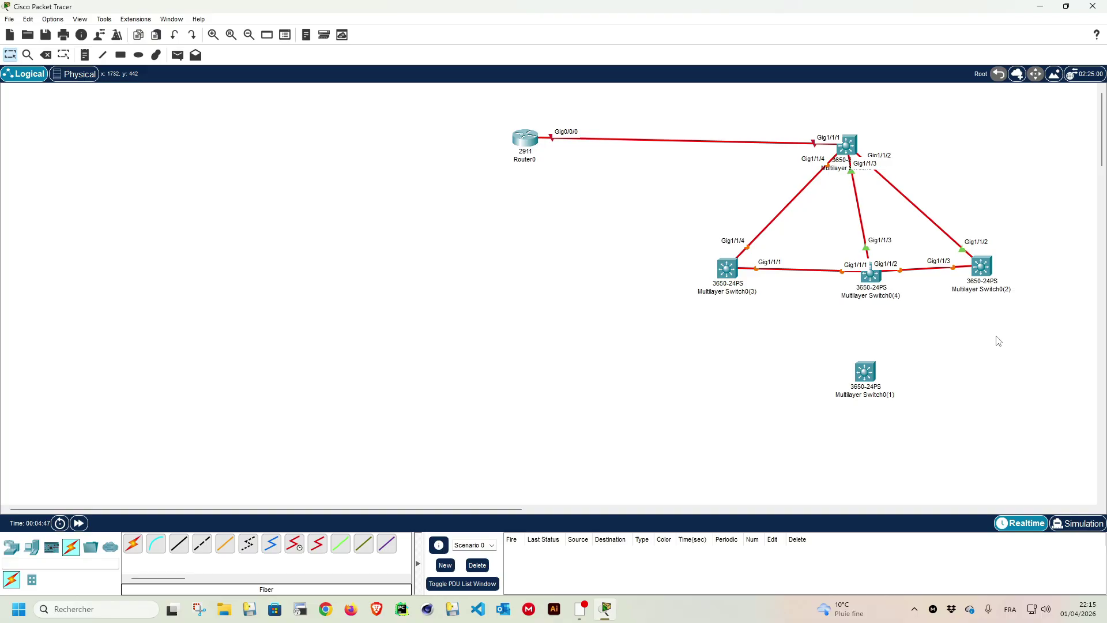
Step: Connect Multilayer Switch0(4)'s GigabitEthernet1/1/4 to Multilayer Switch0(1)'s GigabitEthernet1/1/4 with a fiber cable
left_click(225, 544)
left_click(866, 275)
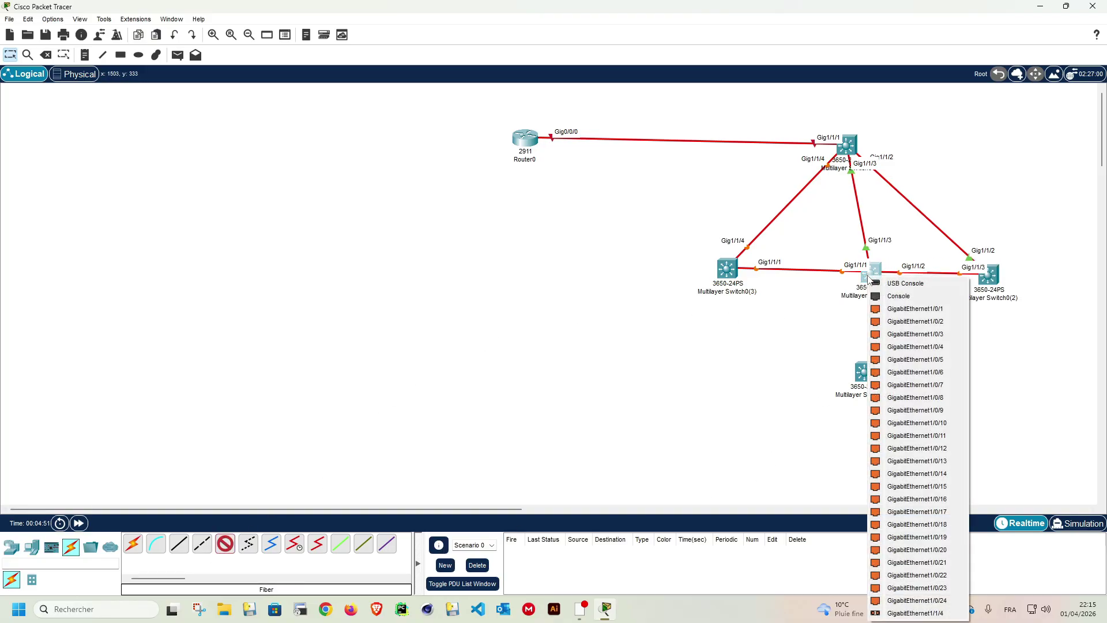
left_click(886, 613)
left_click(865, 372)
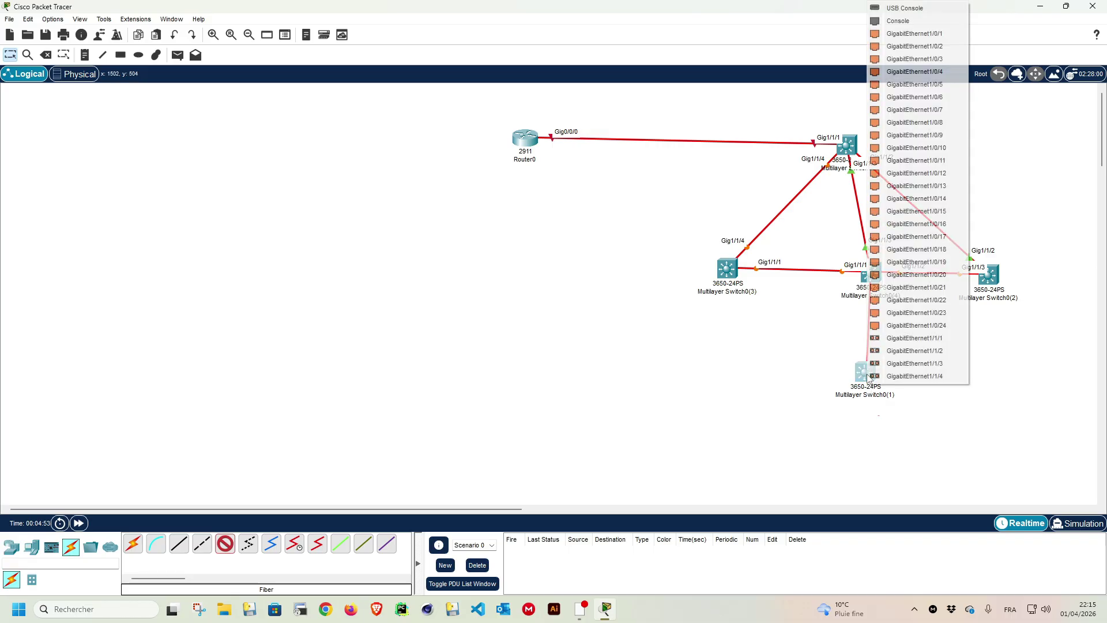
left_click(902, 376)
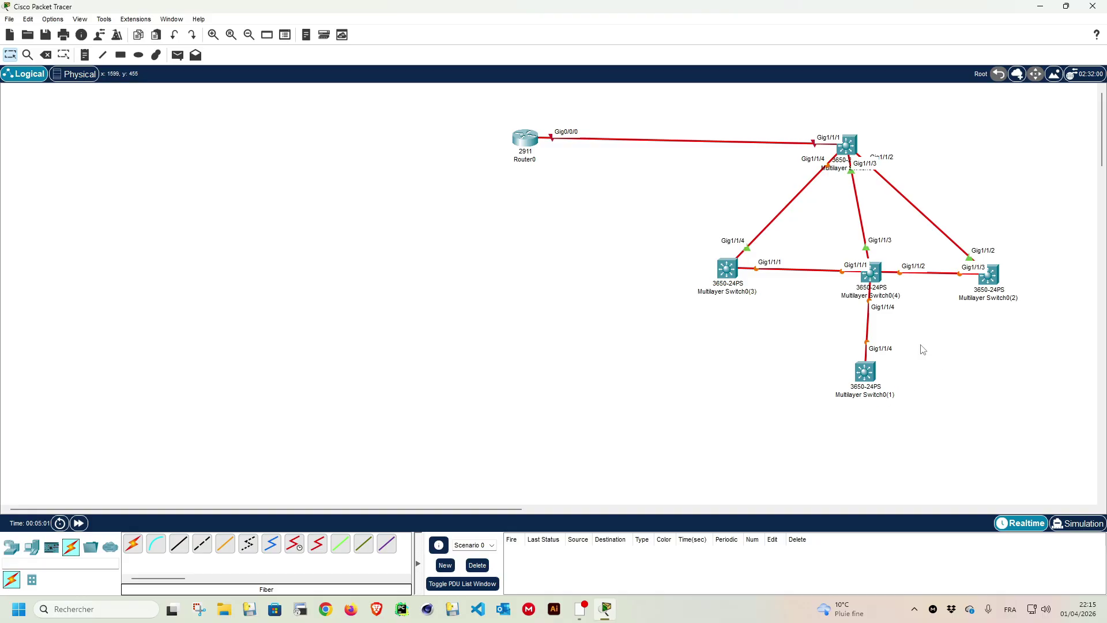
Step: Connect Multilayer Switch0(3)'s GigabitEthernet1/1/3 to Multilayer Switch0(1)'s GigabitEthernet1/1/3 with a fiber cable, and nudge Multilayer Switch0(4) slightly up and left
left_click(225, 544)
left_click(727, 268)
left_click(791, 348)
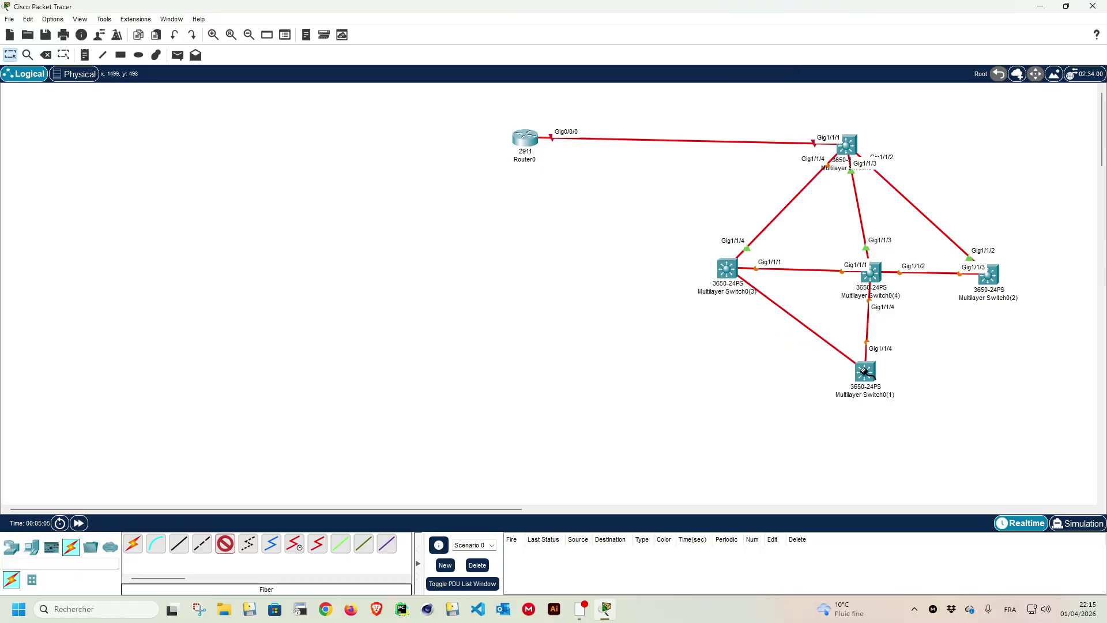
left_click(868, 373)
left_click(926, 371)
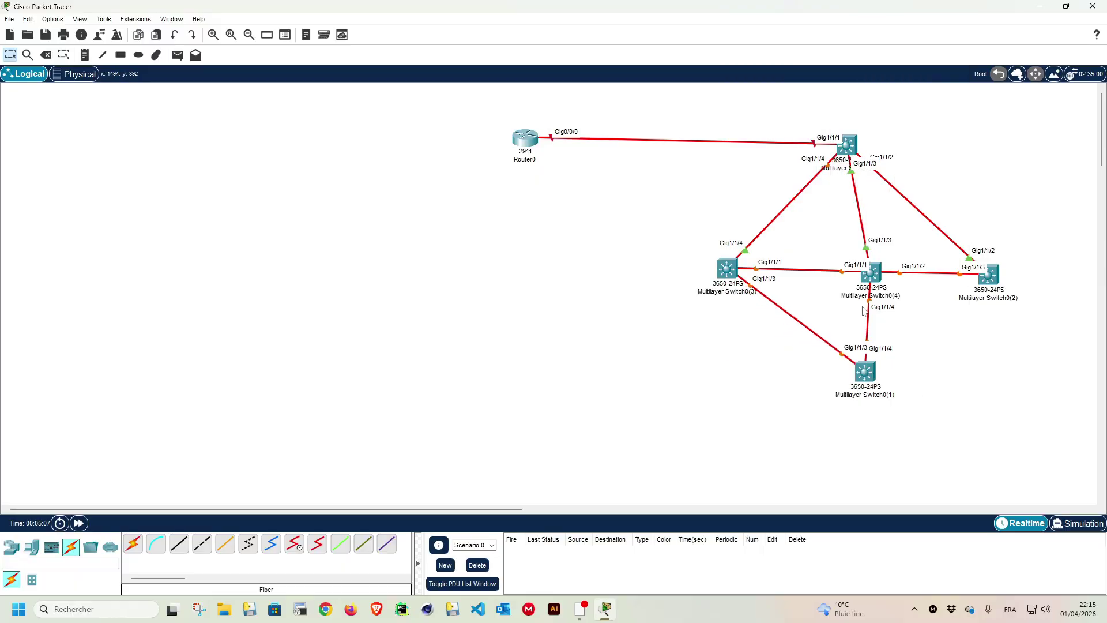
left_click_drag(855, 269, 860, 269)
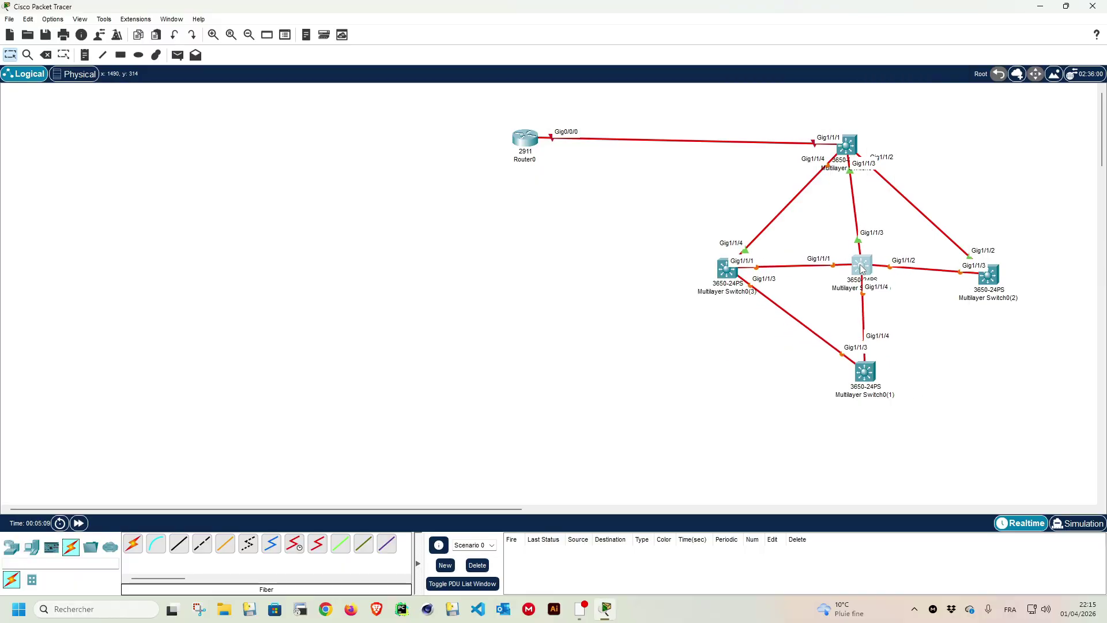
Step: Connect Multilayer Switch0(2)'s GigabitEthernet1/1/1 to Multilayer Switch0(1)'s GigabitEthernet1/1/1 with a fiber cable, and nudge Multilayer Switch0(4) slightly down and right
left_click(225, 544)
left_click(989, 275)
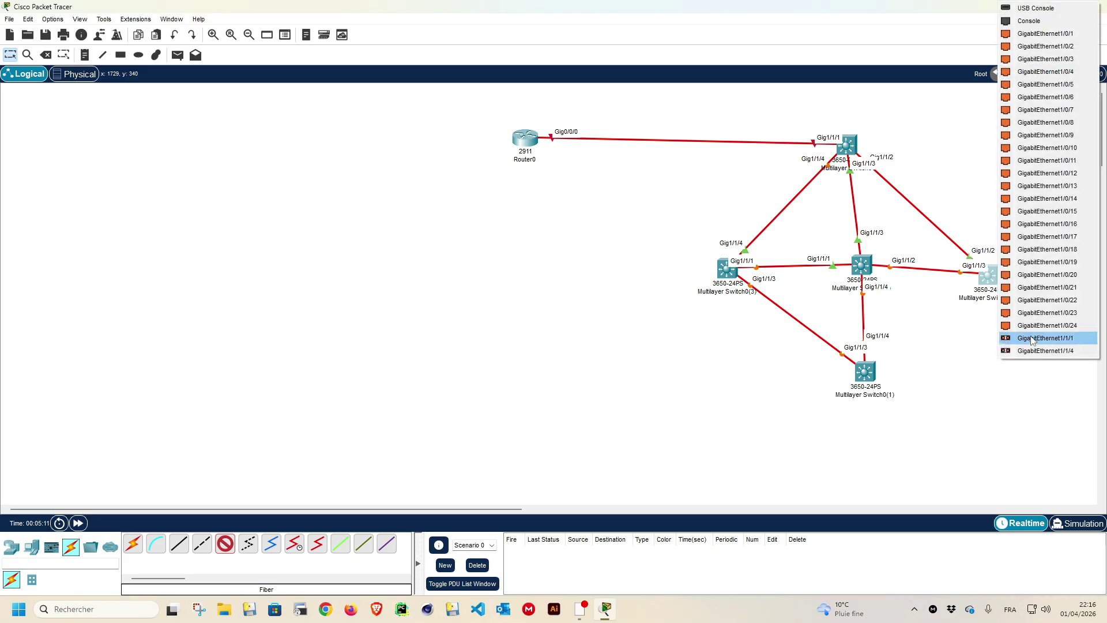
left_click(1036, 341)
left_click(865, 372)
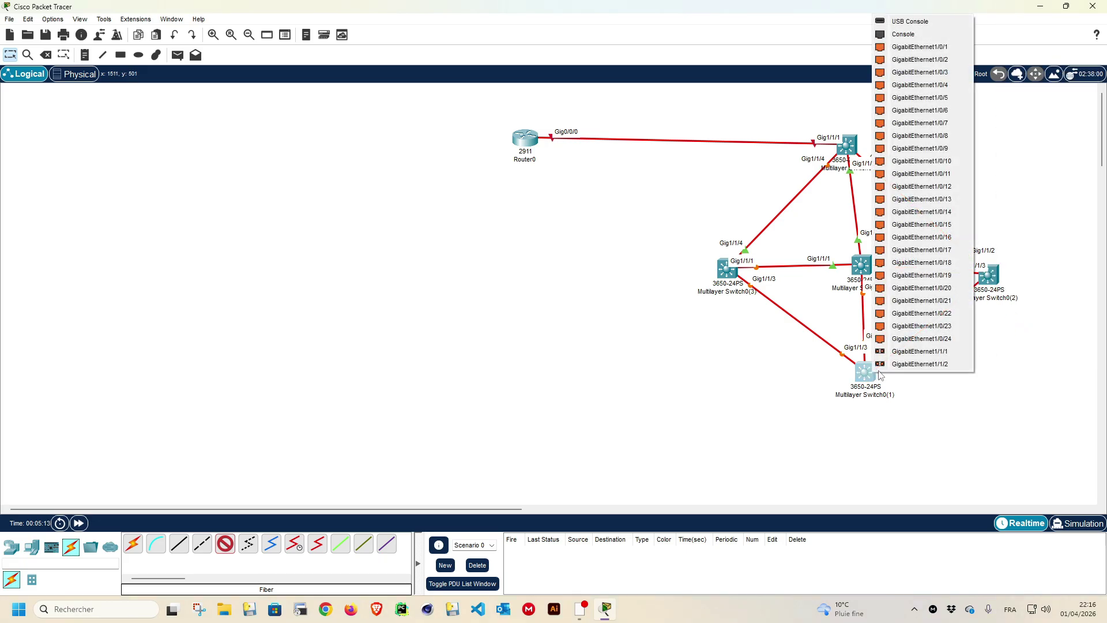
left_click(895, 353)
left_click_drag(869, 272, 874, 276)
Step: Add a PC end device below and to the right of Multilayer Switch0(1)
left_click(32, 547)
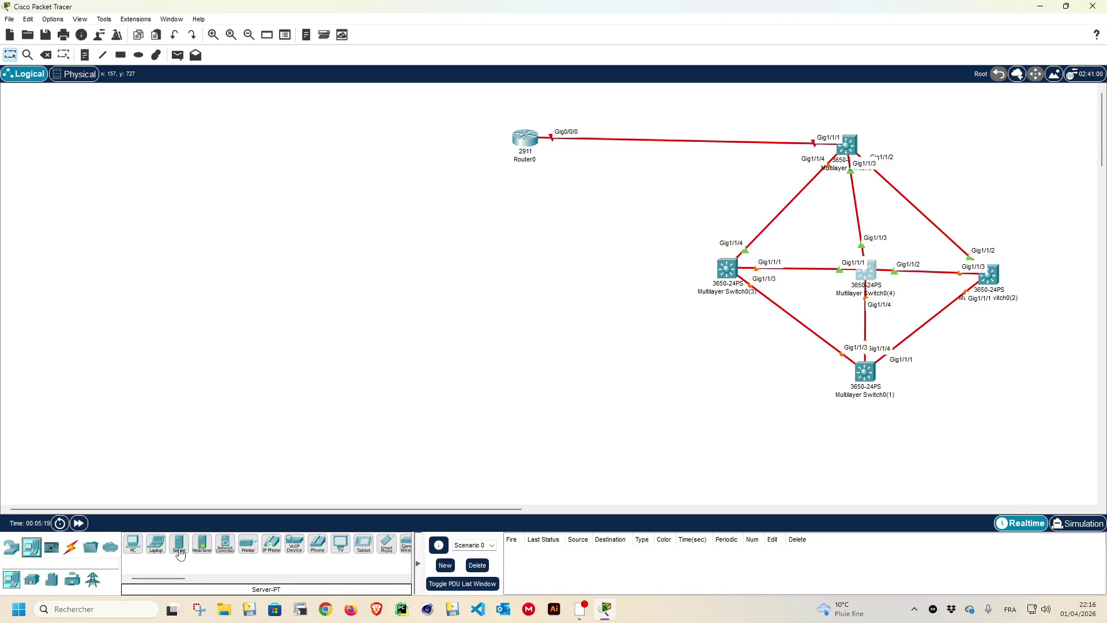
left_click(133, 544)
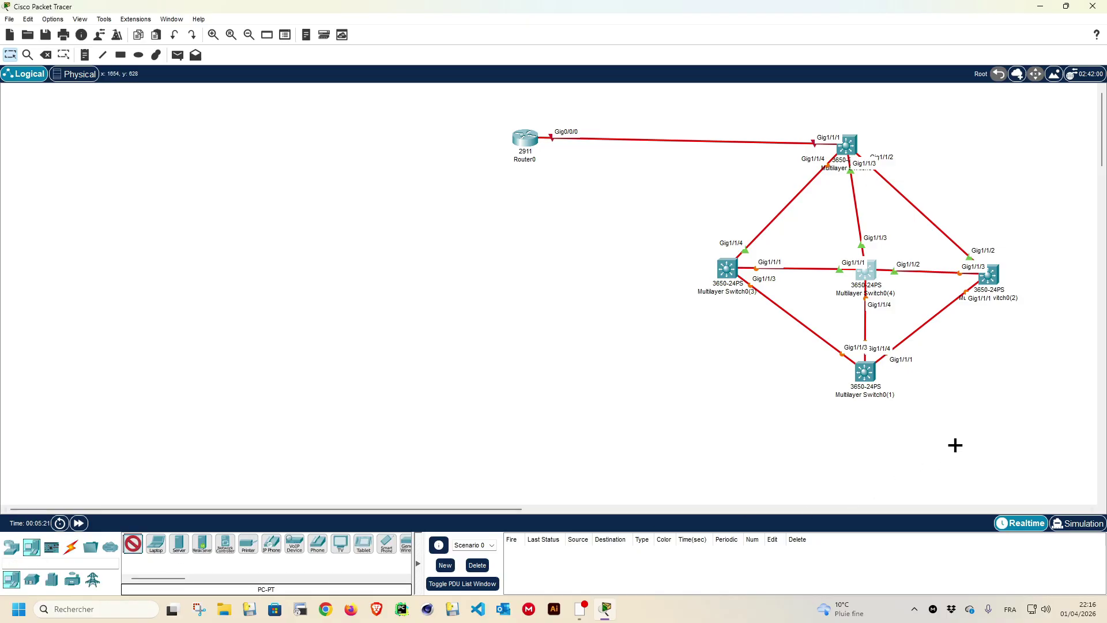
left_click(960, 445)
left_click_drag(961, 460, 969, 459)
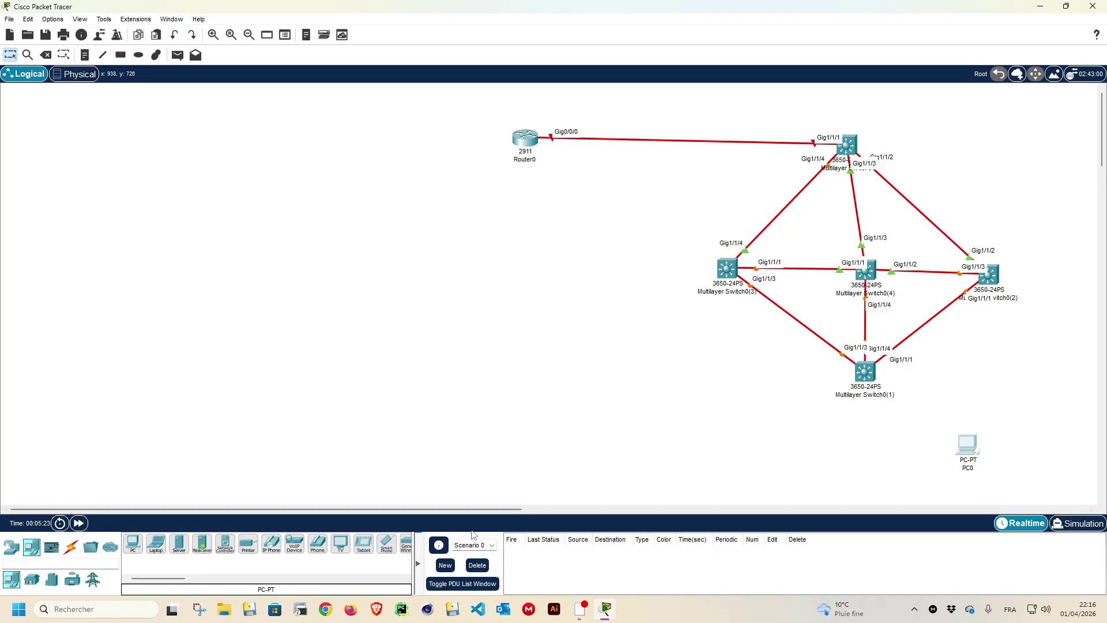
Step: Connect Multilayer Switch0(1)'s GigabitEthernet1/0/1 to PC0's FastEthernet0 with a copper straight-through cable, and shift PC0 slightly down
left_click(70, 546)
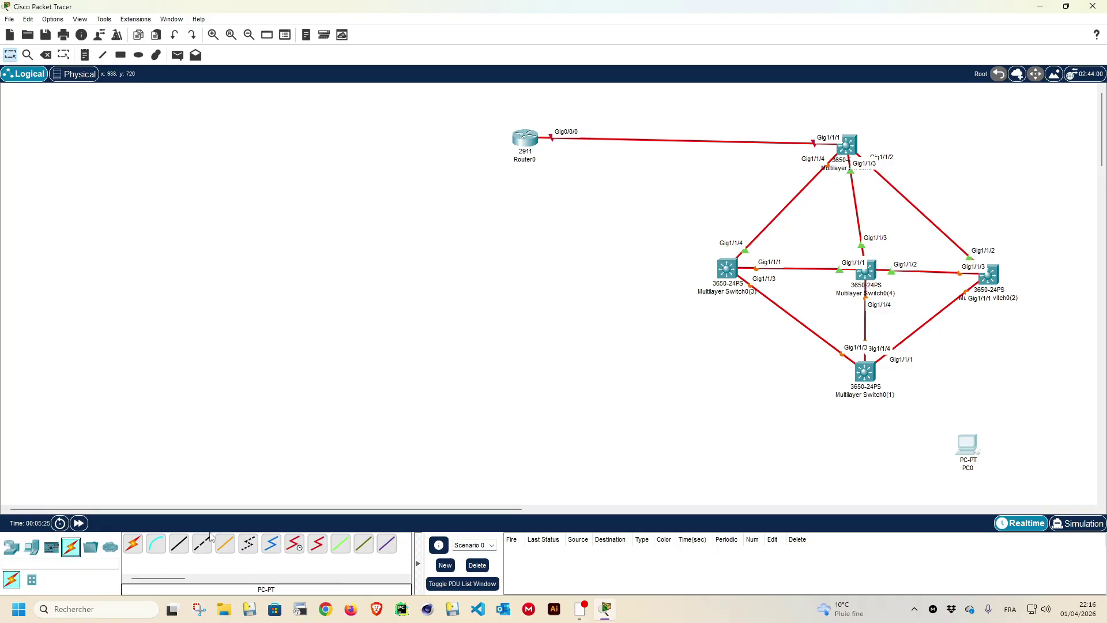
left_click(178, 551)
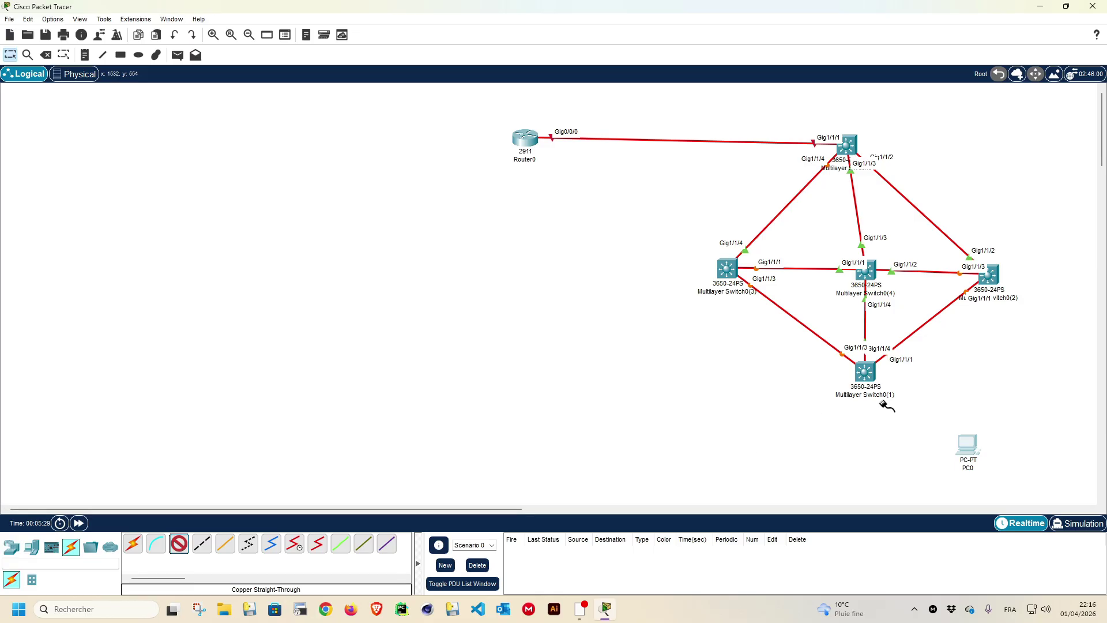
left_click(872, 376)
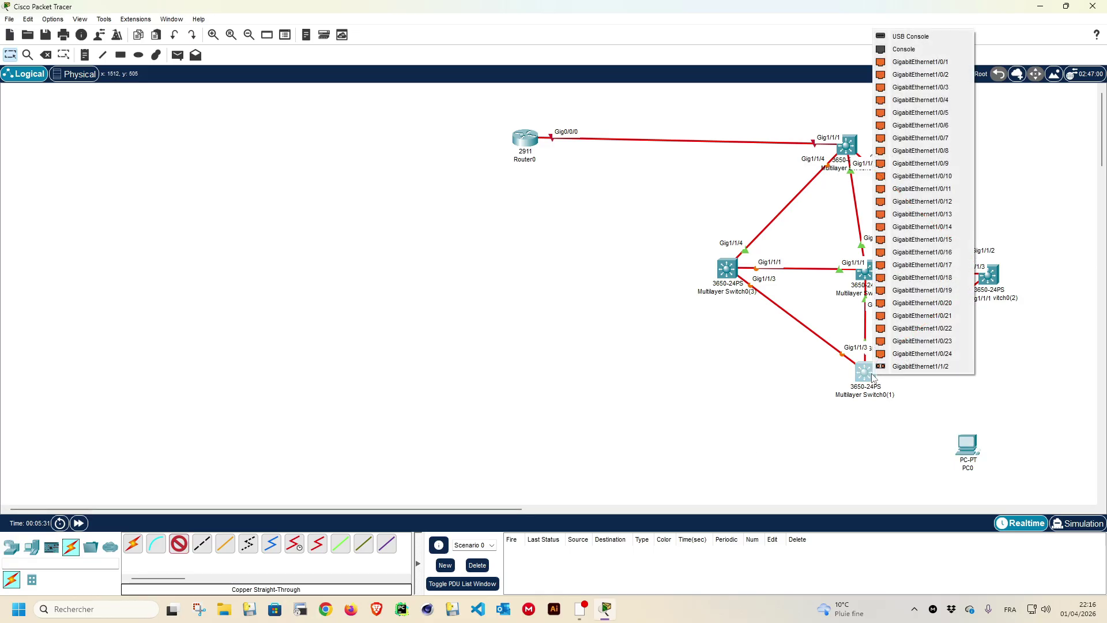
left_click(902, 63)
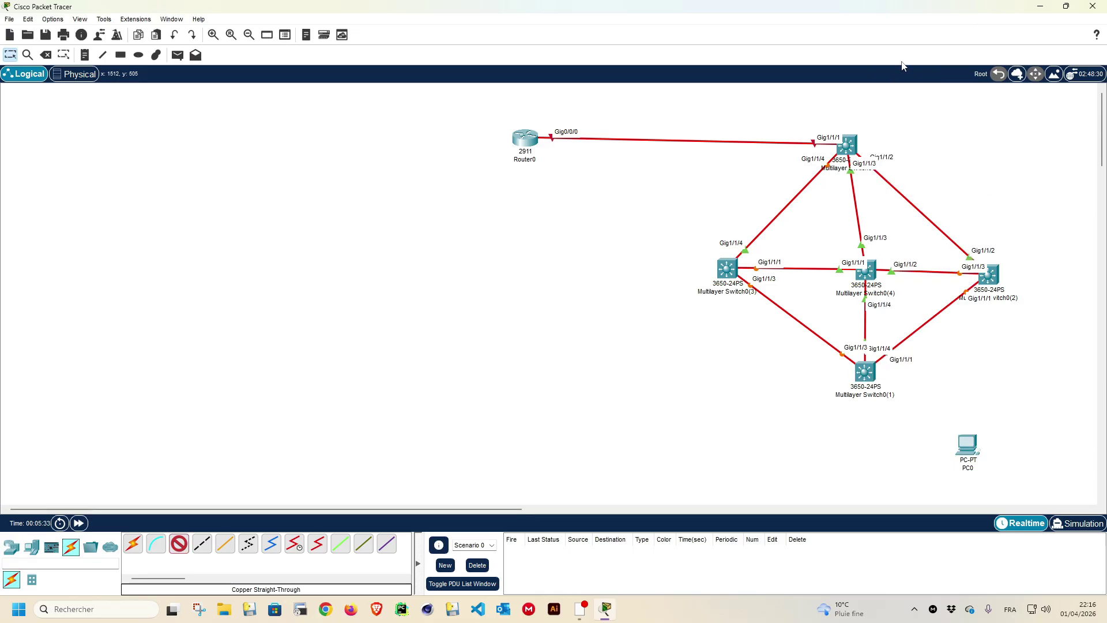
left_click(973, 452)
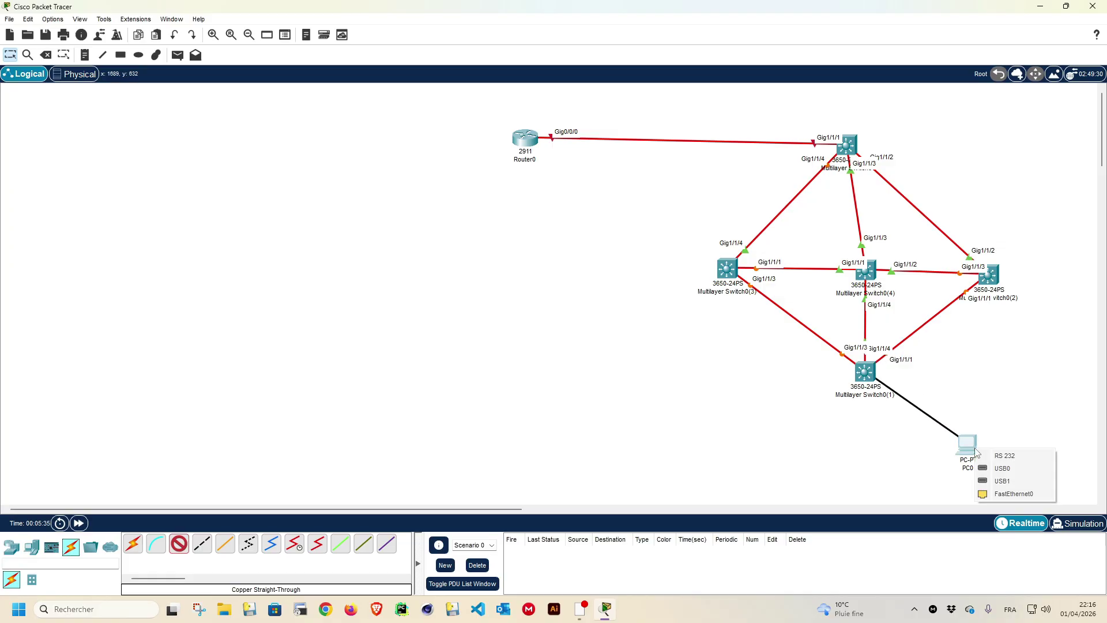
left_click(1018, 499)
mouse_move(969, 452)
left_mouse_down()
mouse_move(1001, 419)
mouse_move(1001, 398)
mouse_move(969, 460)
left_mouse_up()
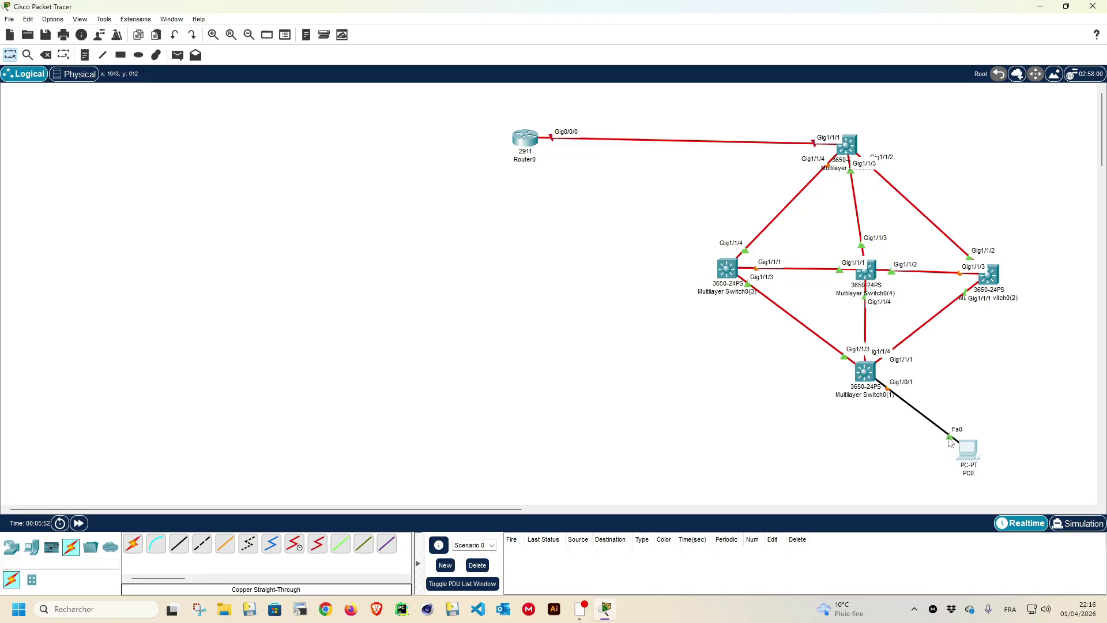
Step: Tidy the layout by nudging PC0 and the topmost switch right, Multilayer Switch0(2) up and Router0 left
left_click_drag(974, 457, 986, 456)
left_click(986, 456)
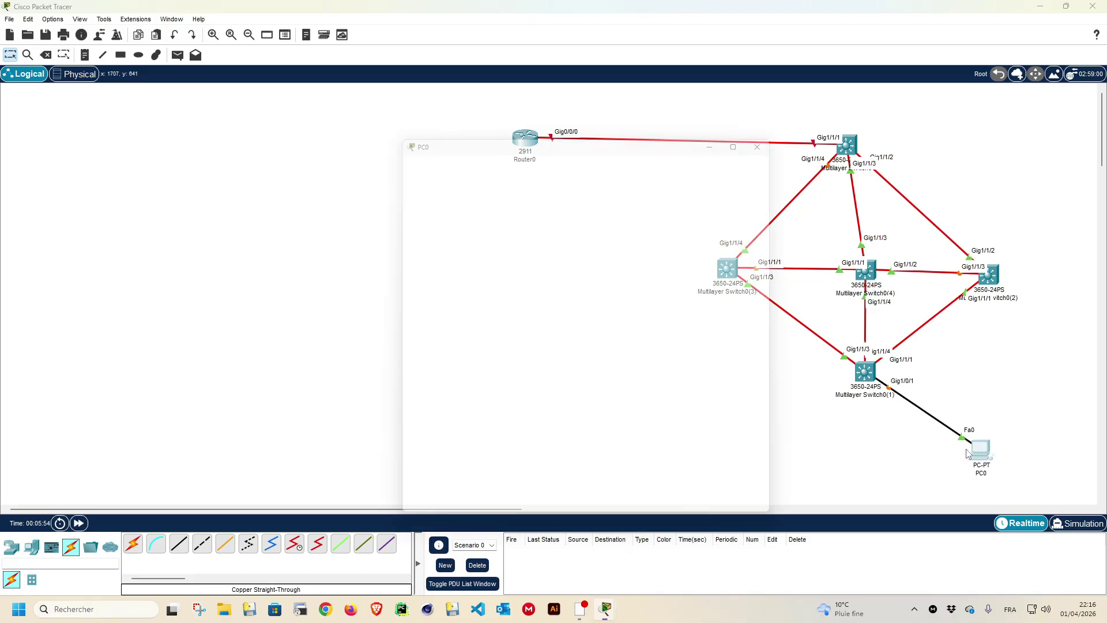
left_click(778, 130)
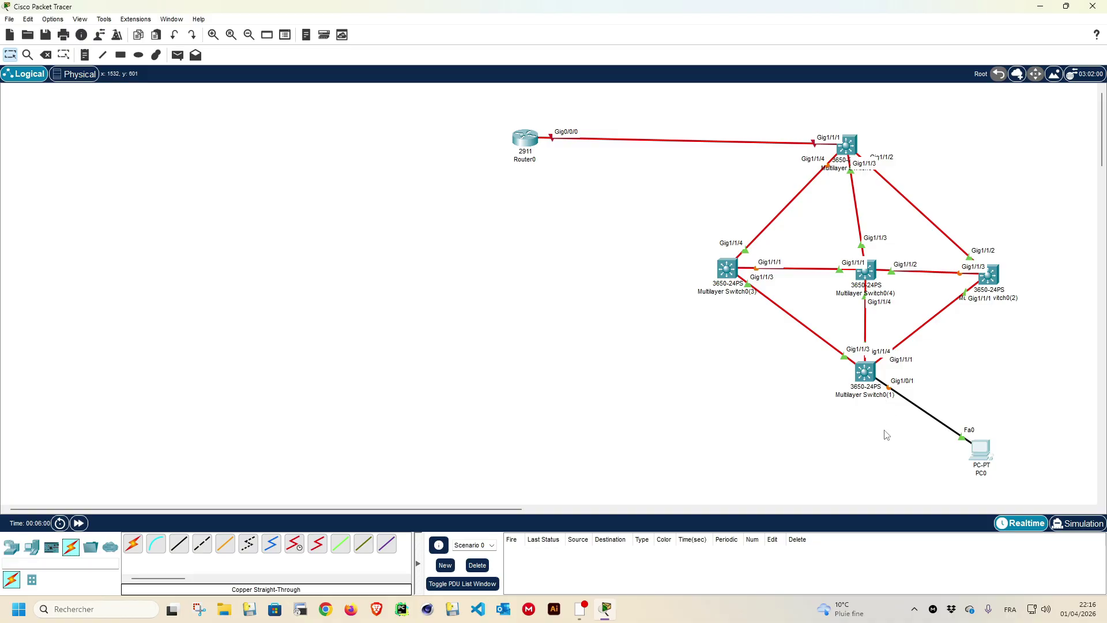
left_click(866, 267)
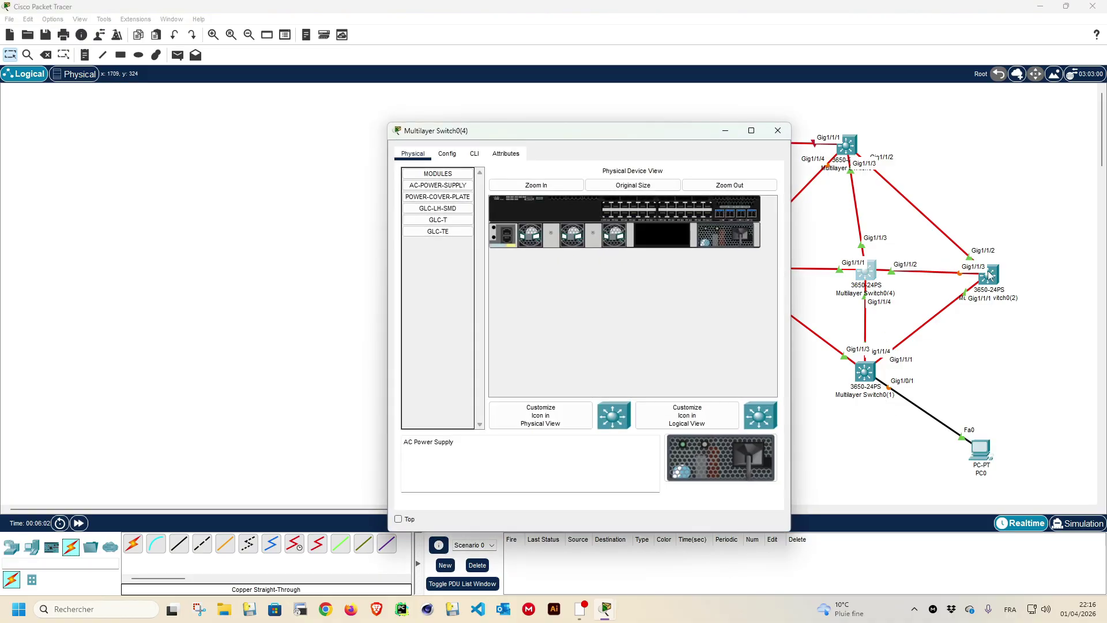
left_click_drag(989, 274, 988, 266)
left_click_drag(851, 141, 863, 144)
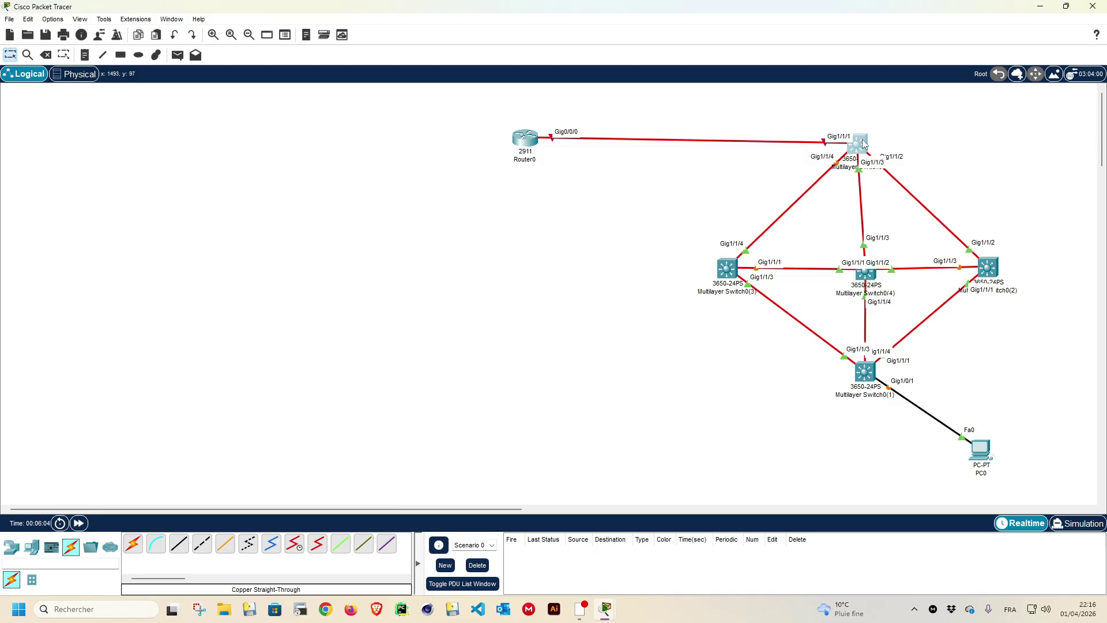
left_click_drag(528, 141, 503, 142)
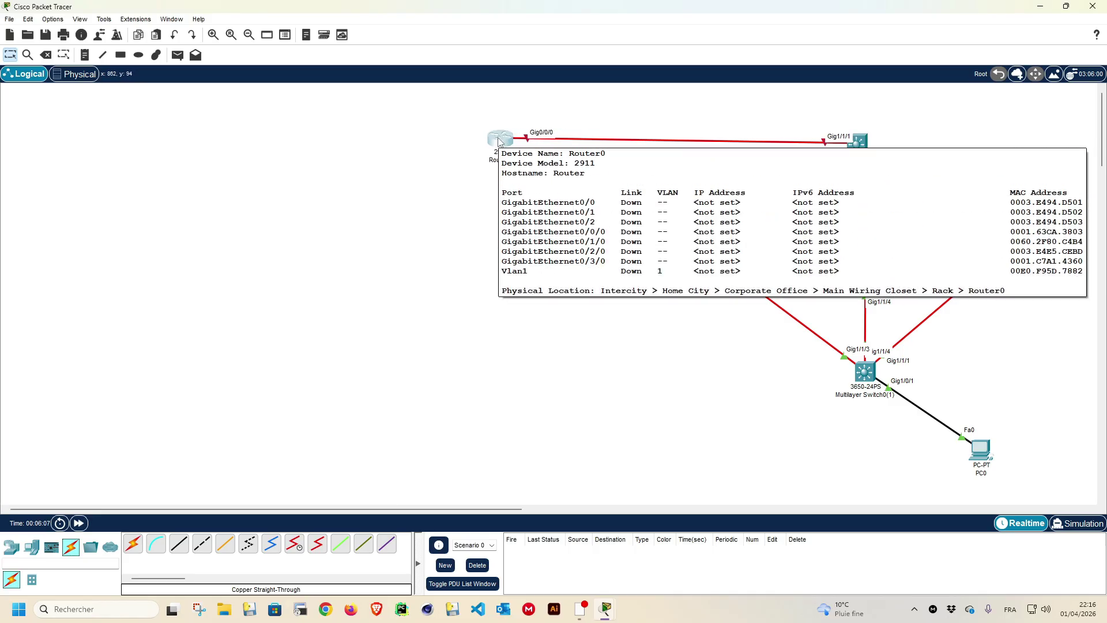
Step: Open Router0's command line, decline the initial configuration dialog, and move its window clear of the topology
left_click(499, 142)
left_click_drag(567, 139, 388, 120)
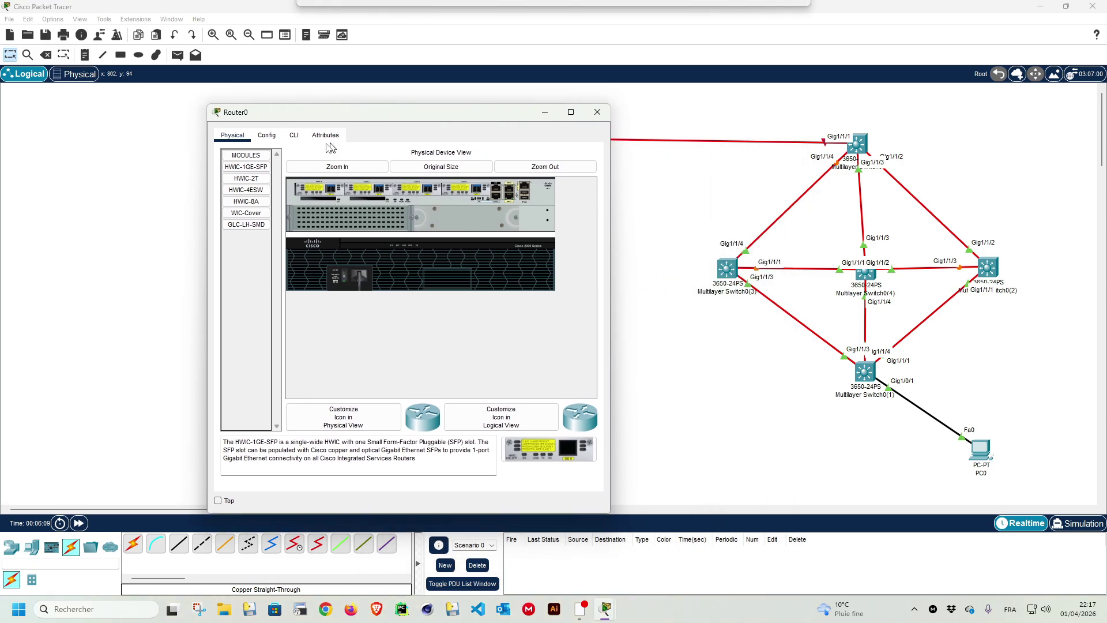
left_click(294, 136)
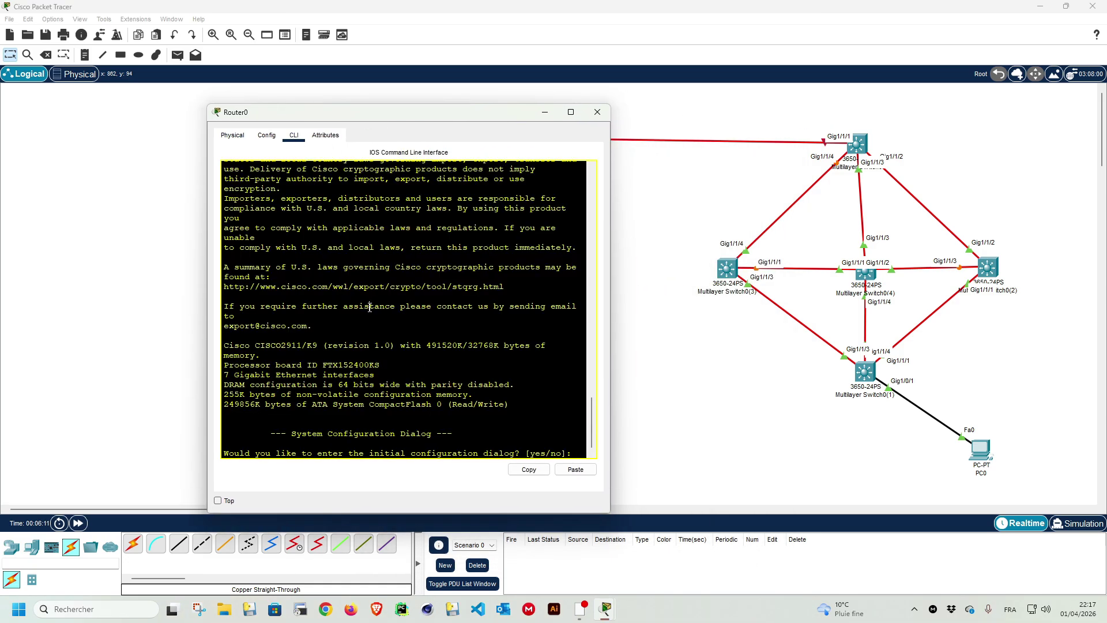
type("no")
key("Return")
key("Return")
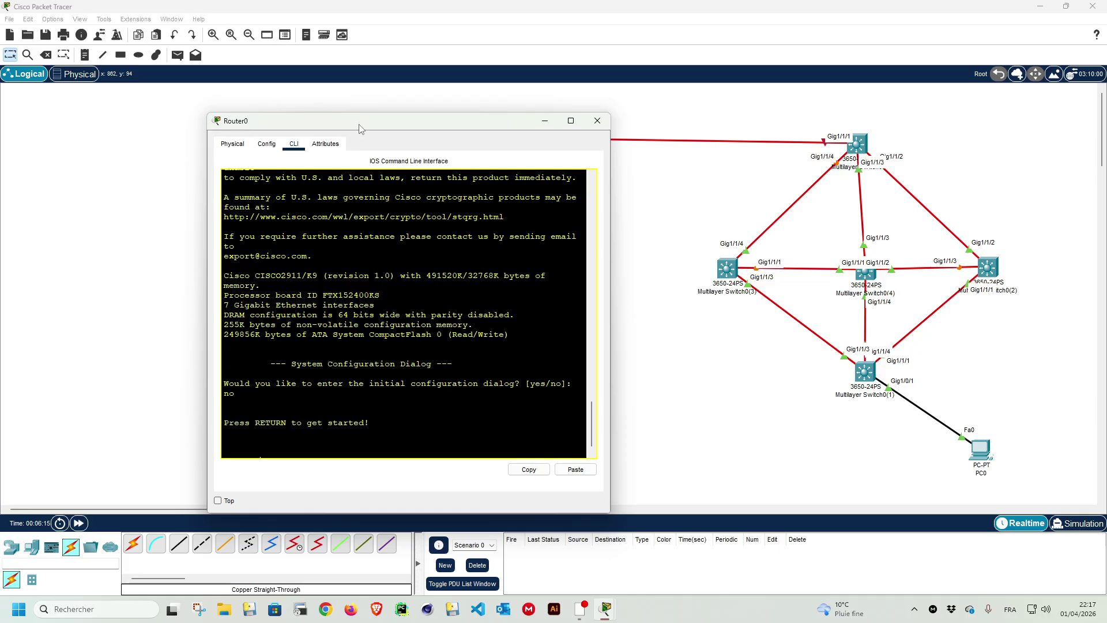
left_click_drag(359, 119, 196, 105)
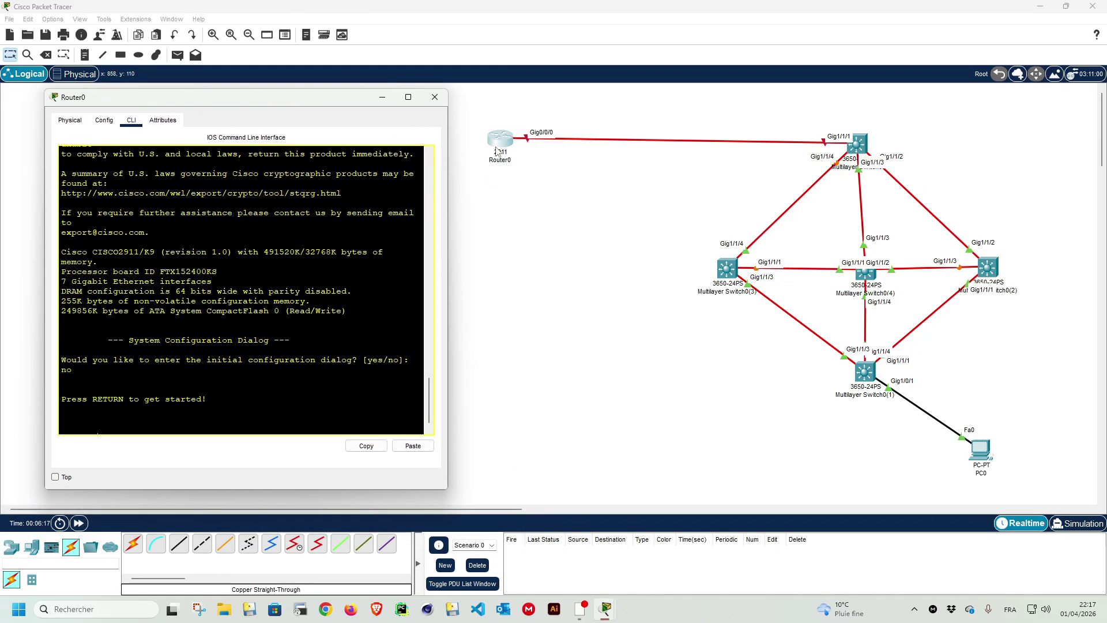
Step: Enter privileged mode on Router0 with enable, and go into global configuration mode with configure terminal
left_click(208, 415)
key("Return")
key("Return")
key("Return")
type("en")
key("Tab")
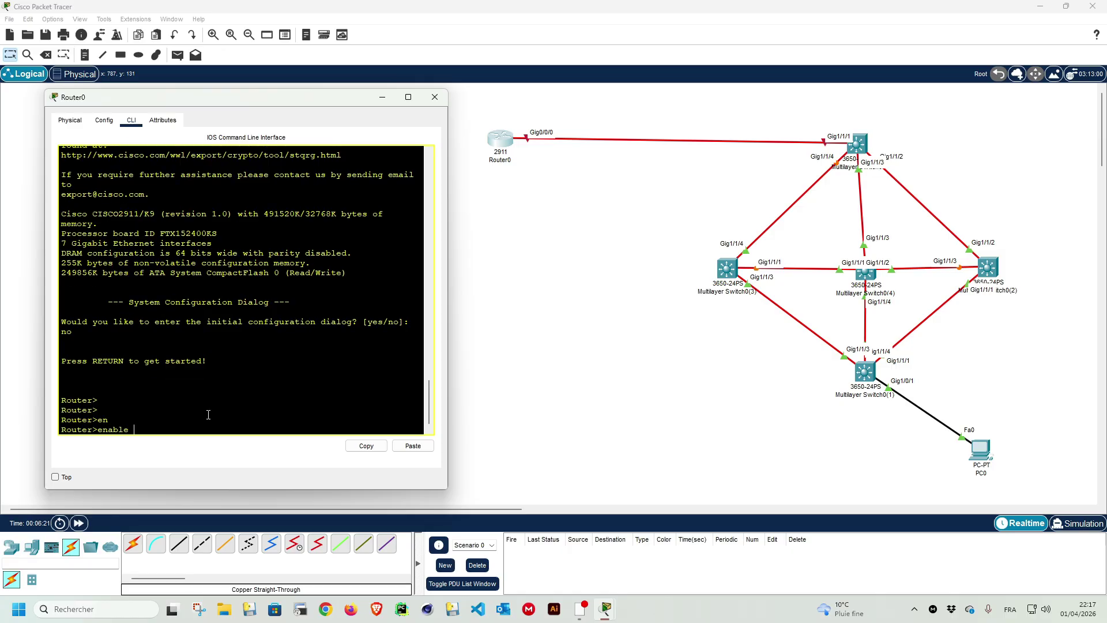
key("Return")
type("co")
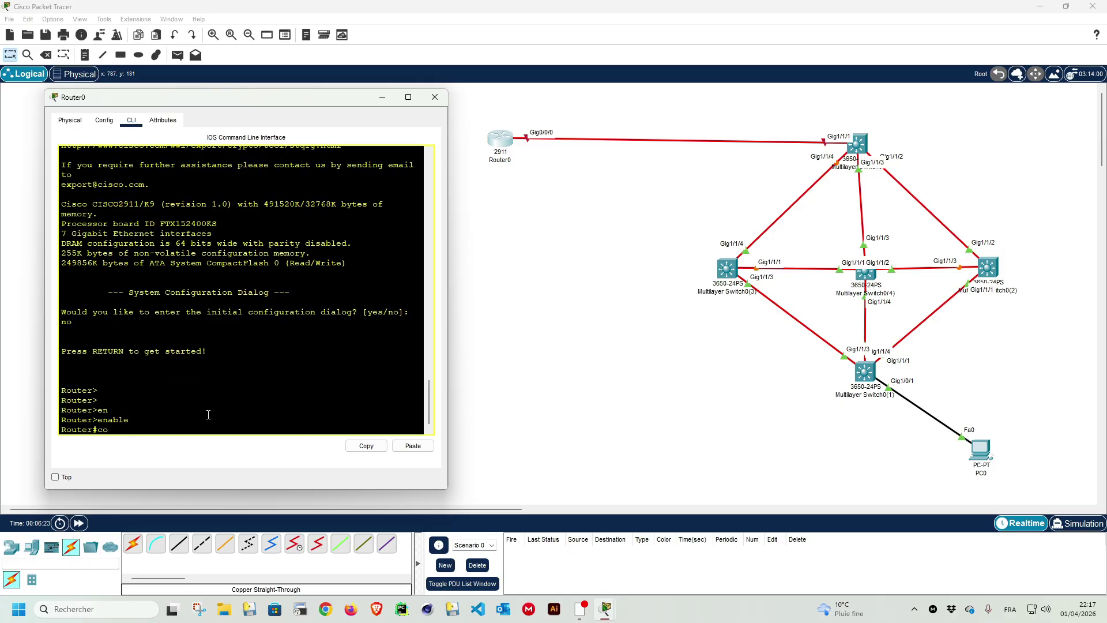
type("nf")
key("Tab")
type("ter")
key("Tab")
key("Return")
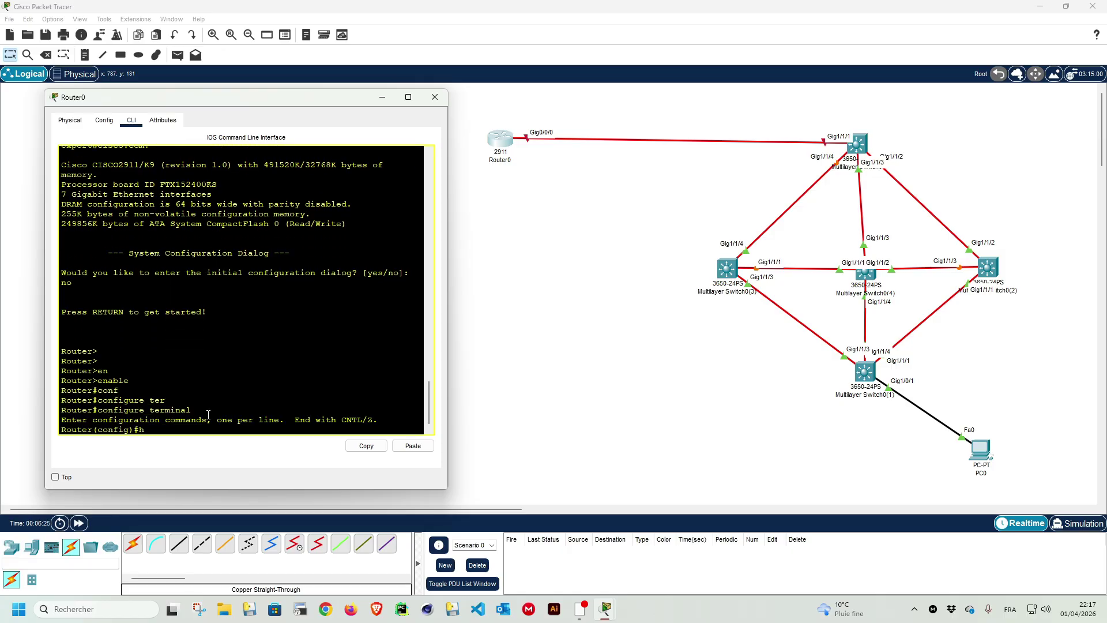
Step: Set Router0's hostname to Skyline
type("hos")
key("Tab")
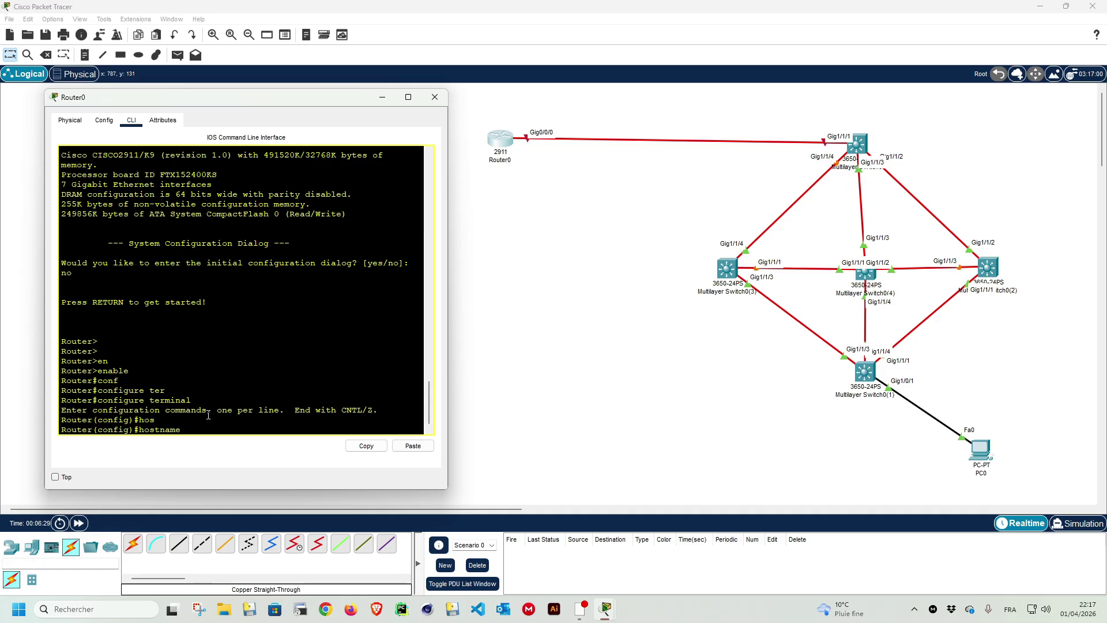
type("Sky")
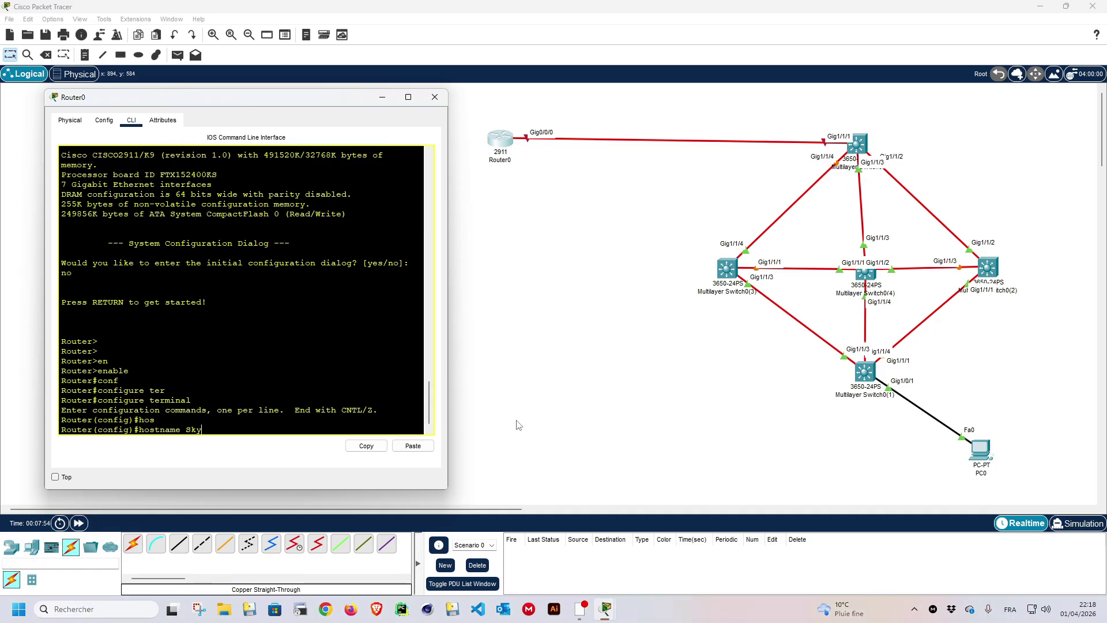
type("line")
key("Return")
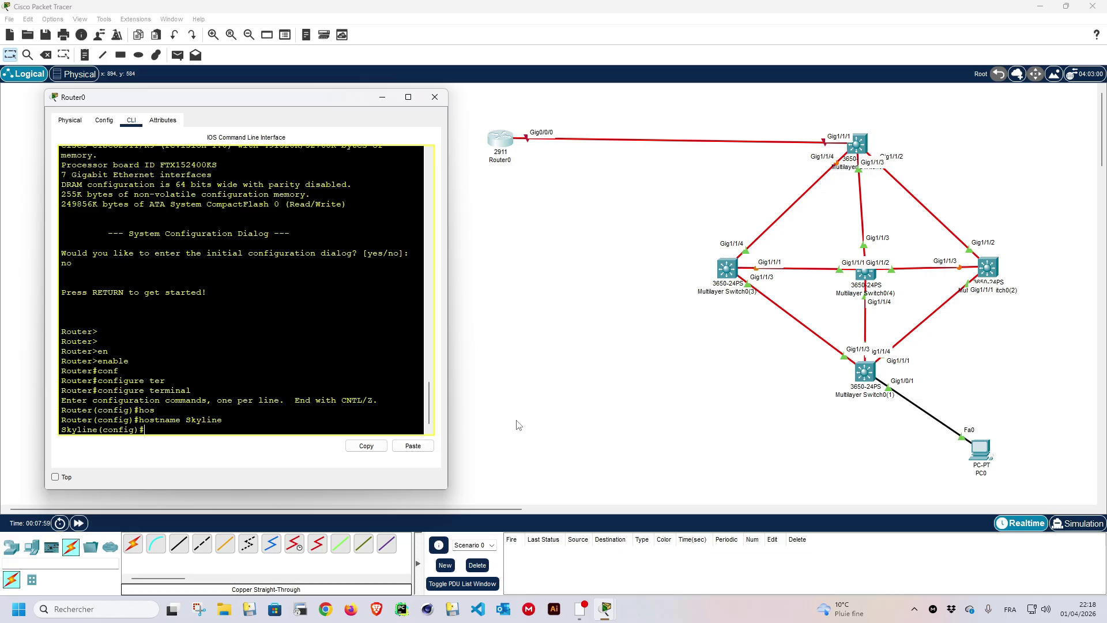
left_click_drag(98, 430, 62, 426)
left_click(151, 427)
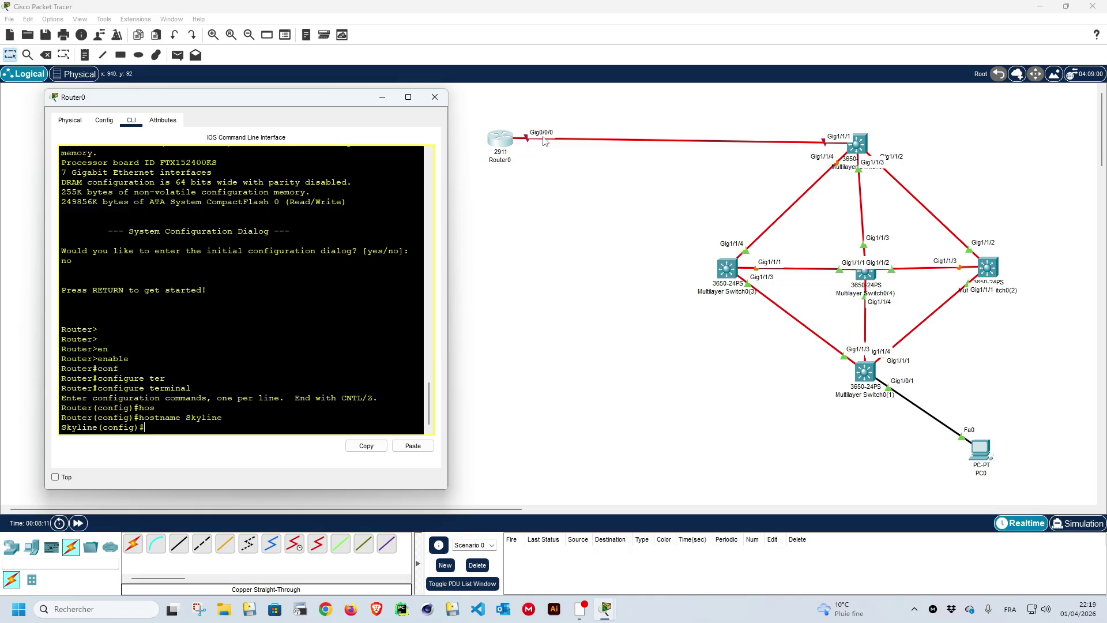
Step: Enter configuration of interface gigabitEthernet 0/0/0 on the router and enable it with no shutdown
type("in")
key("Tab")
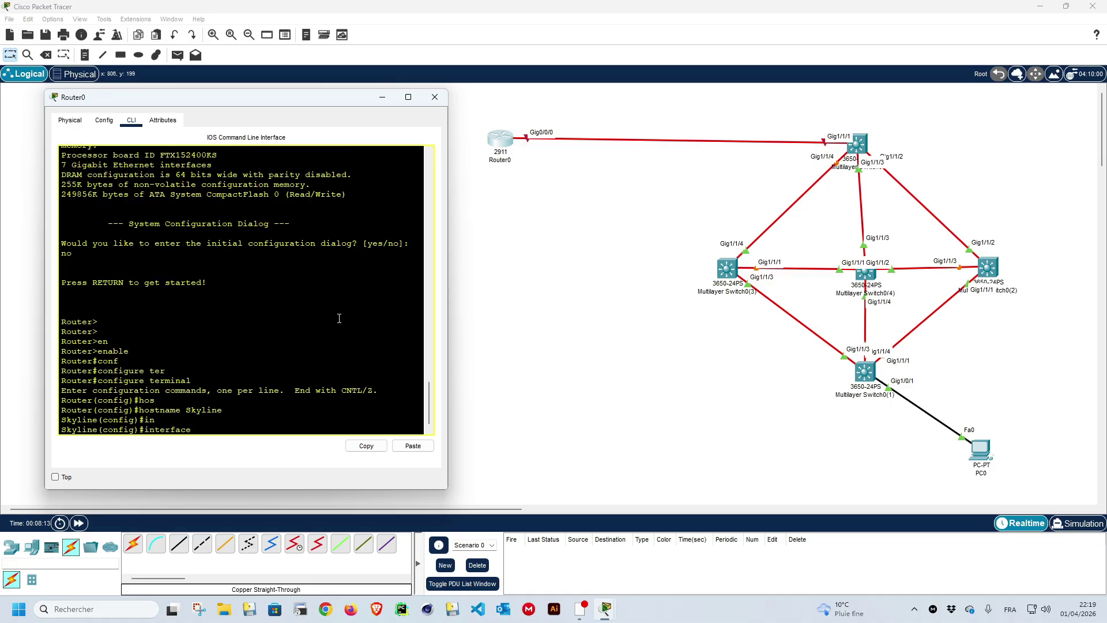
type("gi")
key("Tab")
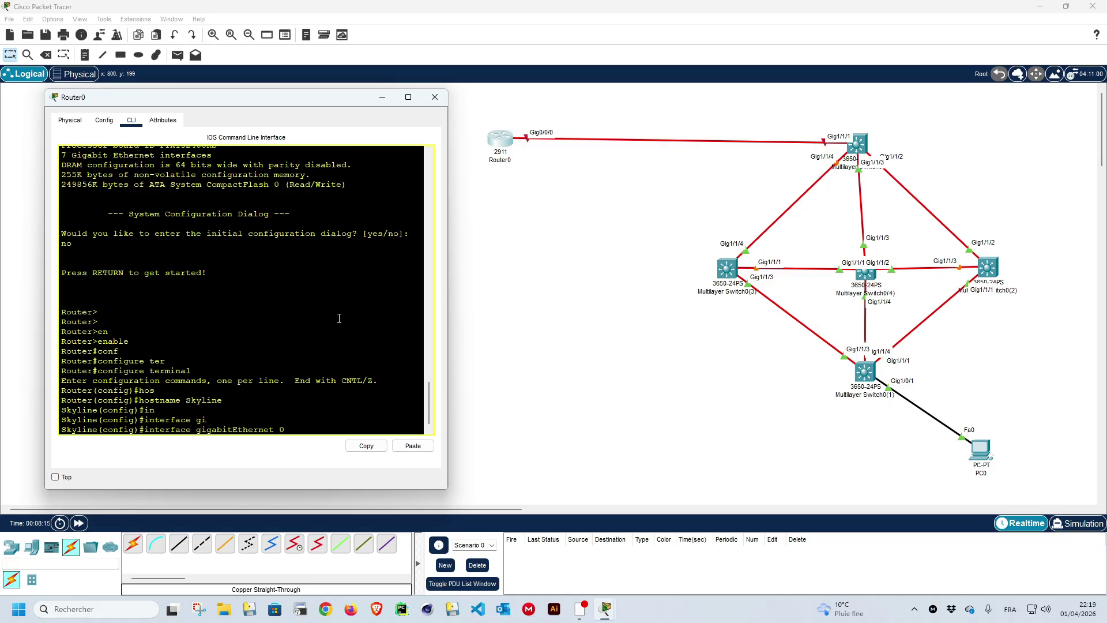
type("0/0/0")
key("Return")
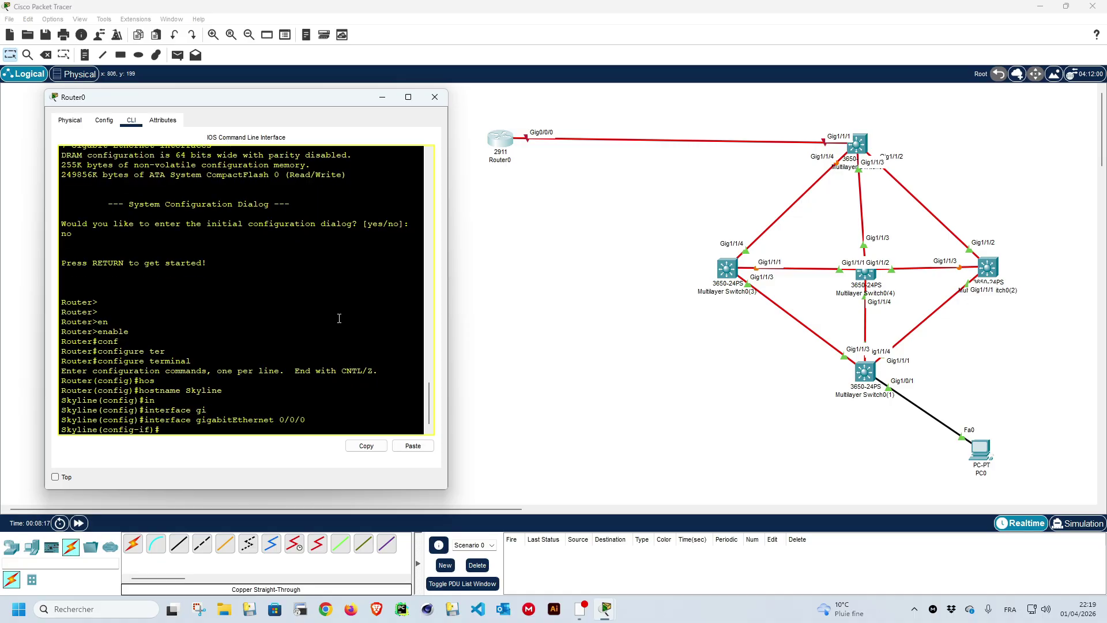
type("no sh")
key("Tab")
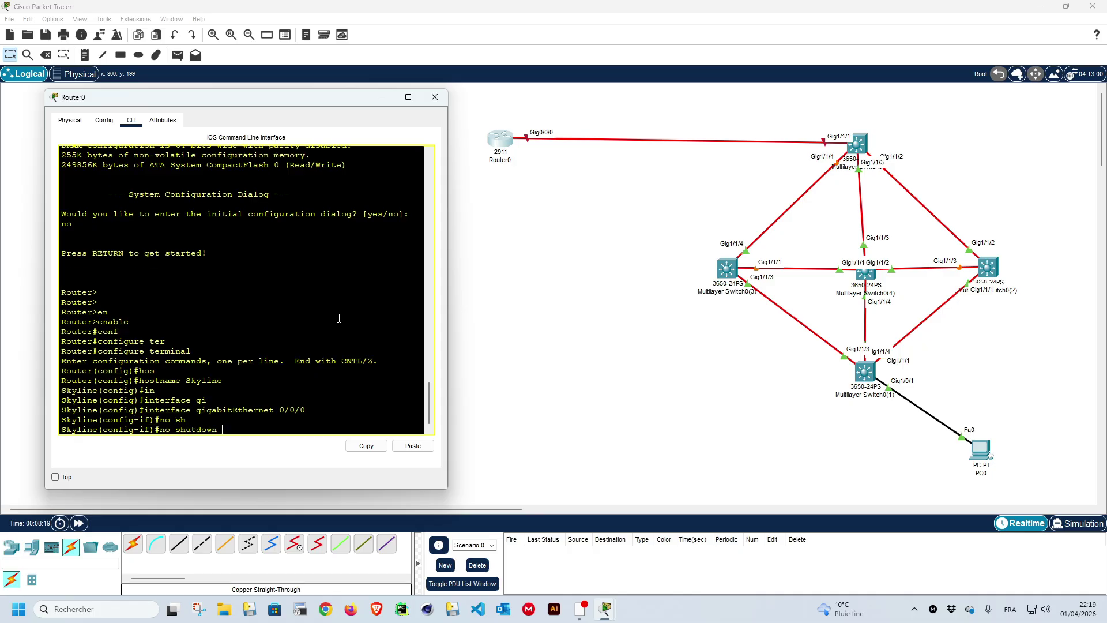
key("Return")
key("Return")
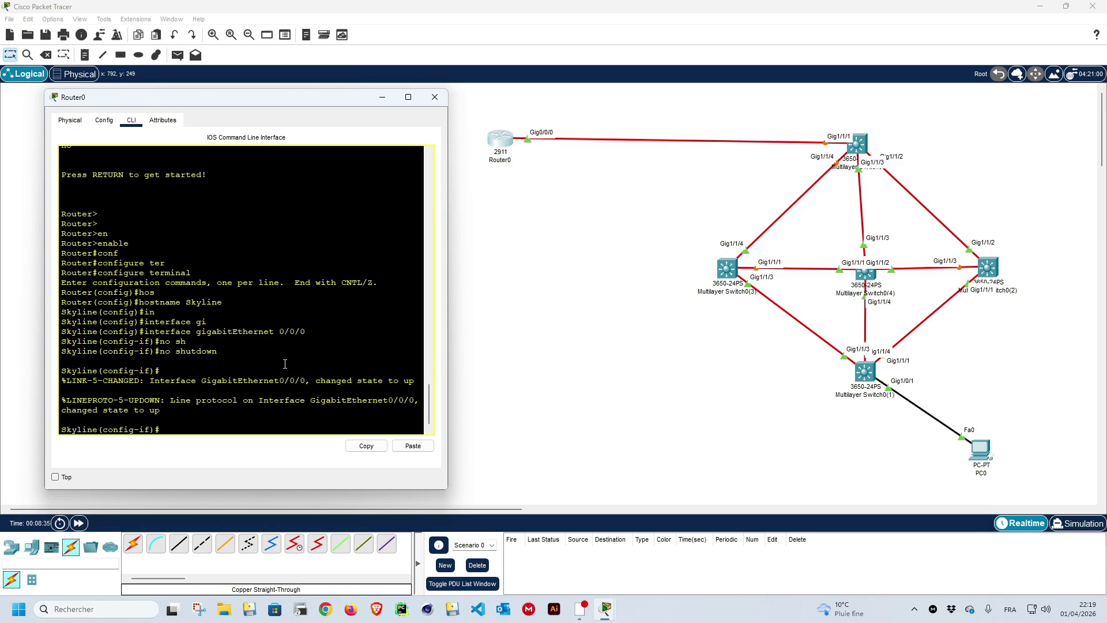
Step: Give the router's gigabitEthernet 0/0/0 interface the description "to First Switch"
type("dec")
key("Tab")
key("BackSpace")
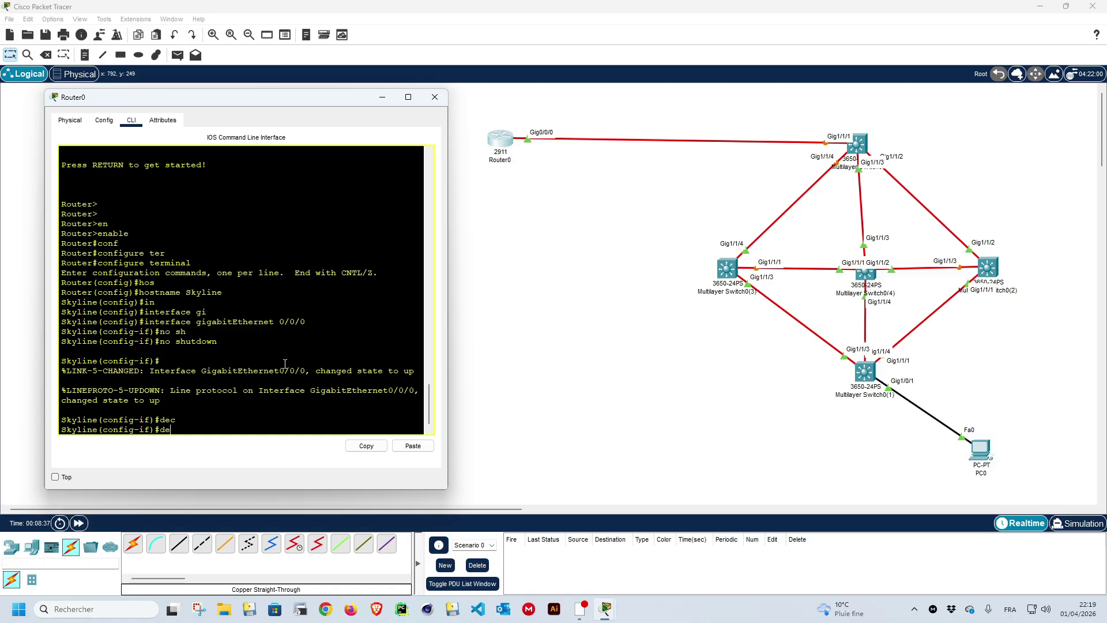
type("sc")
key("Tab")
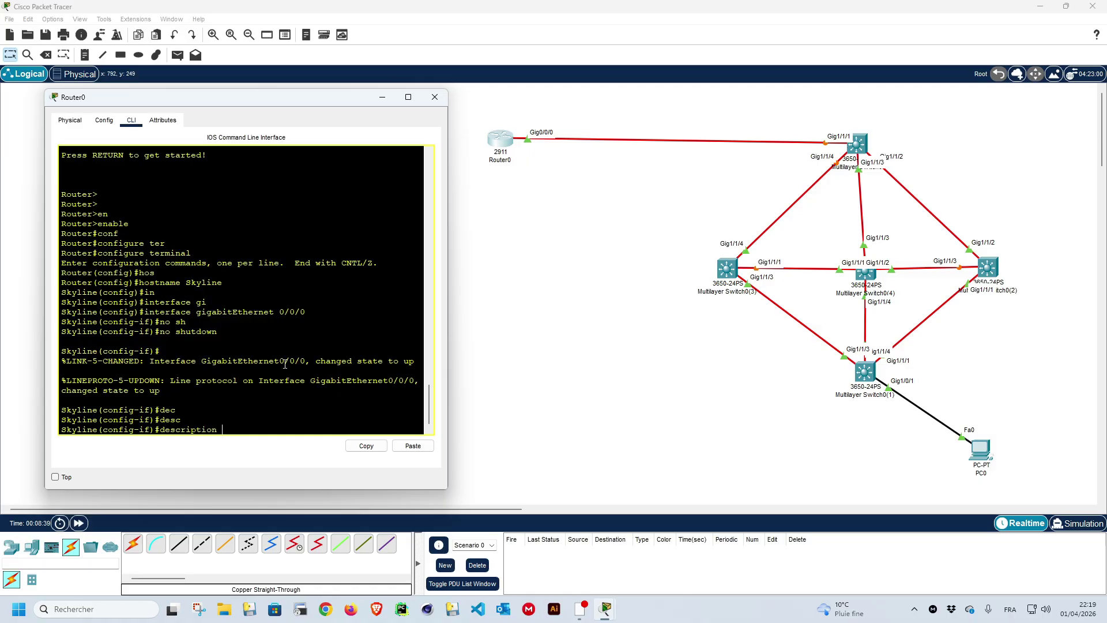
type("to First Switch")
key("Return")
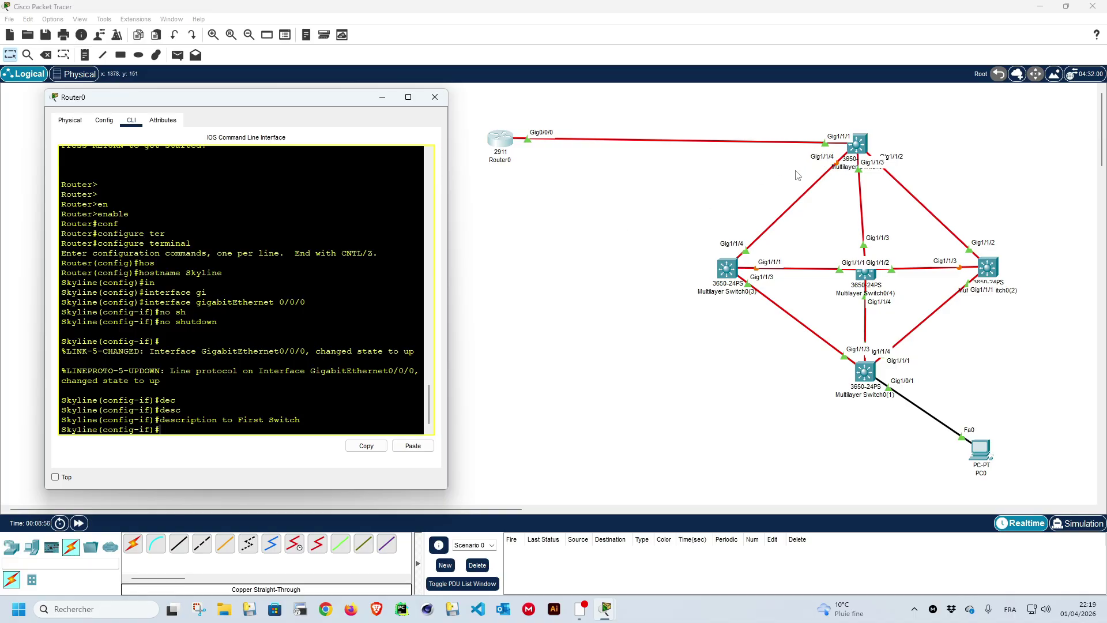
left_click(855, 146)
left_click(855, 147)
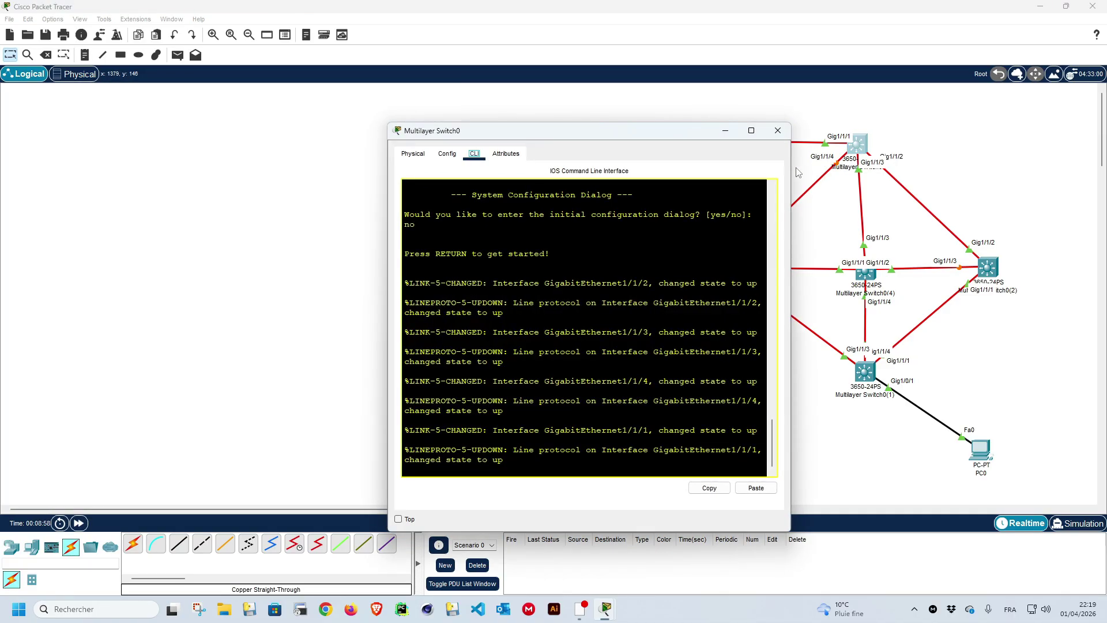
left_click(784, 128)
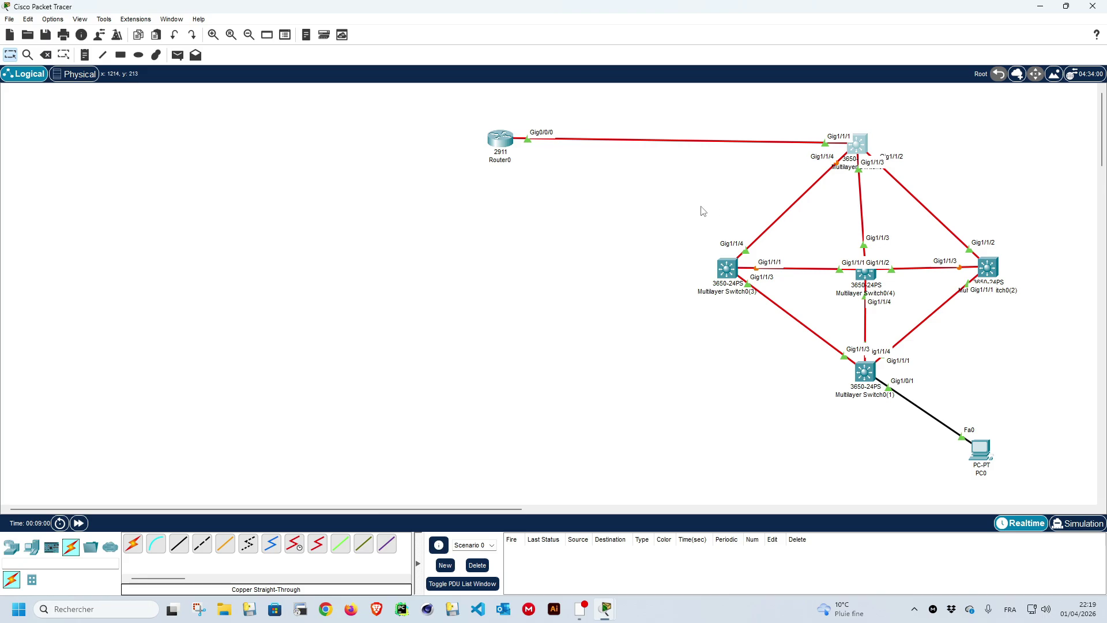
left_click_drag(855, 149, 858, 147)
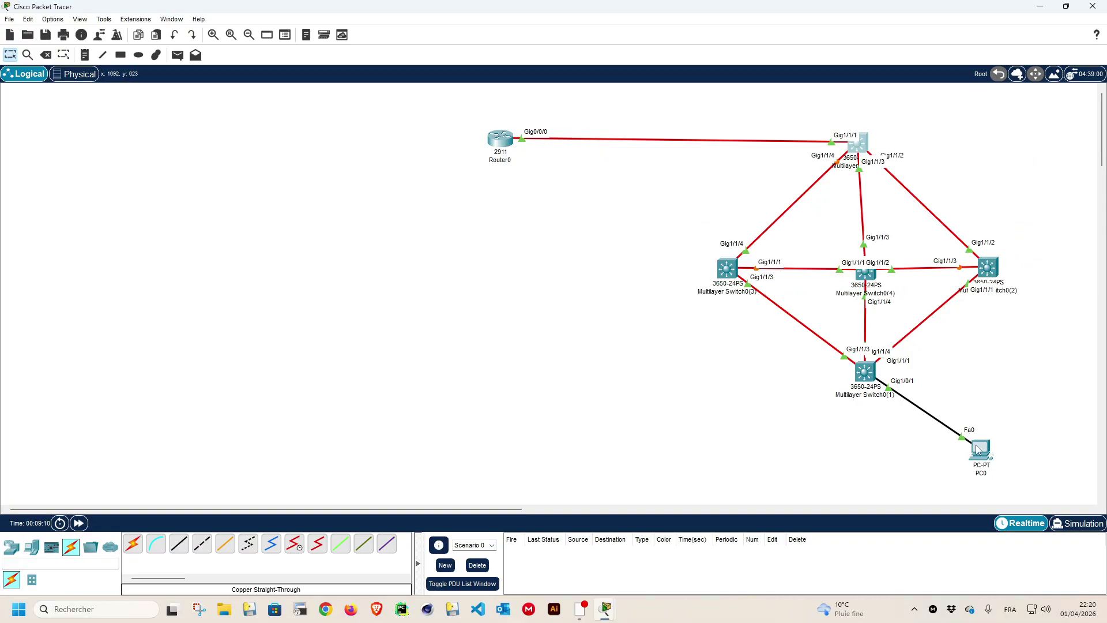
Step: Reopen Router0's command line and return to global configuration mode with exit
left_click(504, 148)
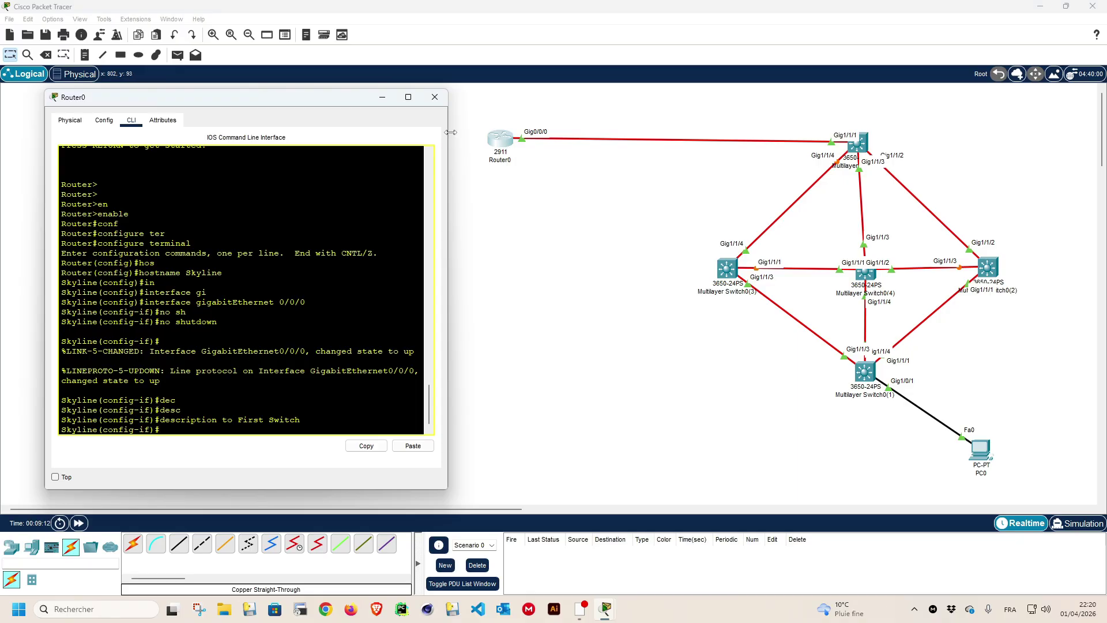
left_click_drag(319, 97, 318, 94)
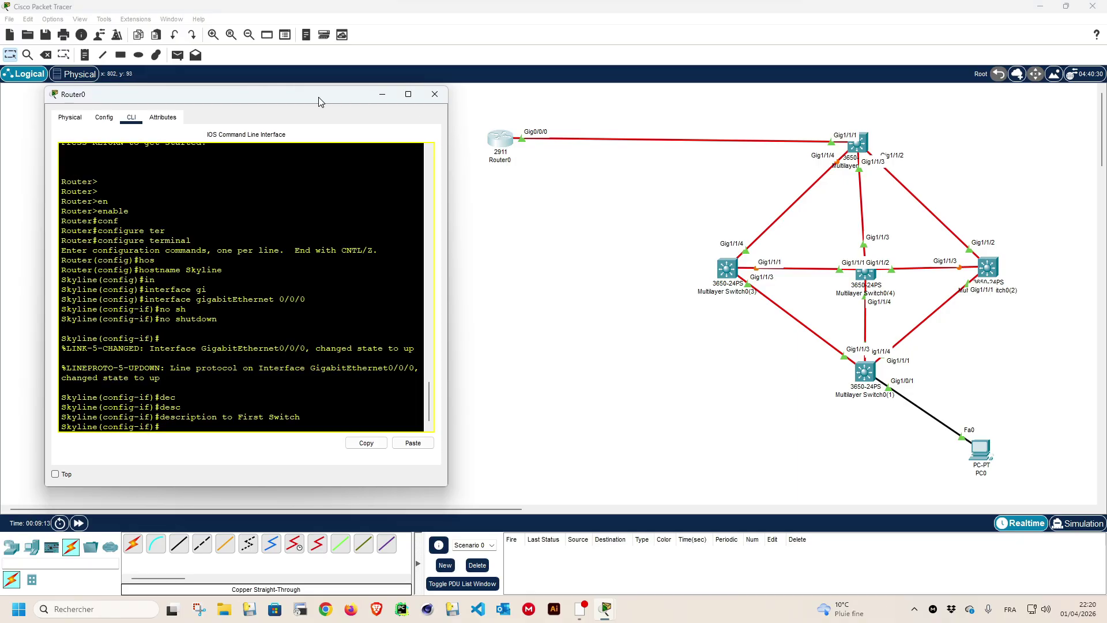
left_click(348, 326)
left_click(305, 374)
type("exit")
key("Return")
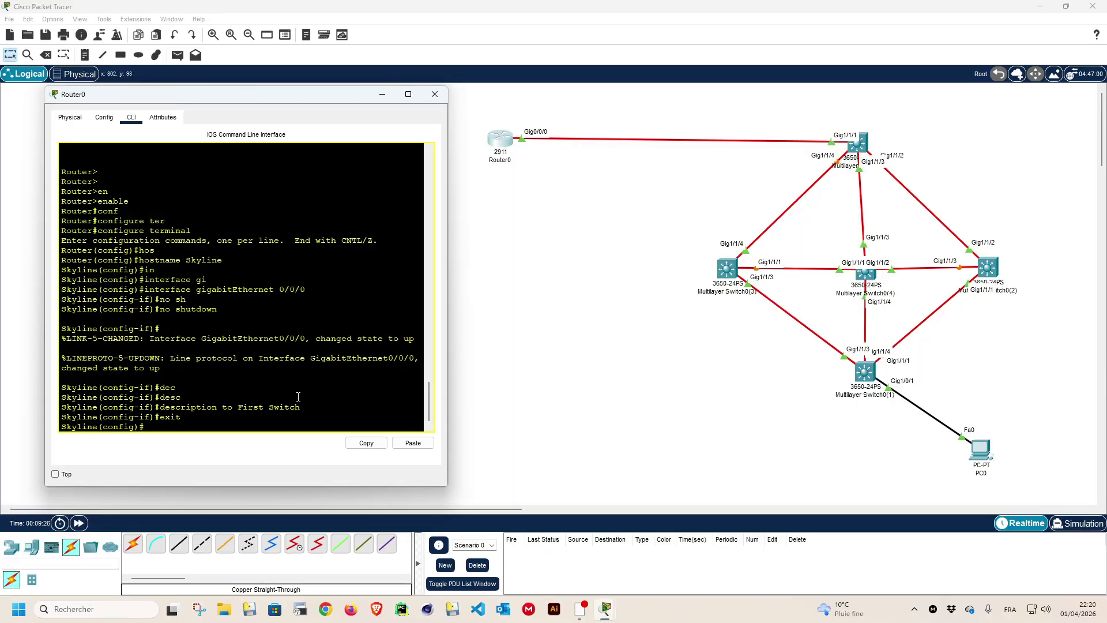
Step: Create subinterface gigabitEthernet 0/0/0.70 on the router and enter its configuration
type("int")
key("Tab")
type("gi")
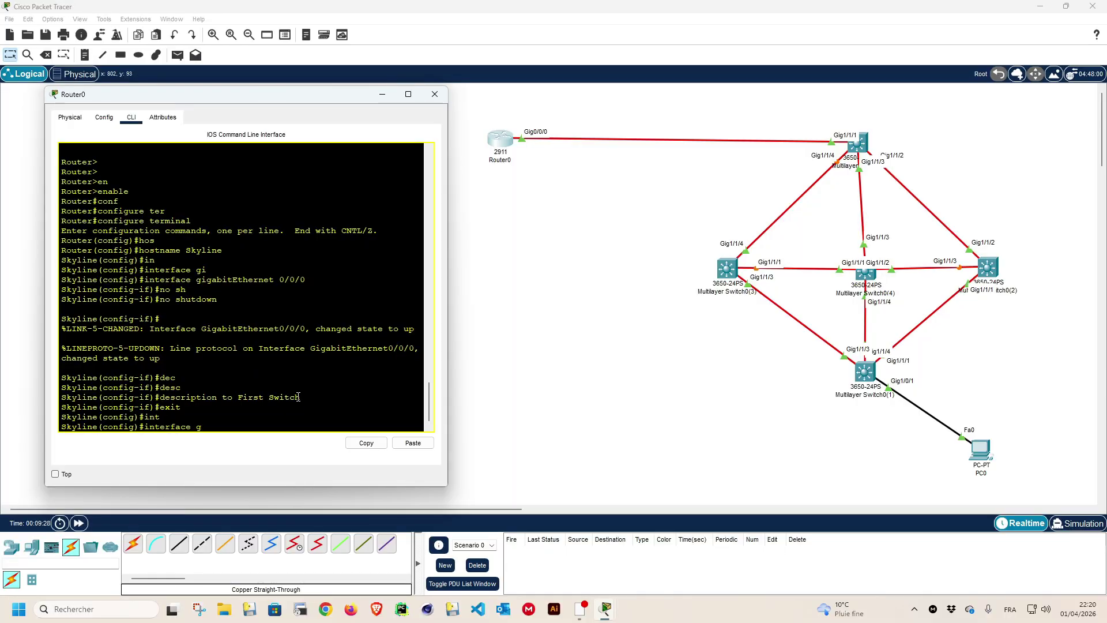
key("Tab")
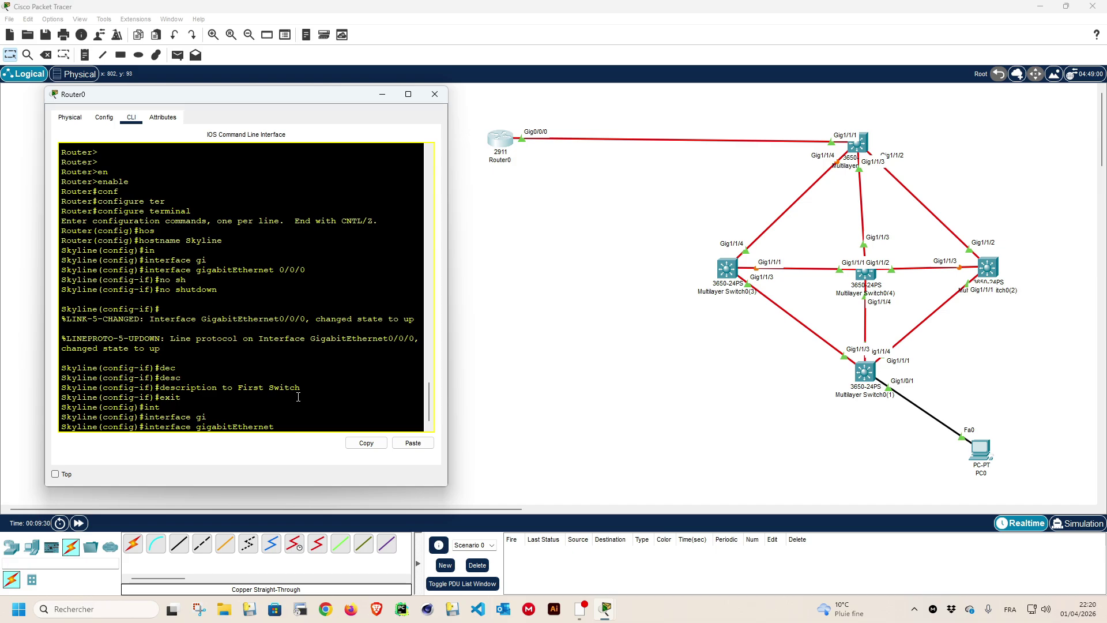
type("0/0/0.300")
key("BackSpace")
key("BackSpace")
key("BackSpace")
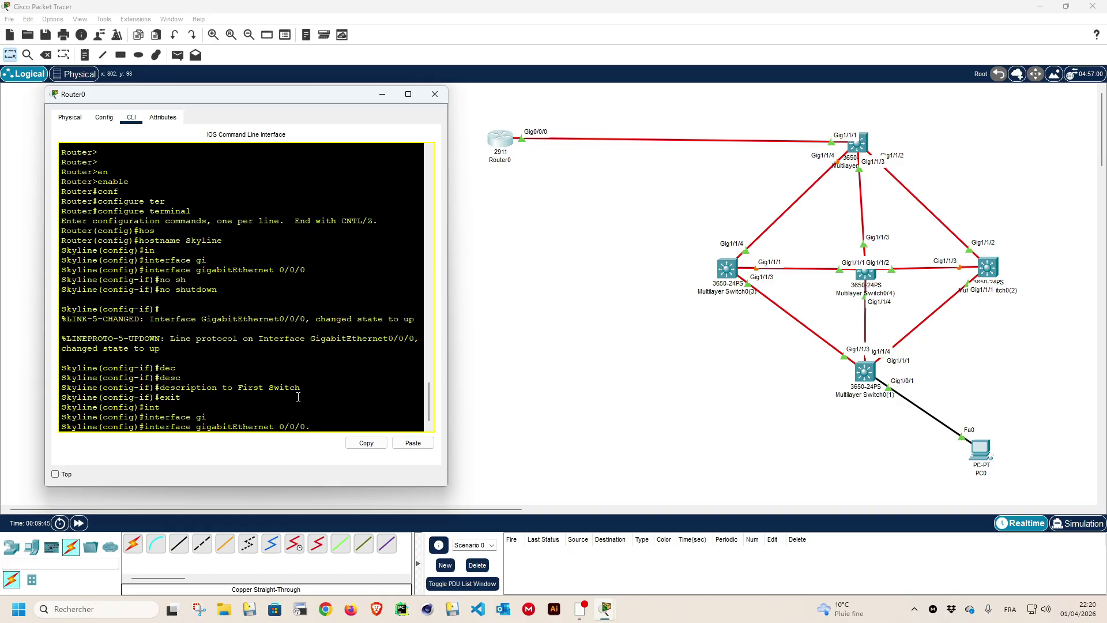
type("900")
key("BackSpace")
key("BackSpace")
type("70")
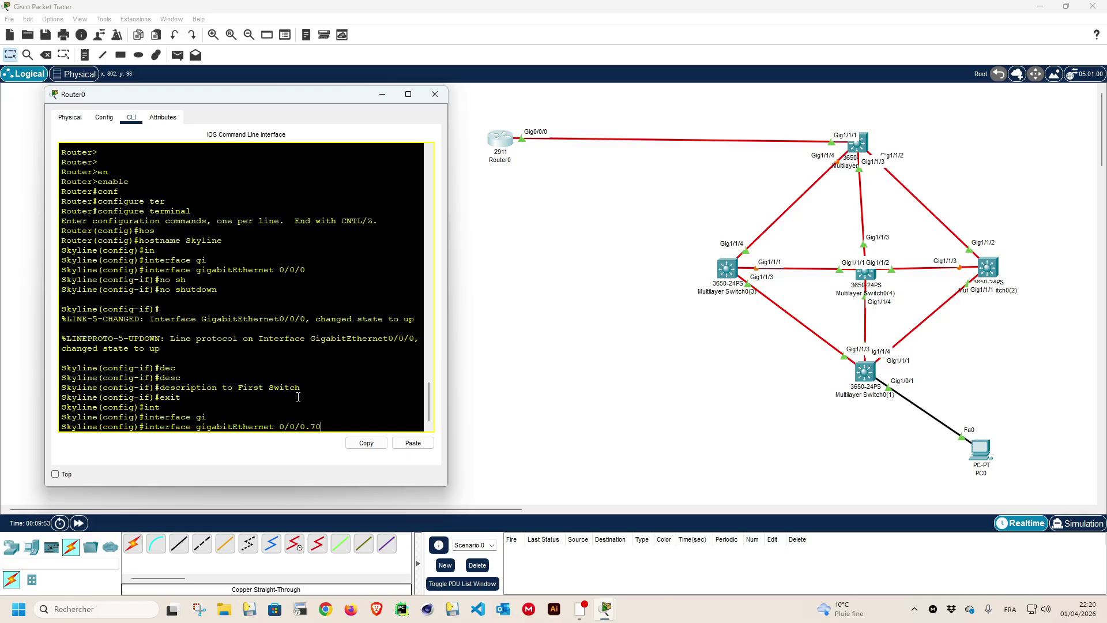
key("Return")
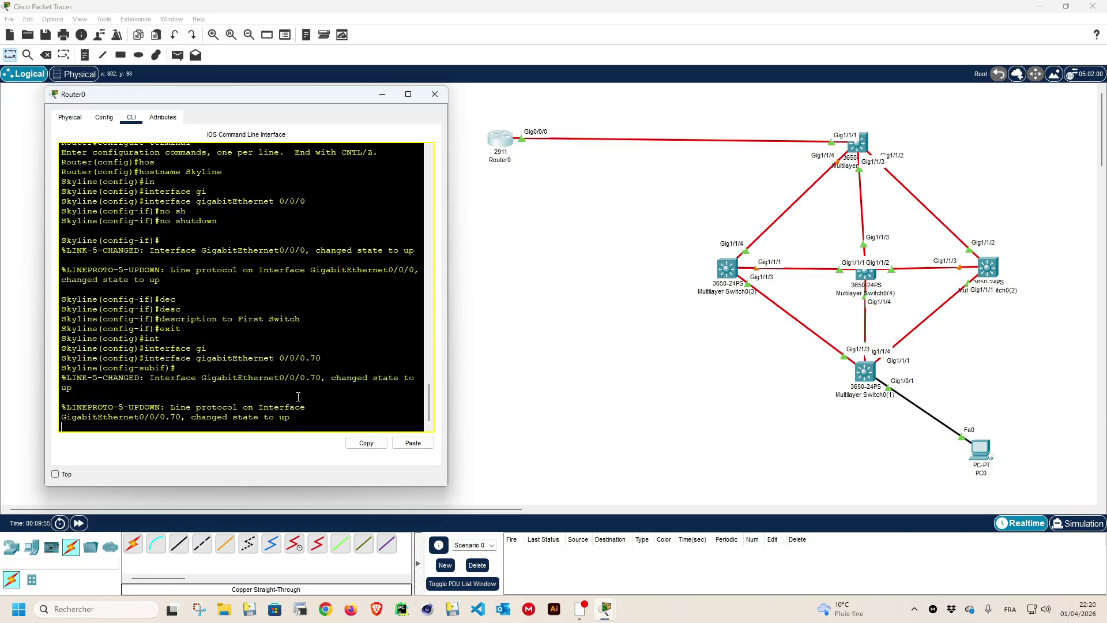
key("Return")
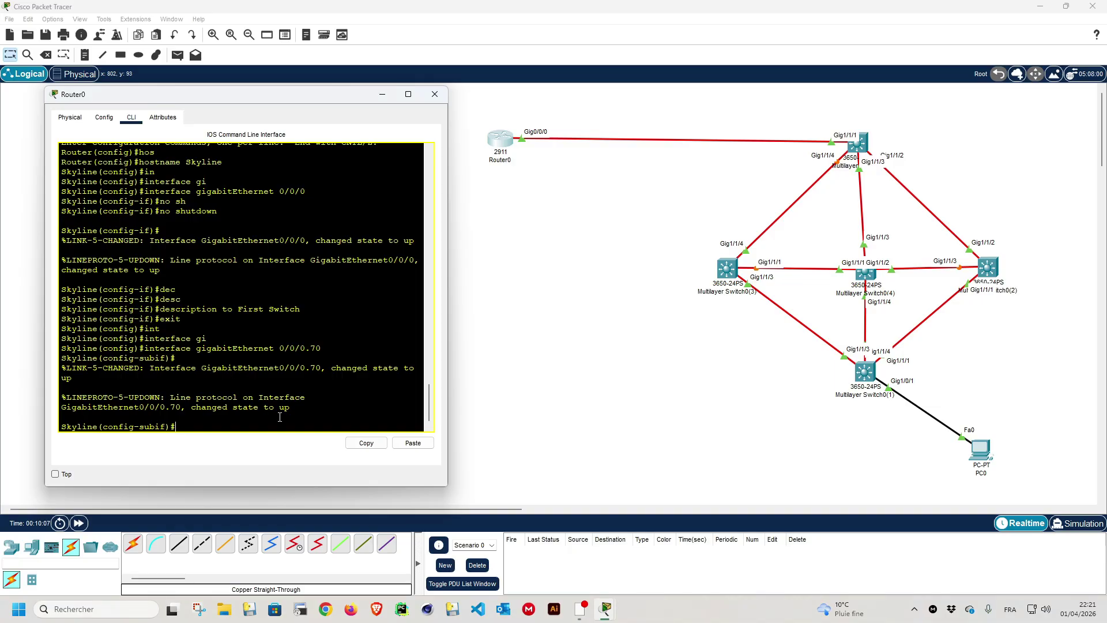
Step: List the commands available in subinterface configuration mode and look for the encapsulation entry
type("?")
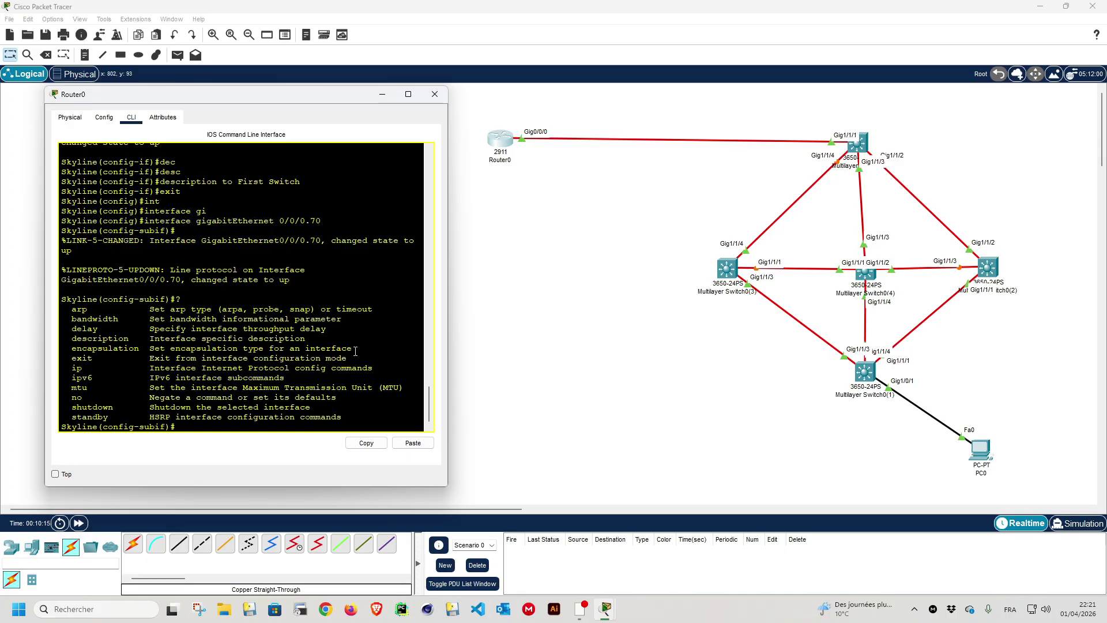
left_click_drag(352, 348, 71, 348)
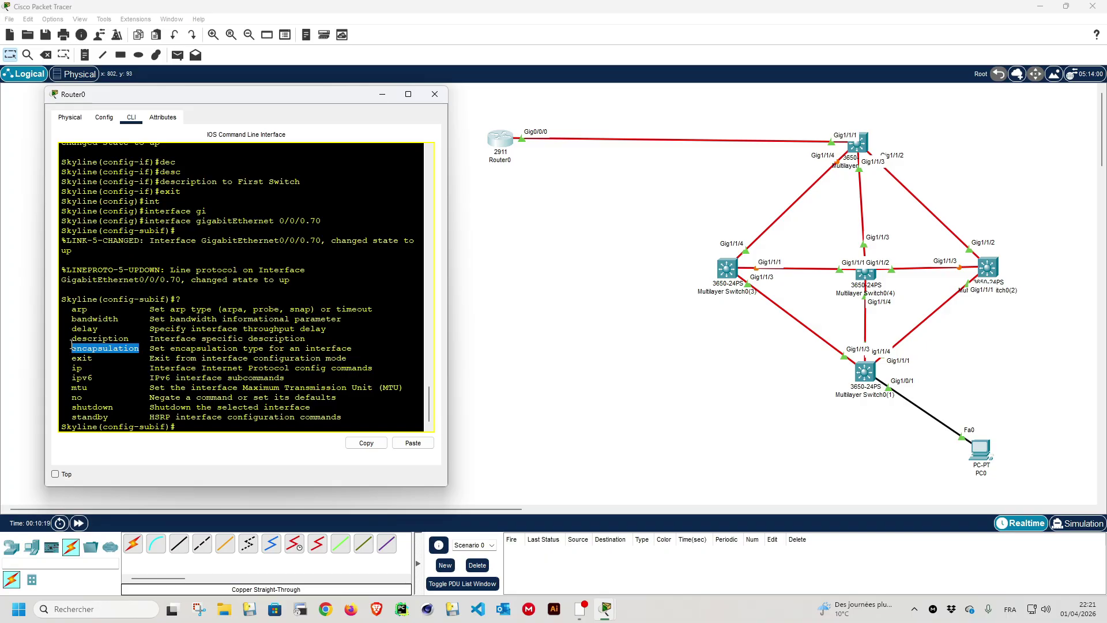
left_click(111, 351)
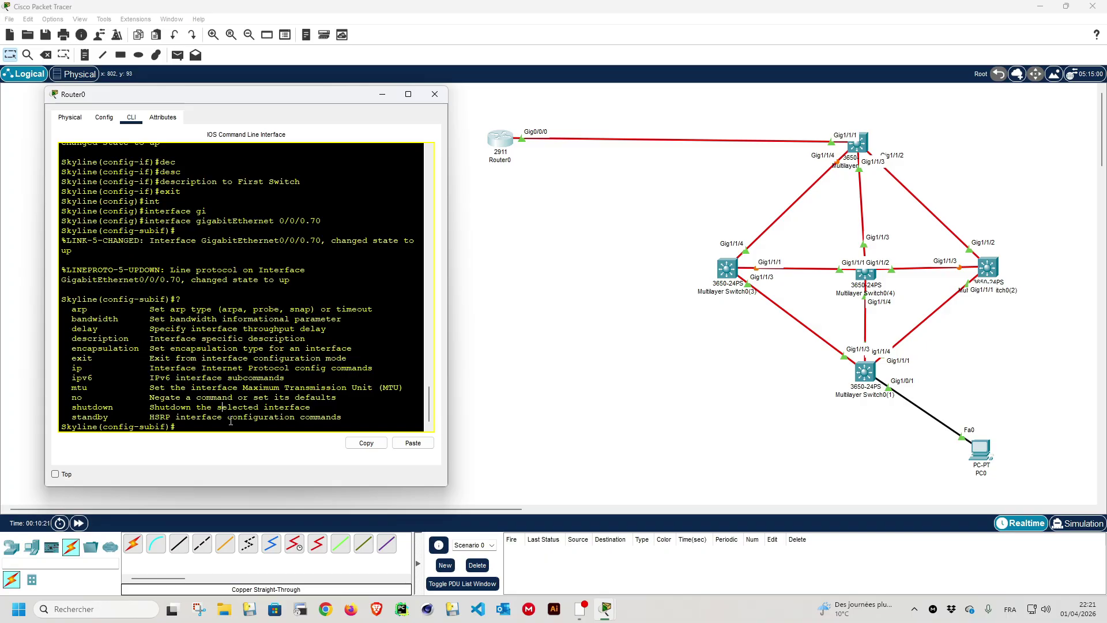
Step: Check the encapsulation command's options and set the subinterface to encapsulation dot1Q 70
type("en")
key("Tab")
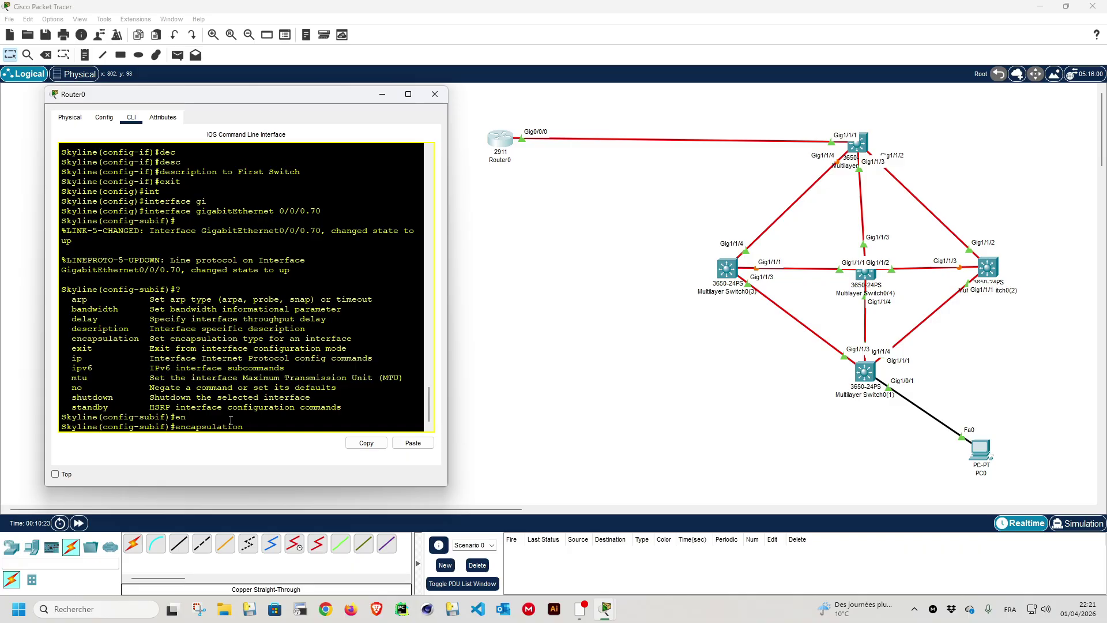
type("?")
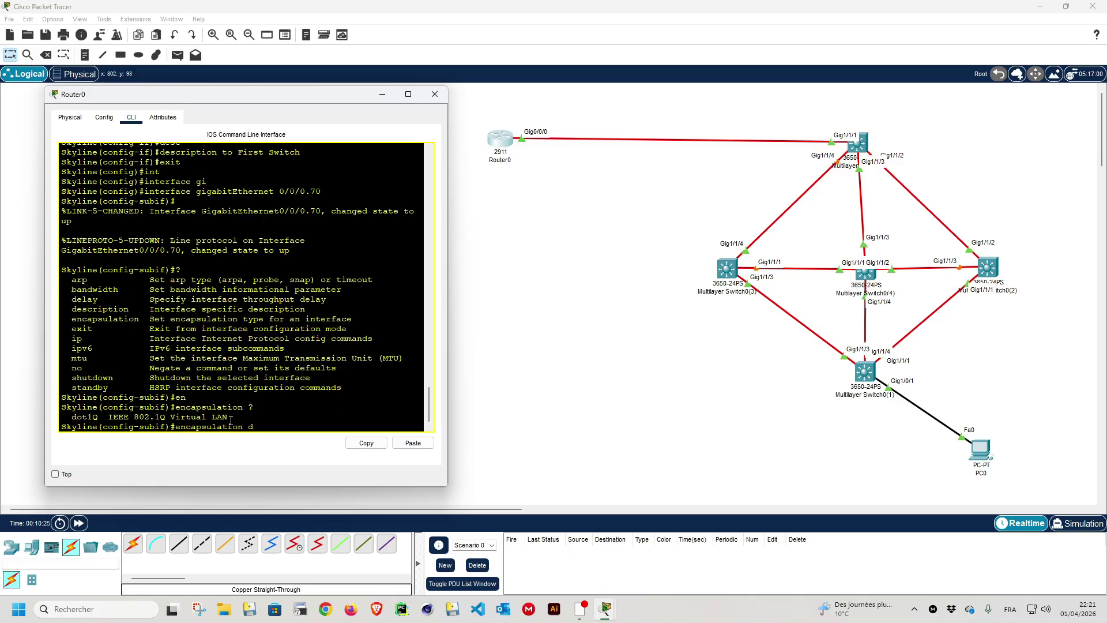
type("d")
key("Tab")
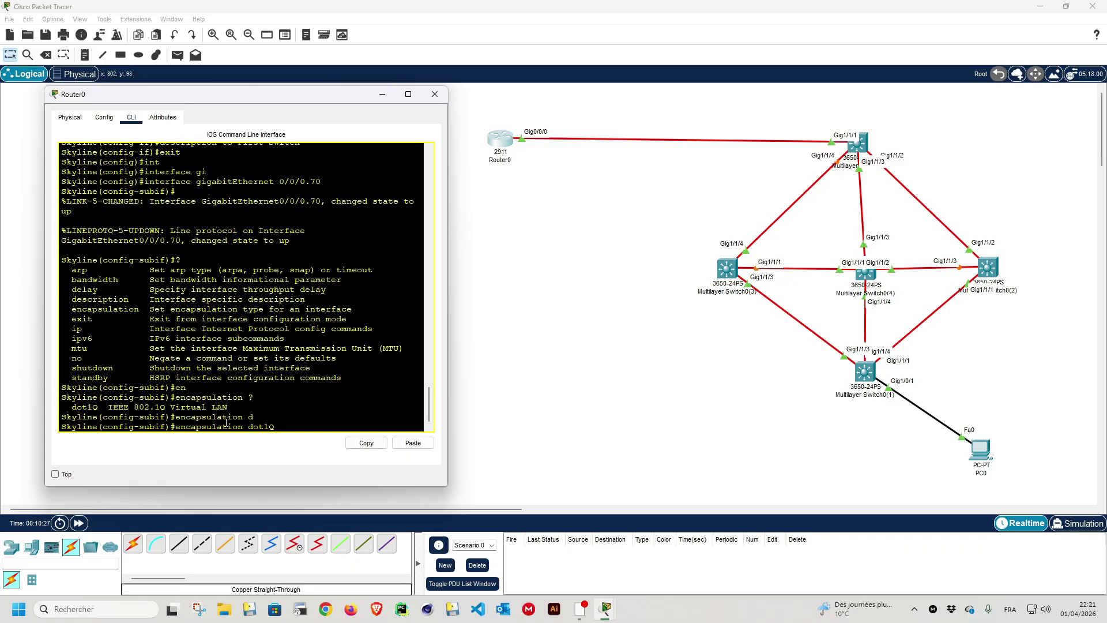
left_click_drag(134, 406, 232, 405)
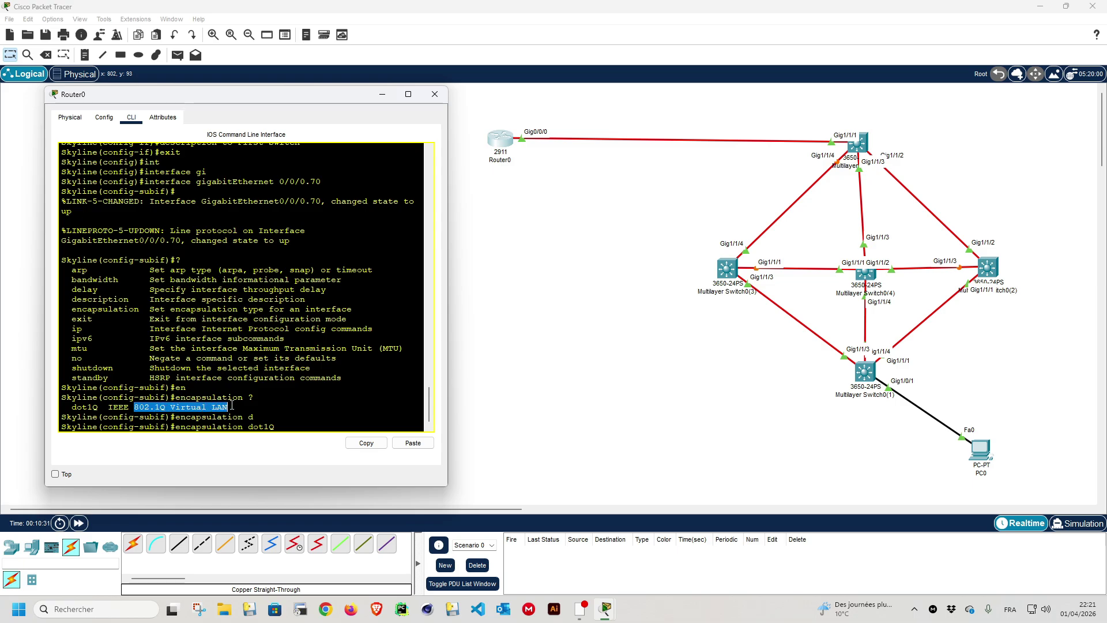
left_click(283, 416)
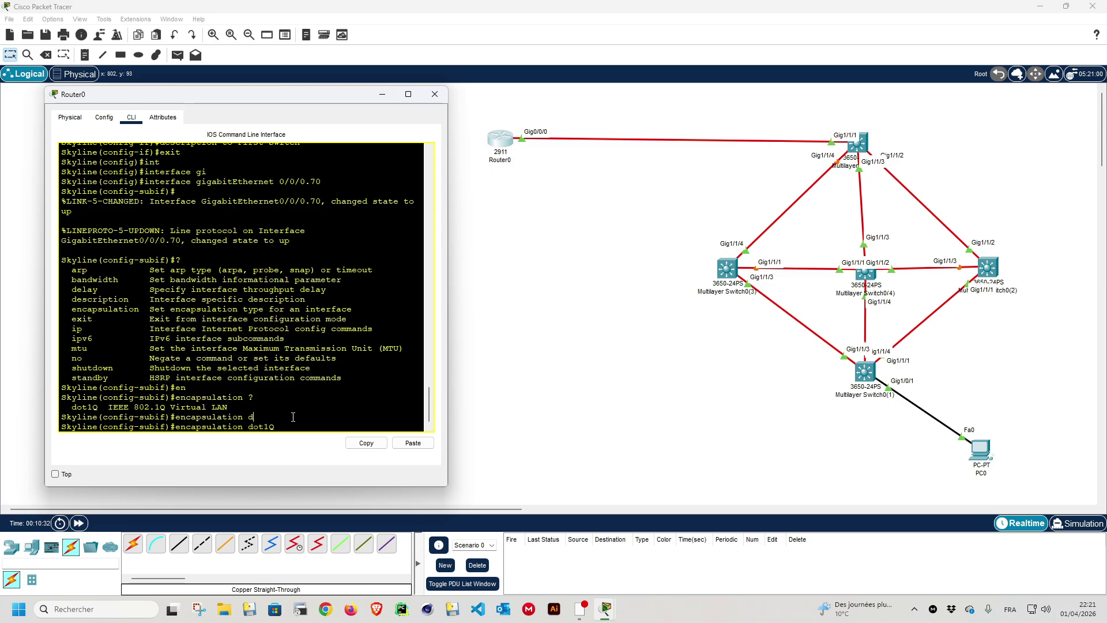
key("Return")
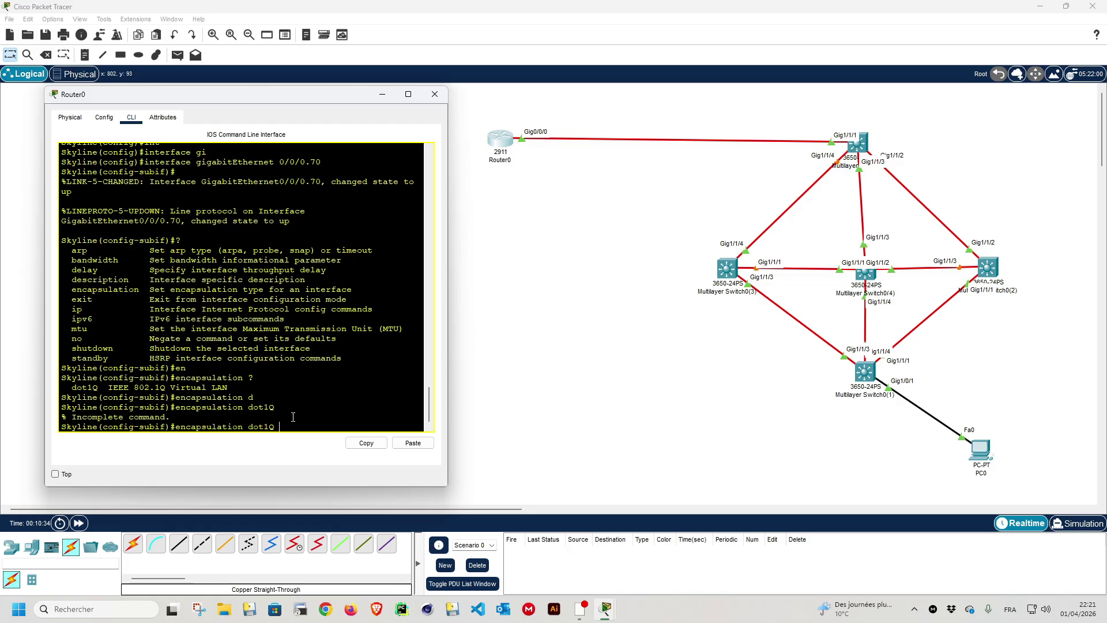
type("?")
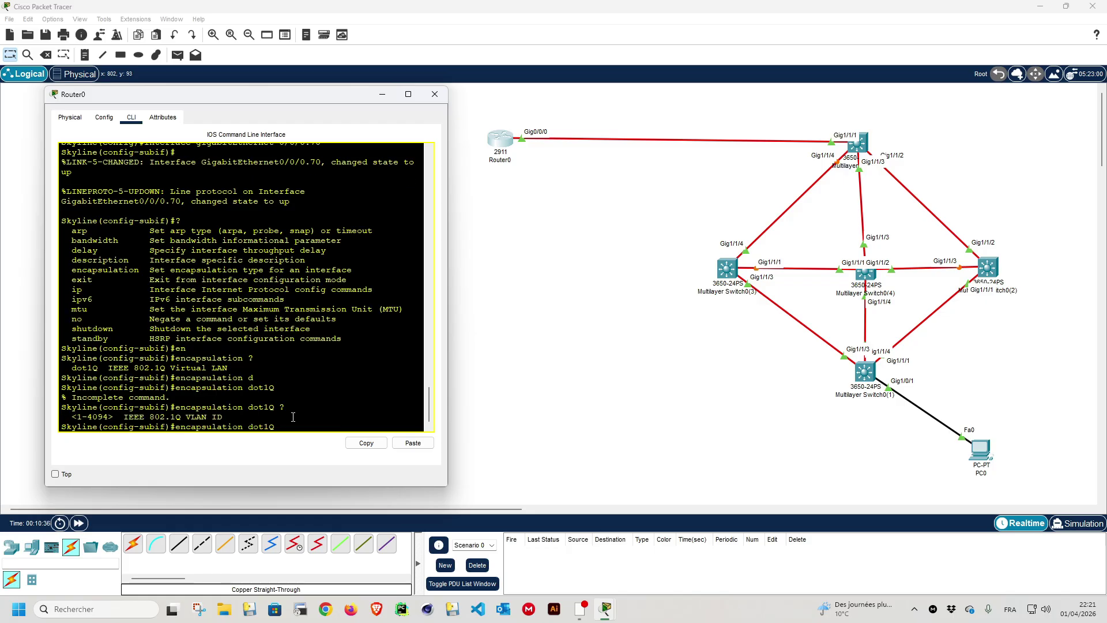
type("70")
key("Return")
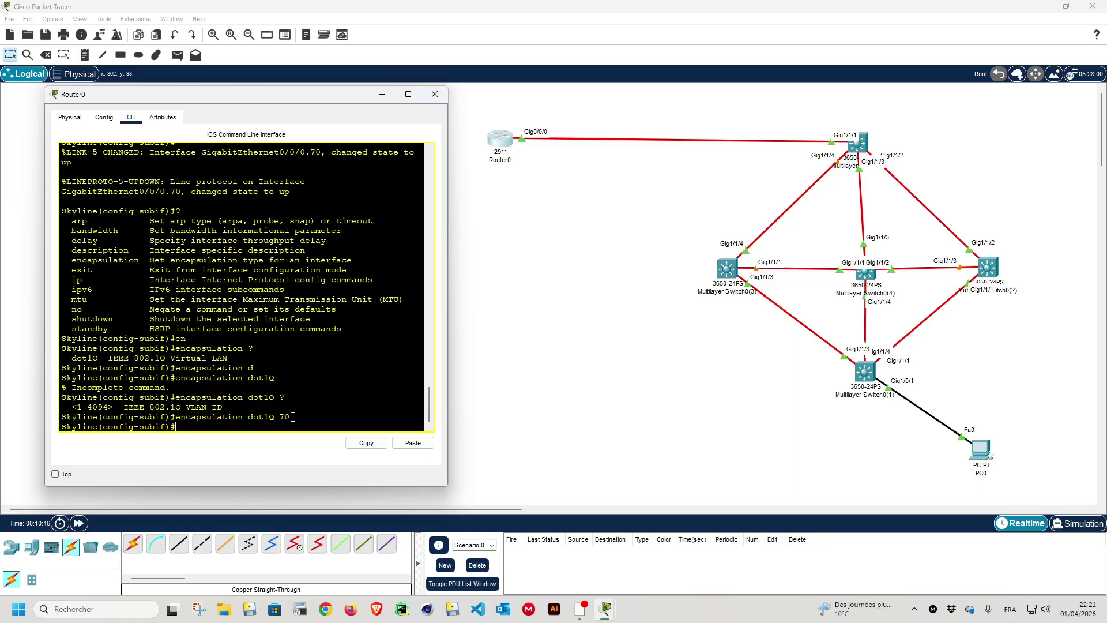
Step: Give the 0/0/0.70 subinterface the description "to PC"
type("desc")
key("Tab")
type("t")
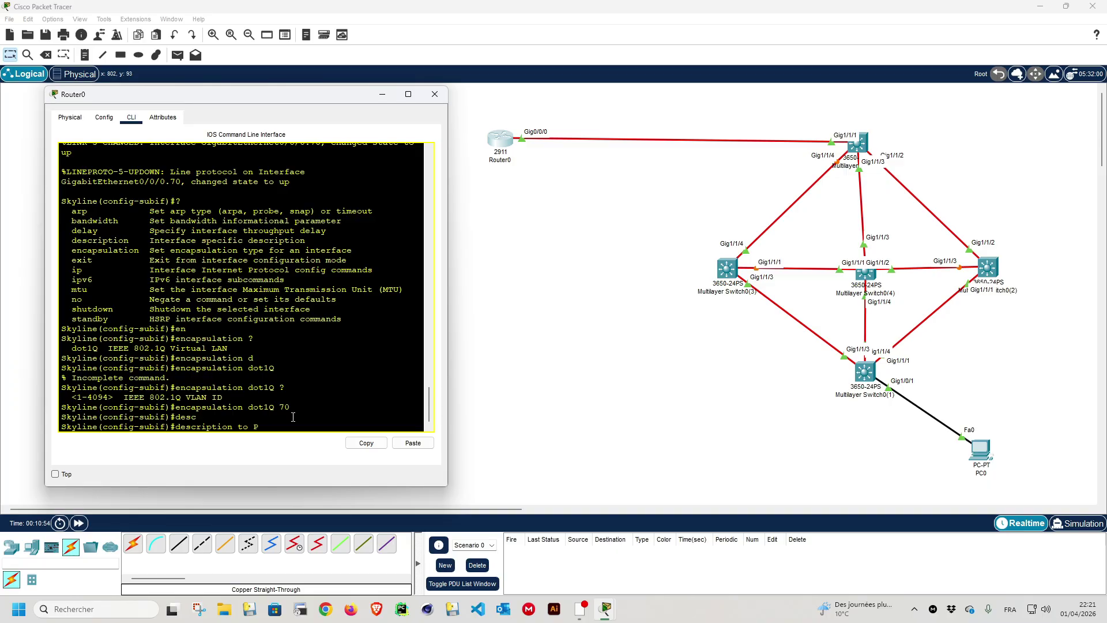
type("o PC")
key("Return")
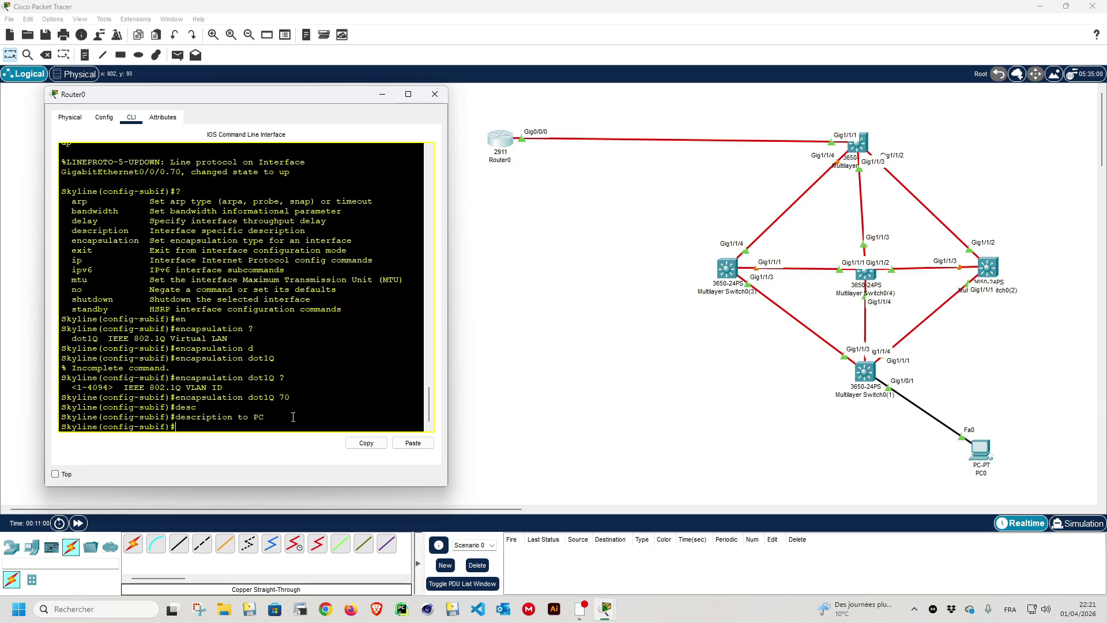
Step: Assign IP address 192.168.1.1 with mask 255.255.255.0 to the subinterface and return to privileged mode with end
type("ip ad")
key("Tab")
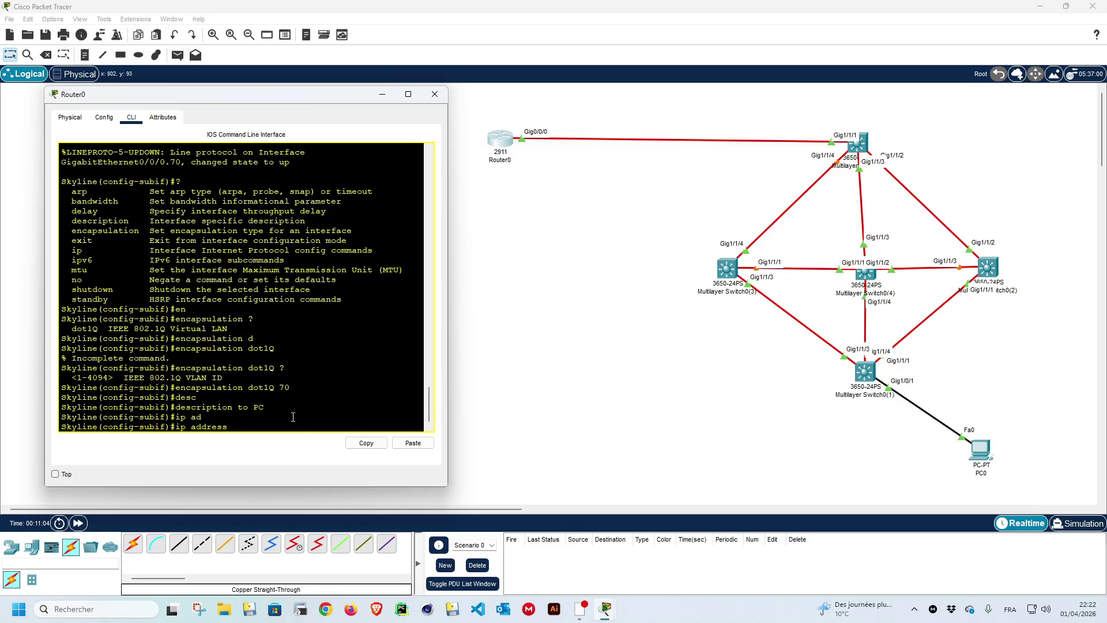
type("192.168.1.1 255.255.255.")
type("0")
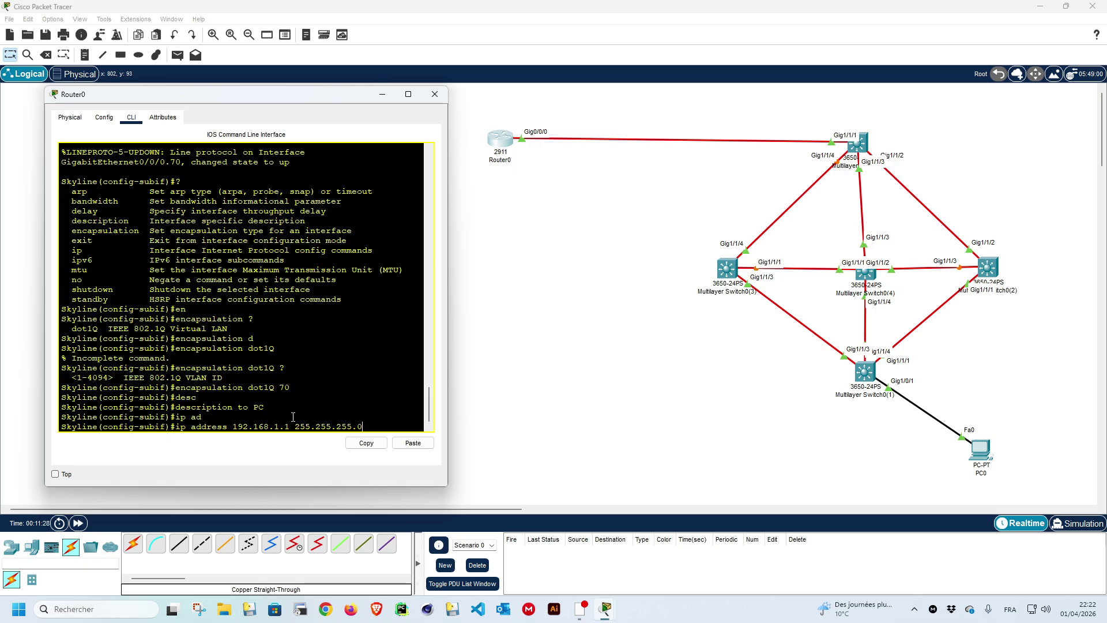
key("Return")
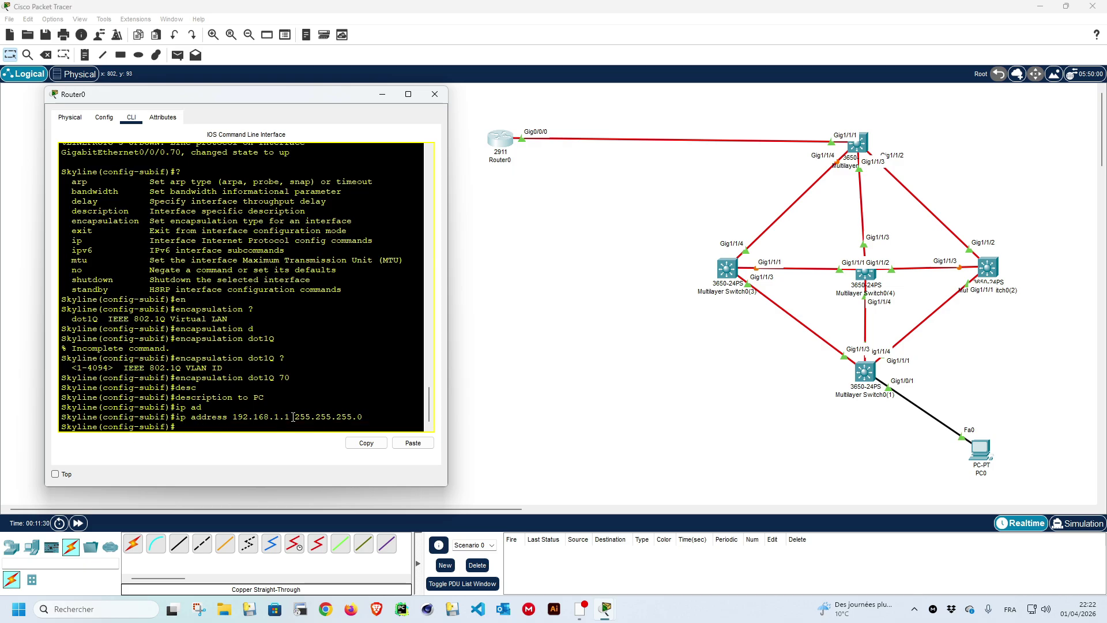
type("end")
key("Return")
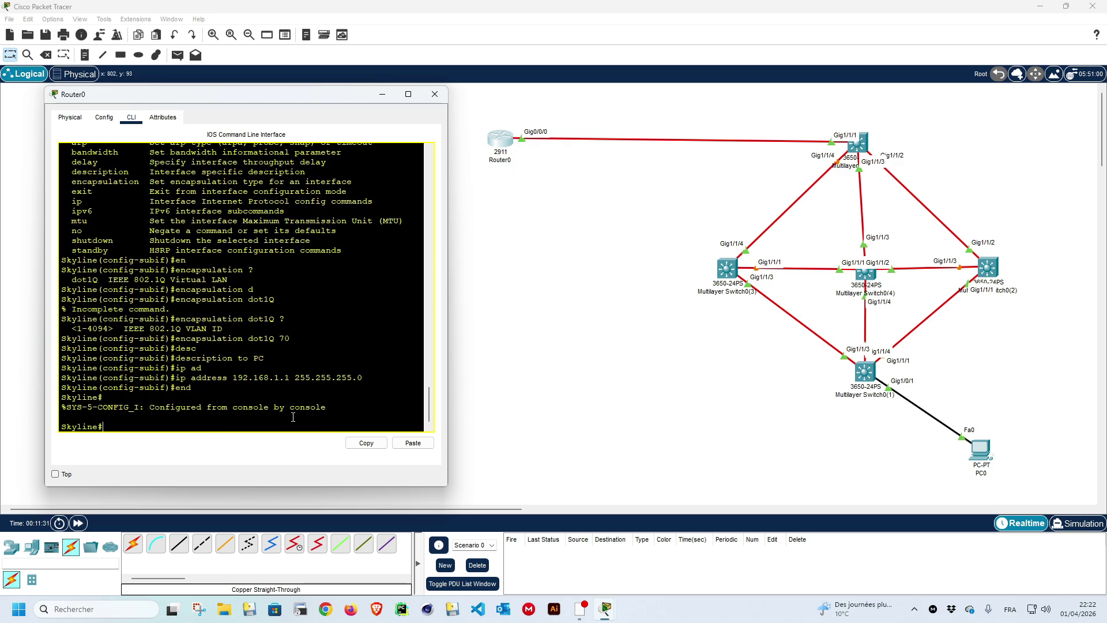
Step: Ping 192.168.1.1 and 192.168.1.2 from the router to test connectivity
type("pi")
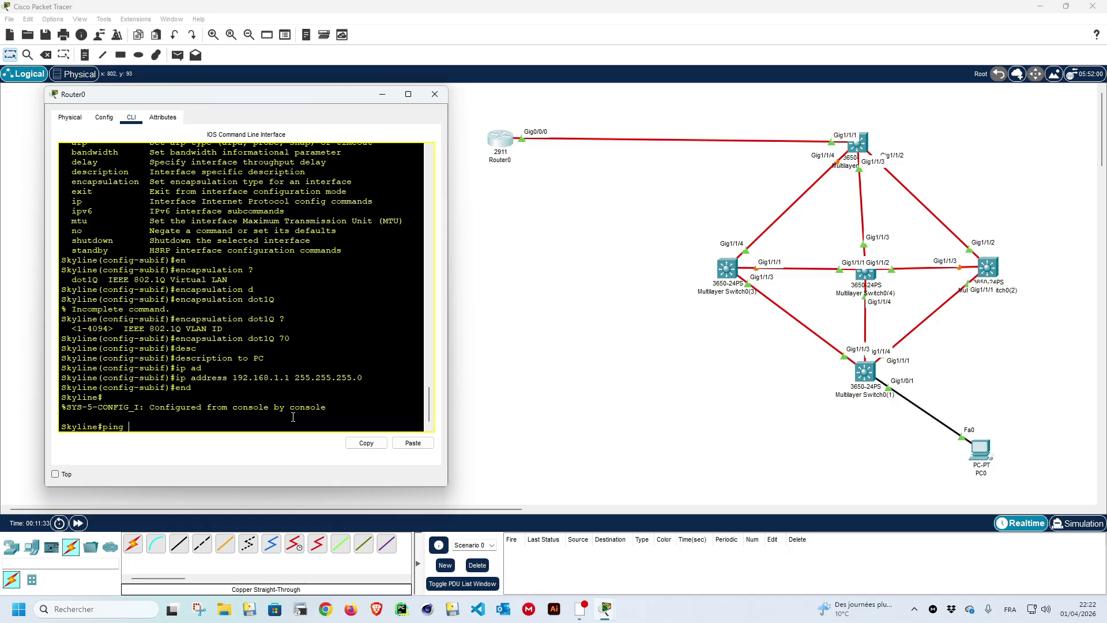
type("ng 192.168.1.1")
key("Return")
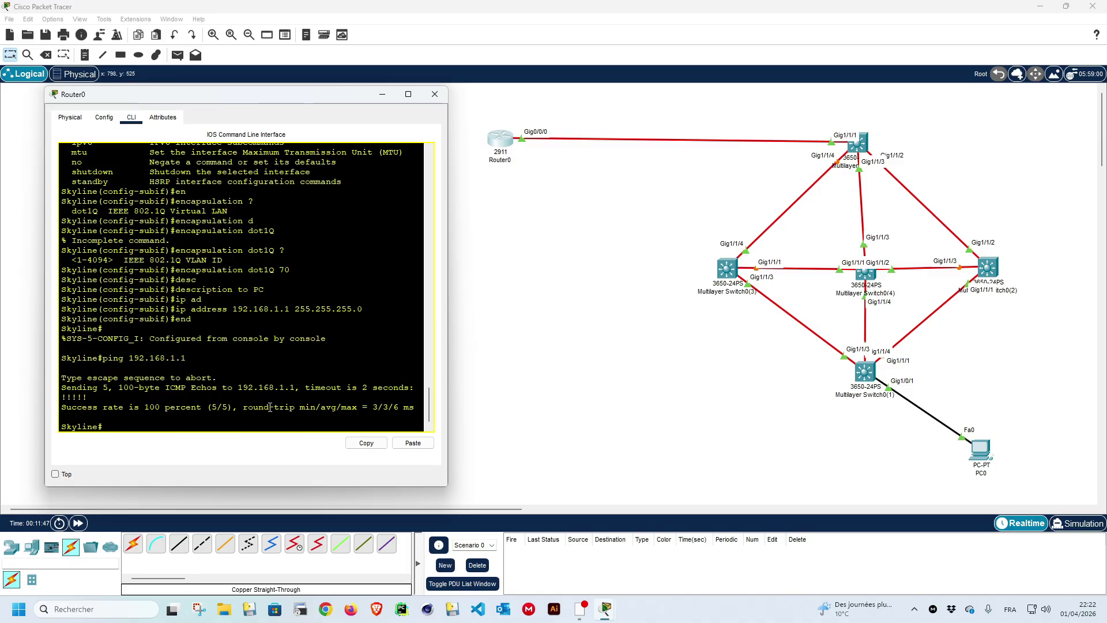
type("ping 192.168.1.2")
key("Return")
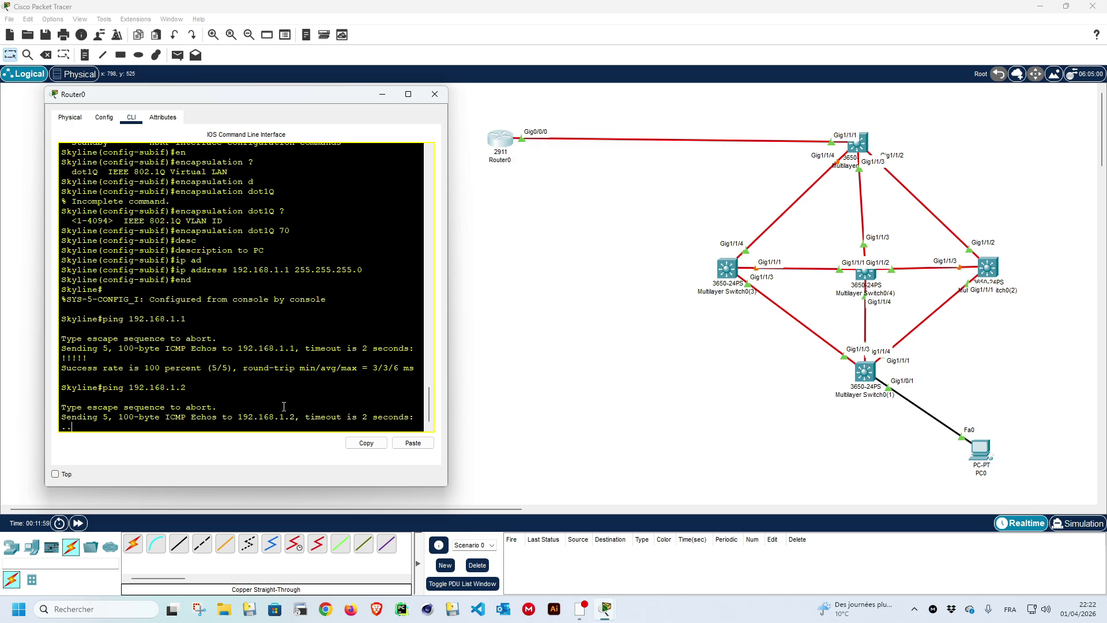
Step: Give PC0 the static IPv4 address 192.168.1.2 with subnet mask 255.255.255.0
left_click(989, 454)
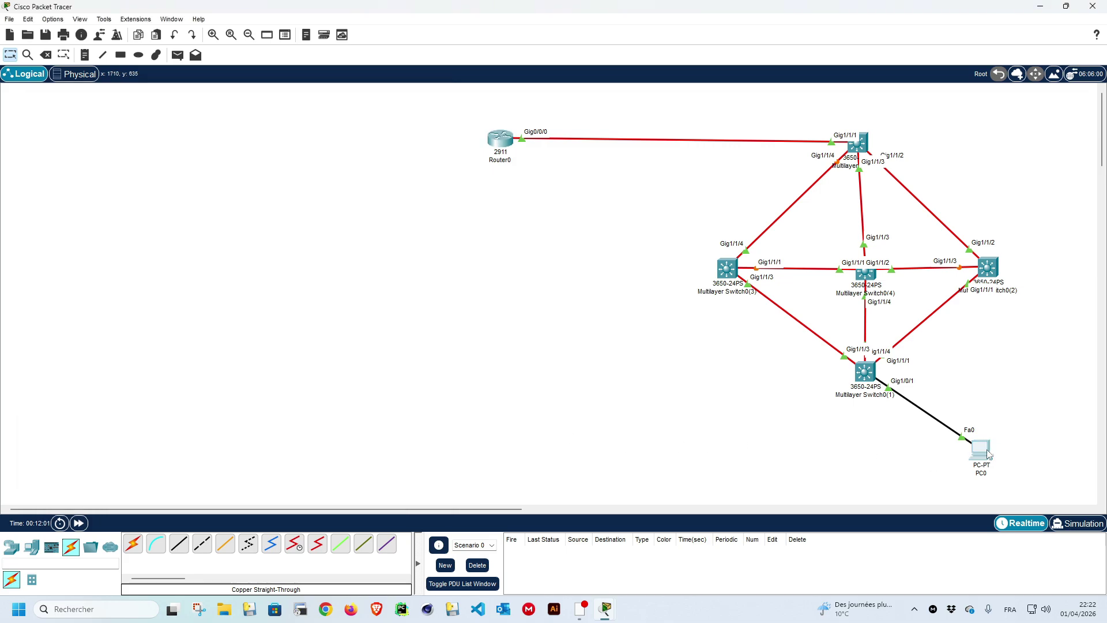
left_click(989, 454)
left_click(455, 154)
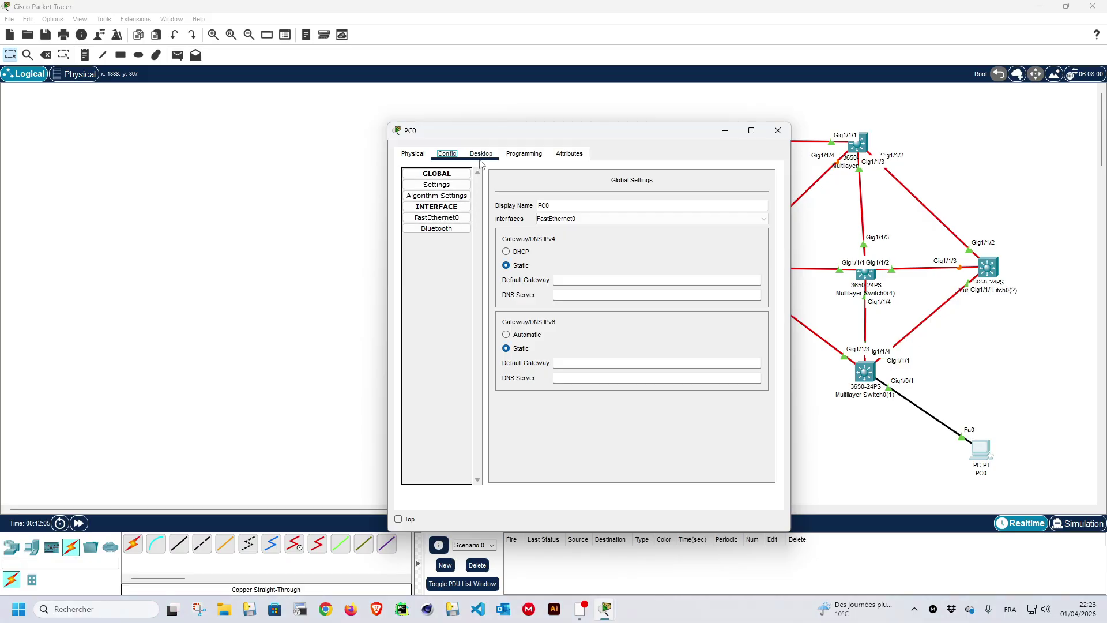
left_click(482, 159)
left_click(445, 203)
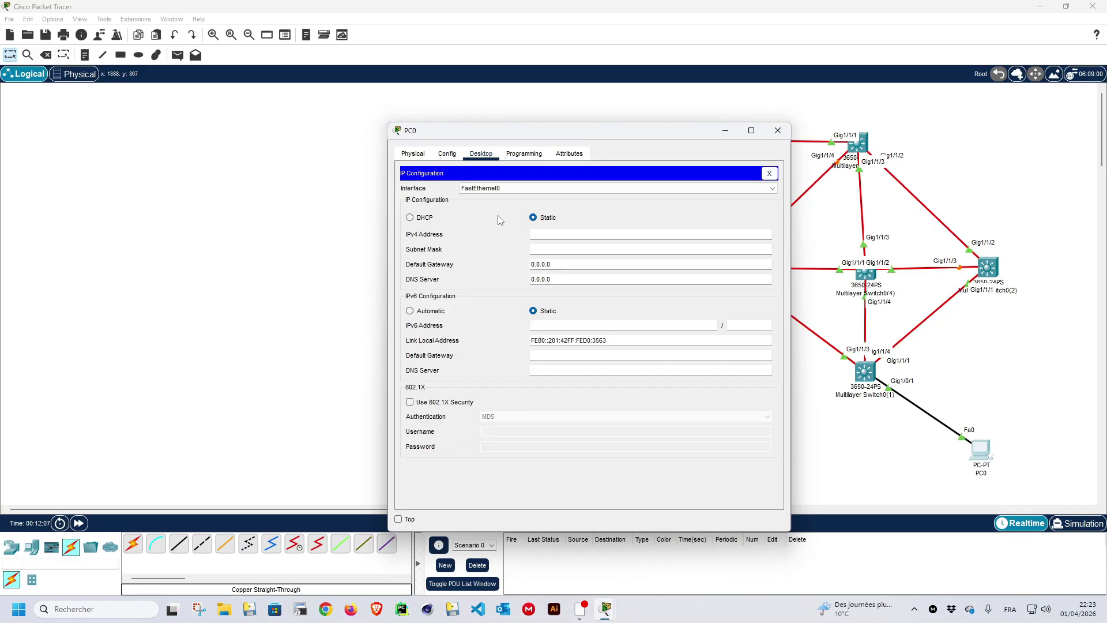
left_click(554, 235)
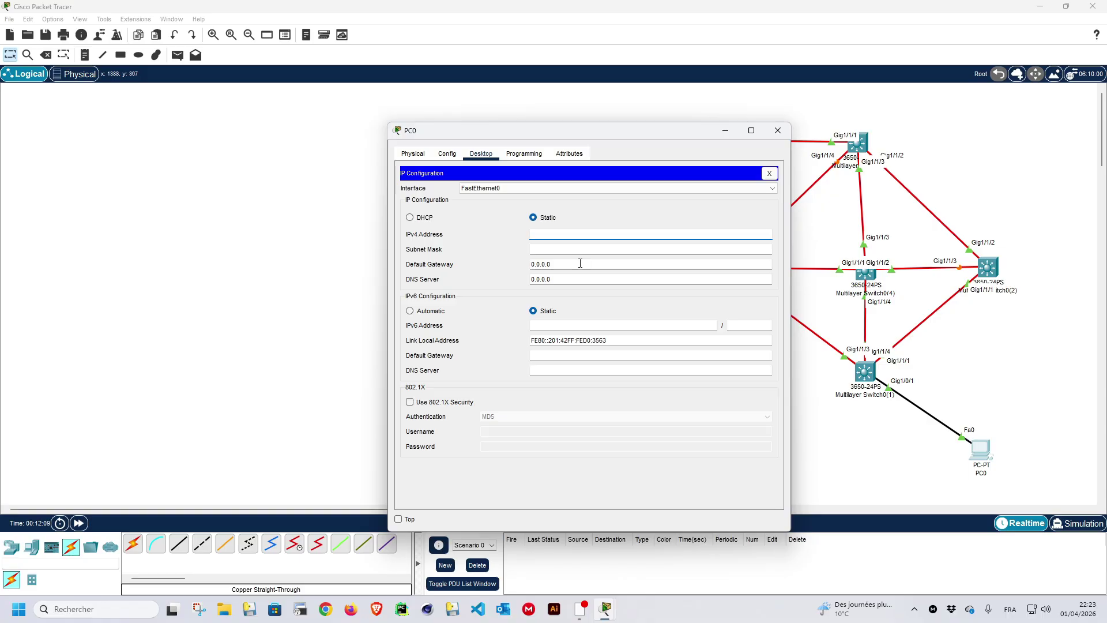
type("192.168.2")
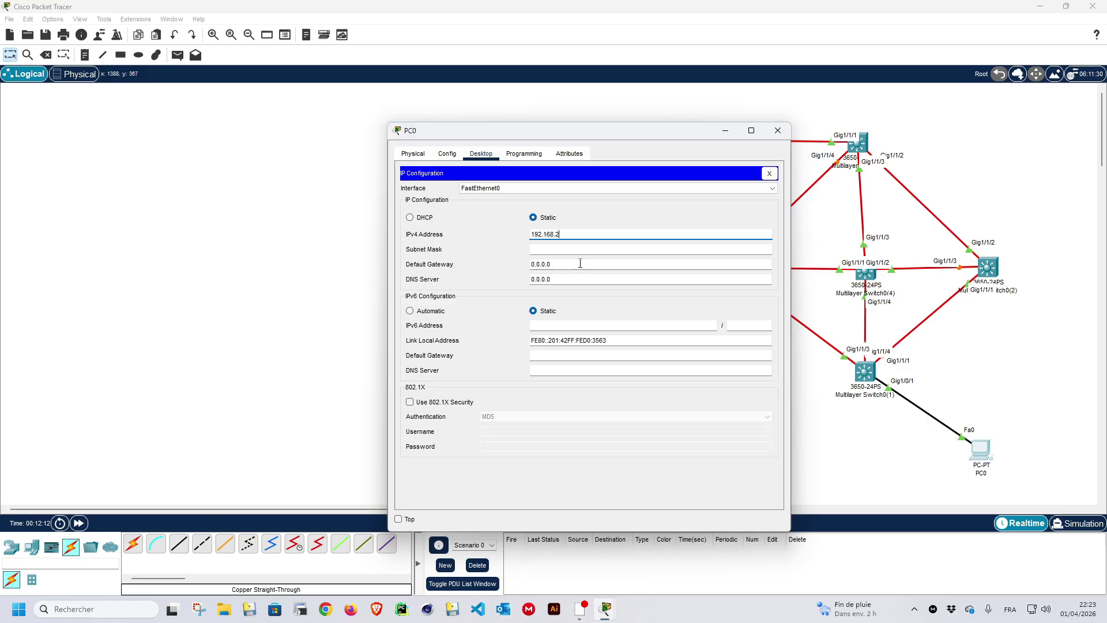
key("BackSpace")
type("1.")
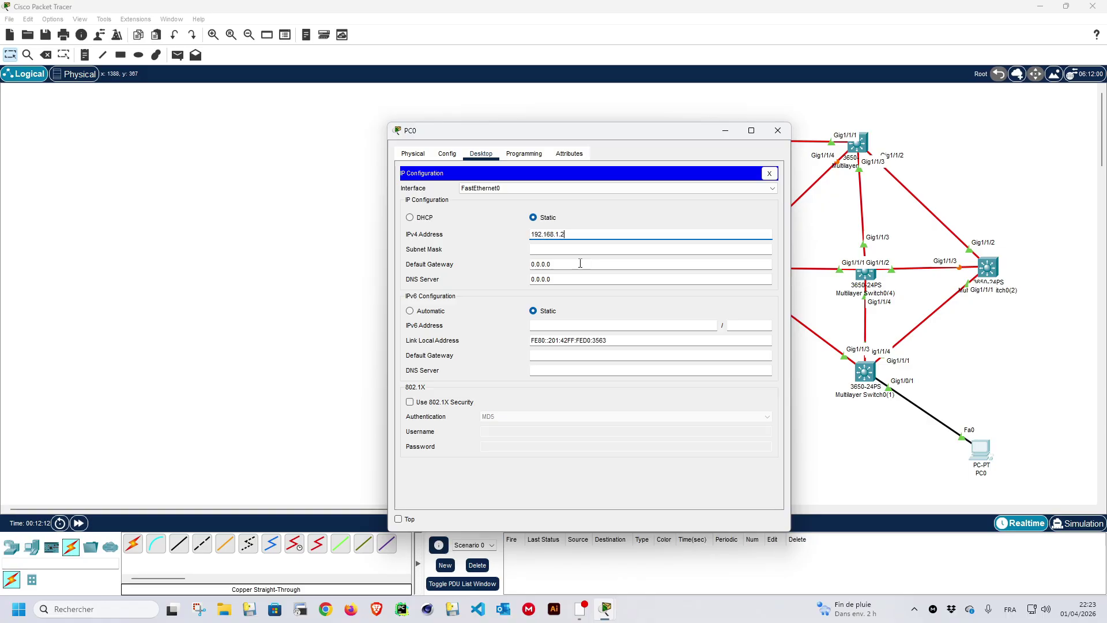
type("2")
left_click(584, 248)
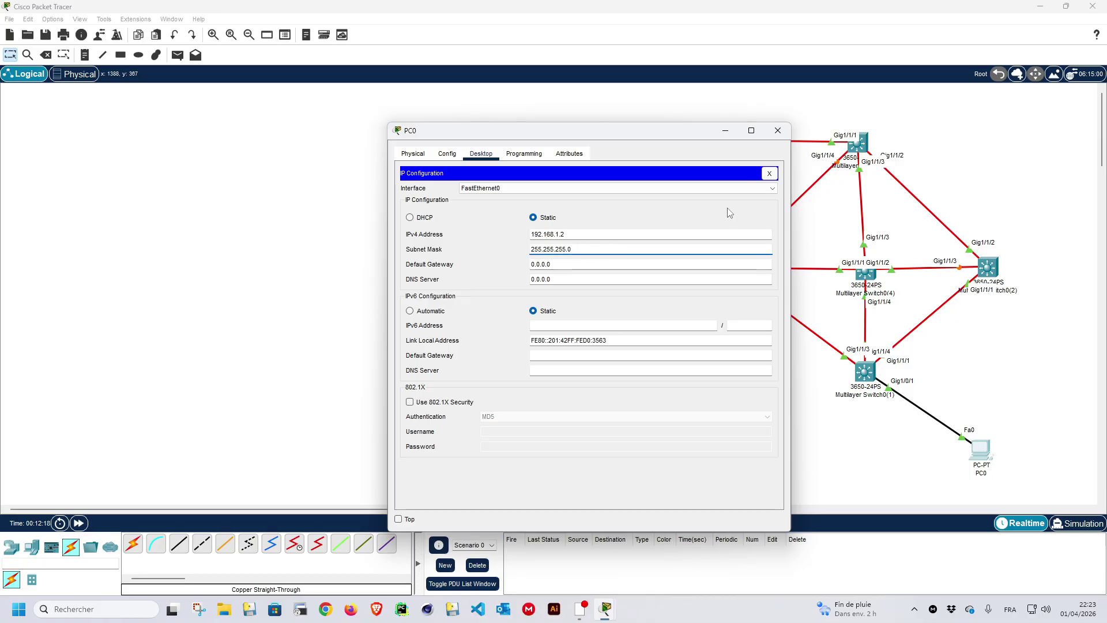
left_click(769, 173)
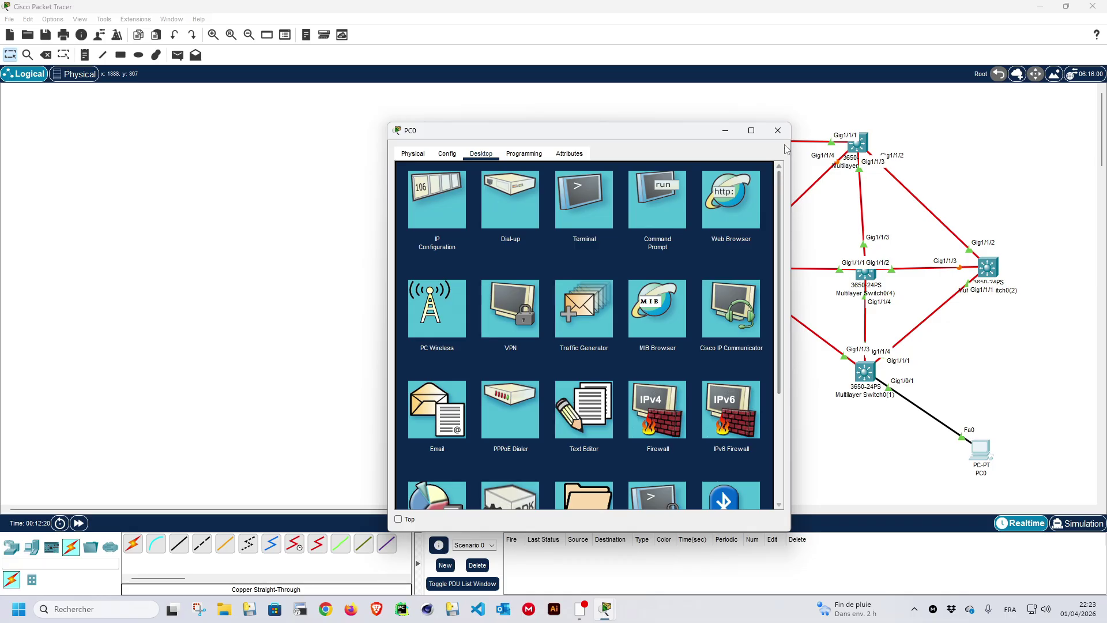
Step: Ping 192.168.1.1 and 192.168.1.2 from PC0's command prompt, interrupting the first ping, and close the PC's window
left_click(666, 201)
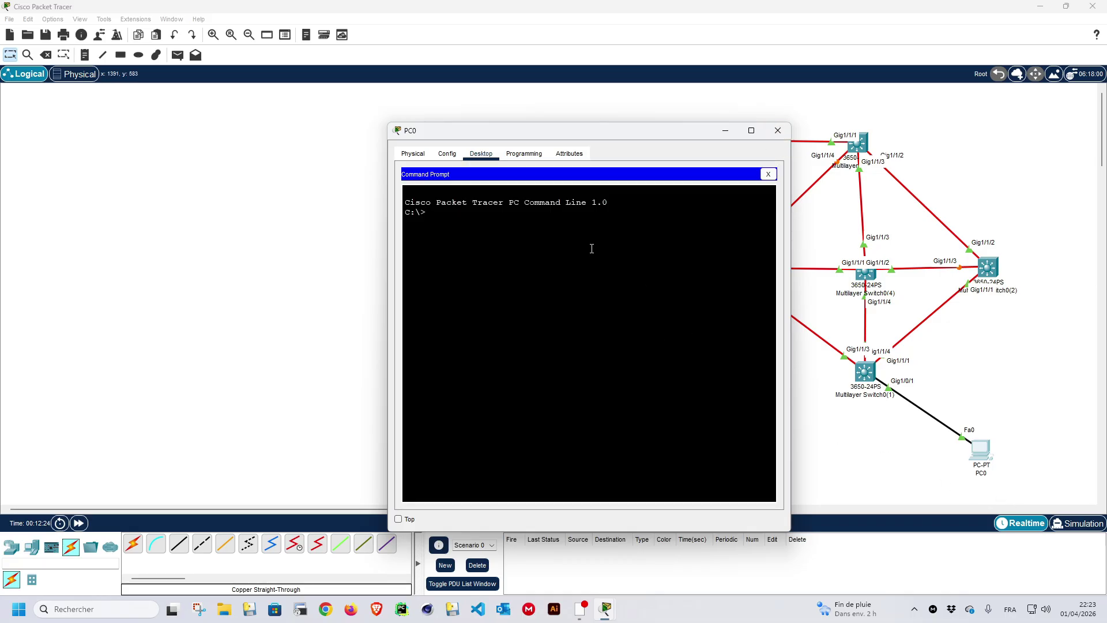
type("ping 192.168.1.1")
key("Return")
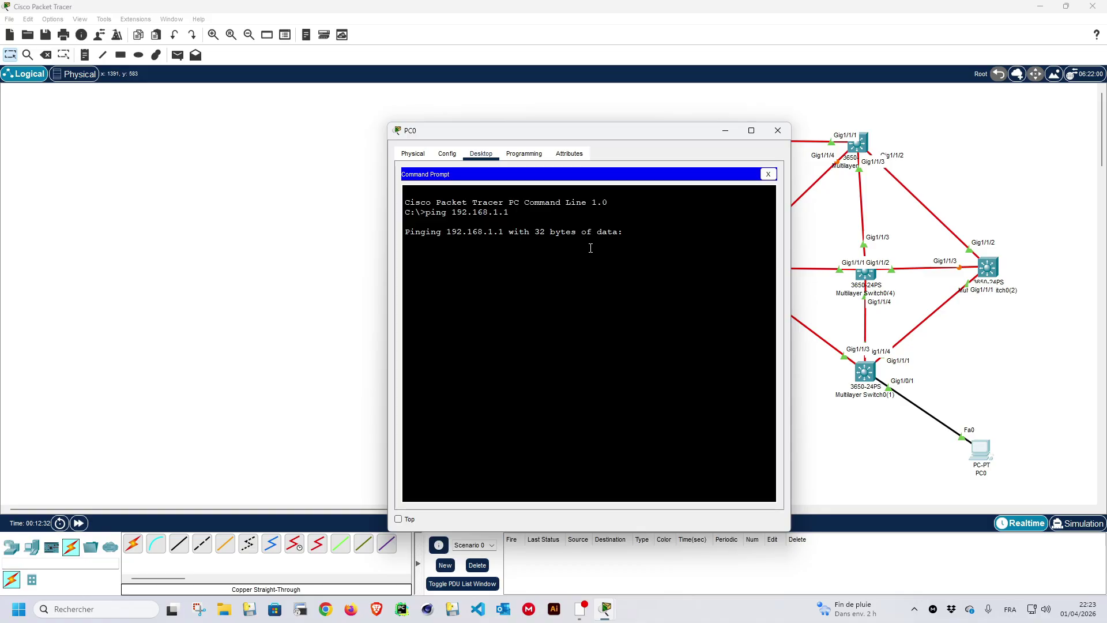
key("ctrl+c")
key("Up")
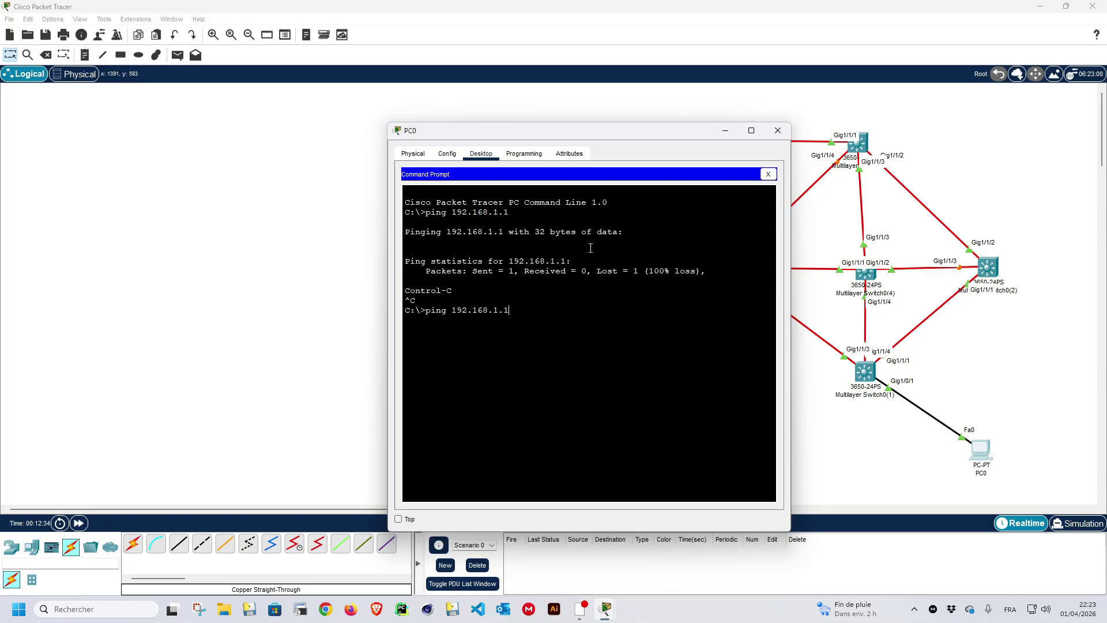
key("BackSpace")
key("Return")
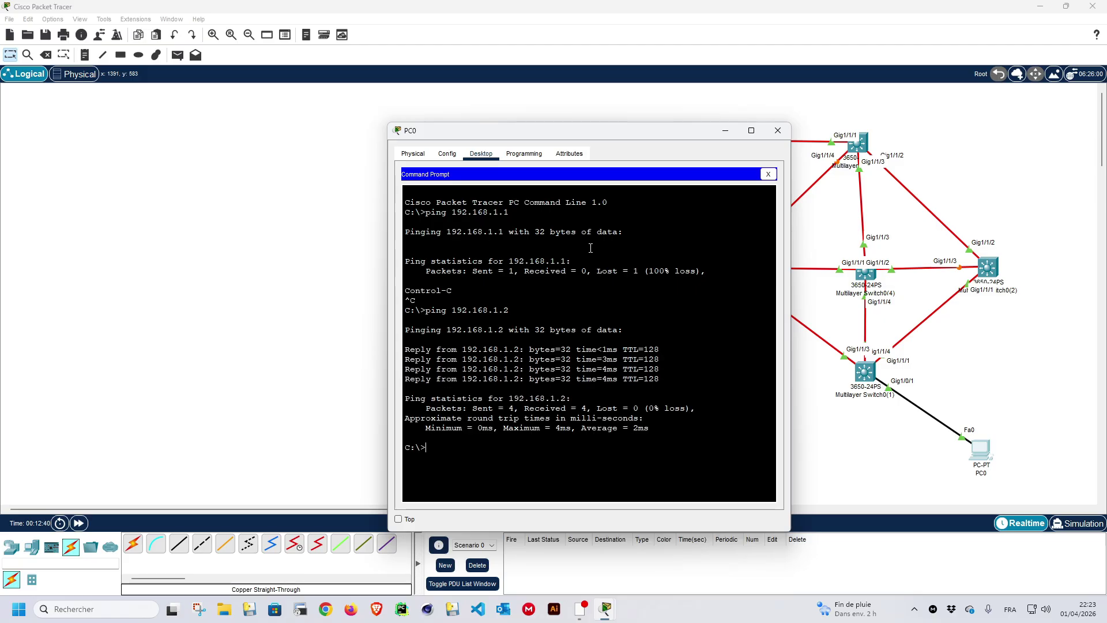
left_click(768, 173)
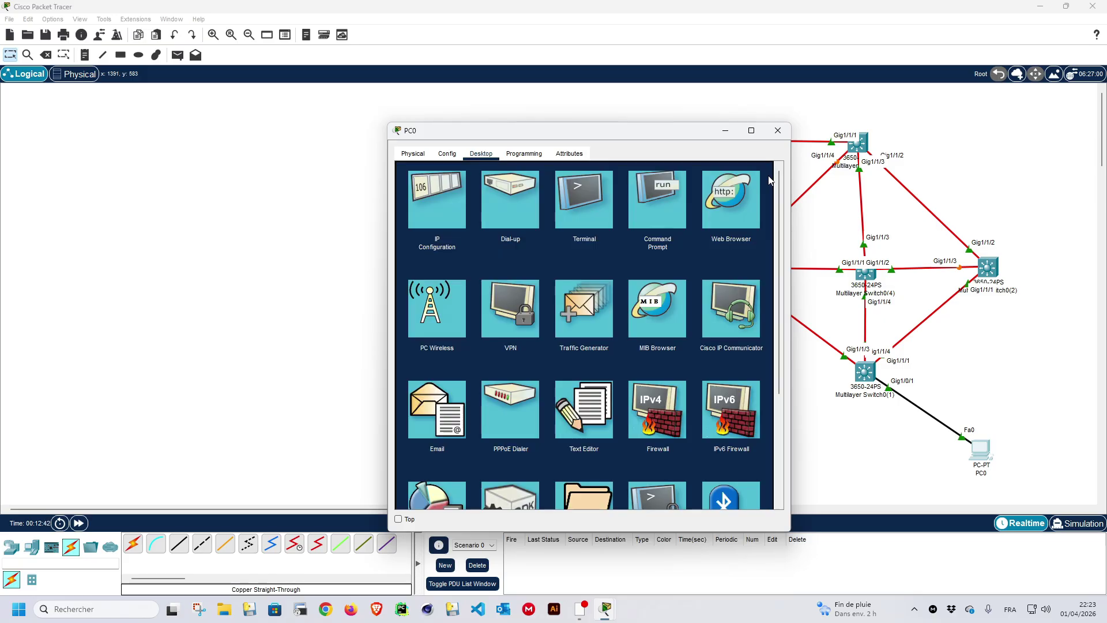
left_click(778, 130)
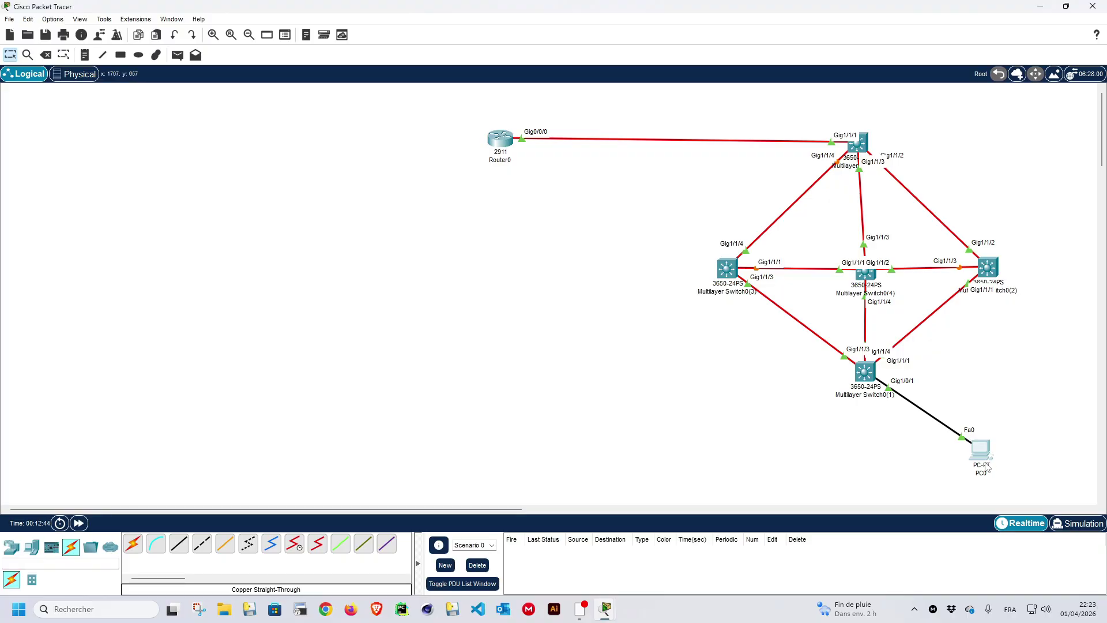
Step: Shift Router0 slightly away from the switches and place a note reading "VLAN 70" above its Gig0/0/0 link
mouse_move(987, 455)
mouse_move(489, 144)
left_click_drag(492, 151, 479, 151)
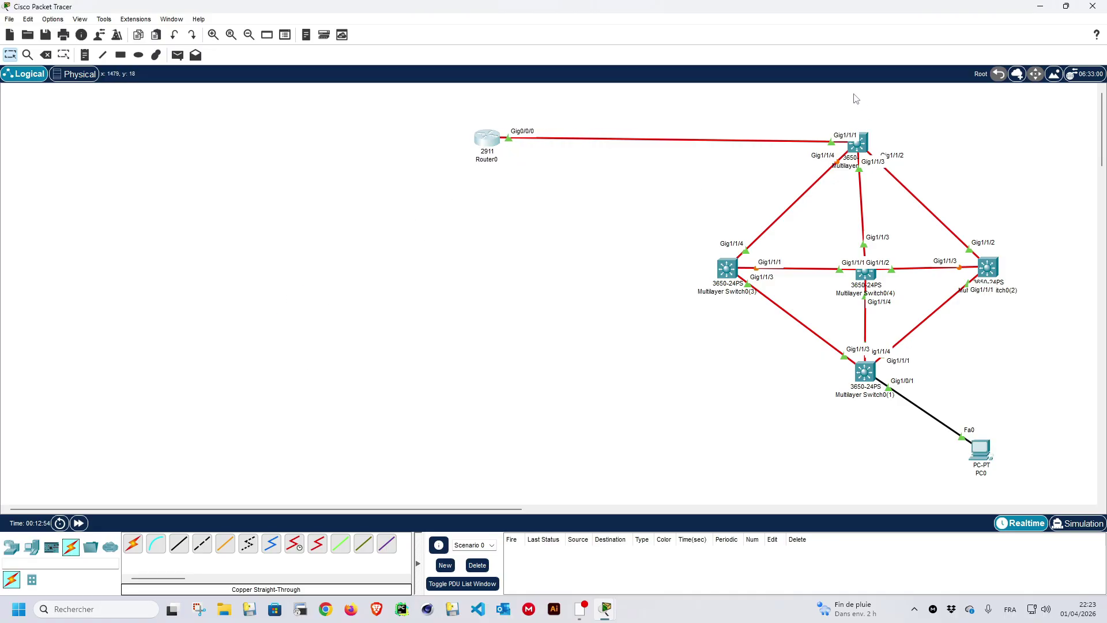
left_click(85, 55)
left_click(525, 111)
type("V")
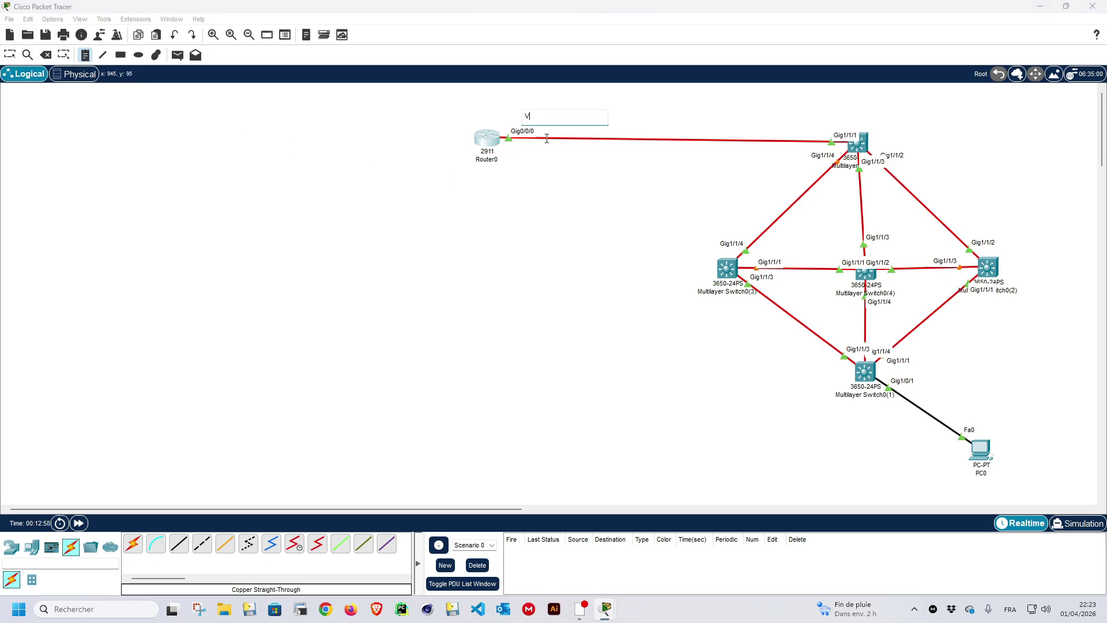
type("LAN 70")
left_click(295, 137)
key("Escape")
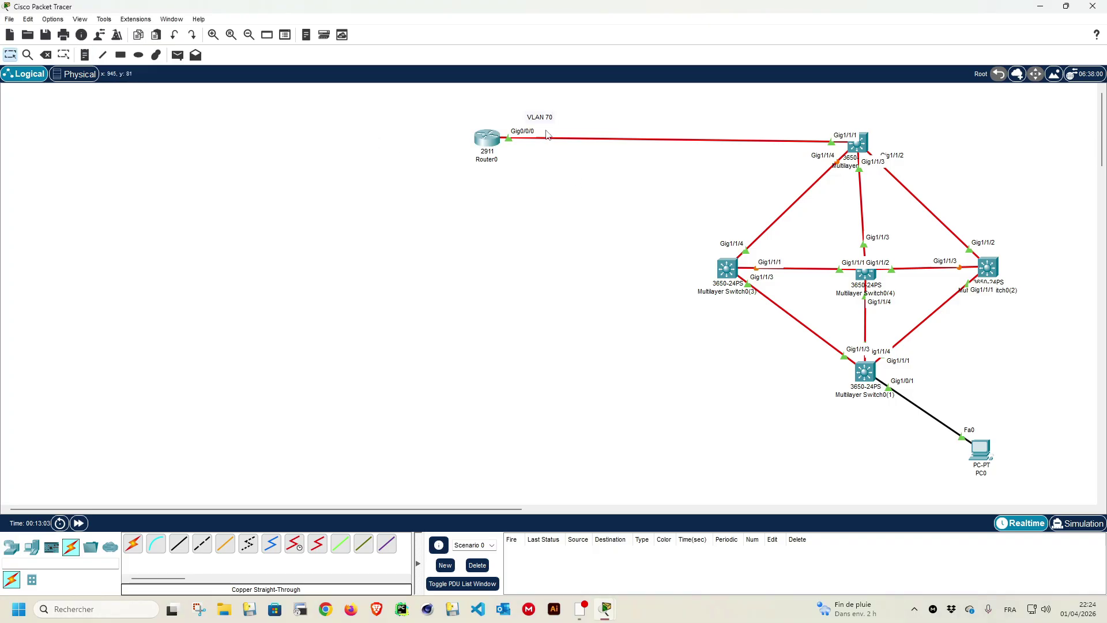
Step: Move the VLAN 70 note below the router's link and add a second line "Ip: 192.168.1.1" to it
left_click_drag(551, 123, 531, 158)
double_click(540, 154)
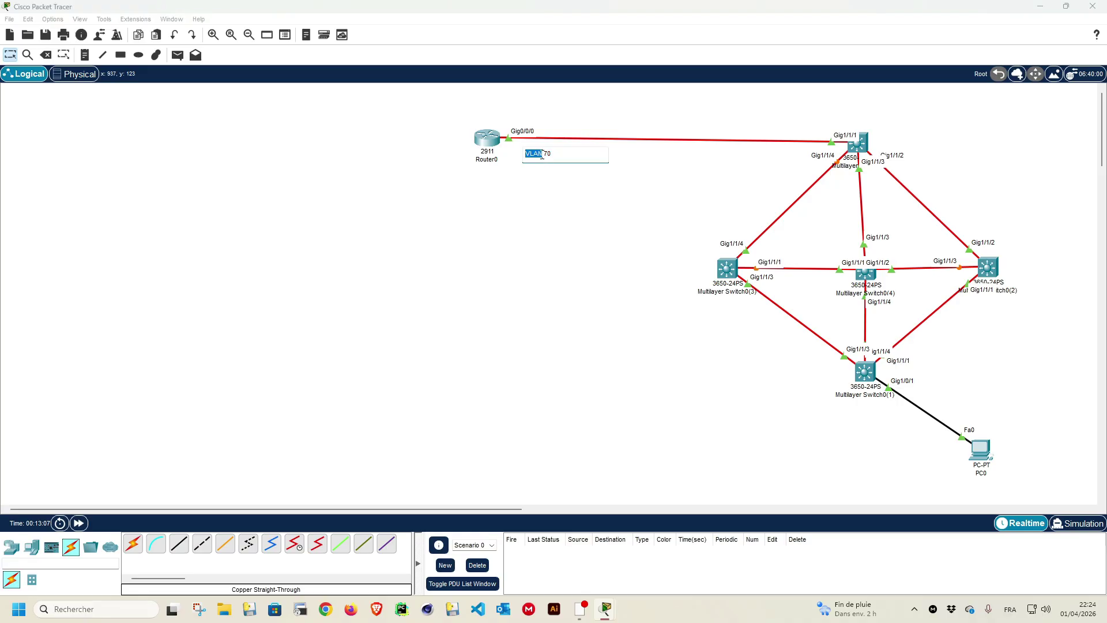
left_click(565, 161)
key("Return")
type("Ip")
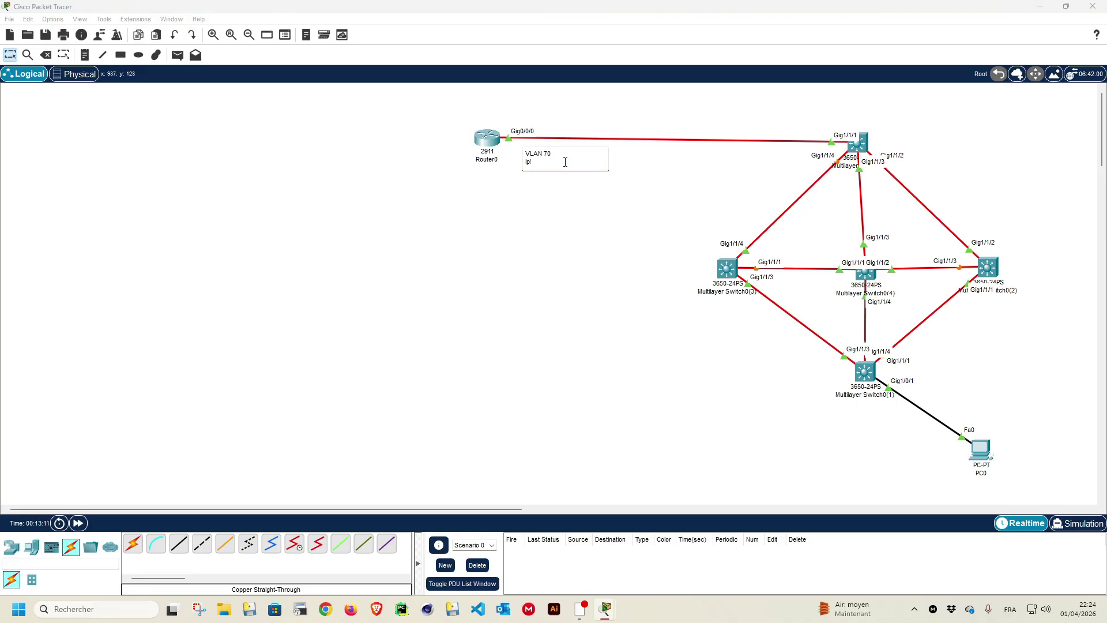
type(": 192.168.1.1")
left_click(564, 191)
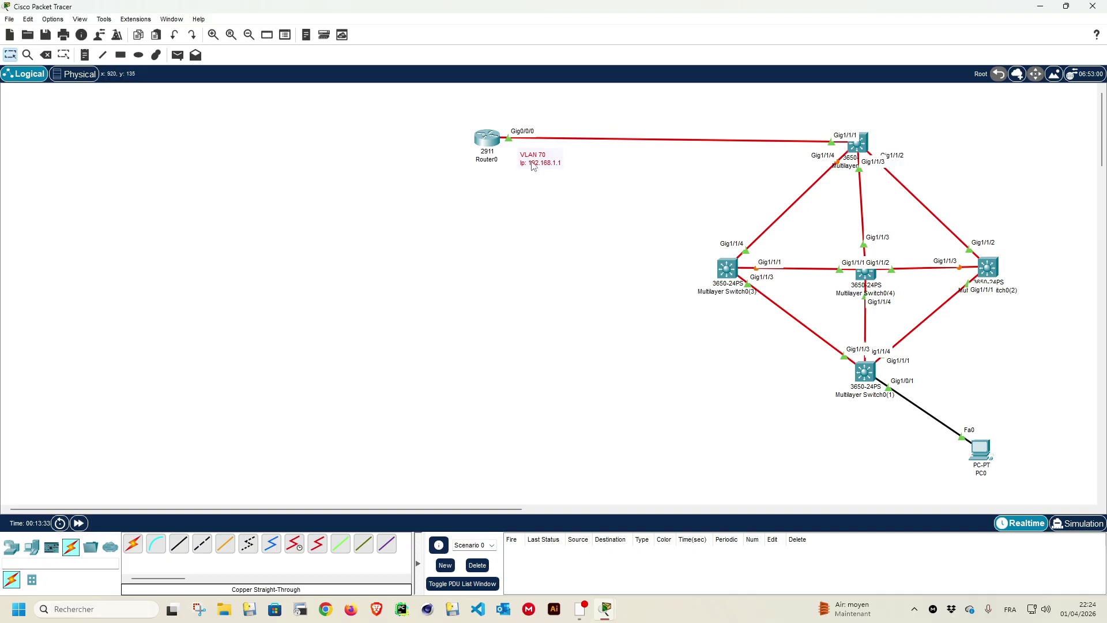
left_click_drag(533, 164, 526, 162)
Step: Move PC0 slightly up and outward and place a note reading "192.168.1.2" beside it
mouse_move(989, 457)
left_mouse_down()
mouse_move(1015, 424)
mouse_move(1013, 398)
mouse_move(1005, 443)
left_mouse_up()
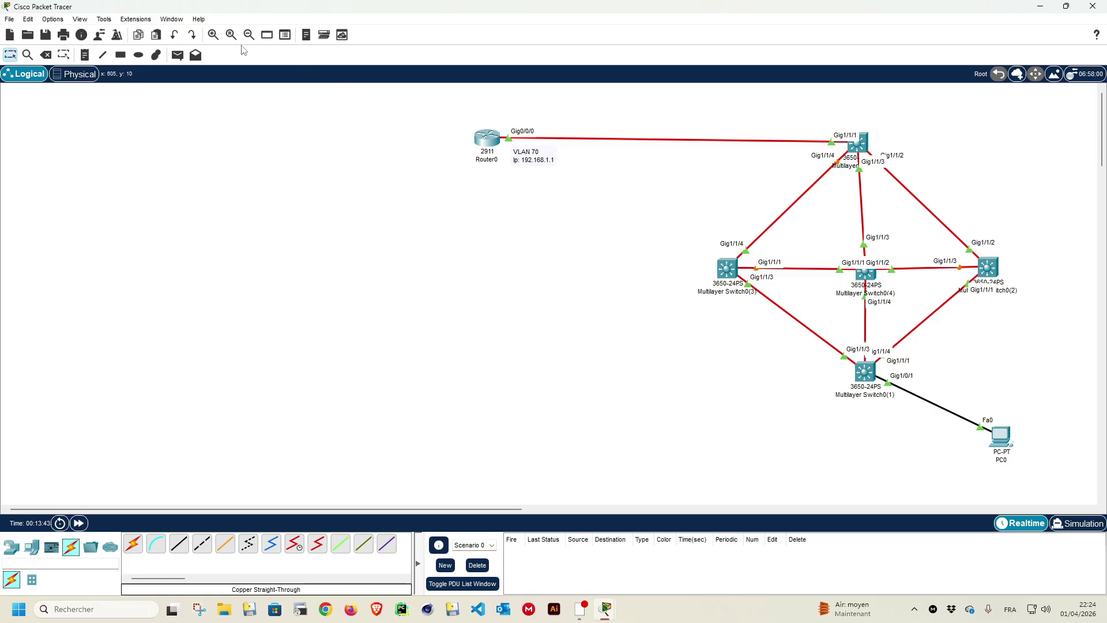
left_click(91, 58)
left_click(1012, 419)
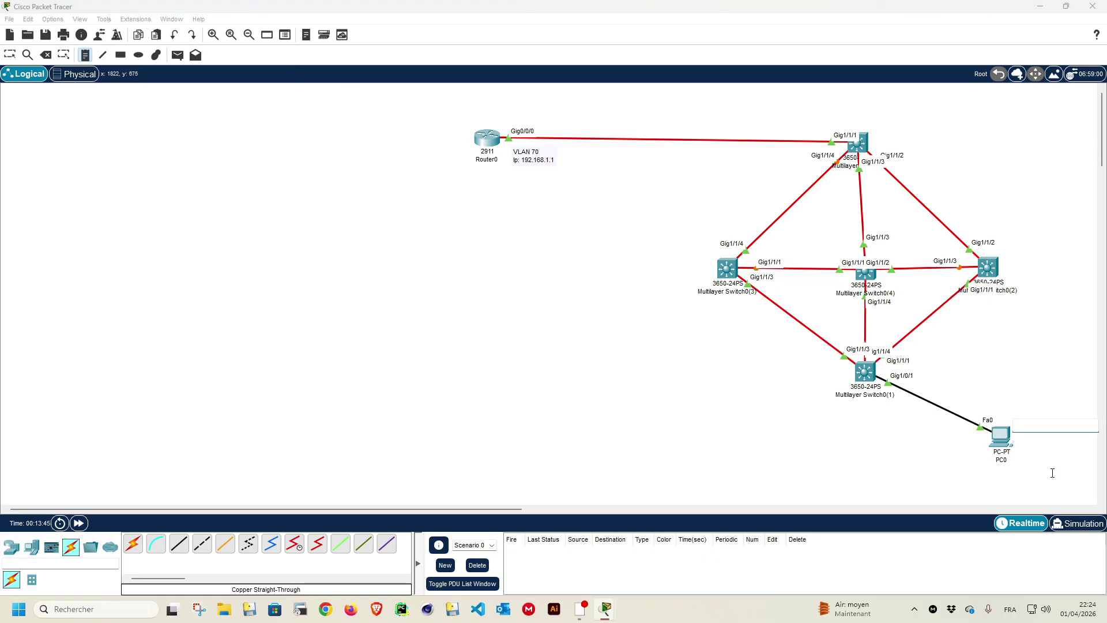
type("192.168.1.2")
left_click(1040, 382)
key("Escape")
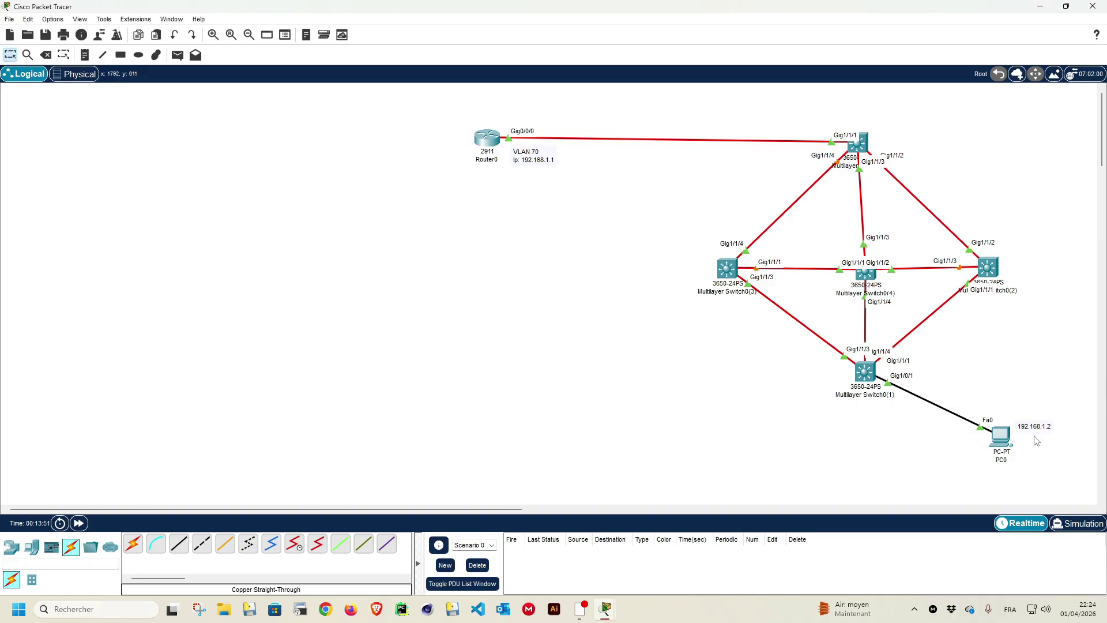
Step: Append the /24 prefix length to the IP addresses in the PC's note and the router's note
double_click(1054, 425)
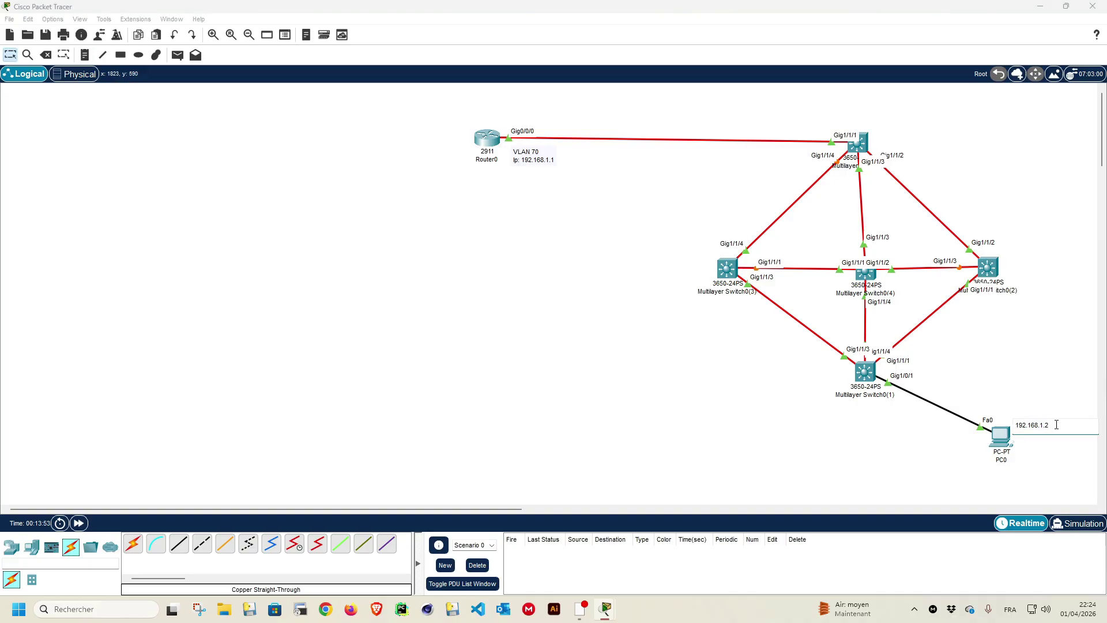
type("/24")
left_click(1062, 399)
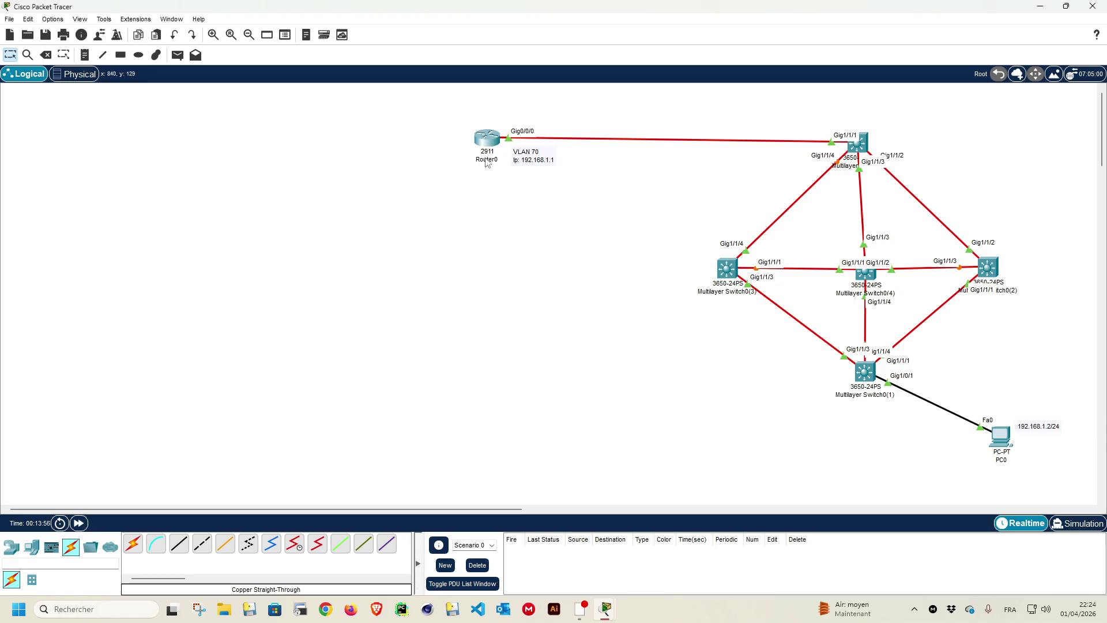
double_click(531, 159)
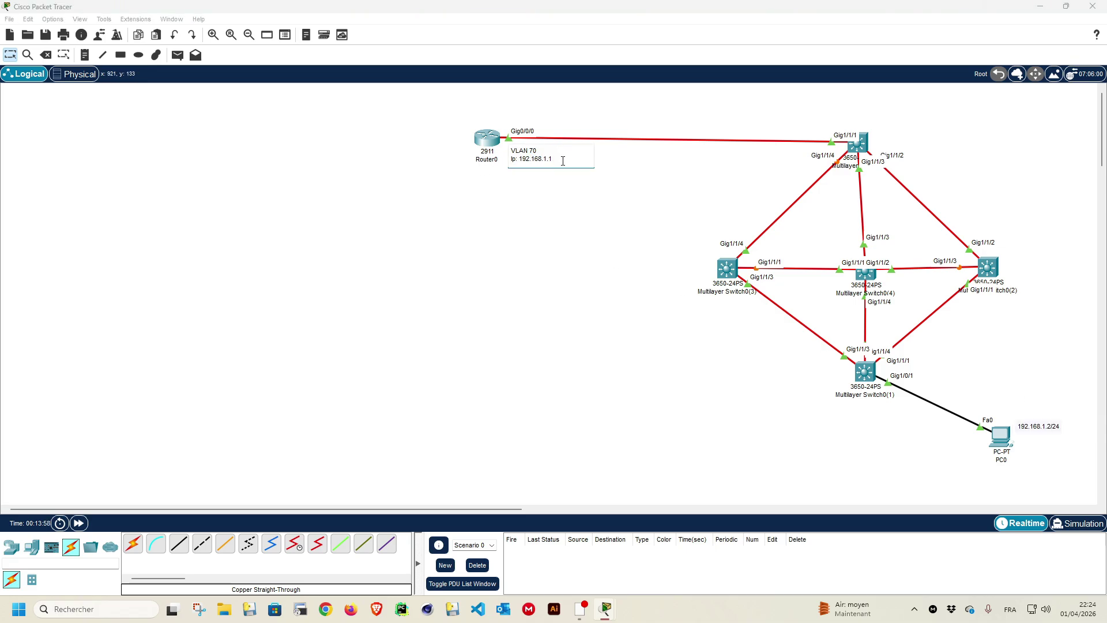
type("/24")
left_click(586, 232)
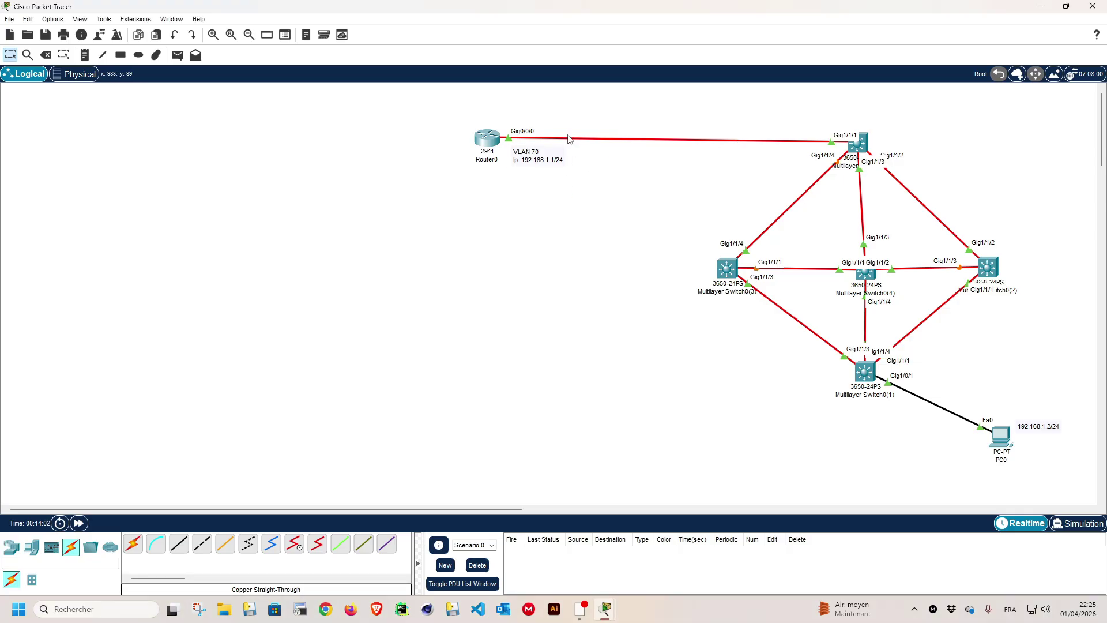
Step: Open the command line of Multilayer Switch0, move its window clear of the topology and enter global configuration mode
left_click(862, 147)
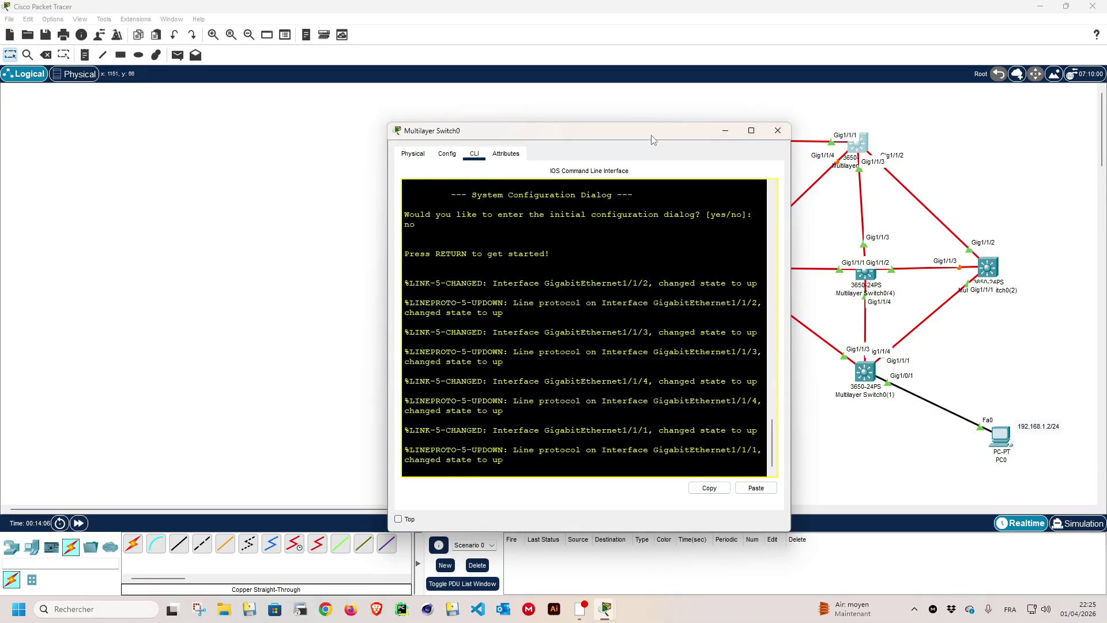
left_click_drag(651, 139, 322, 125)
key("Return")
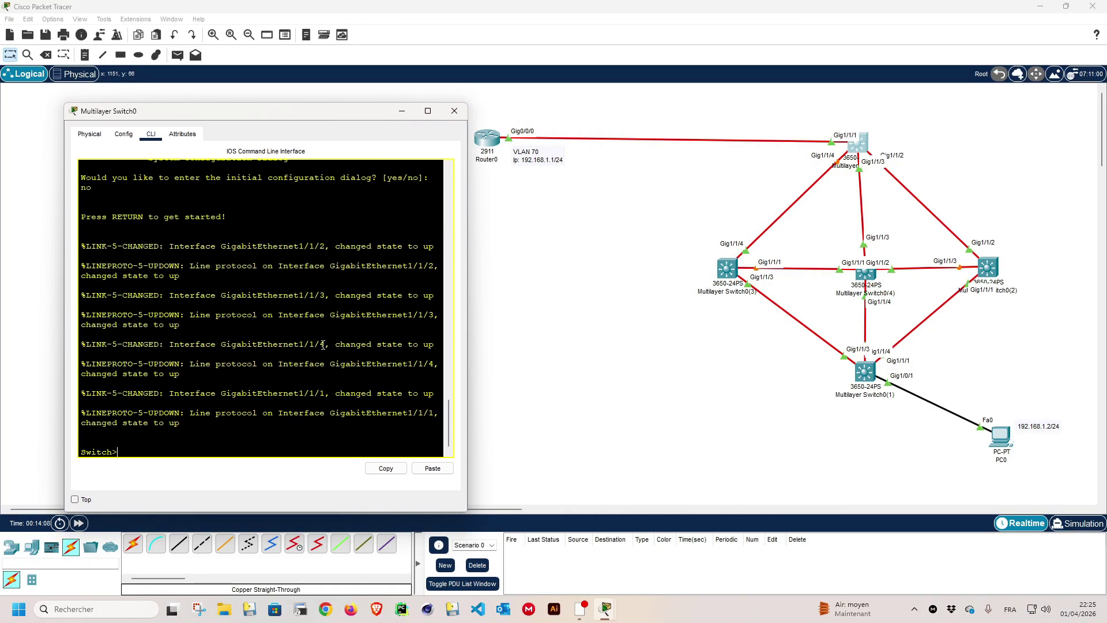
type("en")
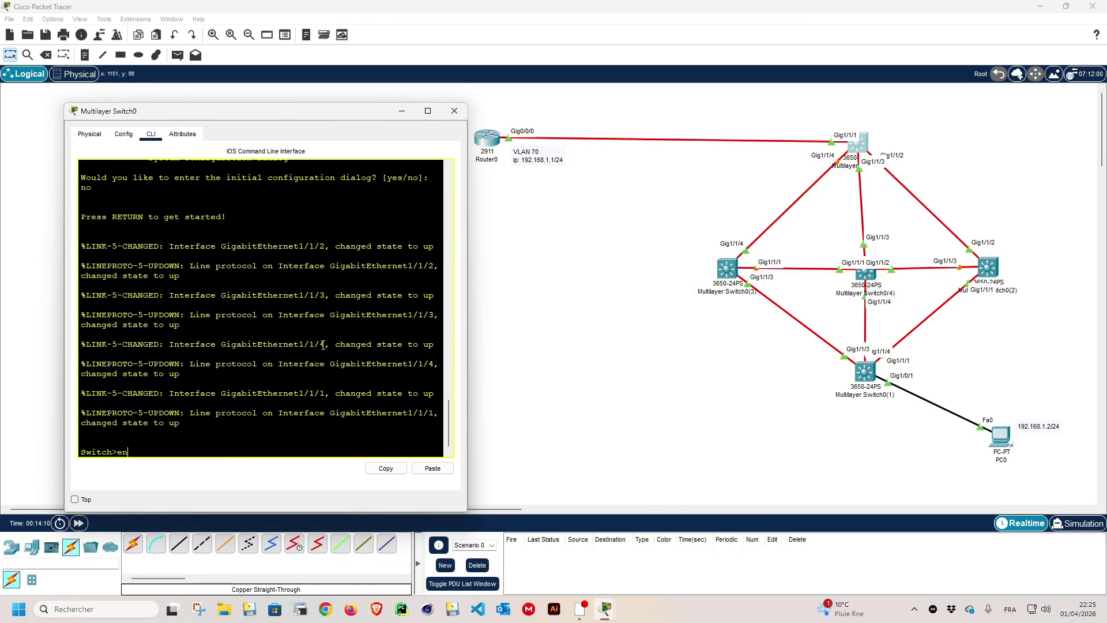
key("Return")
type("conf")
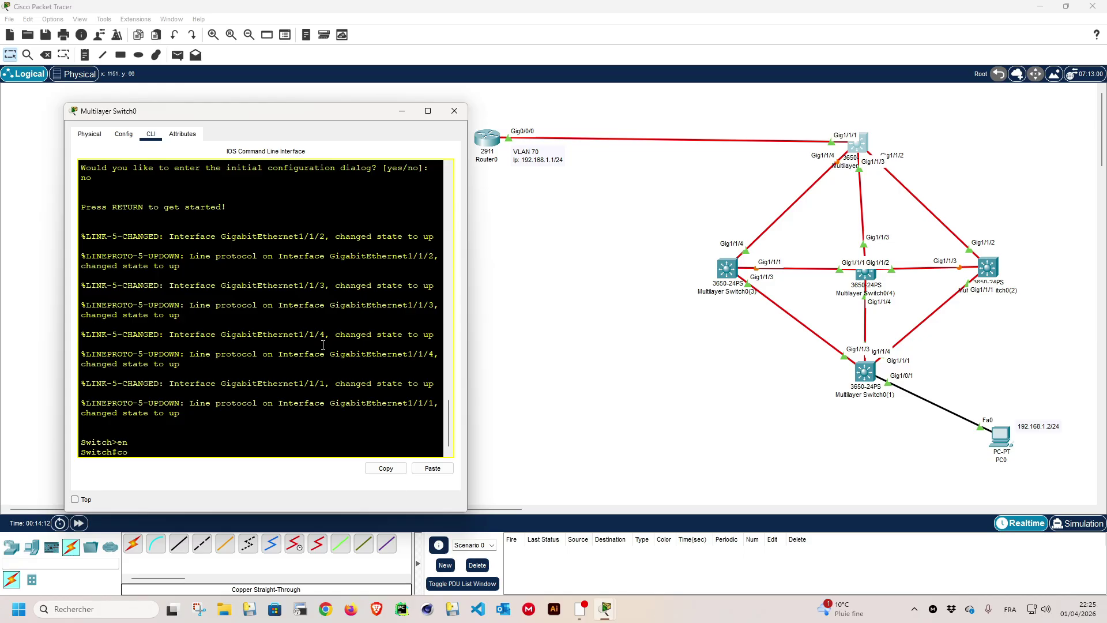
key("Tab")
type("ter")
key("Tab")
key("Return")
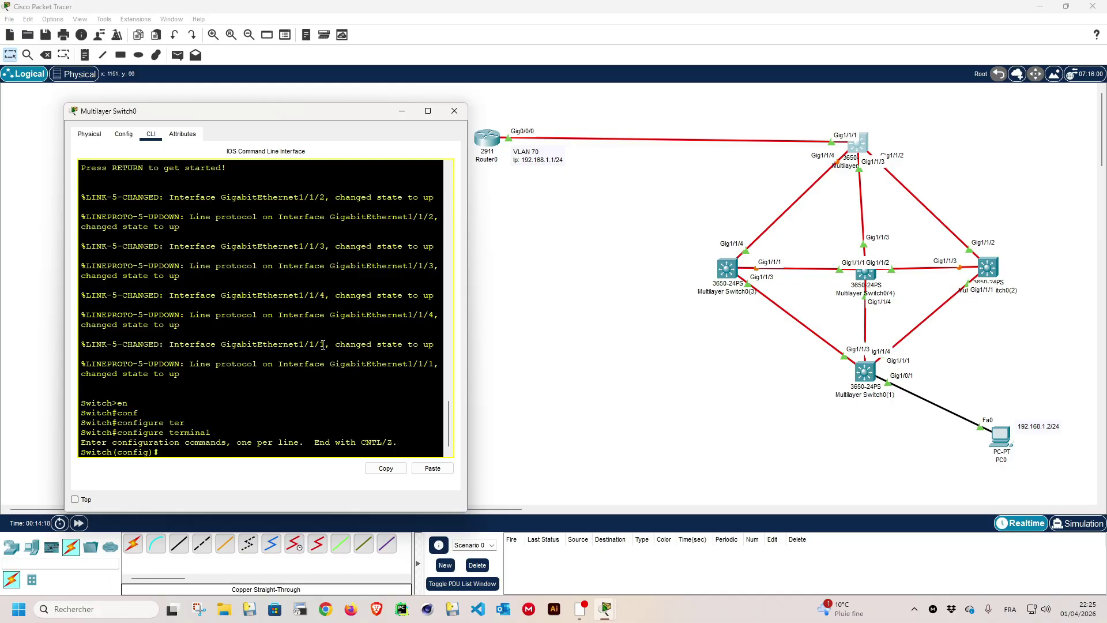
Step: Set the hostname of Multilayer Switch0 to FirstSwitch
type("hos")
key("Tab")
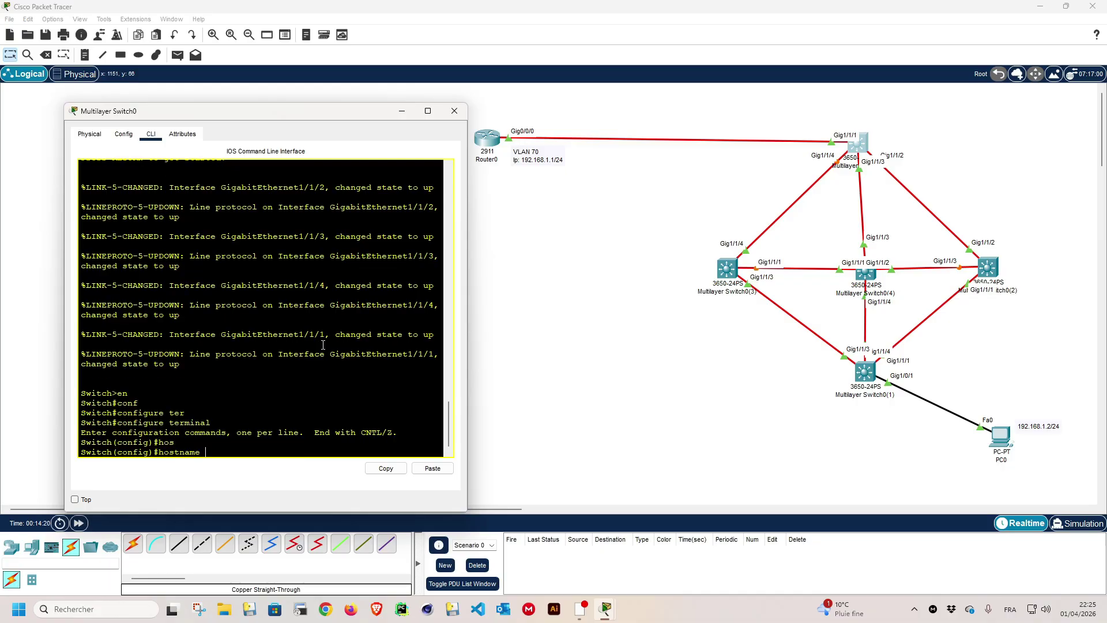
type("First")
type("Switc")
type("h")
key("Return")
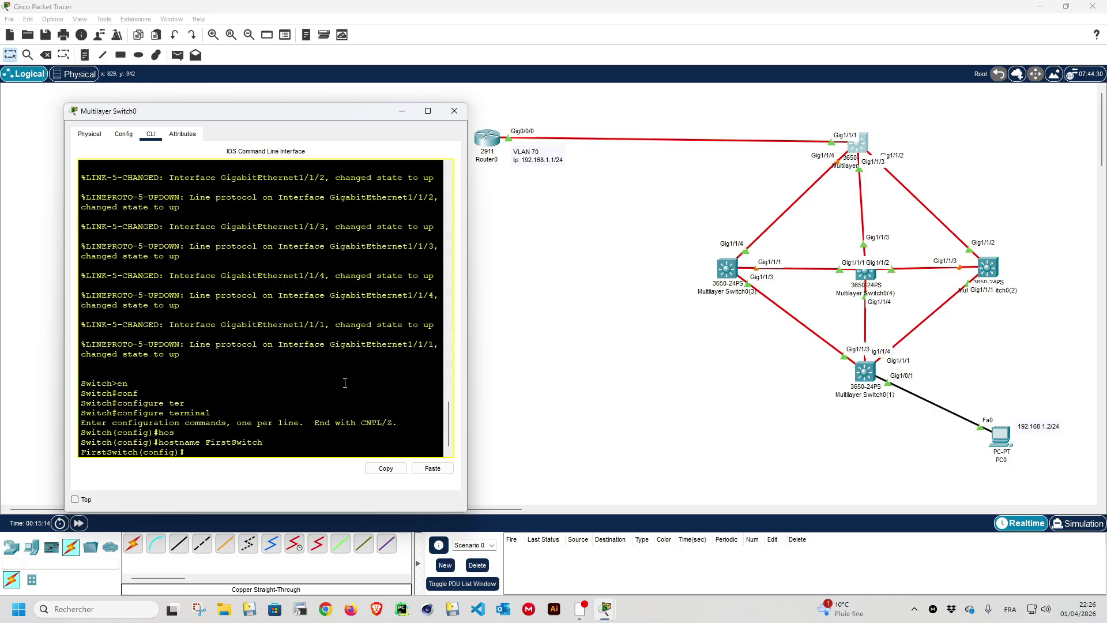
Step: Create VLAN 70 on FirstSwitch from global configuration mode
key("Return")
type("vl")
key("Tab")
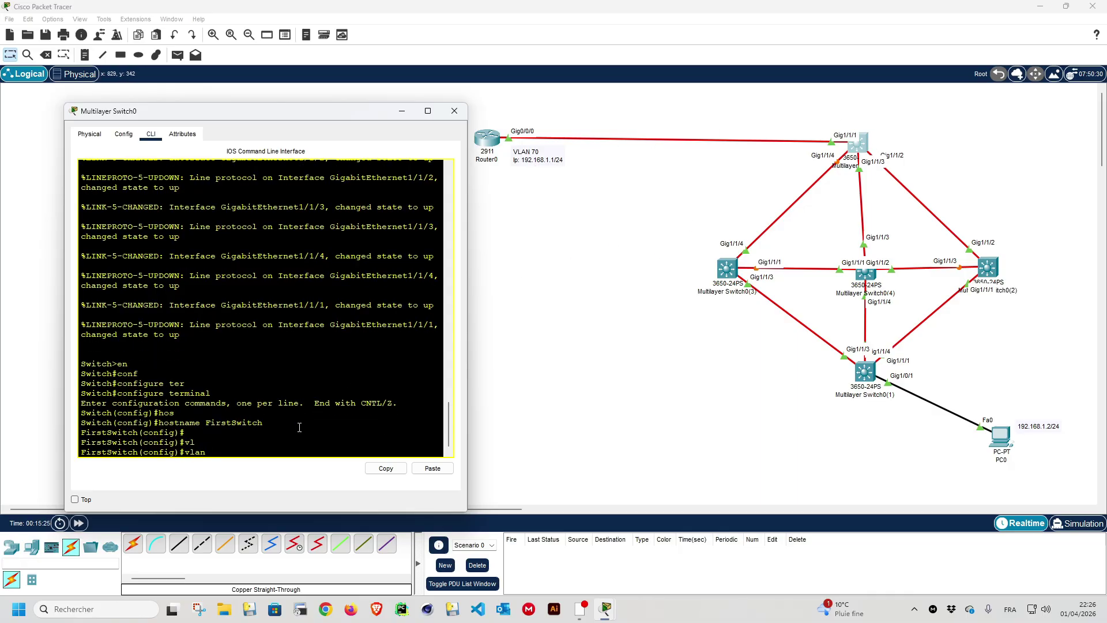
type("70")
key("Return")
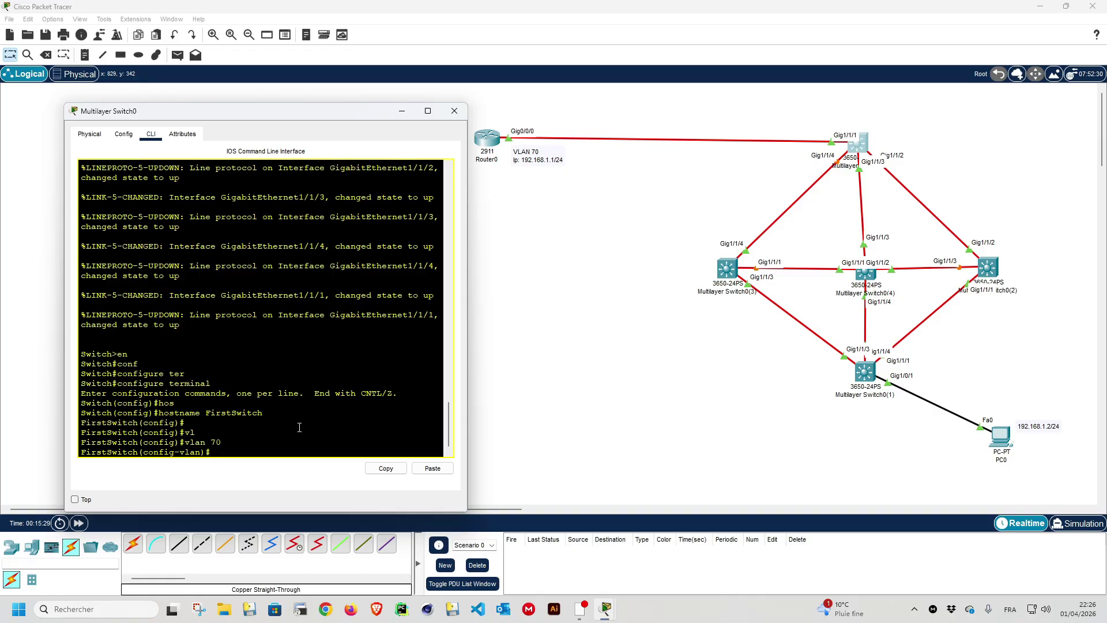
Step: List the VLAN configuration commands and try to name VLAN 70 "Skyline Traffic"
type("?")
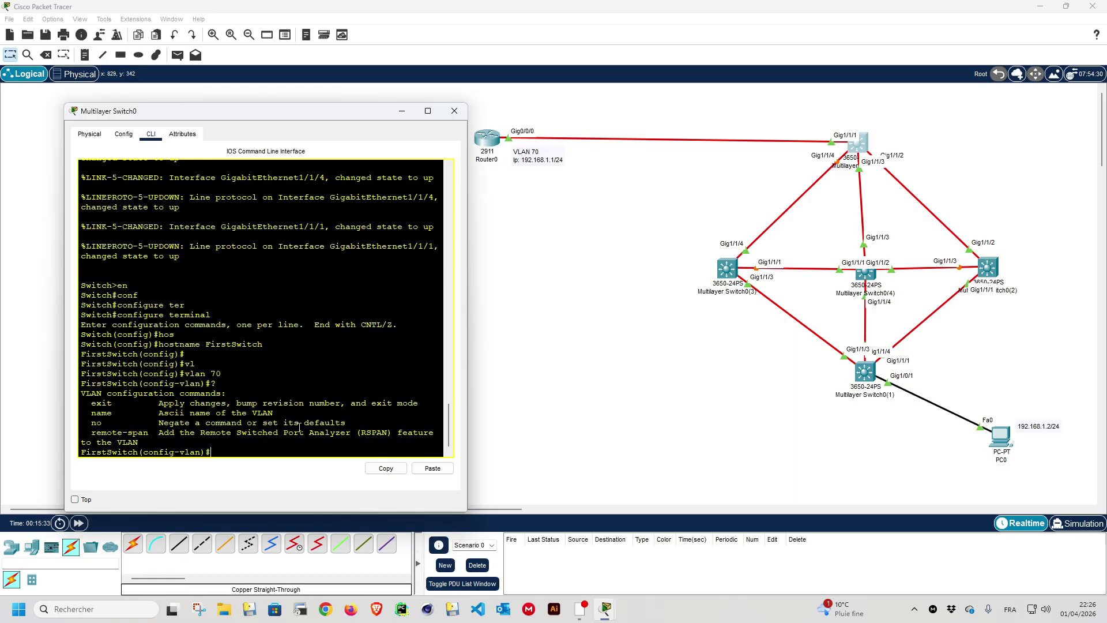
type("na")
key("Tab")
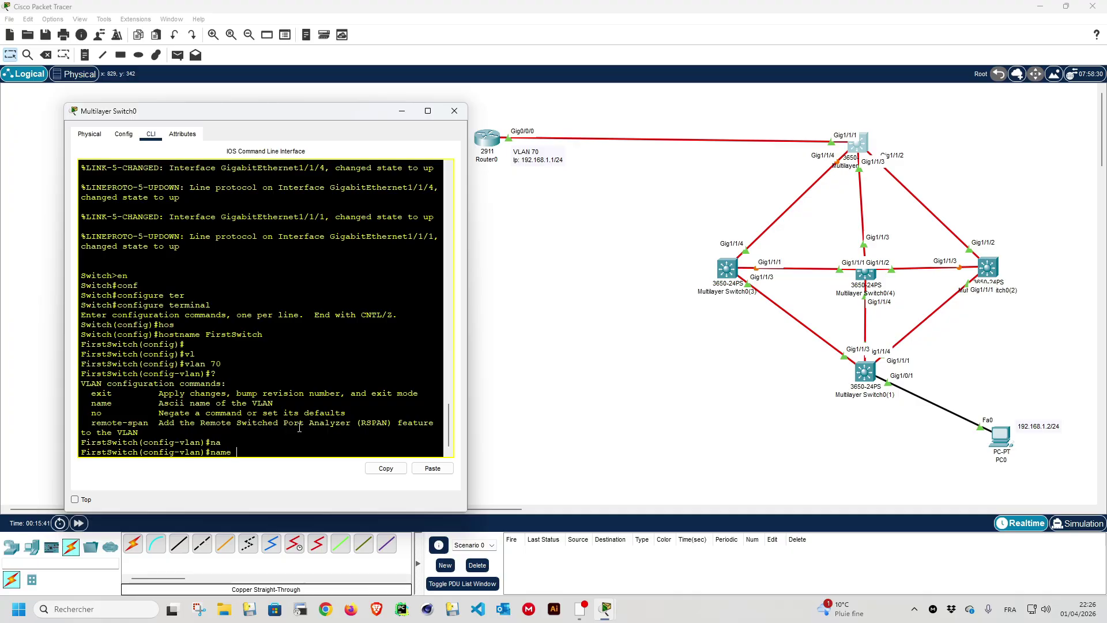
type("Skyline Traffic")
key("Return")
Step: Name VLAN 70 Skyline_Traffic, replacing the space with an underscore, and return to global configuration mode
key("Up")
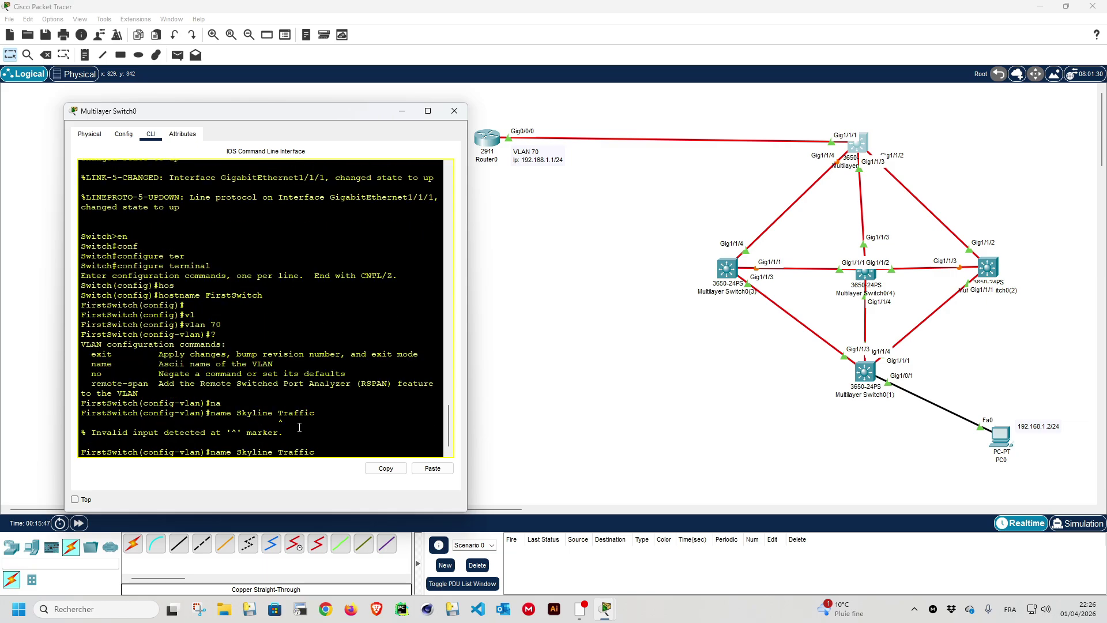
key("Left")
key("Left")
key("Left")
key("Left")
key("Left")
key("Left")
key("Left")
key("Left")
key("Return")
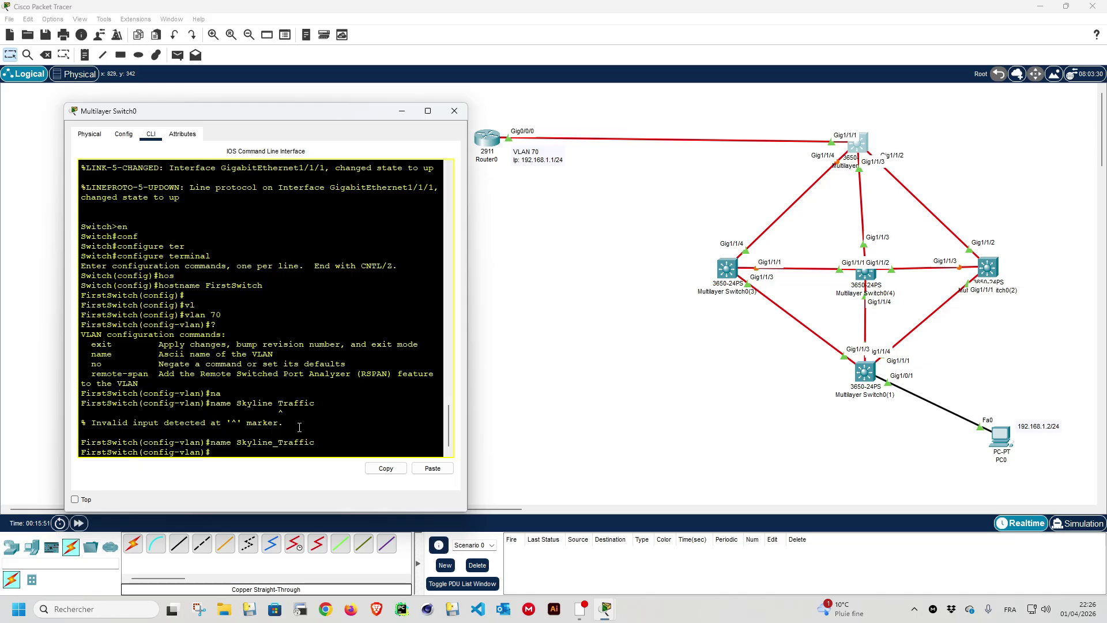
type("exit")
key("Return")
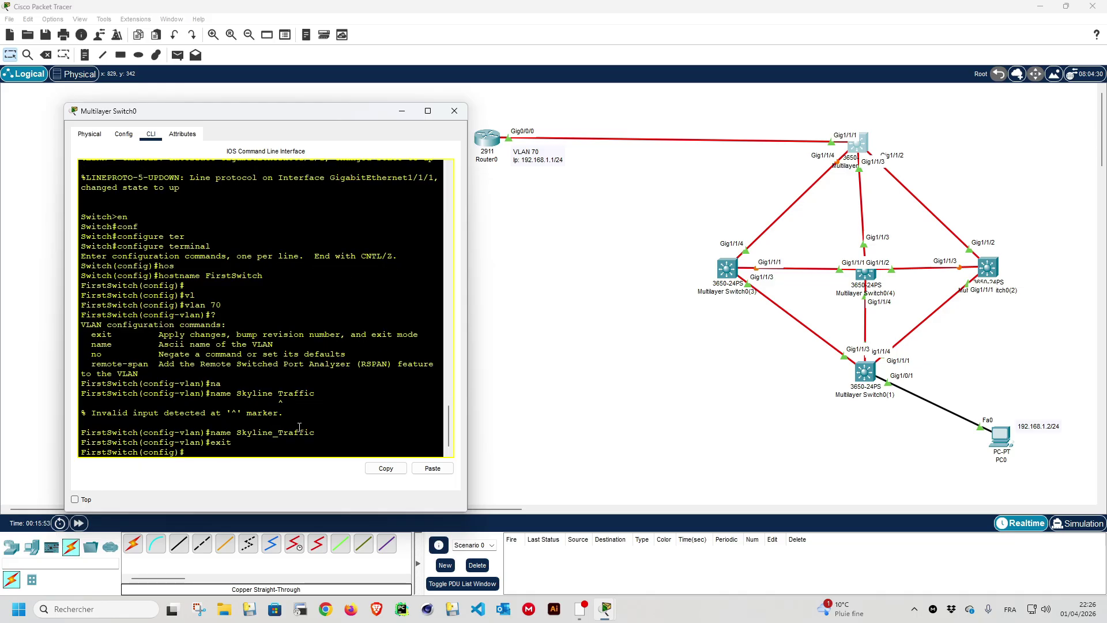
Step: Enter interface gigabitEthernet 1/1/1 on FirstSwitch and set its switchport mode to trunk
type("in")
key("Tab")
type("gi")
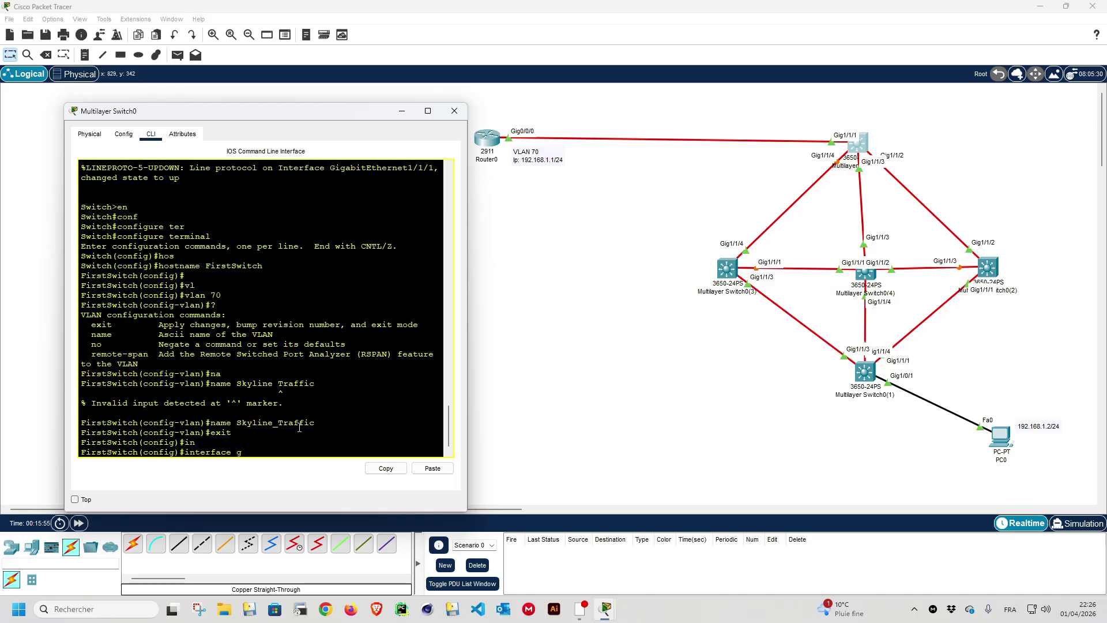
key("Tab")
type("1/1/1")
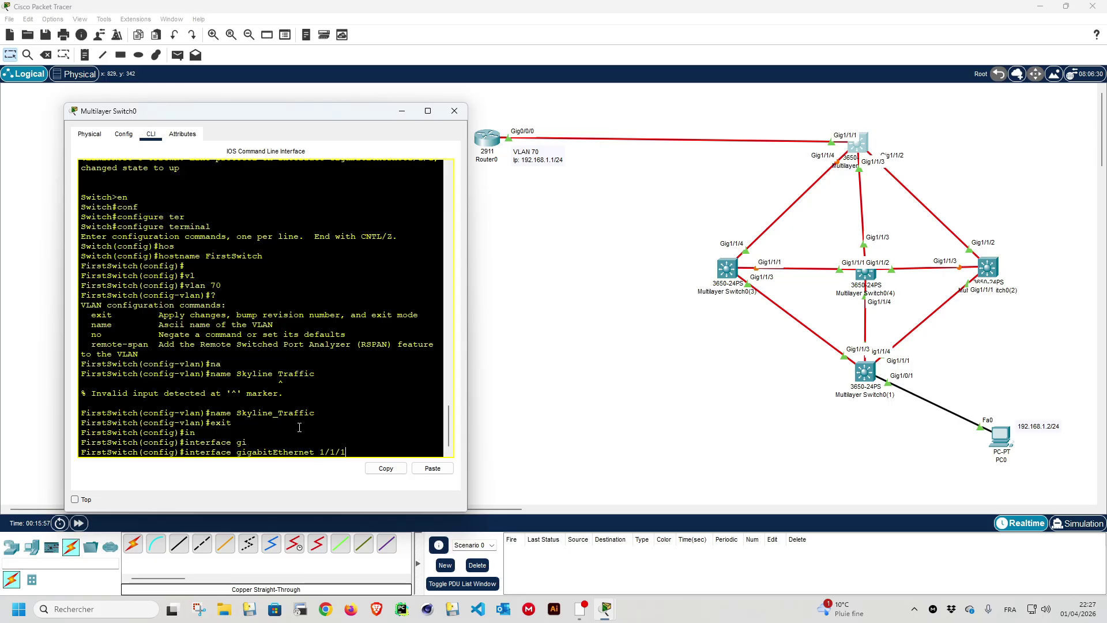
key("Return")
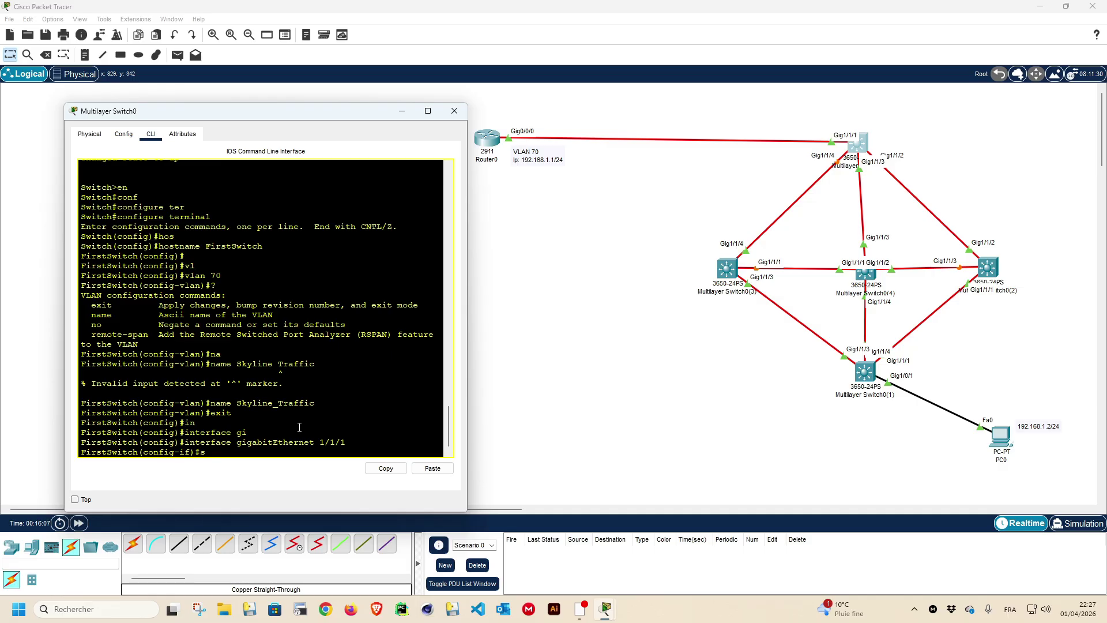
type("w")
key("Tab")
type("mo")
key("Tab")
type("tr")
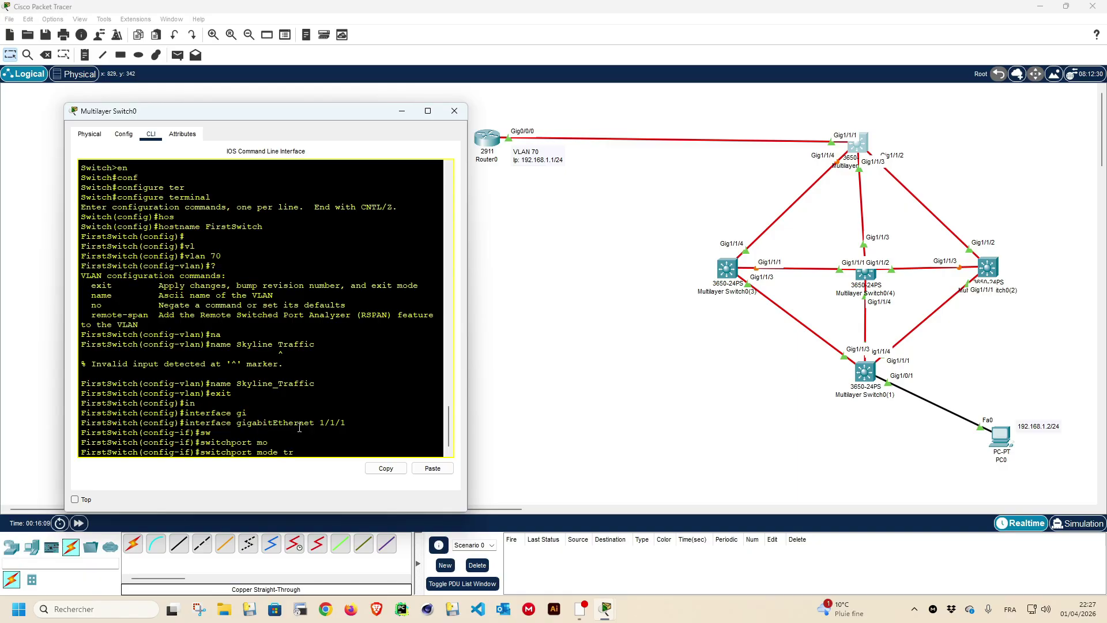
key("Tab")
key("Return")
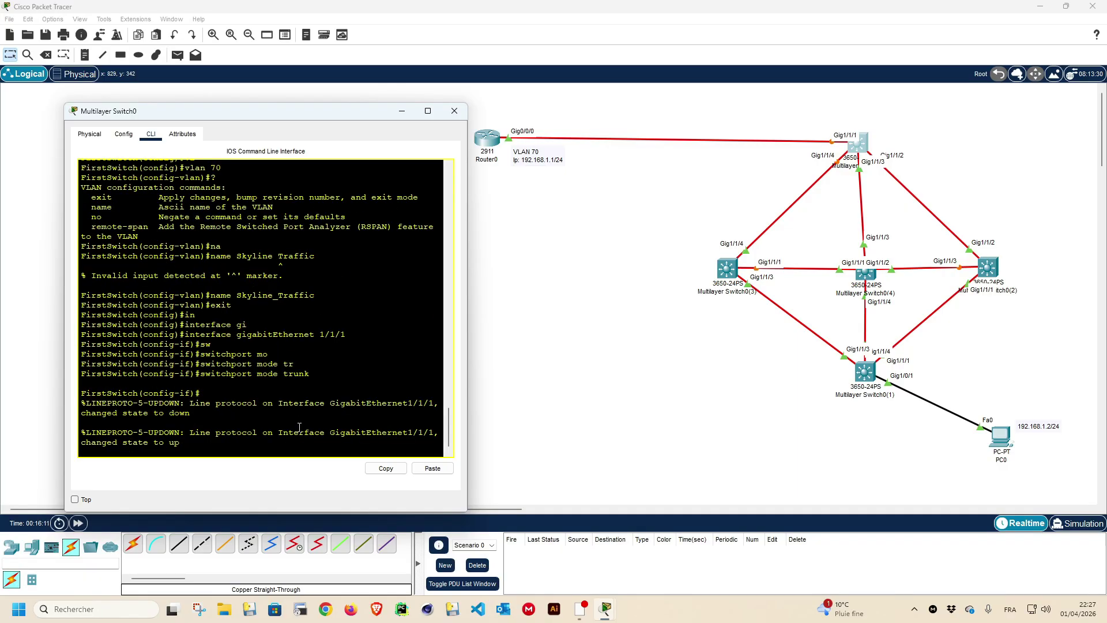
key("Return")
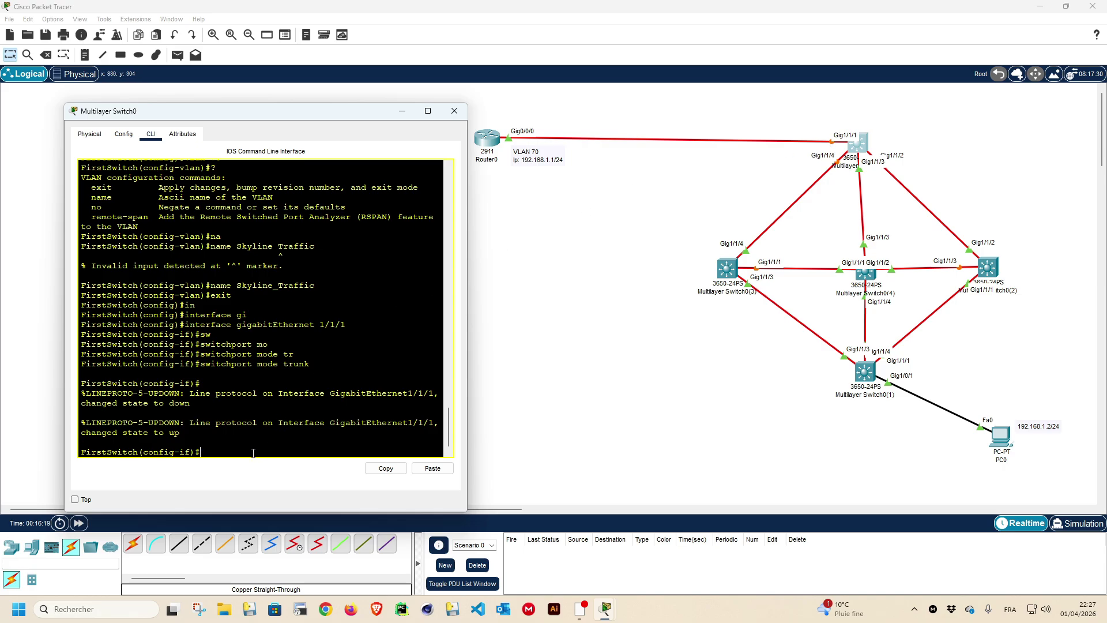
Step: Widen the Multilayer Switch0 window and move it aside so the router stays in view
left_click_drag(467, 348, 543, 346)
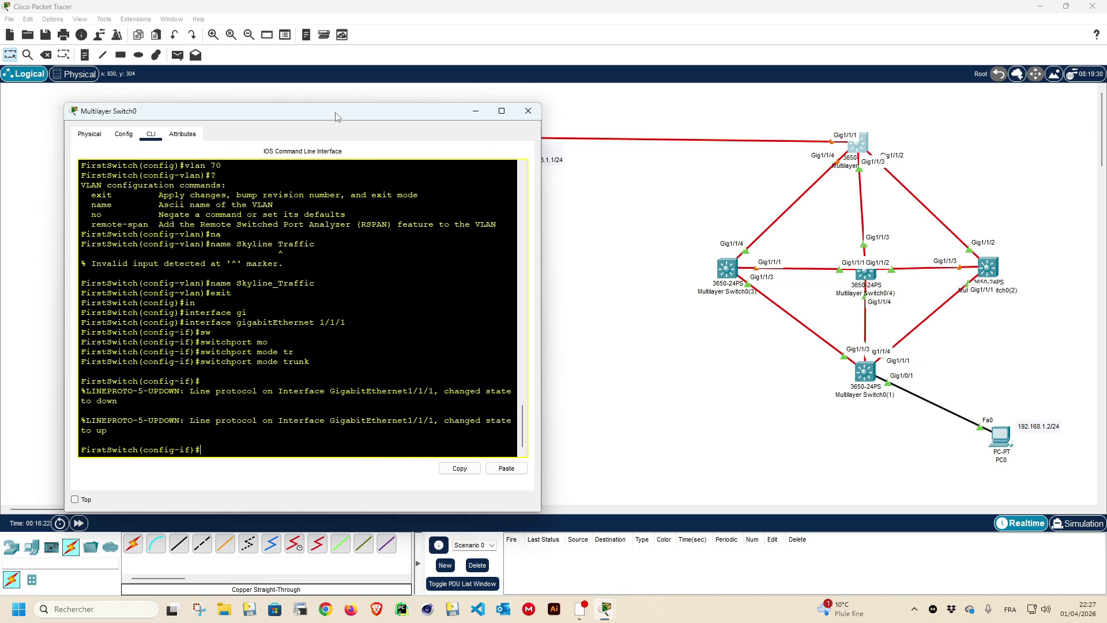
left_click_drag(336, 117, 278, 114)
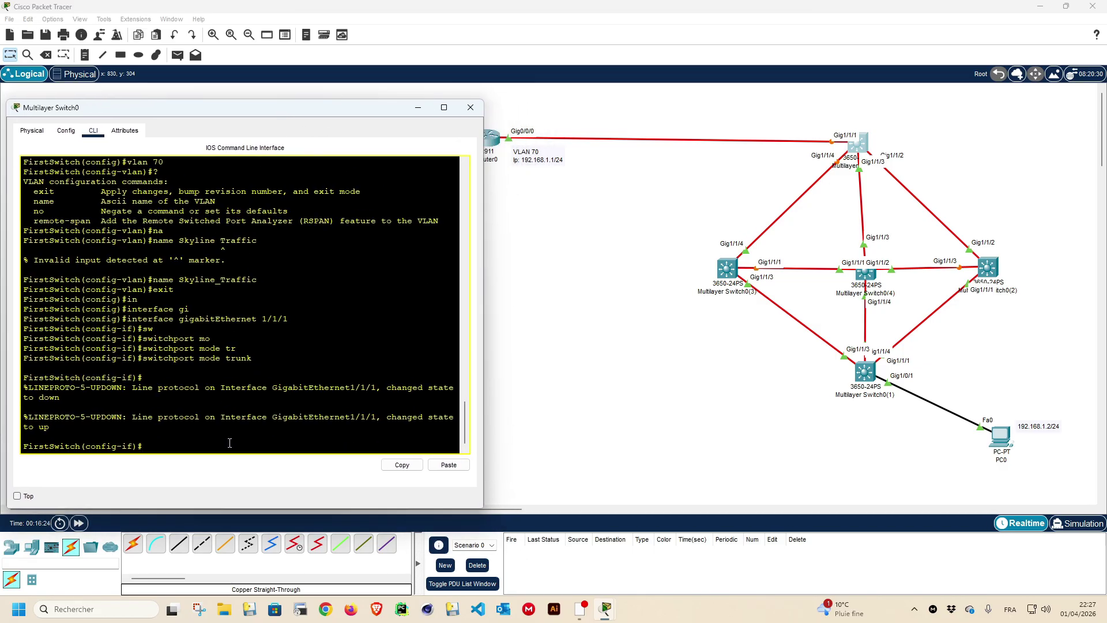
key("Return")
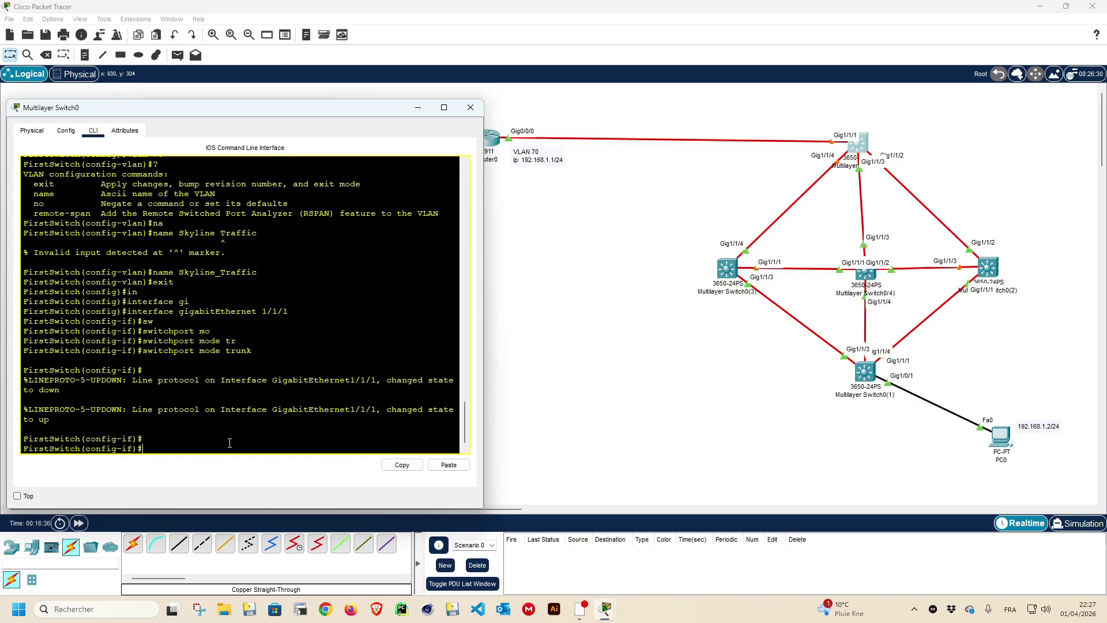
Step: Start a switchport trunk command for gigabitEthernet 1/1/1 and list its available options
type("sw")
key("Tab")
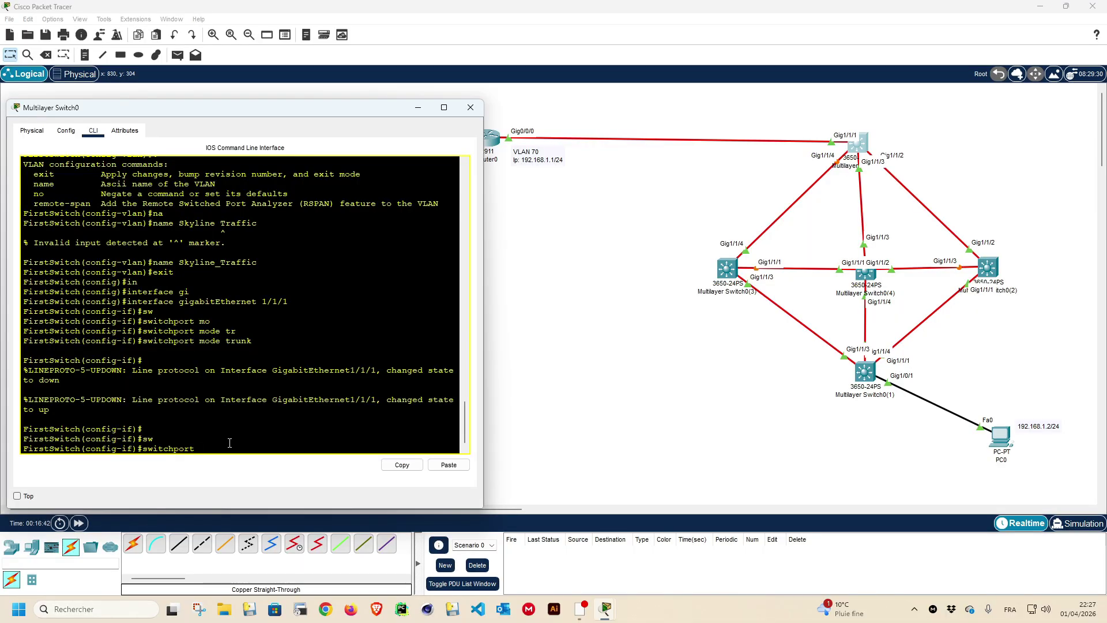
type("ot")
key("Tab")
key("BackSpace")
key("BackSpace")
type("tr")
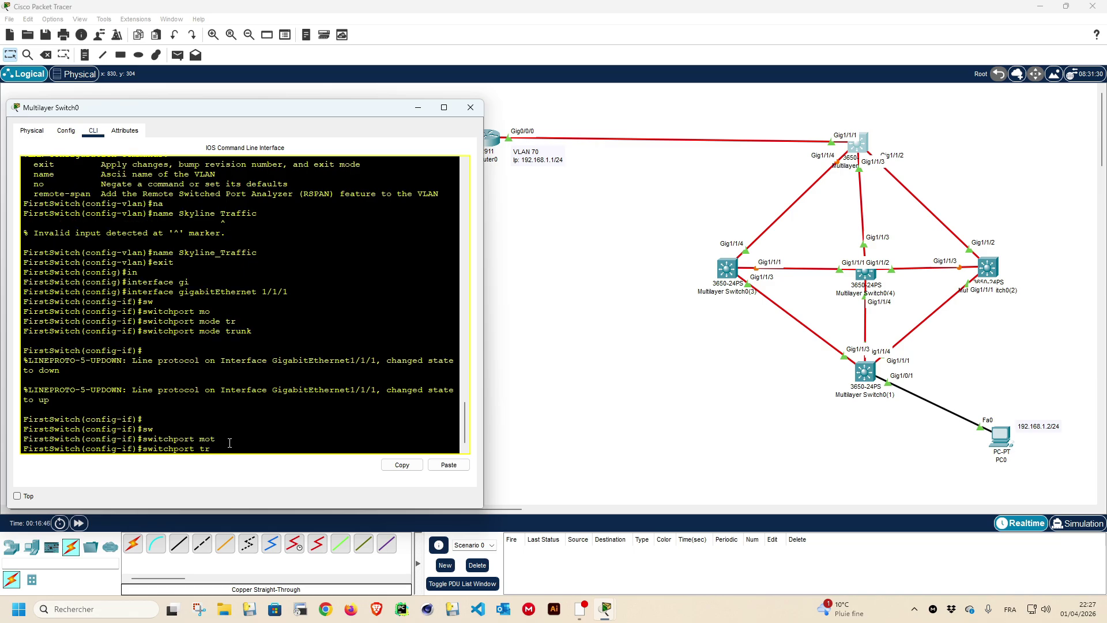
key("Tab")
type("vl")
key("Tab")
key("BackSpace")
key("BackSpace")
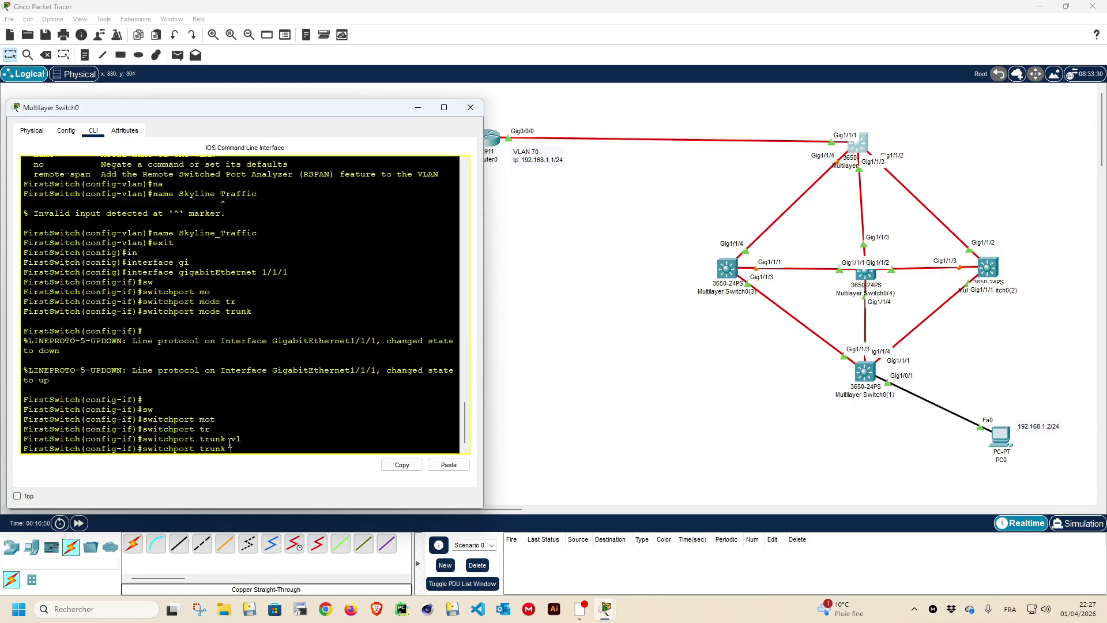
type("?")
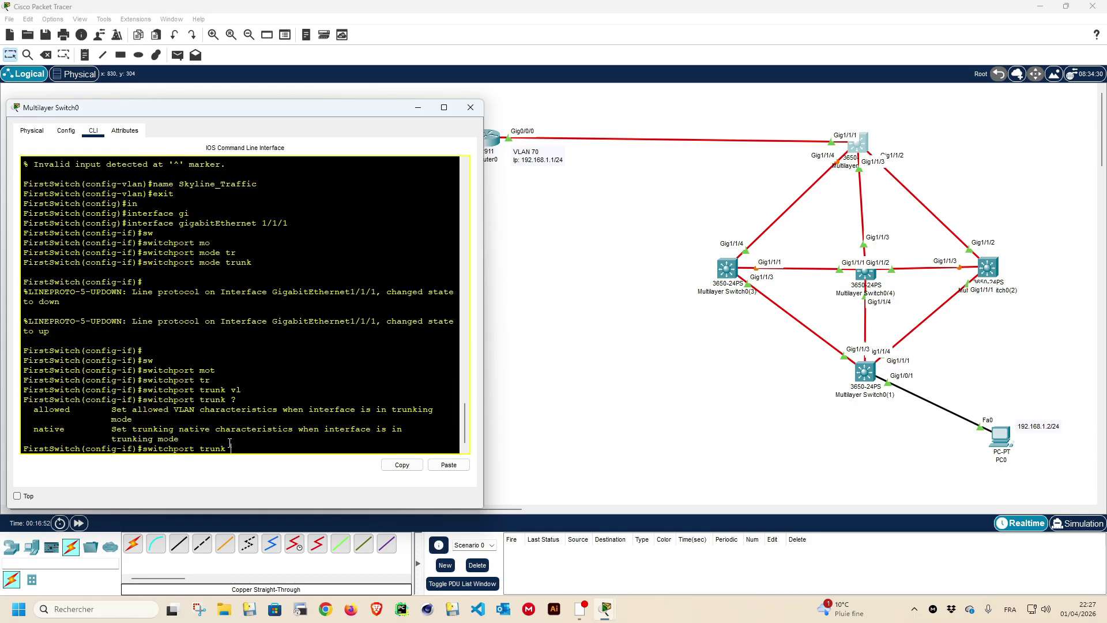
Step: Add VLAN 70 to the allowed VLANs of the gigabitEthernet 1/1/1 trunk, checking the available options along the way
type("al")
key("Tab")
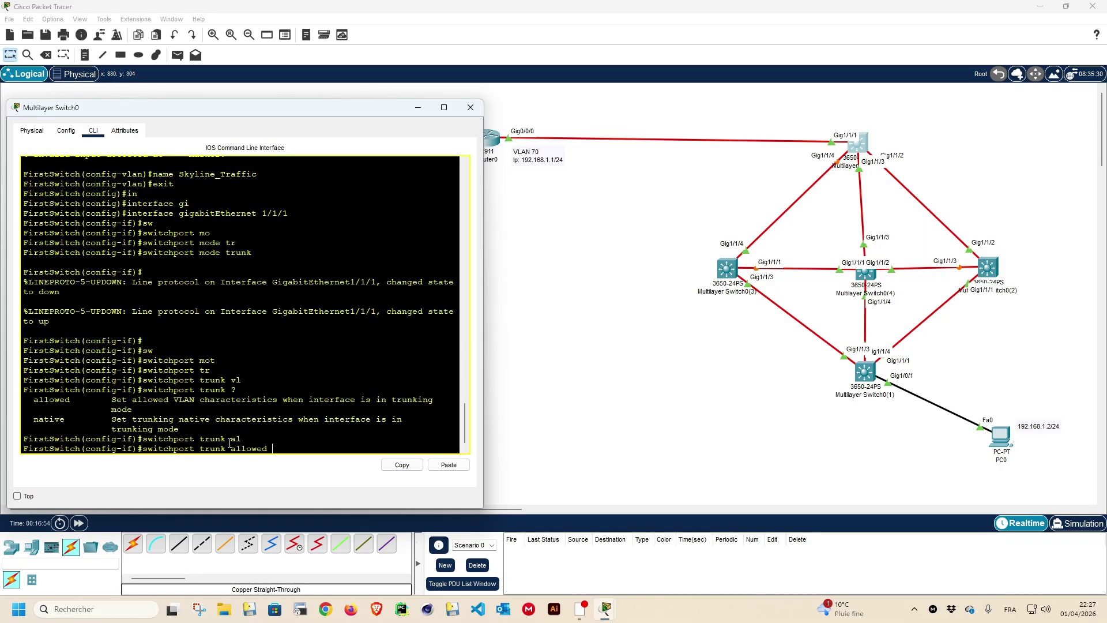
type("?")
type("vl")
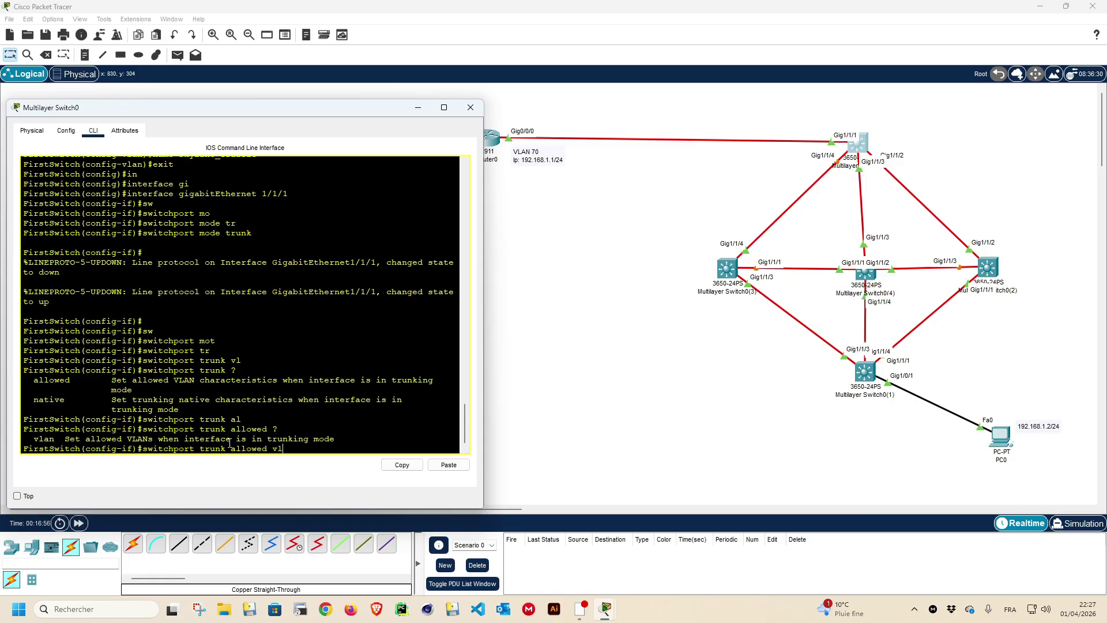
key("Tab")
type("?")
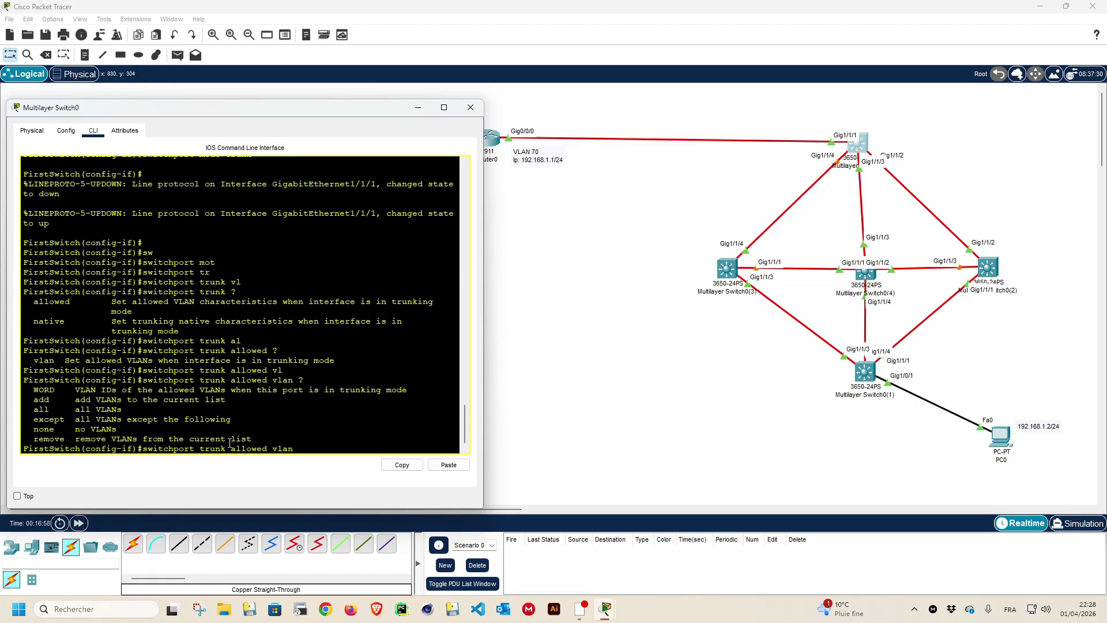
type("ad")
key("Tab")
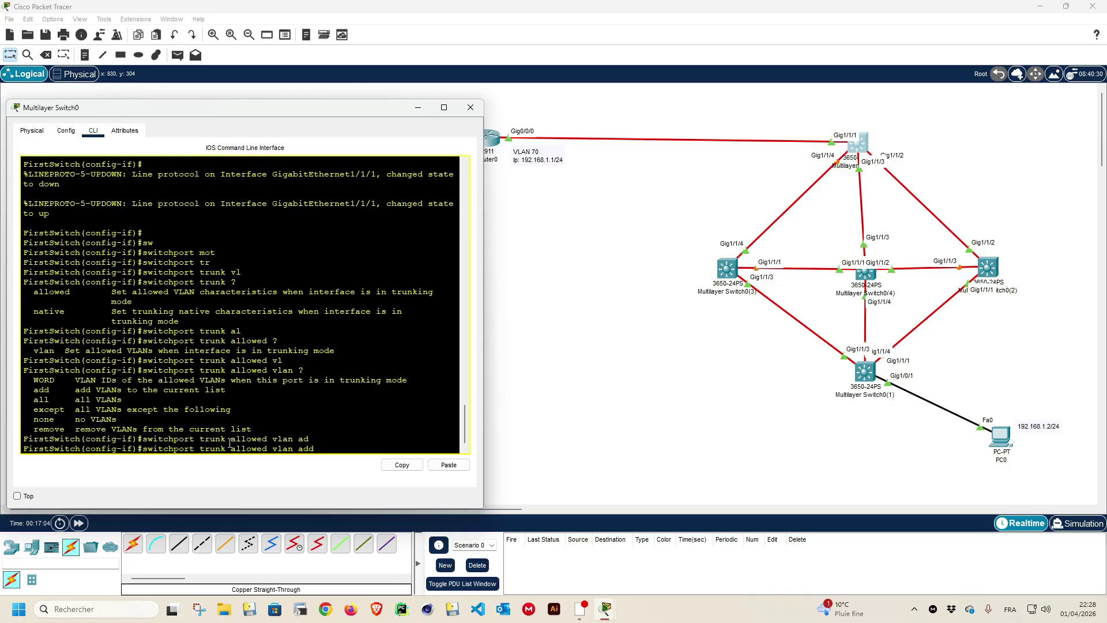
type("70")
key("Return")
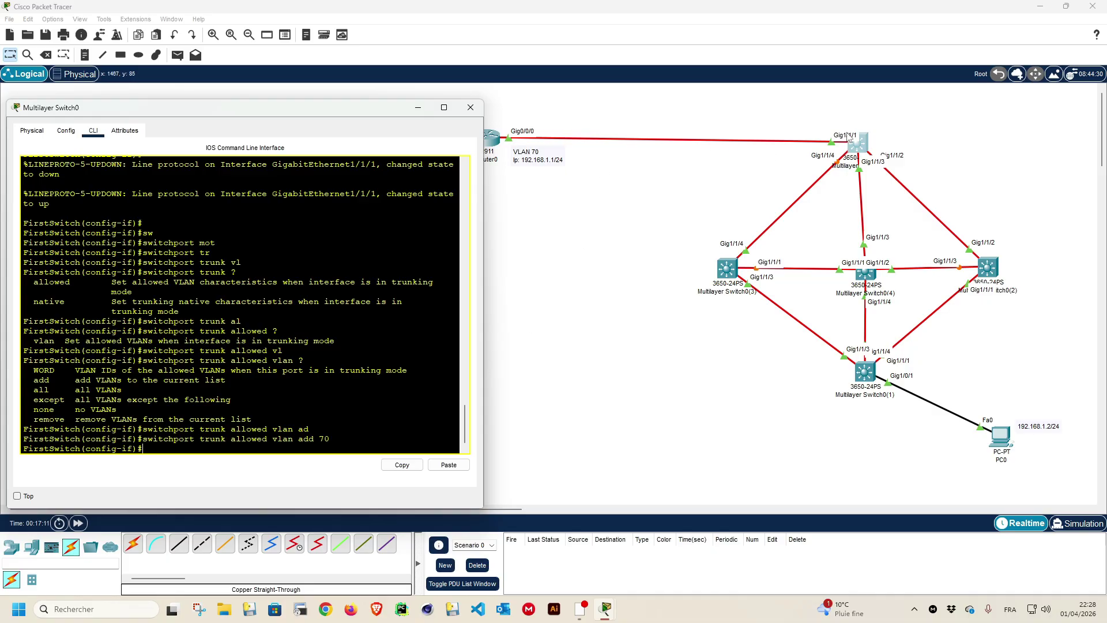
Step: Place a note reading "Vlan 70 is Opened" beside the Gig1/1/1 port of Multilayer Switch0
left_click(784, 185)
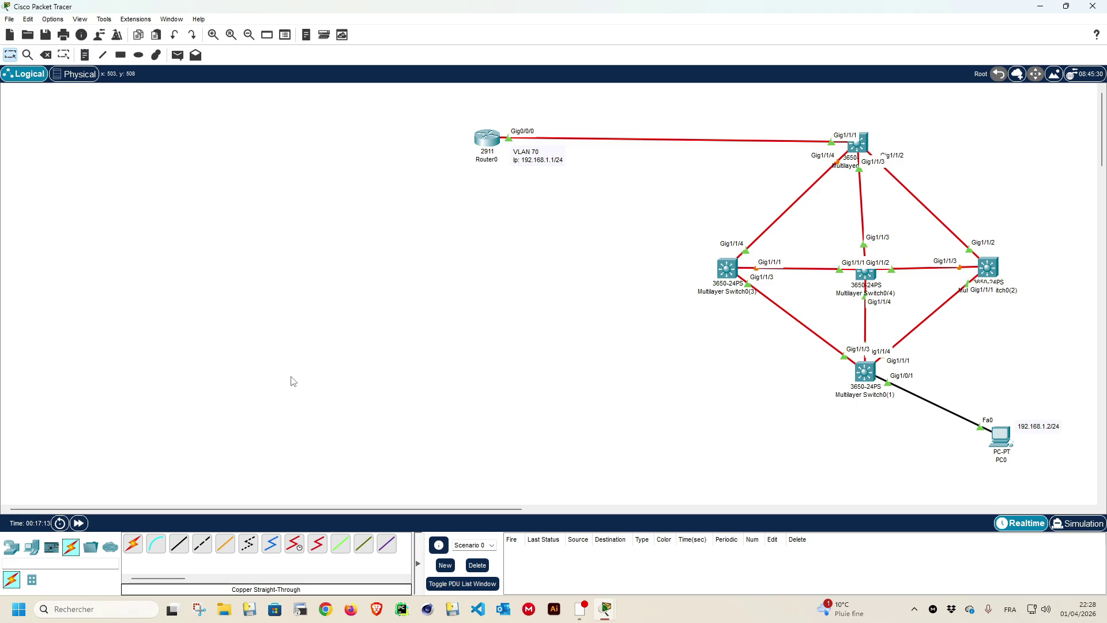
left_click(85, 55)
left_click(844, 117)
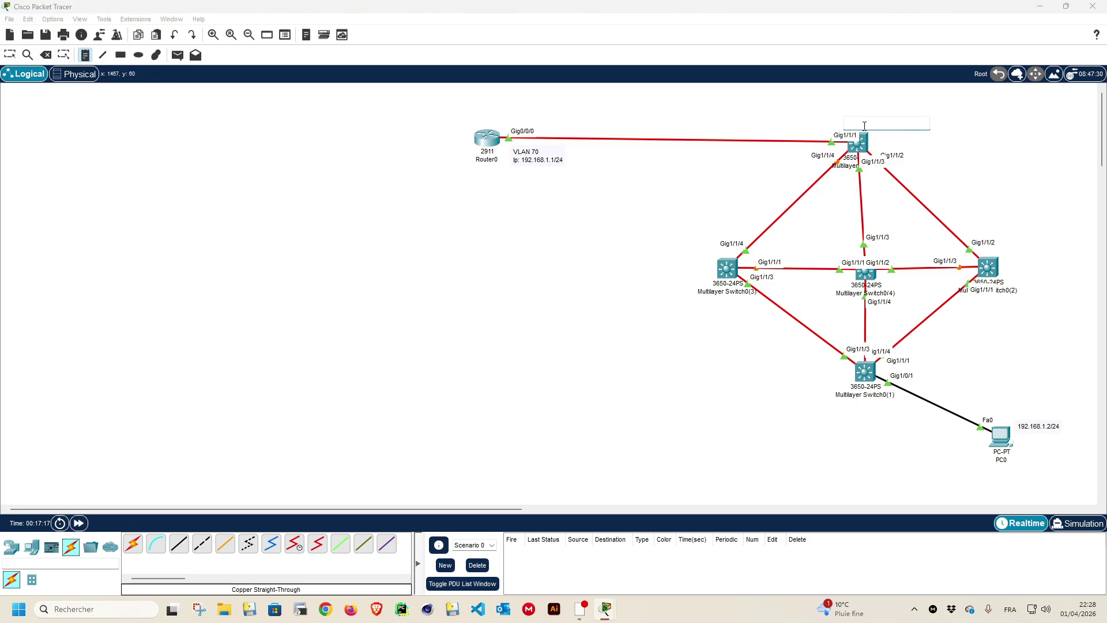
left_click(792, 130)
type("Vlan")
key("BackSpace")
type("b")
type("n 70 ")
type("is ")
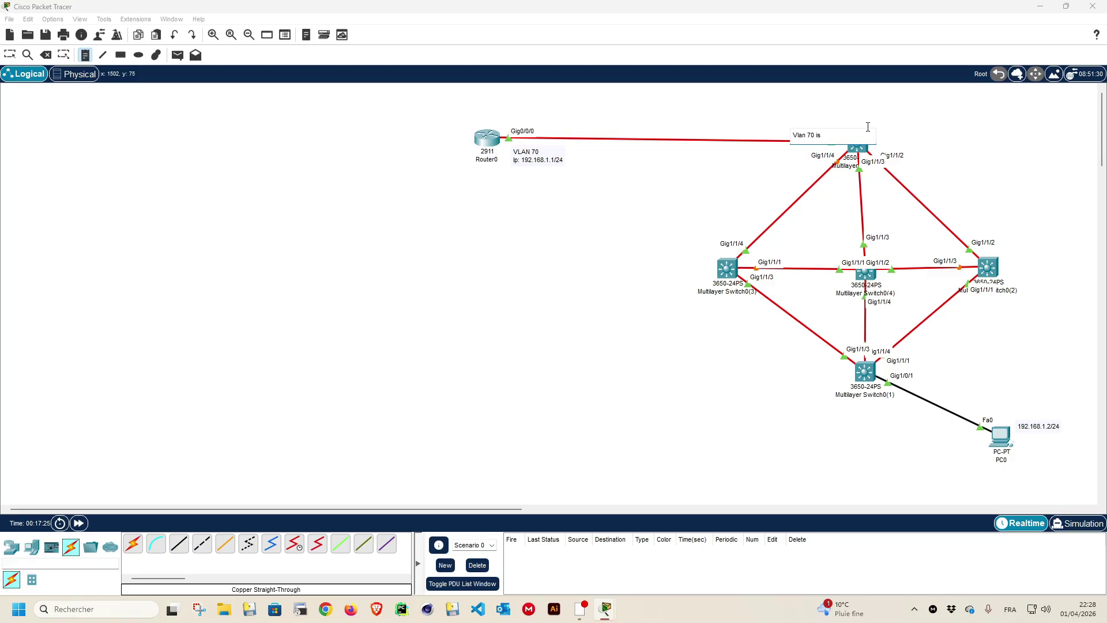
type("opned")
left_click_drag(841, 136, 824, 136)
type("Opend")
Step: Finish placing notes and move the VLAN 70 note clear of the cable, just above the Gig1/1/1 label
left_click(900, 118)
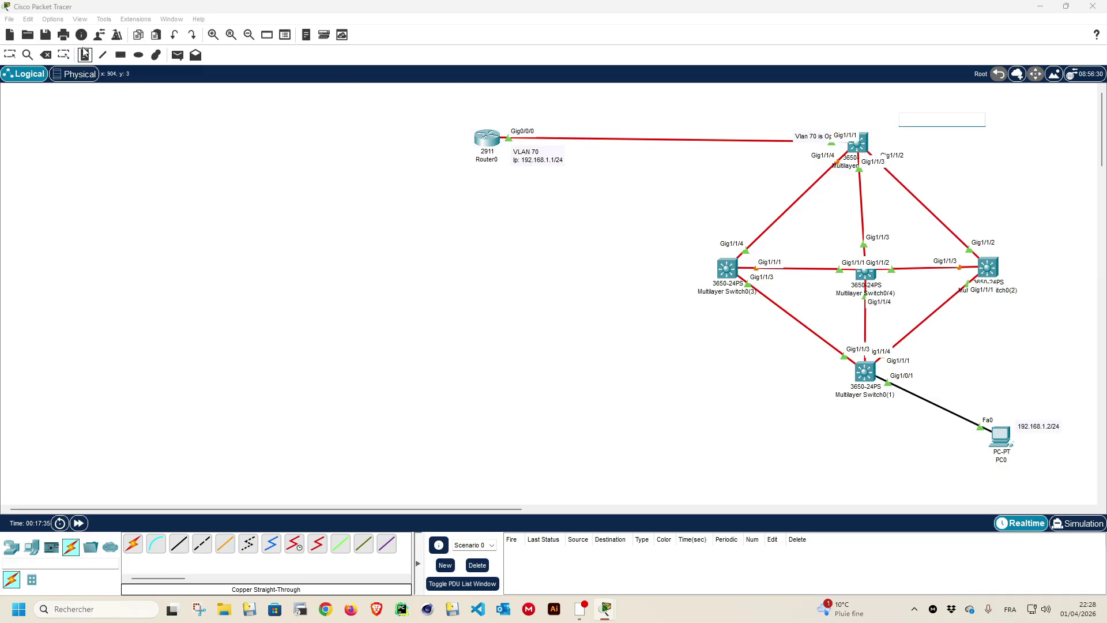
left_click(9, 55)
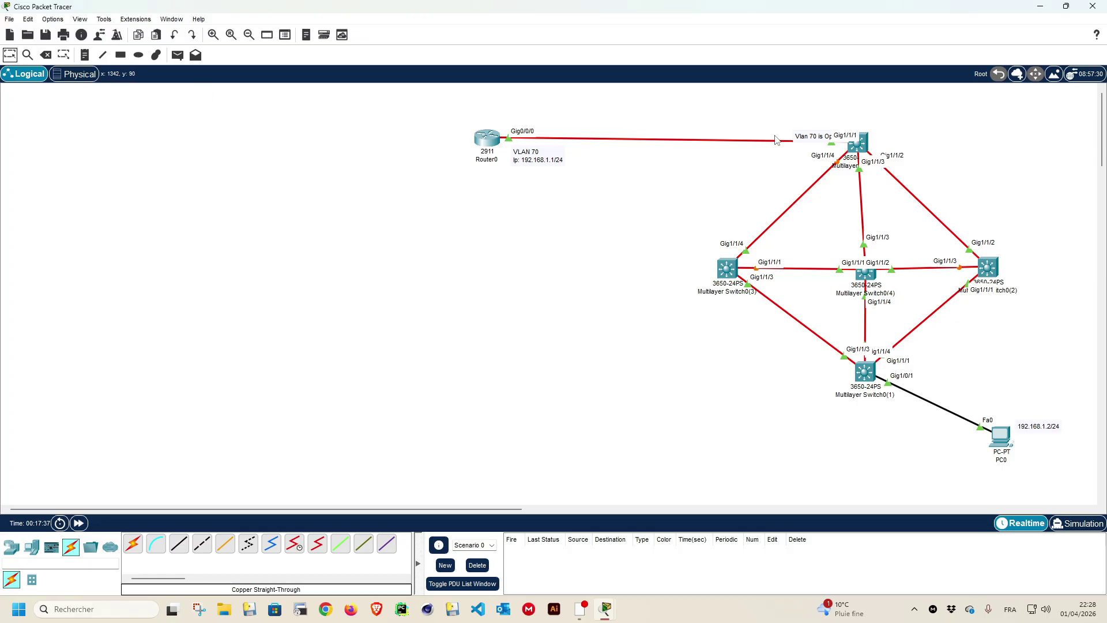
left_click_drag(817, 139, 798, 128)
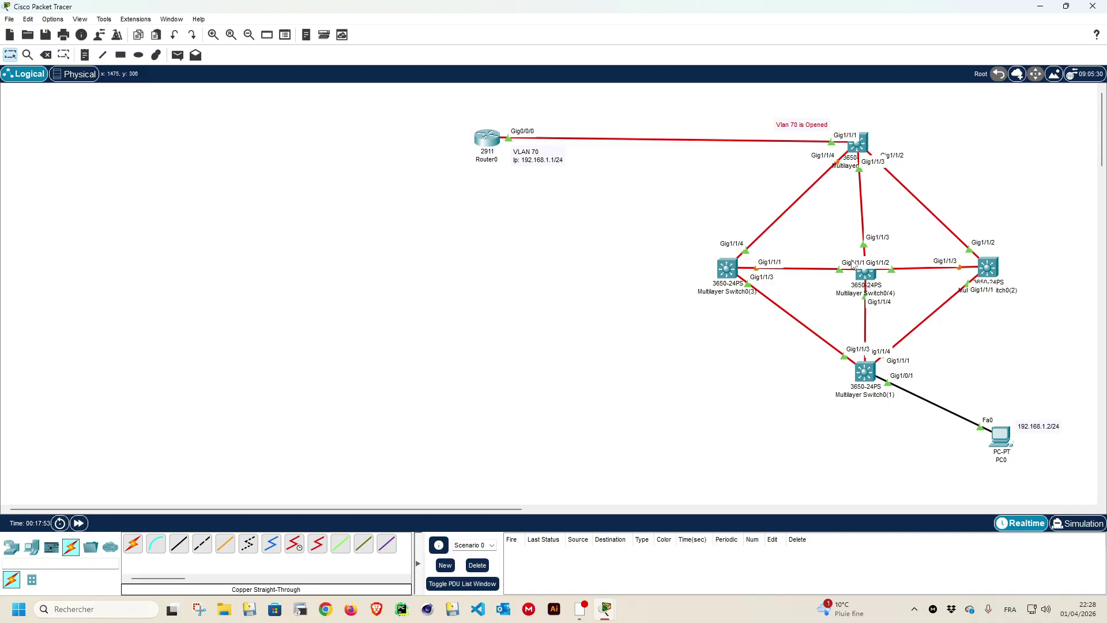
Step: Open the command line of Multilayer Switch0 and enter configuration of interface gigabitEthernet 1/1/3
left_click(859, 146)
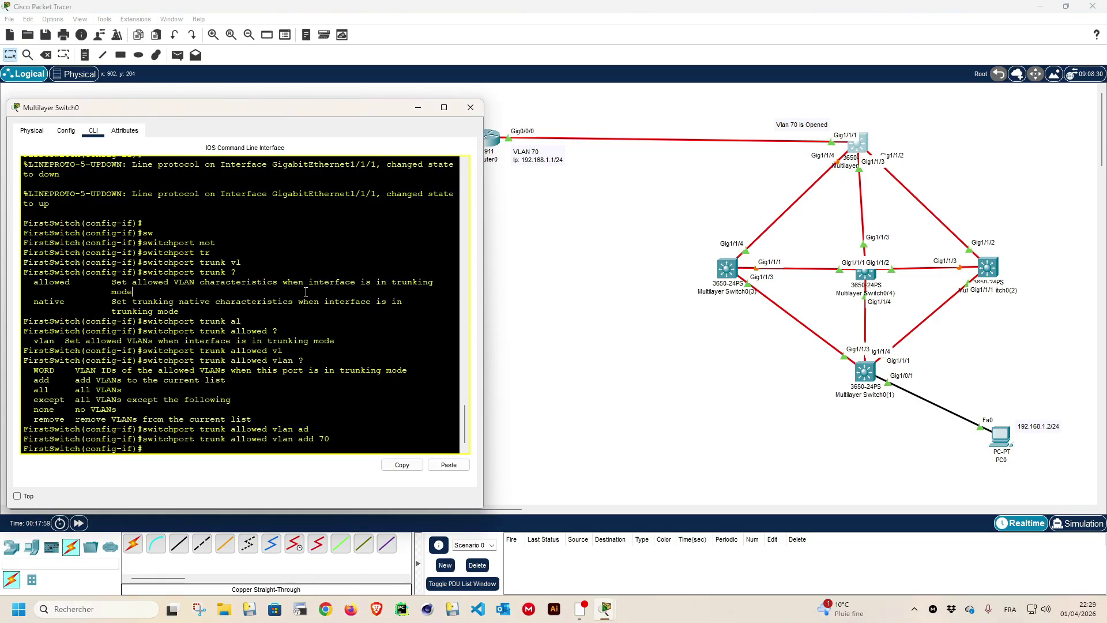
key("Up")
key("Up")
key("Up")
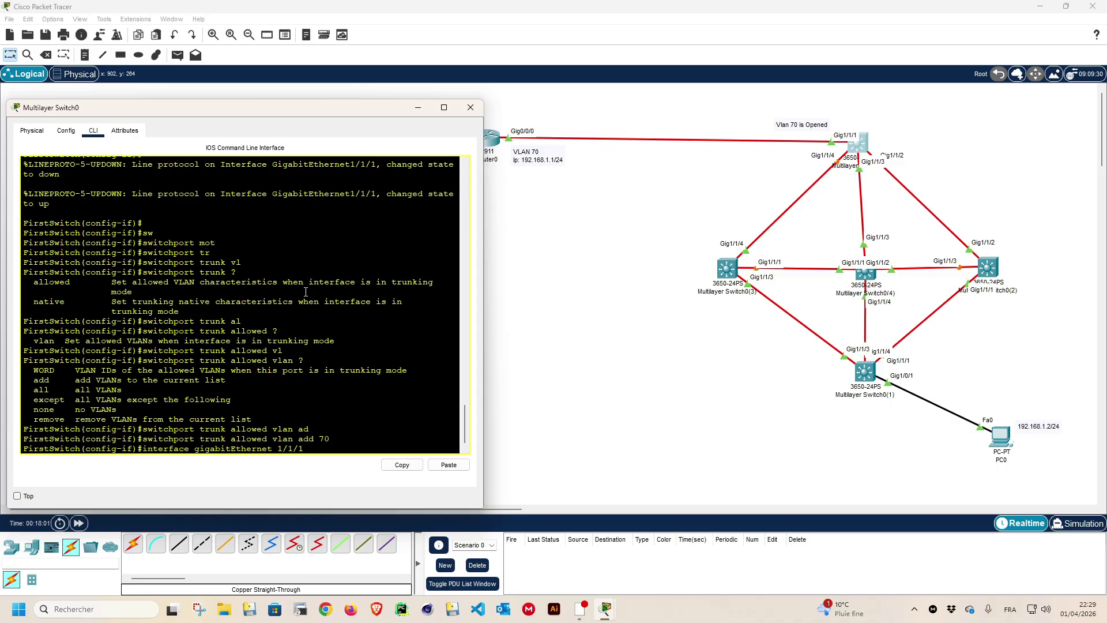
key("BackSpace")
type("3")
key("Return")
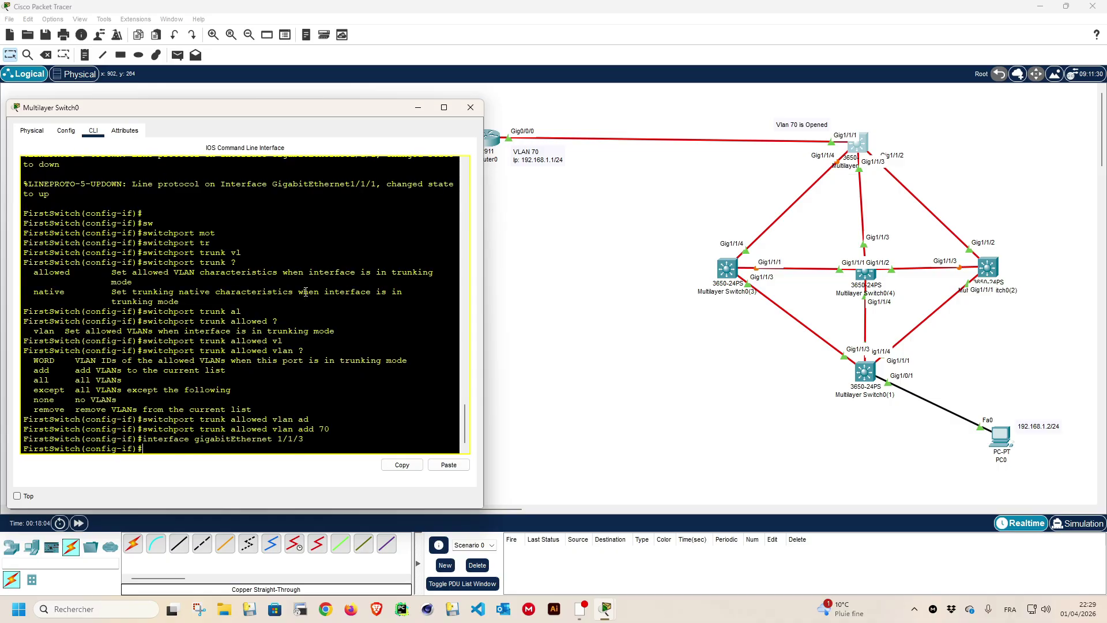
Step: Set the switchport mode of gigabitEthernet 1/1/3 on Multilayer Switch0 to trunk
type("sw")
key("Tab")
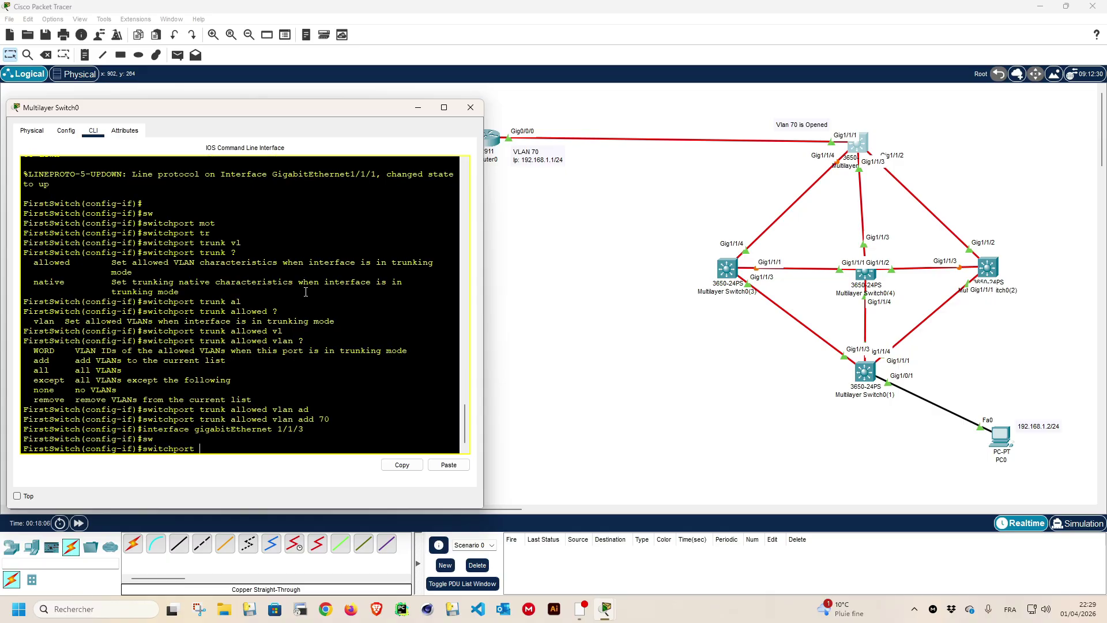
type("mo")
key("Tab")
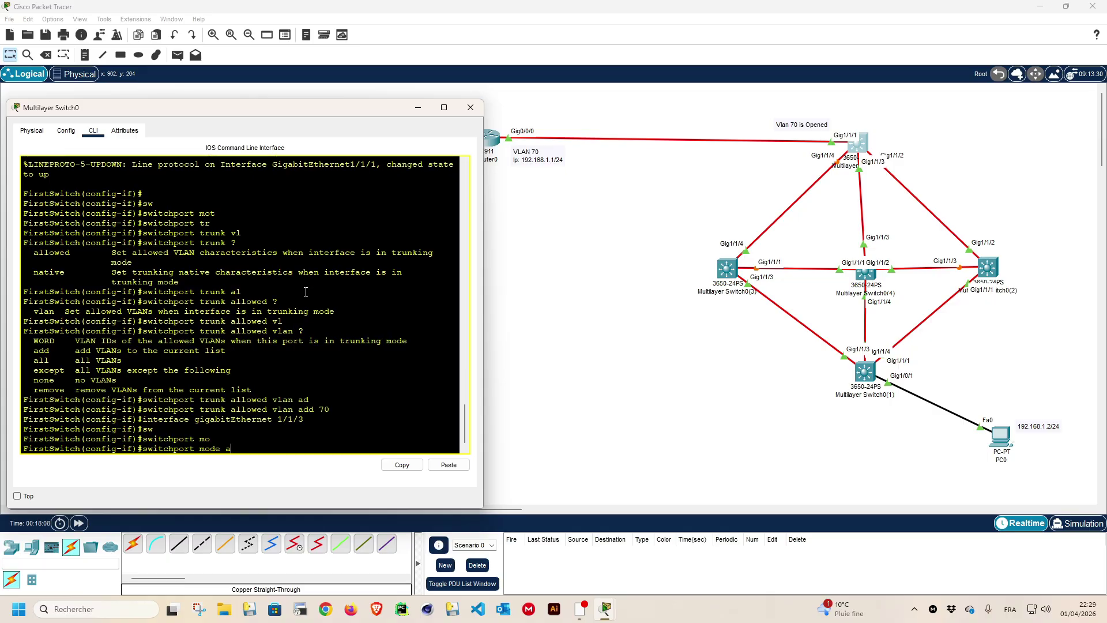
type("tr")
key("Tab")
key("Return")
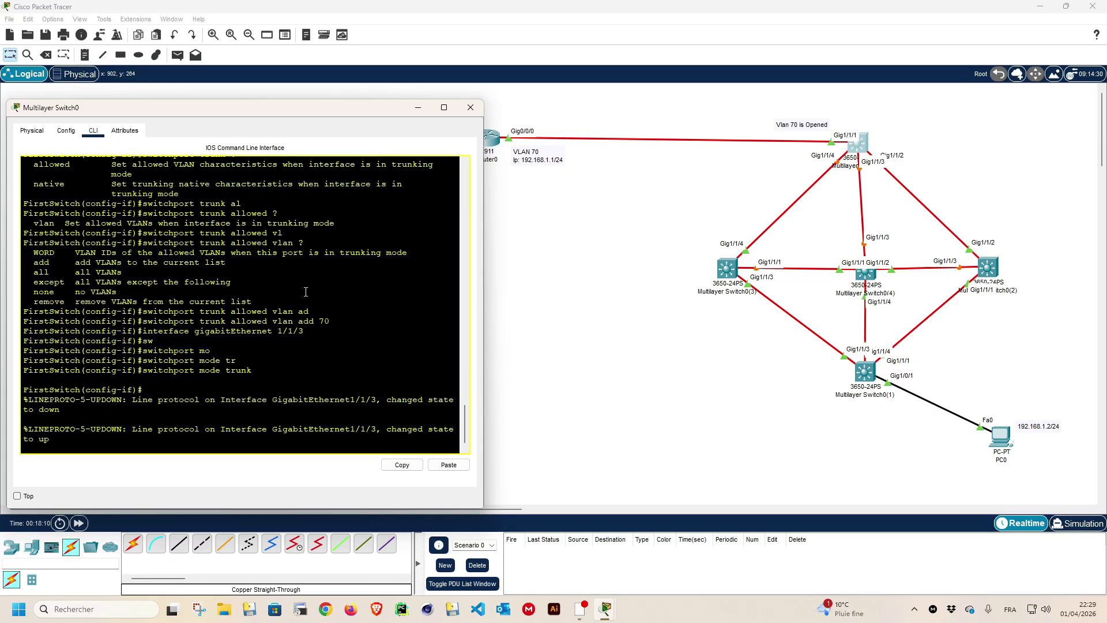
Step: Start a switchport trunk allowed vlan command for gigabitEthernet 1/1/3 and list its available options
key("Return")
type("sw")
key("Tab")
type("tr")
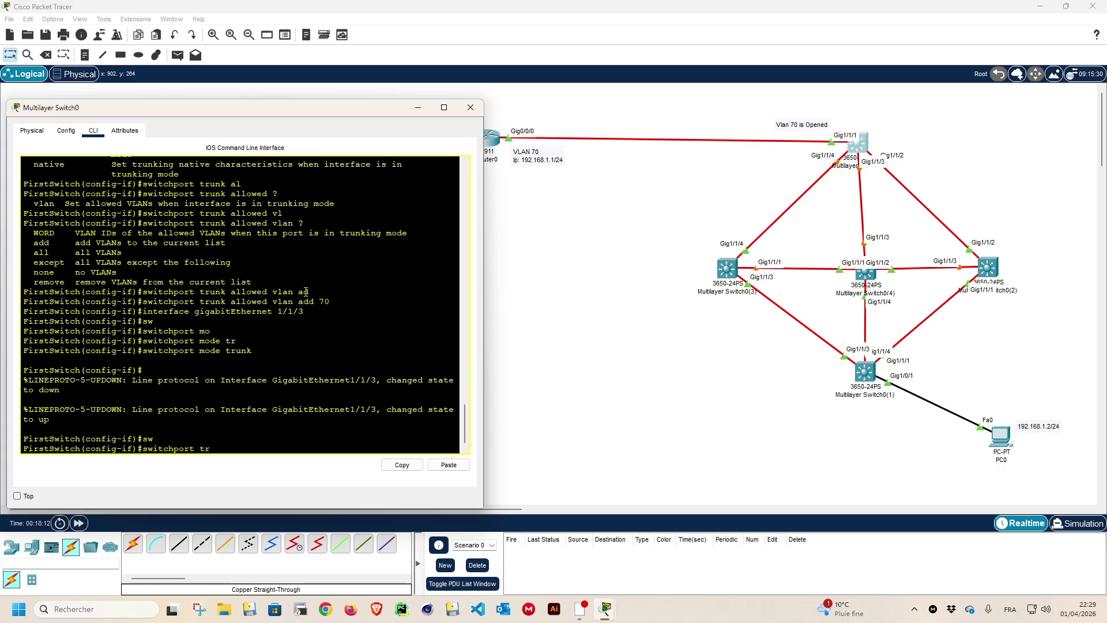
key("Tab")
type("al")
key("Tab")
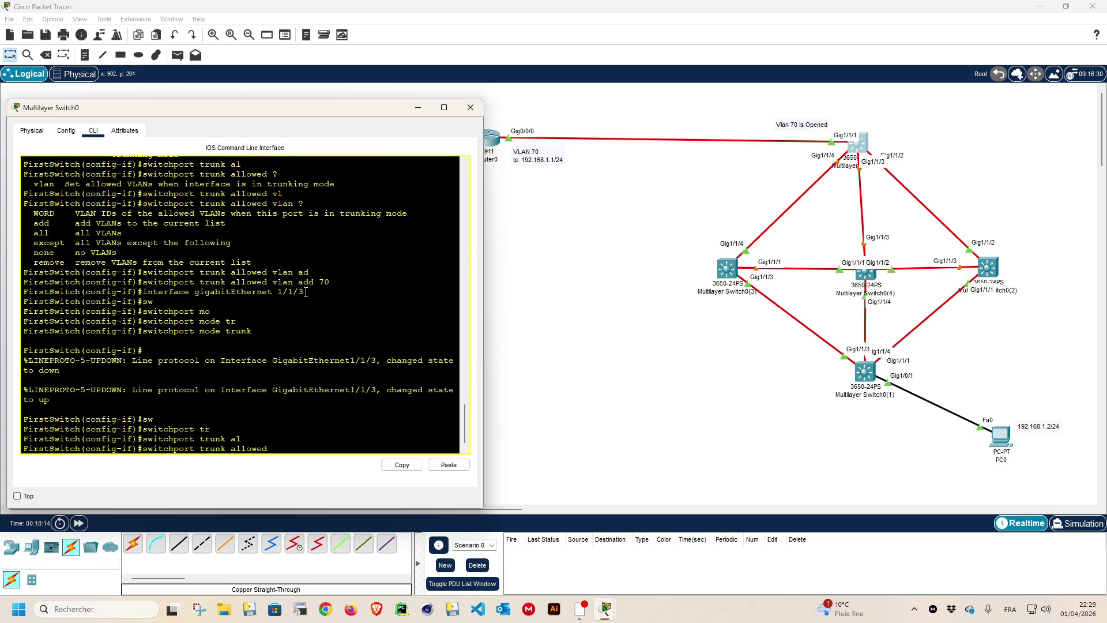
type("vl")
key("Tab")
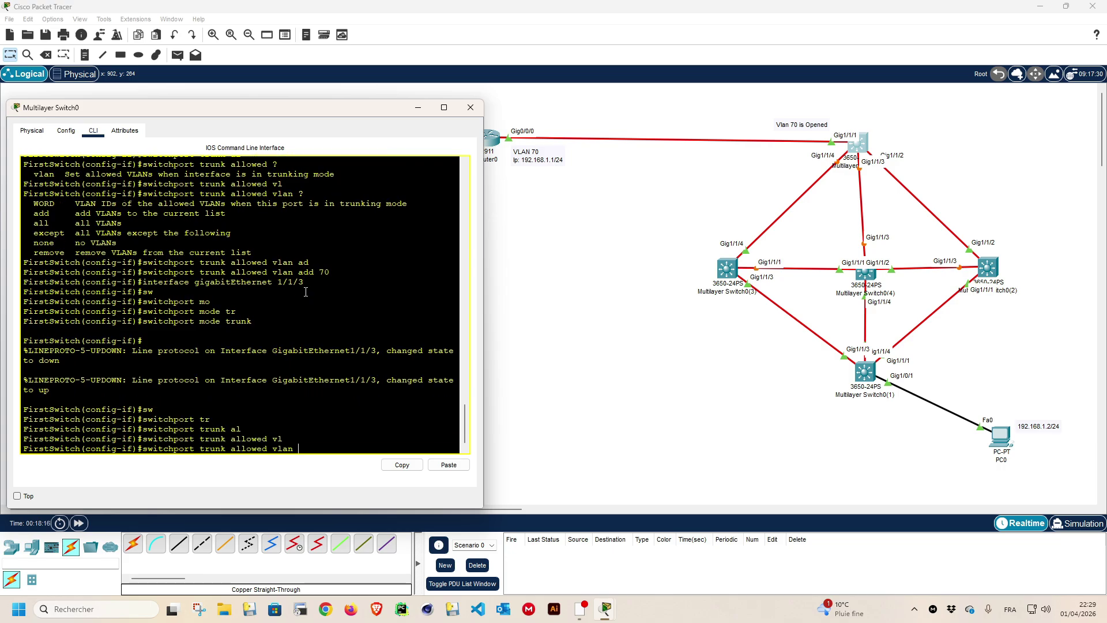
type("70 ")
type("a")
key("BackSpace")
key("BackSpace")
type("?")
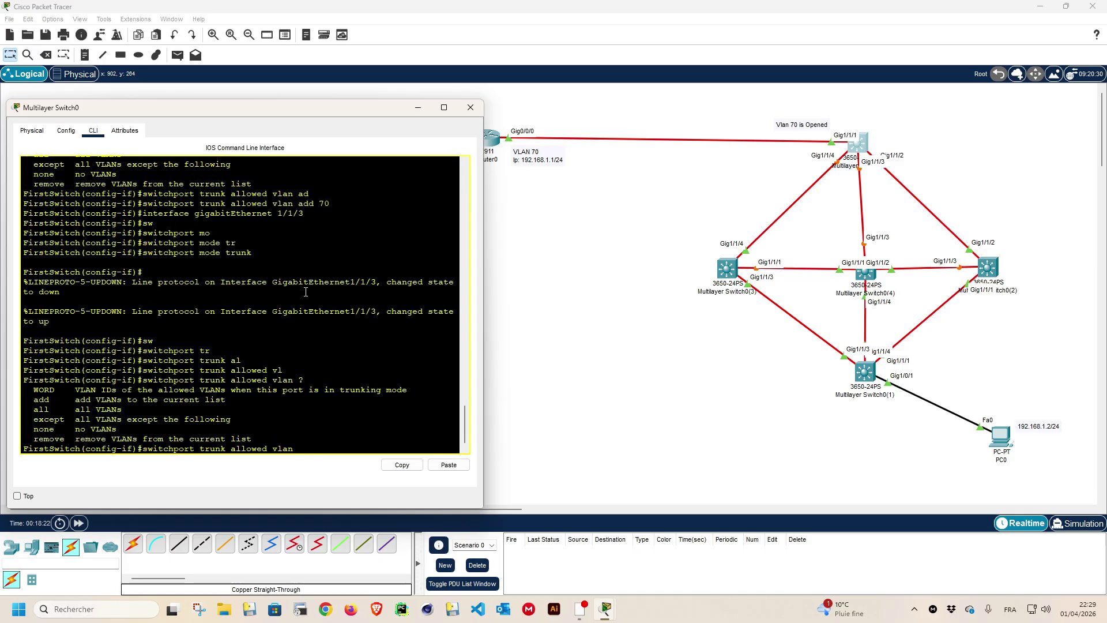
Step: Add VLAN 70 to the allowed VLANs of the gigabitEthernet 1/1/3 trunk and exit interface configuration
type("ads")
key("Tab")
key("BackSpace")
key("Tab")
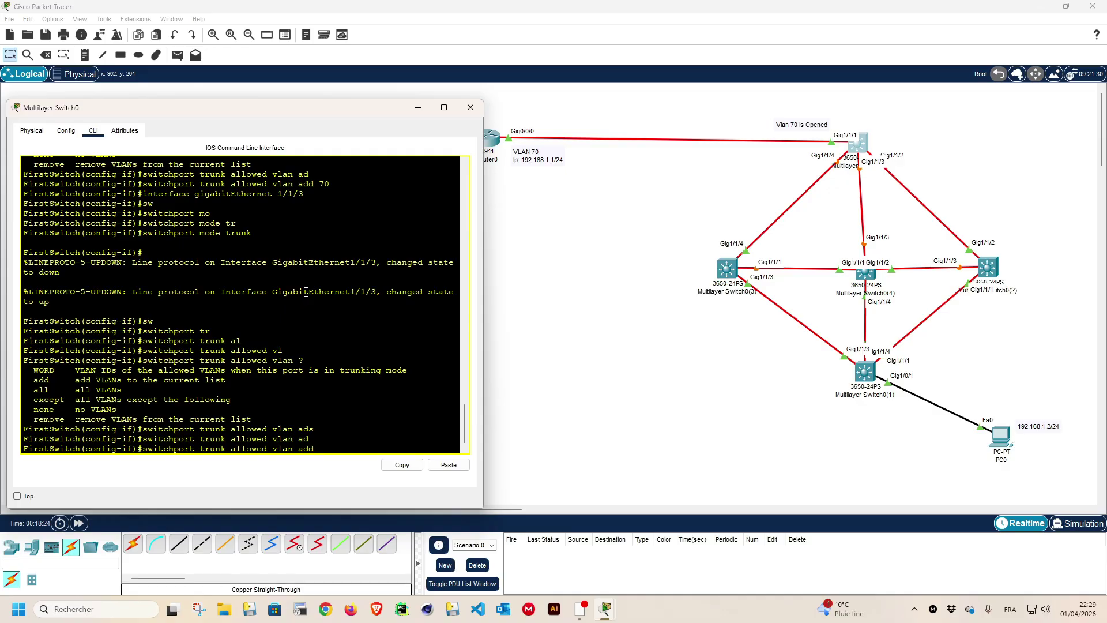
type("70")
key("Return")
type("exit")
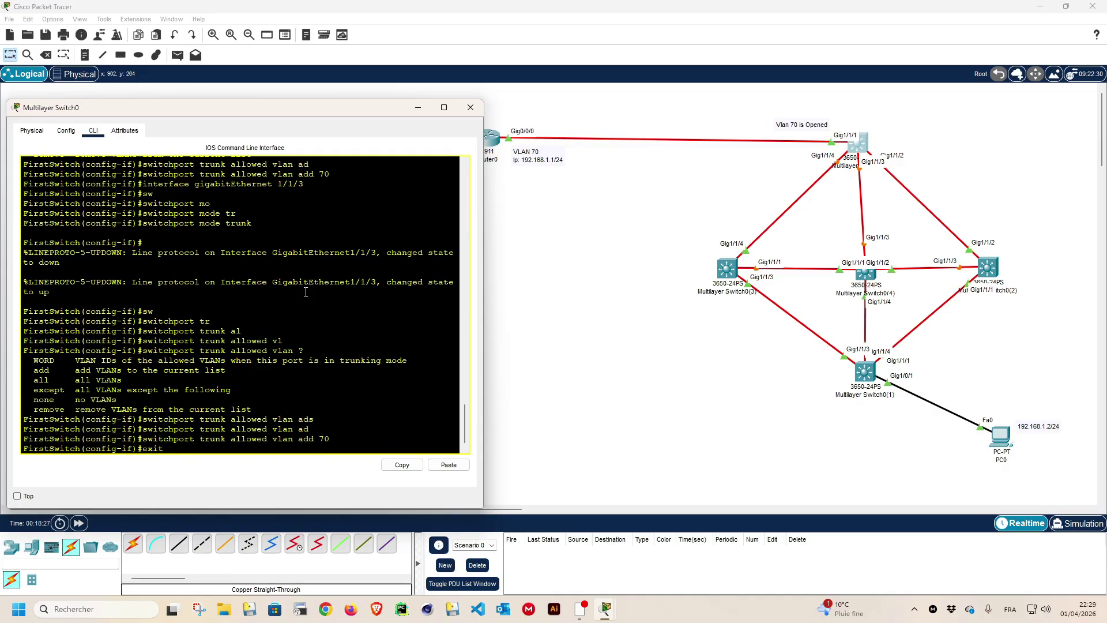
key("Return")
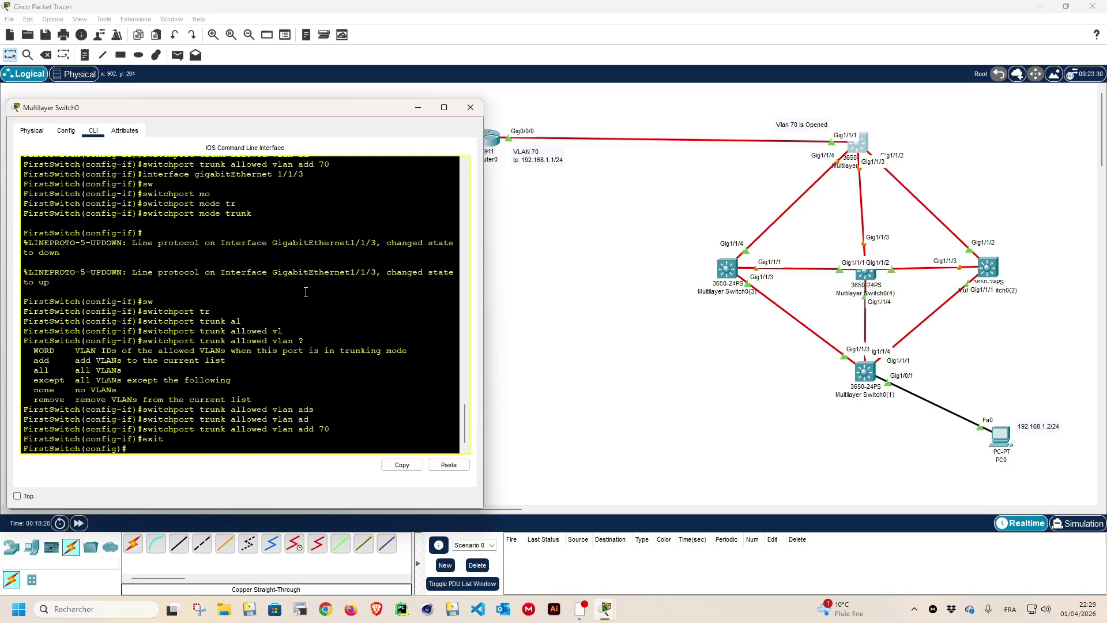
Step: Duplicate the "Vlan 70 is Opened" note and place the copy just below the Gig1/1/3 port of Multilayer Switch0
left_click(829, 124)
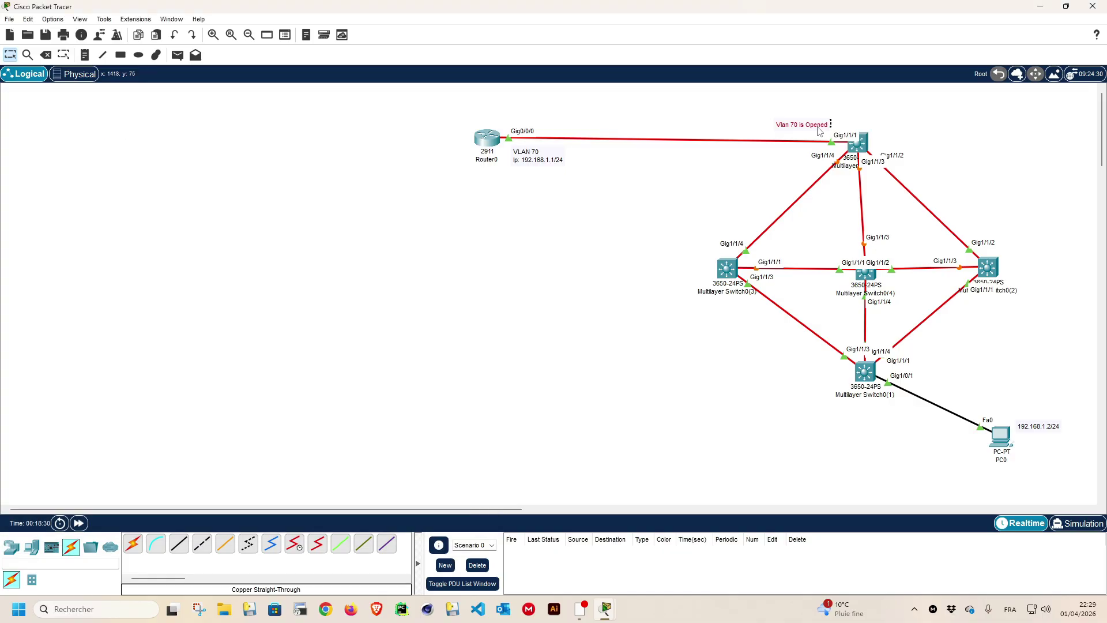
key("ctrl+v")
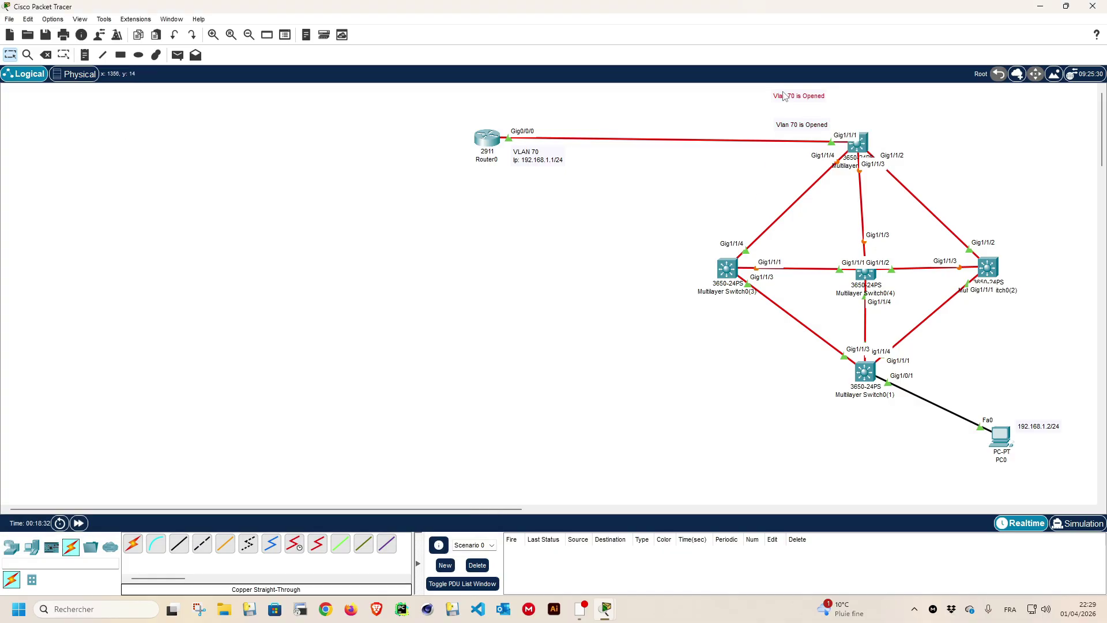
left_click_drag(786, 95, 863, 186)
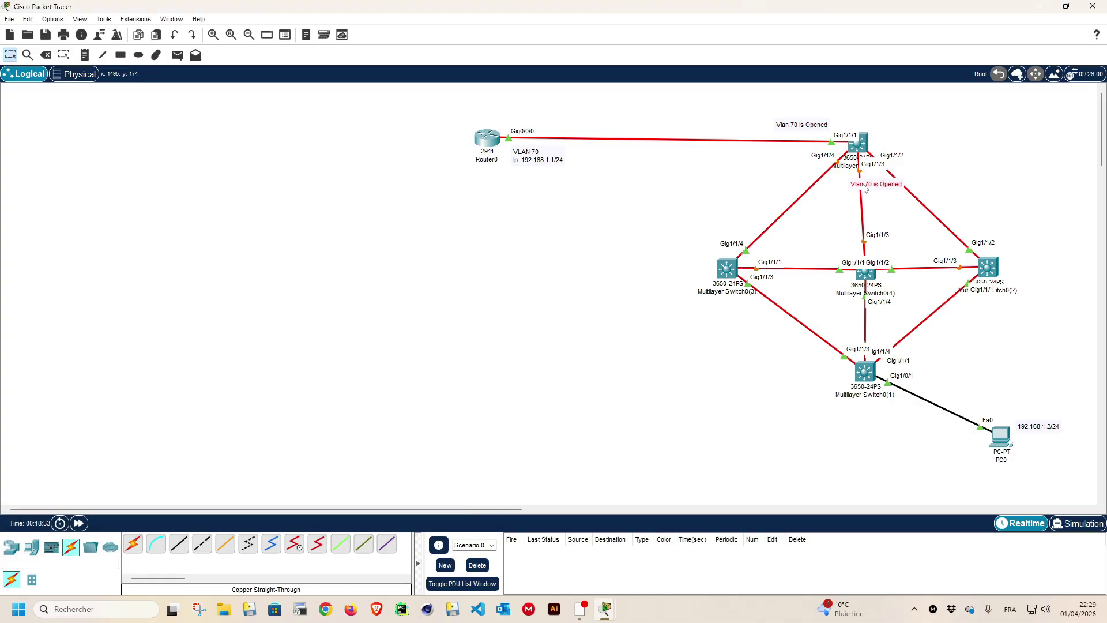
double_click(849, 181)
left_click(835, 214)
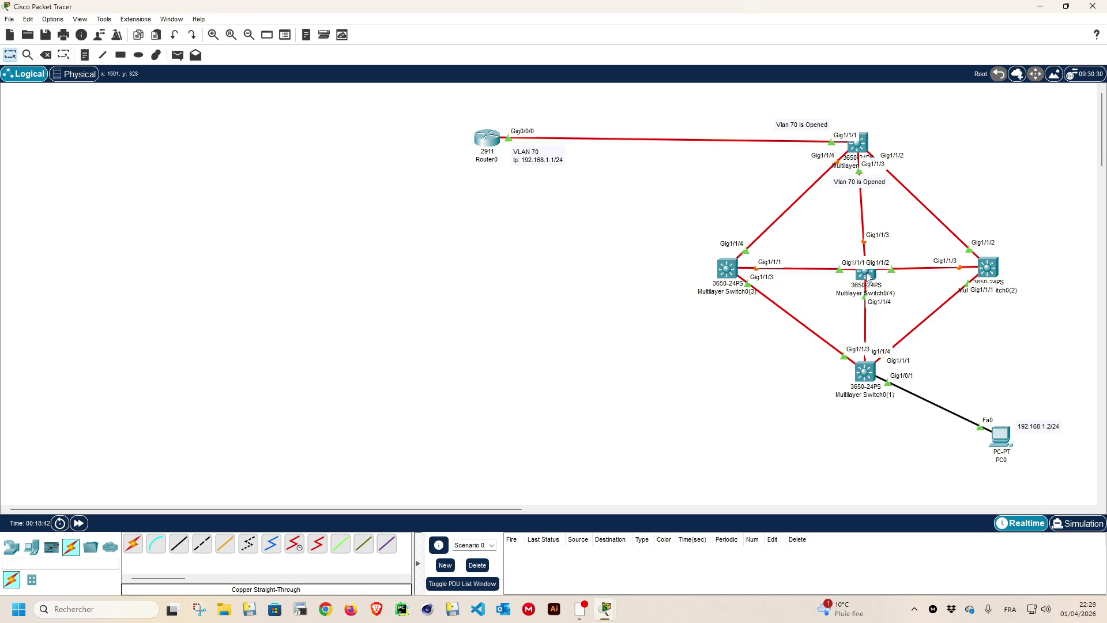
Step: Open the command line of Multilayer Switch0(4) and enter global configuration mode with configure terminal
left_click(868, 274)
left_click_drag(681, 137, 487, 113)
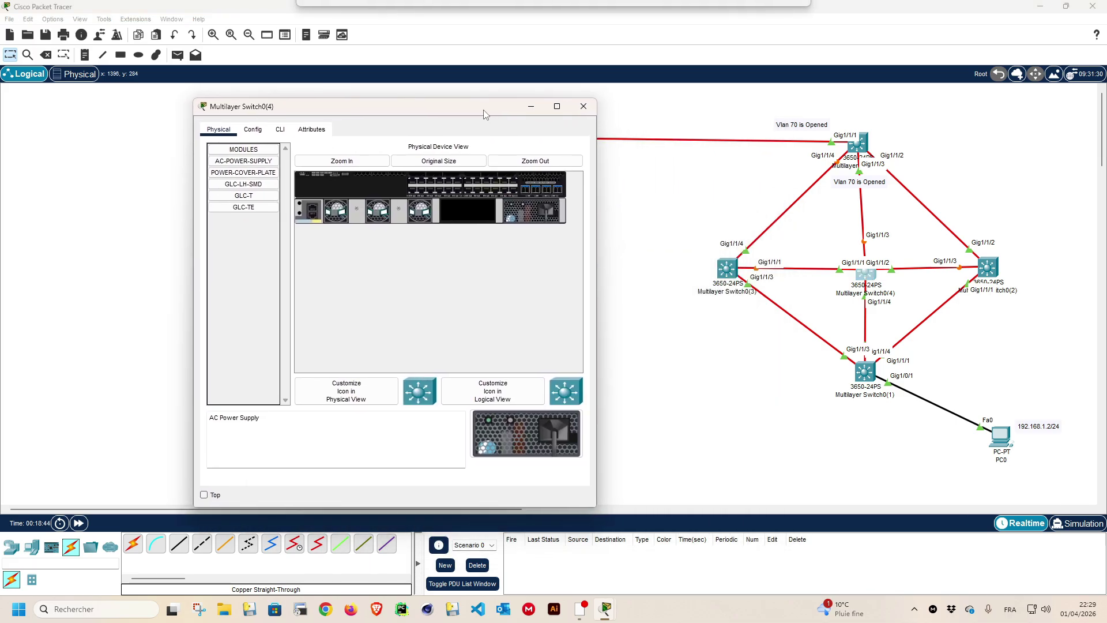
left_click(280, 129)
key("Return")
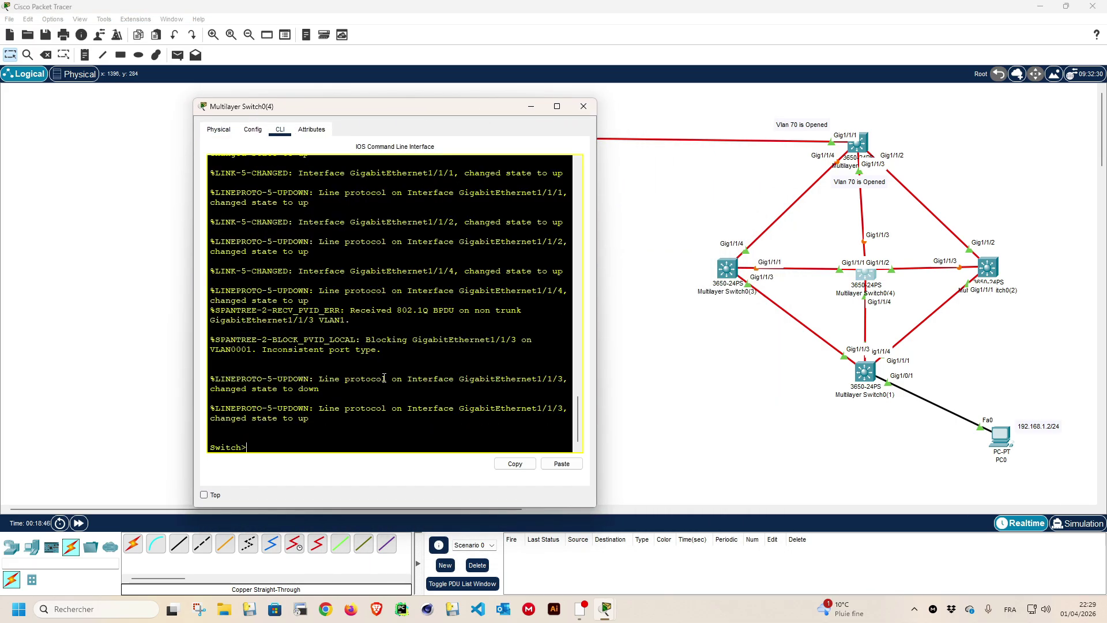
type("en")
key("Return")
type("conf")
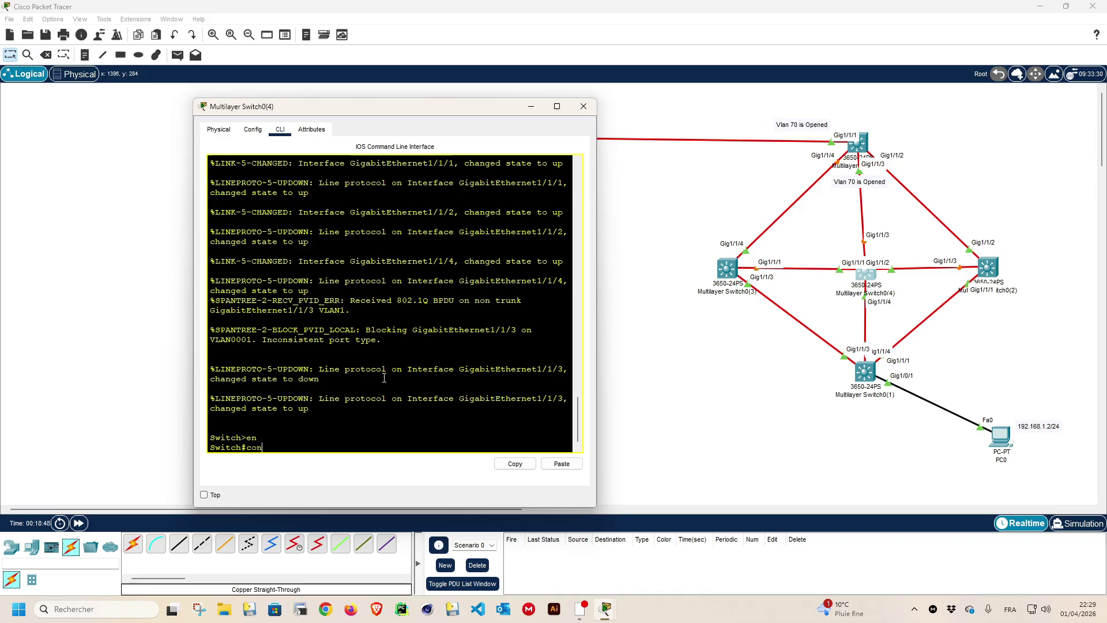
key("Tab")
type("ter")
key("Tab")
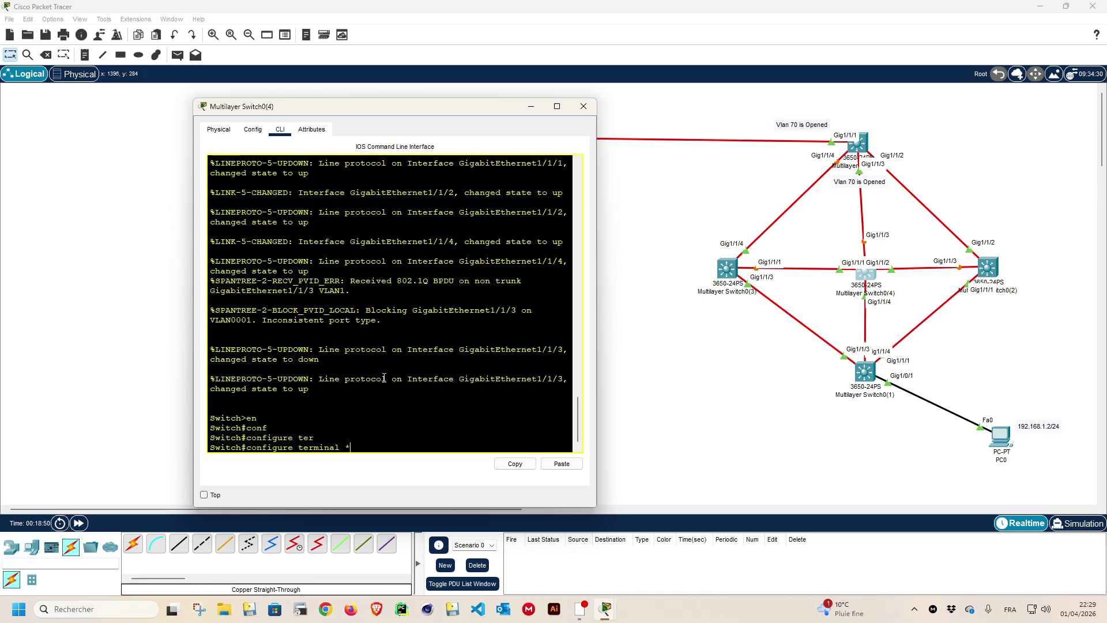
key("Return")
type("sw")
key("Tab")
type("s")
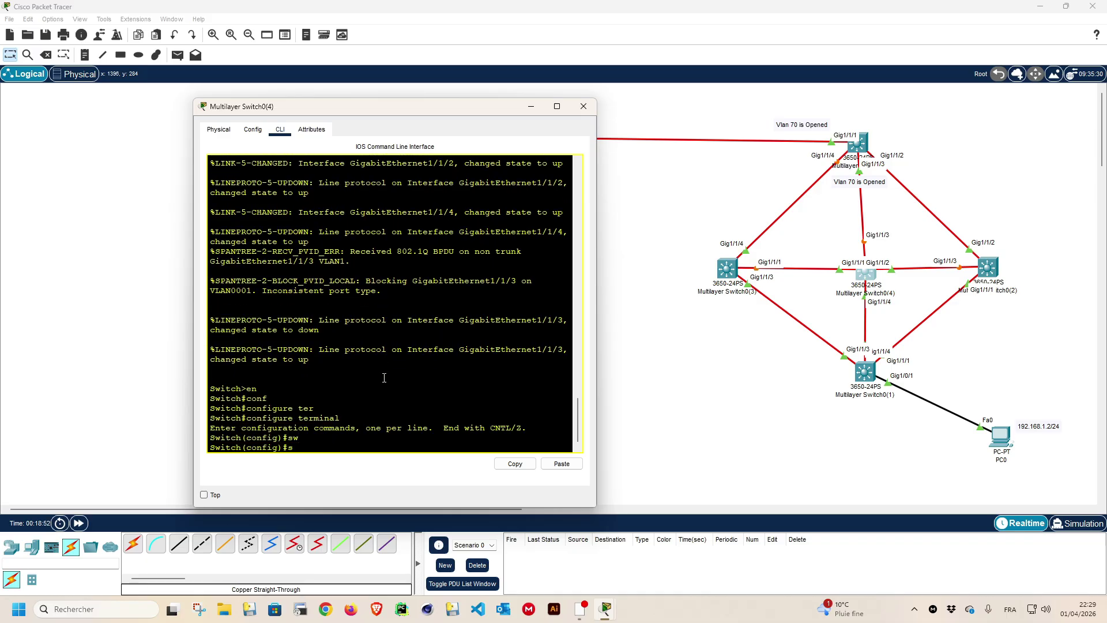
key("BackSpace")
Step: Enter configuration of interface gigabitEthernet 1/1/2 on Multilayer Switch0(4)
type("in")
key("Tab")
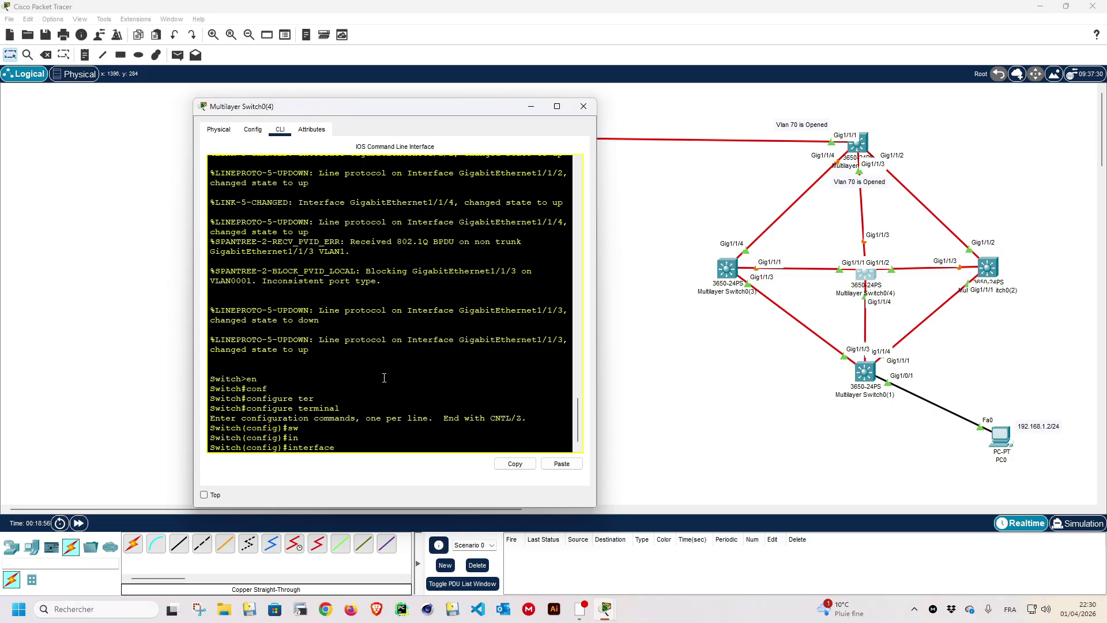
type("vl")
key("Tab")
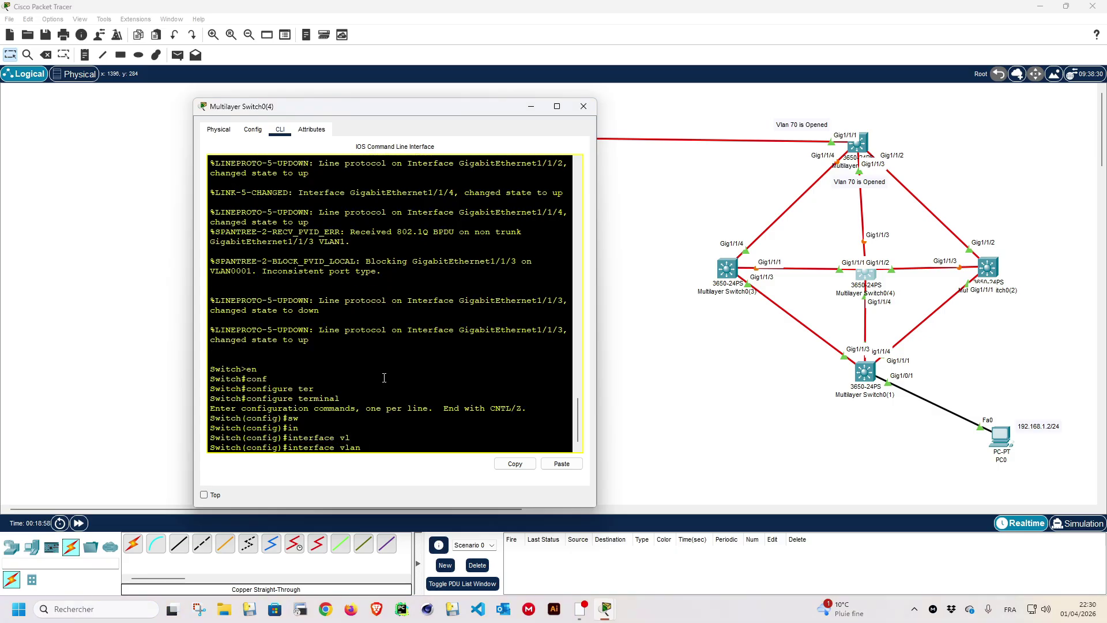
key("BackSpace")
key("BackSpace")
key("BackSpace")
key("BackSpace")
type("gi")
key("Tab")
type("1/1/2")
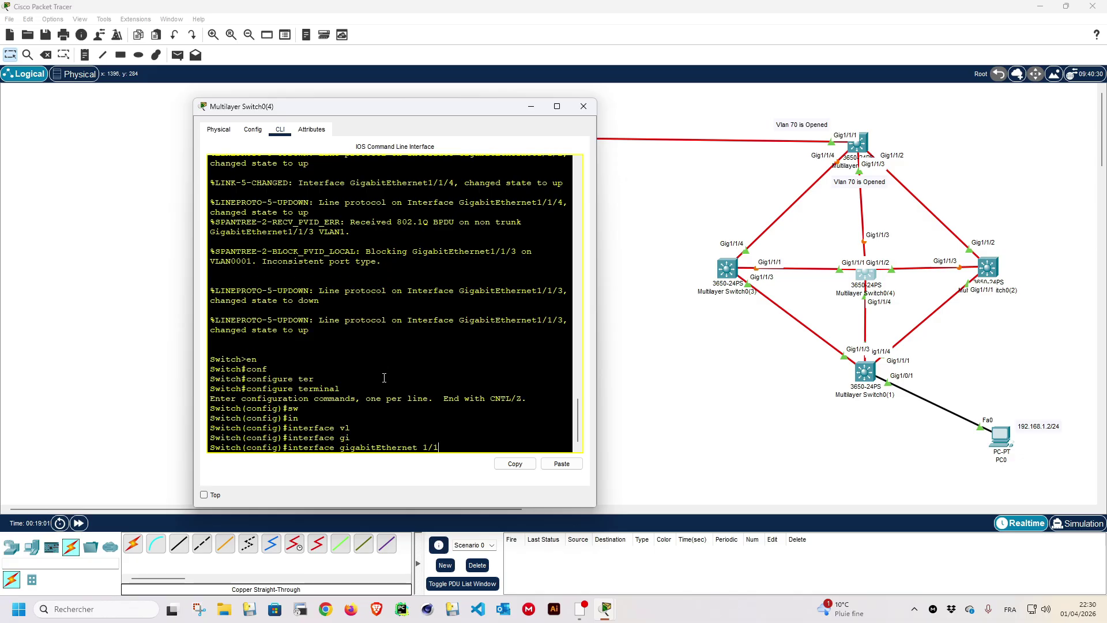
key("Return")
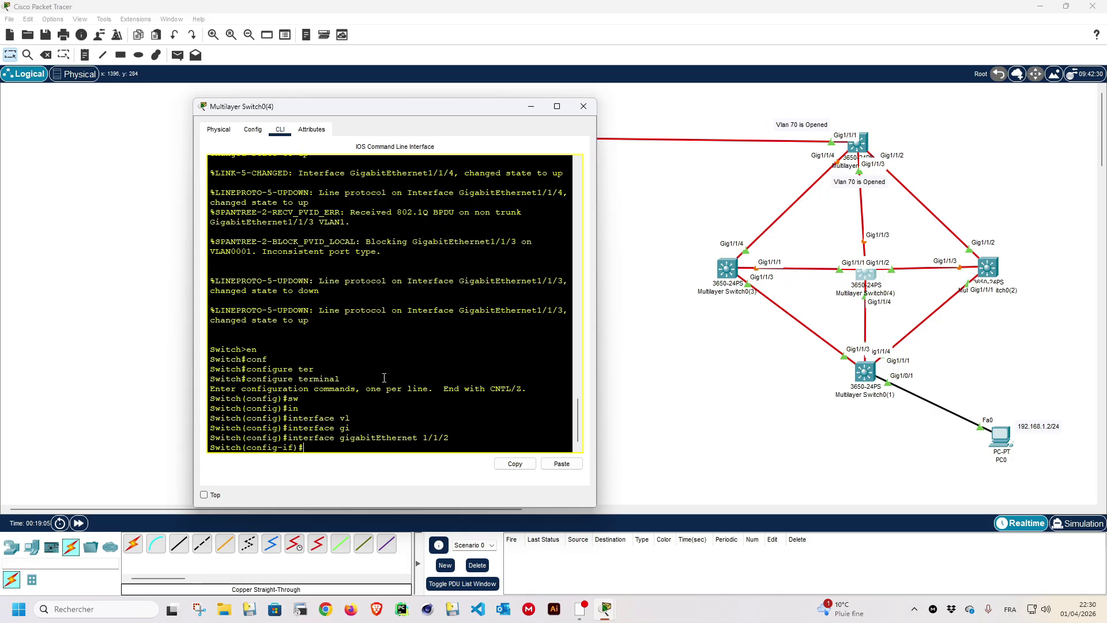
Step: Enter configuration of interface gigabitEthernet 1/1/3 on Multilayer Switch0(4) and set its switchport mode to trunk
key("Up")
key("BackSpace")
type("3")
key("Return")
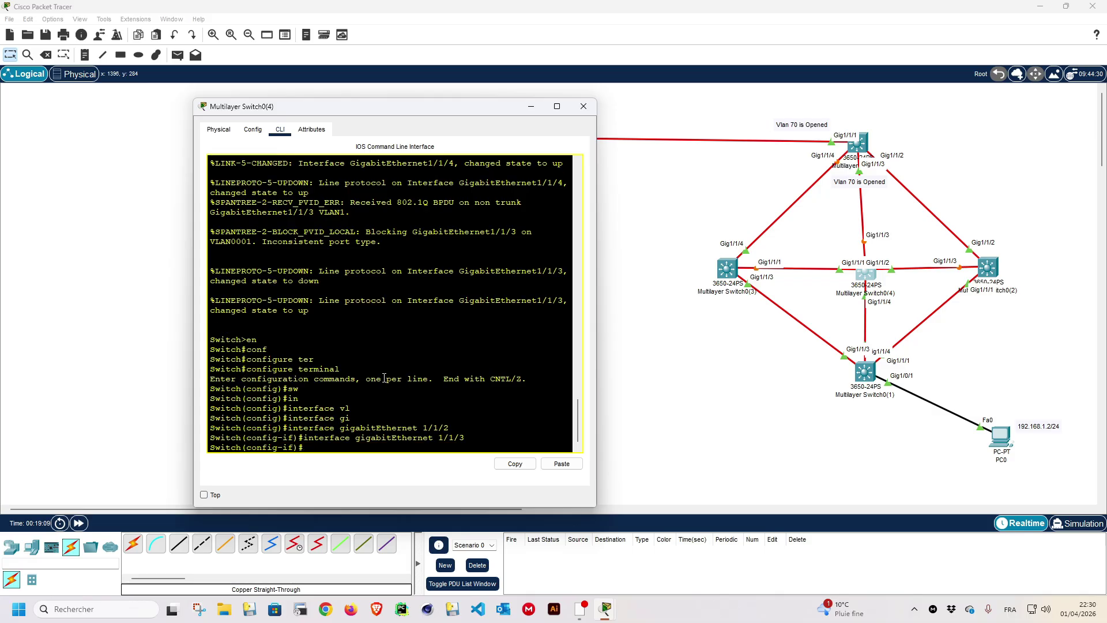
type("sw")
key("Tab")
type("mo")
key("Tab")
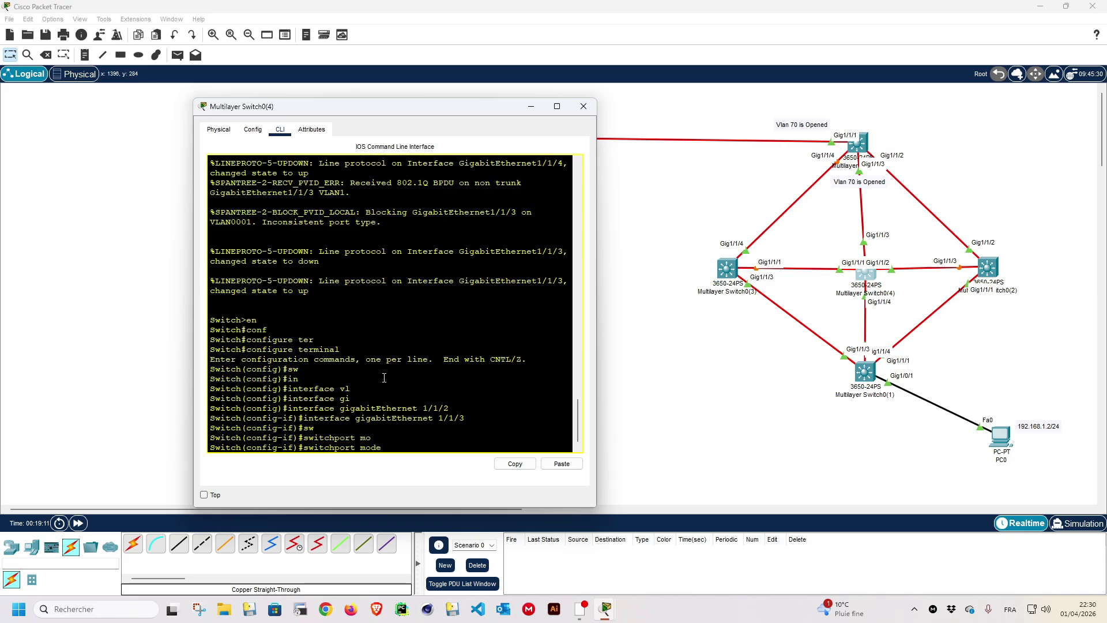
type("tr")
key("Tab")
key("Return")
Step: Add VLAN 70 to the allowed VLANs of the gigabitEthernet 1/1/3 trunk on Multilayer Switch0(4)
type("sw")
key("Tab")
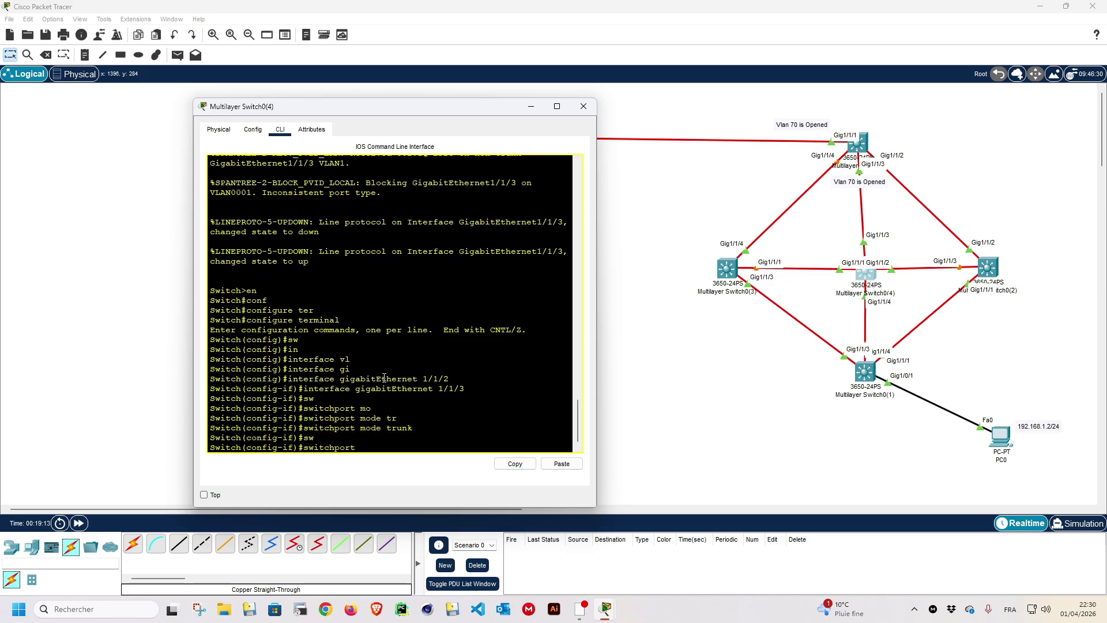
type("tr")
key("Tab")
type("al")
key("Tab")
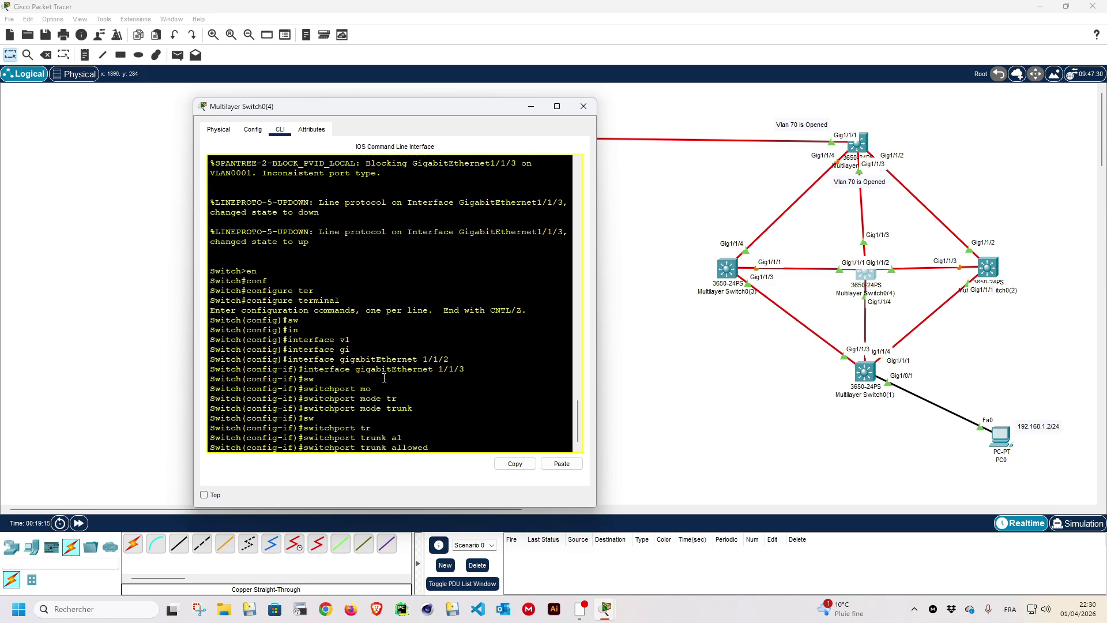
type("vl")
key("Tab")
type("allowe")
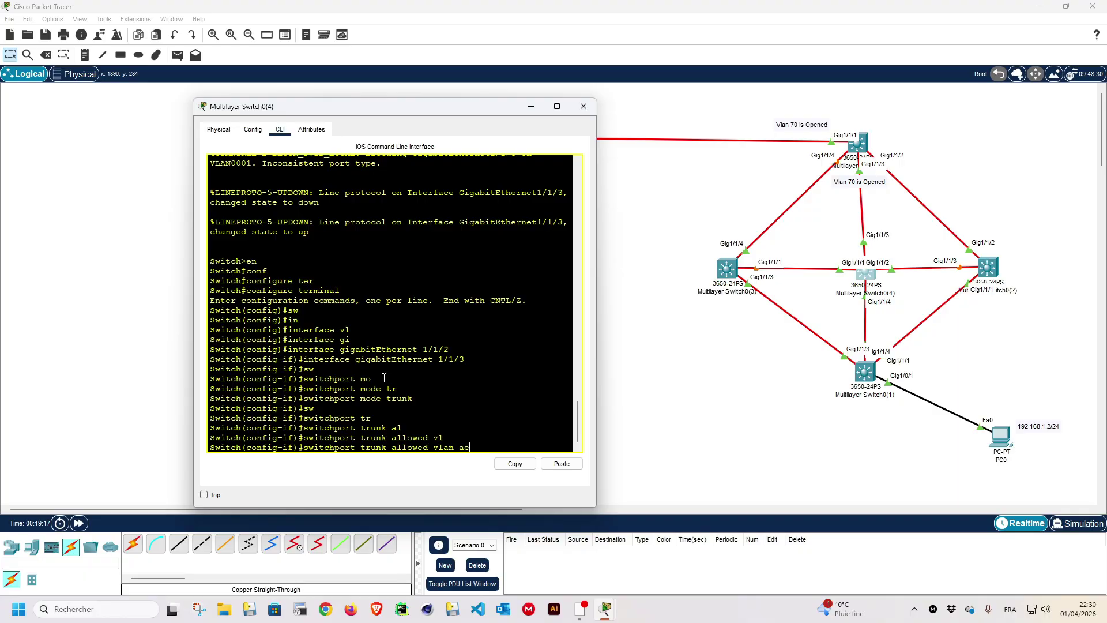
type("d")
key("Tab")
type("70")
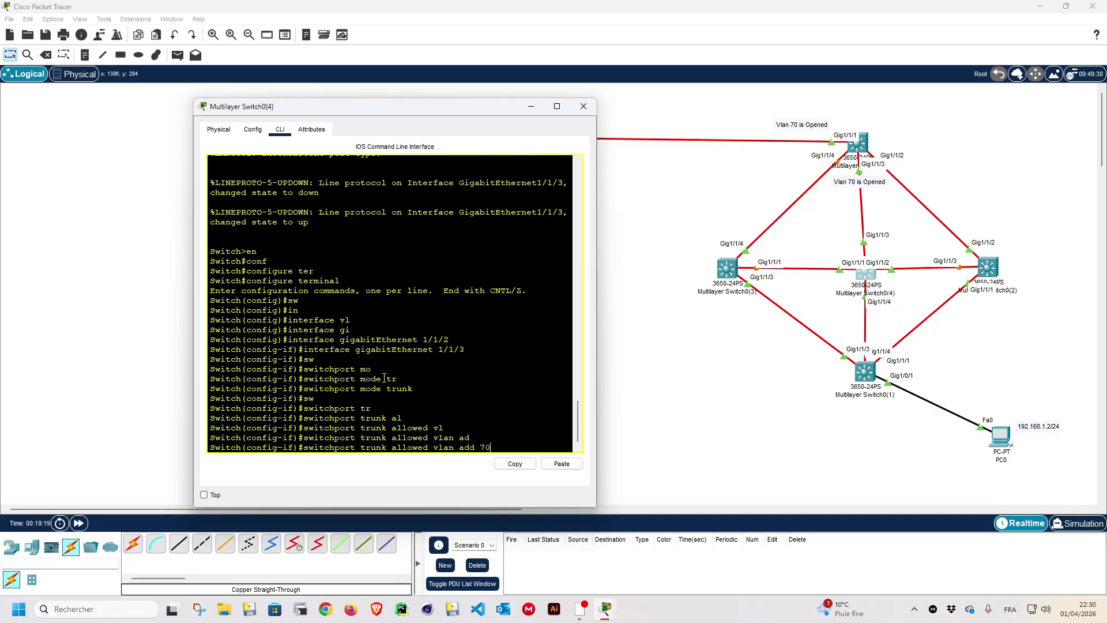
key("Return")
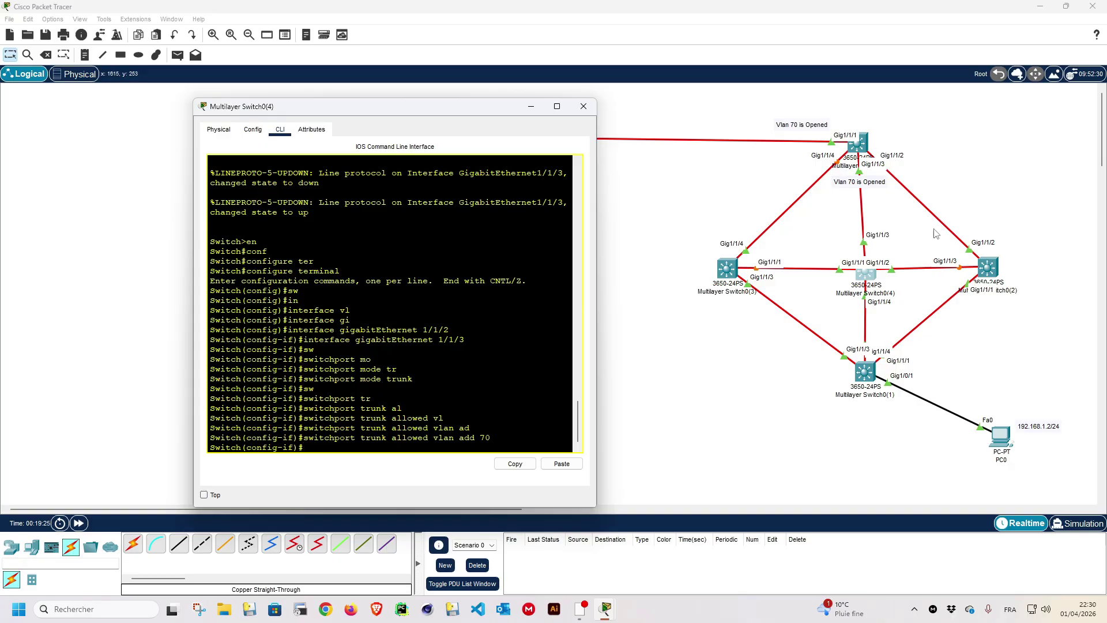
Step: Copy a "Vlan 70 is Opened" label and place the copy above Multilayer Switch0(4), beside its Gig1/1/3 port
left_click(834, 120)
left_click_drag(834, 115, 797, 130)
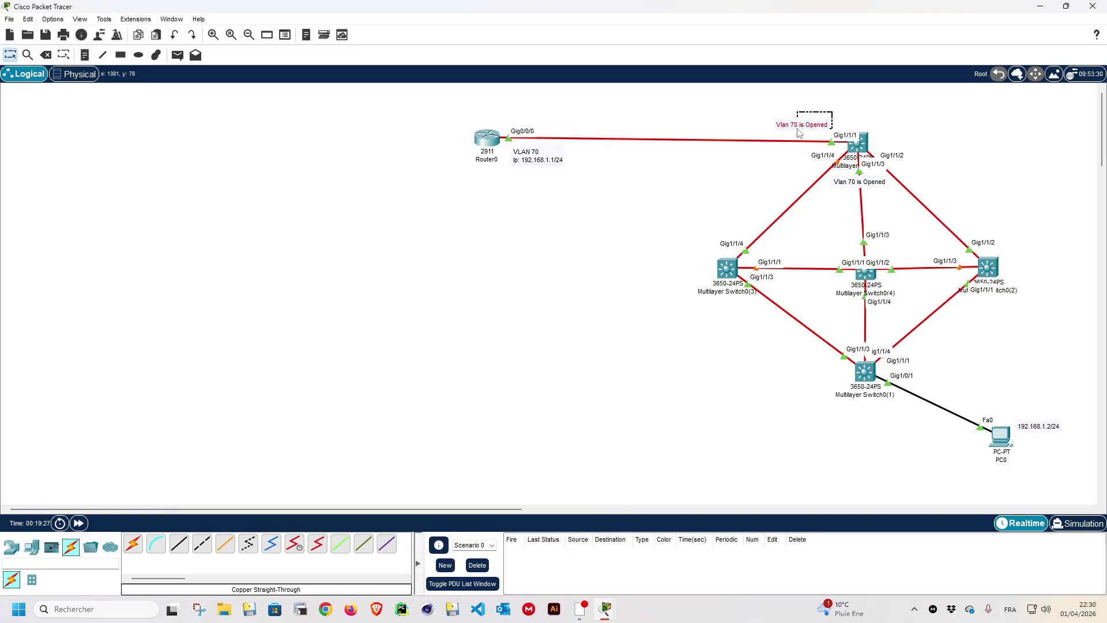
key("ctrl+c")
key("ctrl+v")
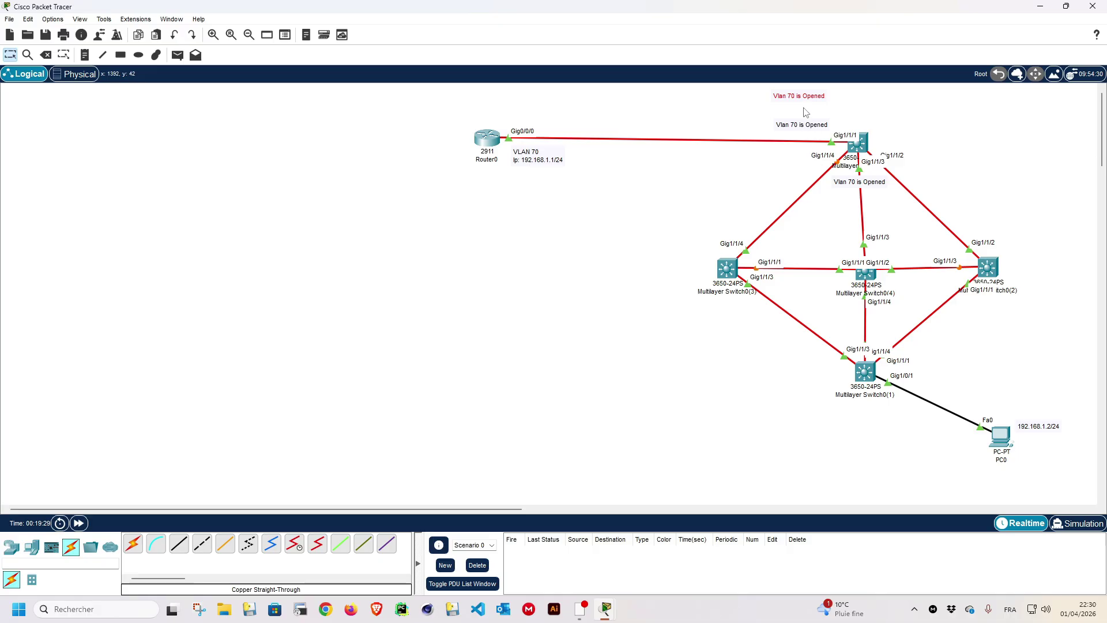
left_click_drag(804, 88, 865, 193)
double_click(775, 121)
left_click_drag(790, 100, 856, 230)
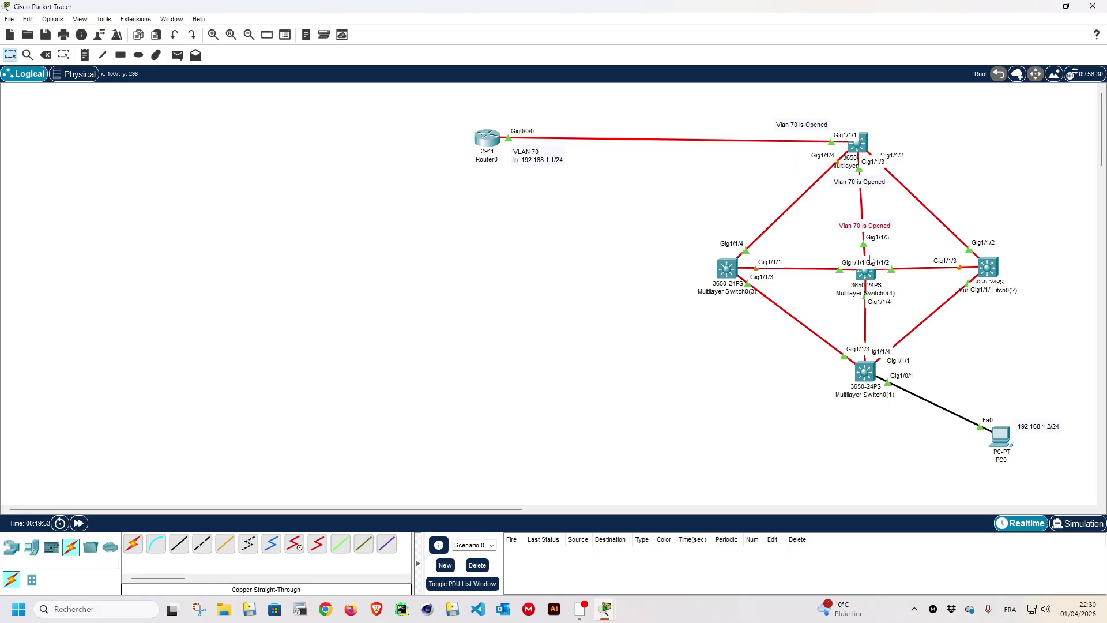
Step: Reopen the command line of Multilayer Switch0(4) and enter configuration of interface gigabitEthernet 1/1/4
left_click_drag(866, 271, 867, 277)
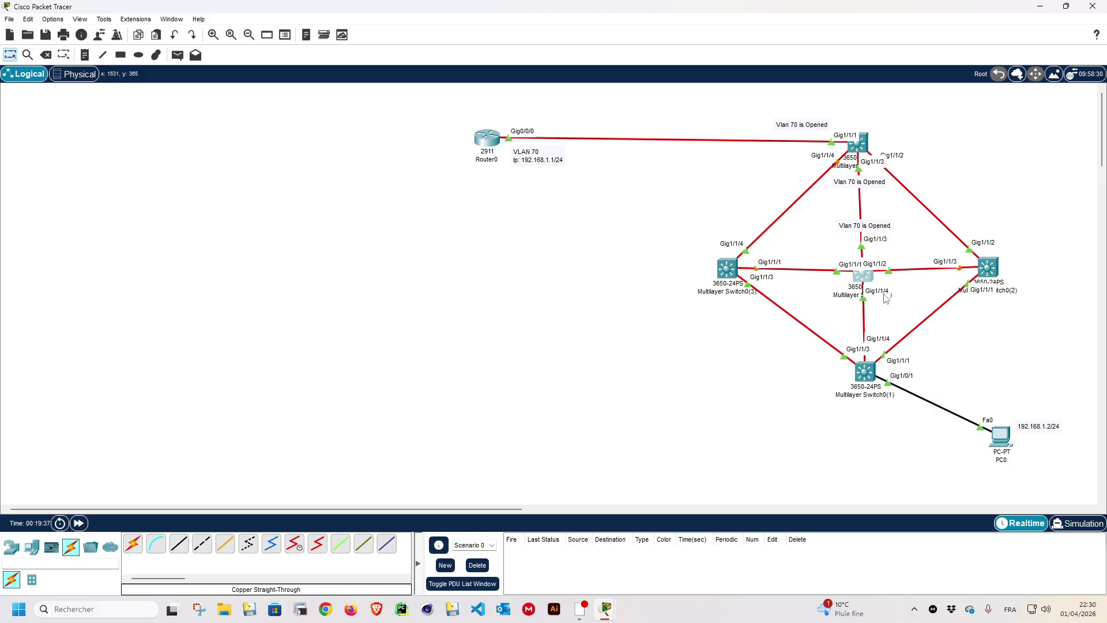
left_click(865, 280)
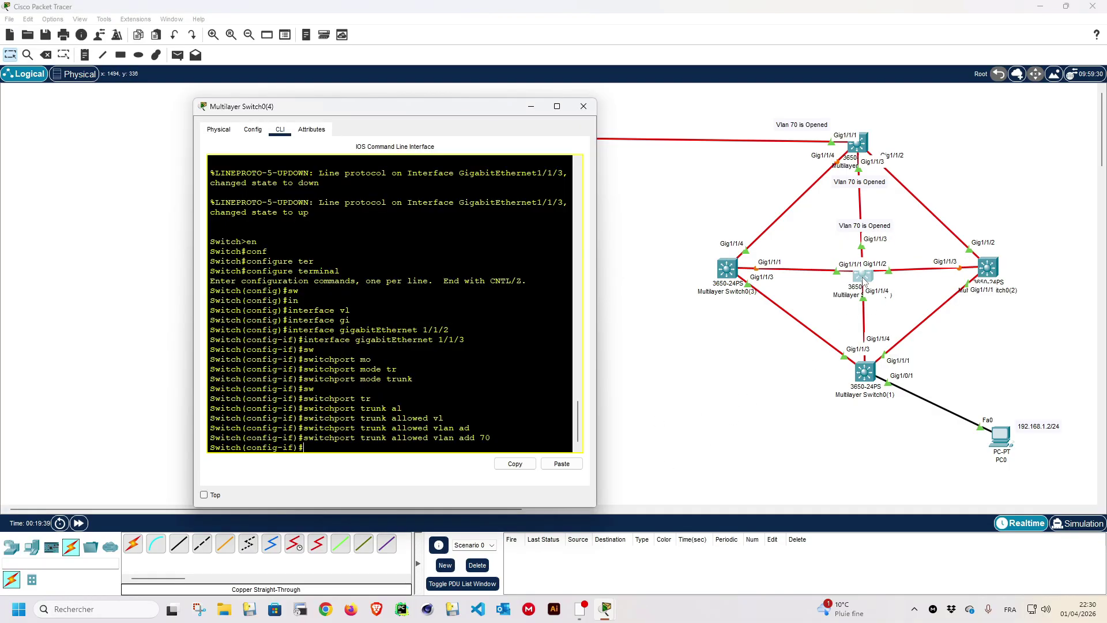
left_click_drag(478, 110, 415, 99)
key("Up")
key("Up")
key("Up")
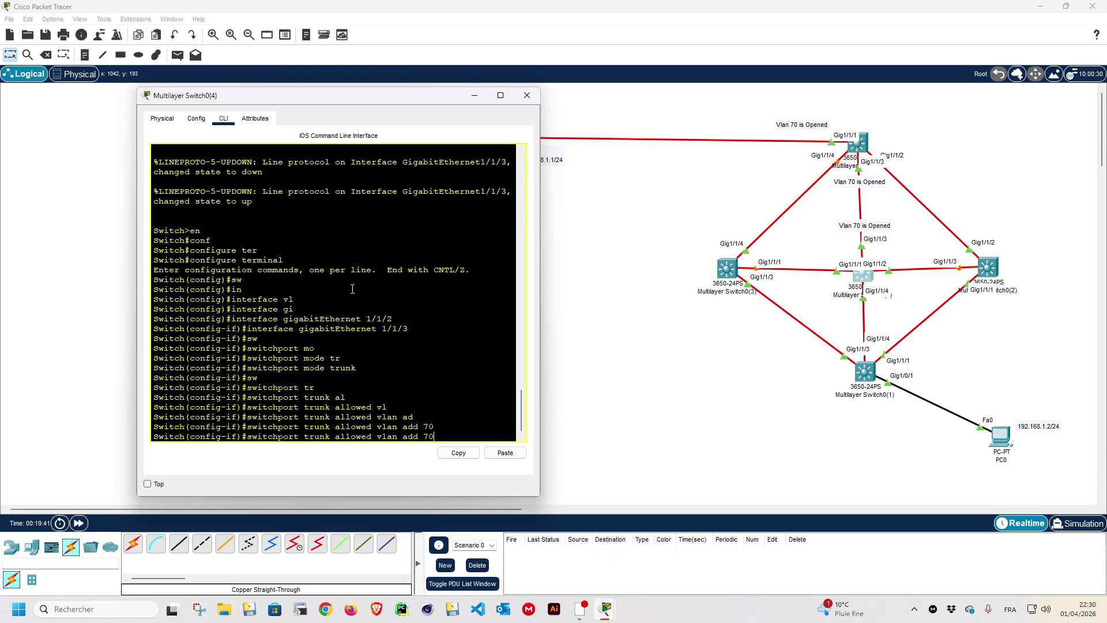
key("BackSpace")
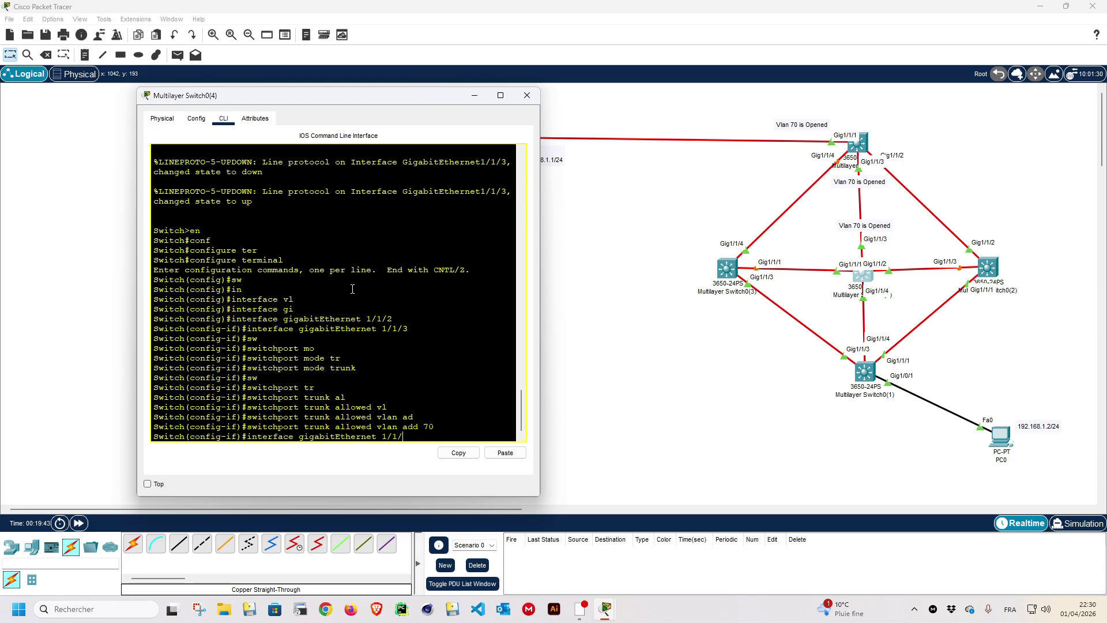
type("4")
key("Return")
Step: Set the switchport mode of gigabitEthernet 1/1/4 on Multilayer Switch0(4) to trunk
type("s")
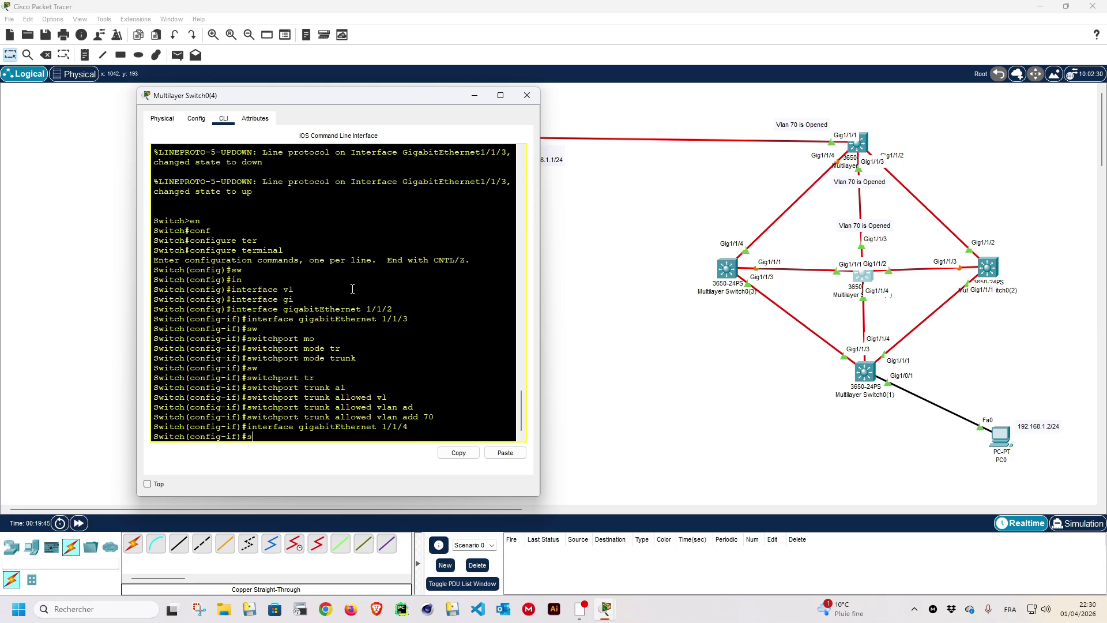
type("w")
key("Tab")
type("m")
type("o")
key("Tab")
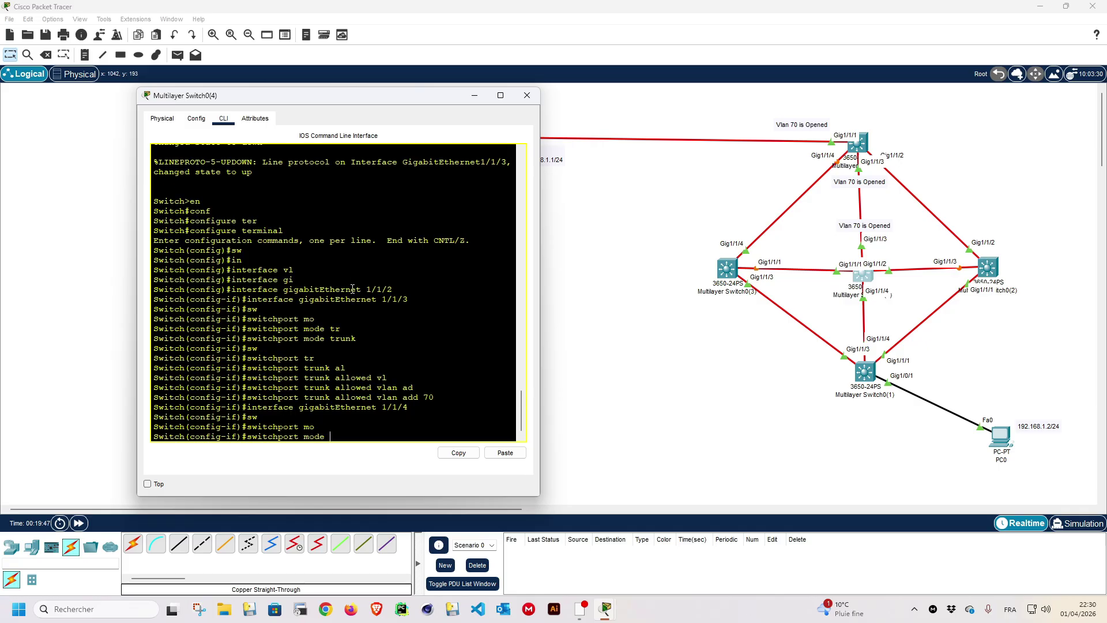
type("tr")
key("Tab")
key("Return")
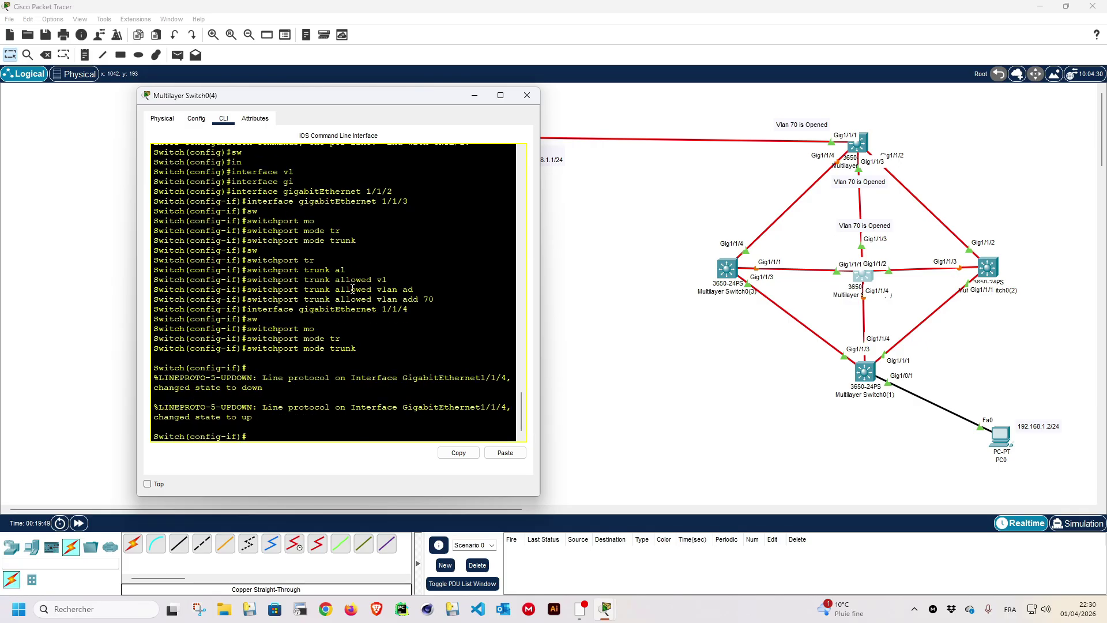
Step: Add VLAN 70 to the allowed VLANs of the gigabitEthernet 1/1/4 trunk on Multilayer Switch0(4)
type("sw")
key("Tab")
type("tr")
key("Tab")
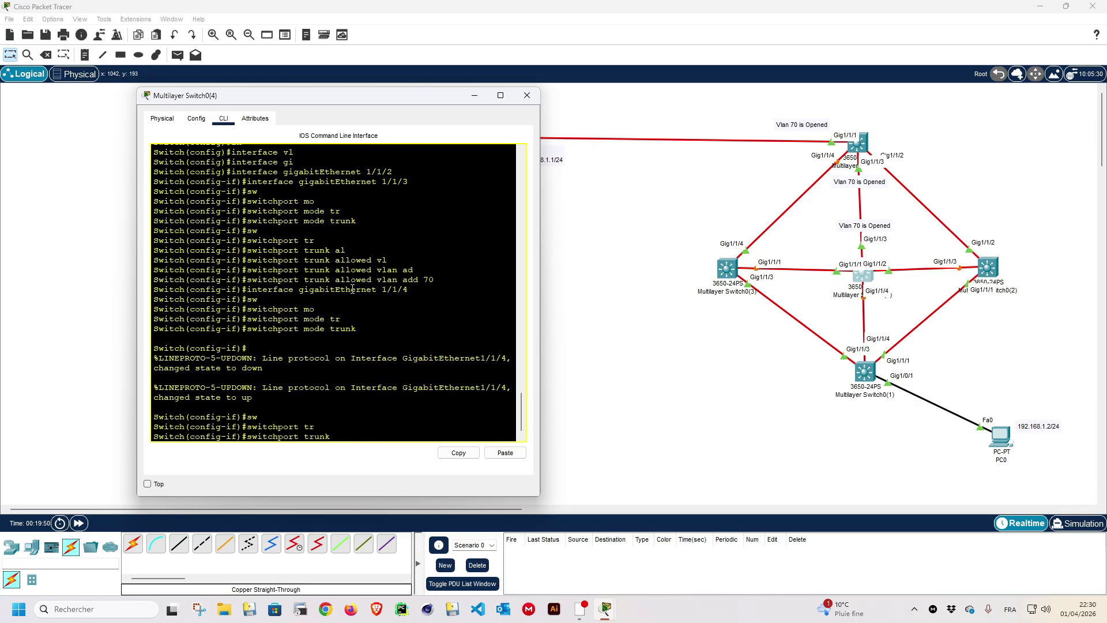
type("al")
key("Tab")
type("vl")
key("Tab")
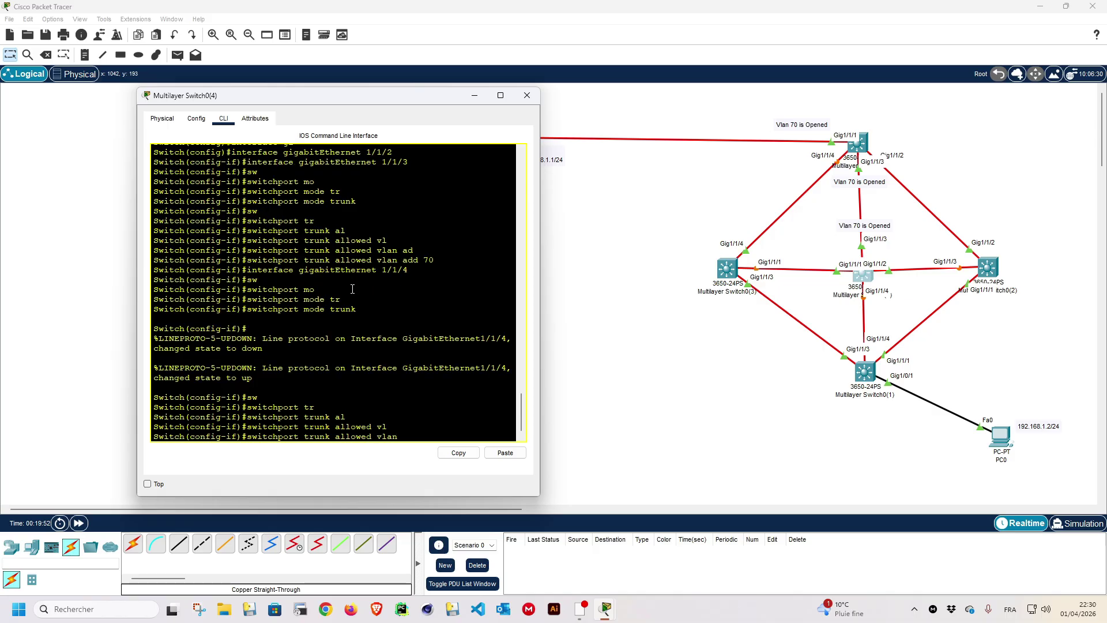
type("add")
key("Tab")
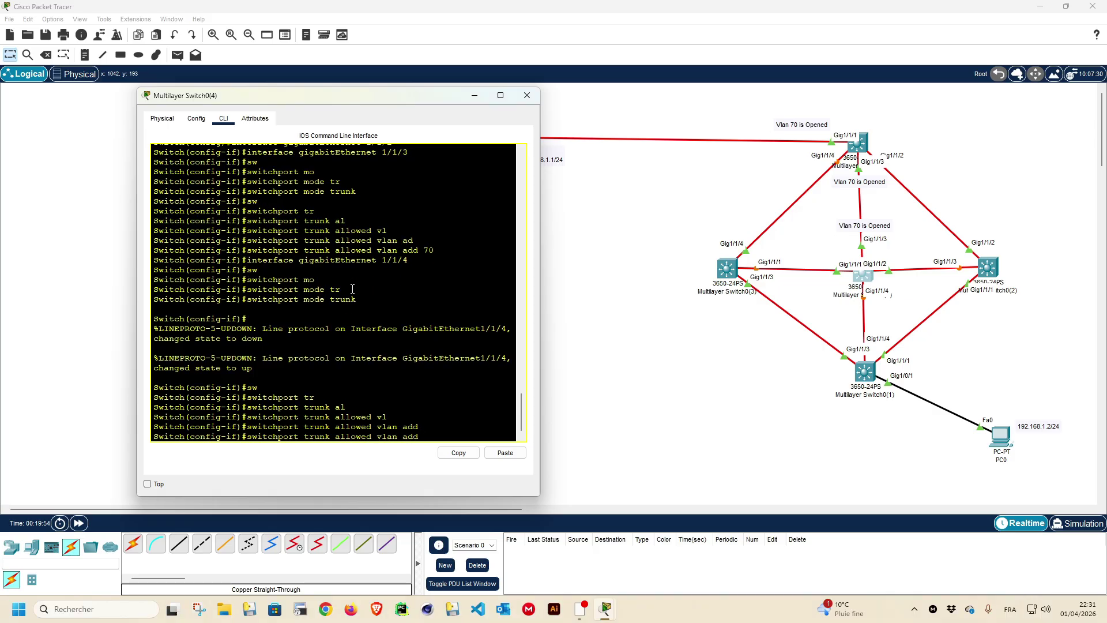
type("70")
key("Return")
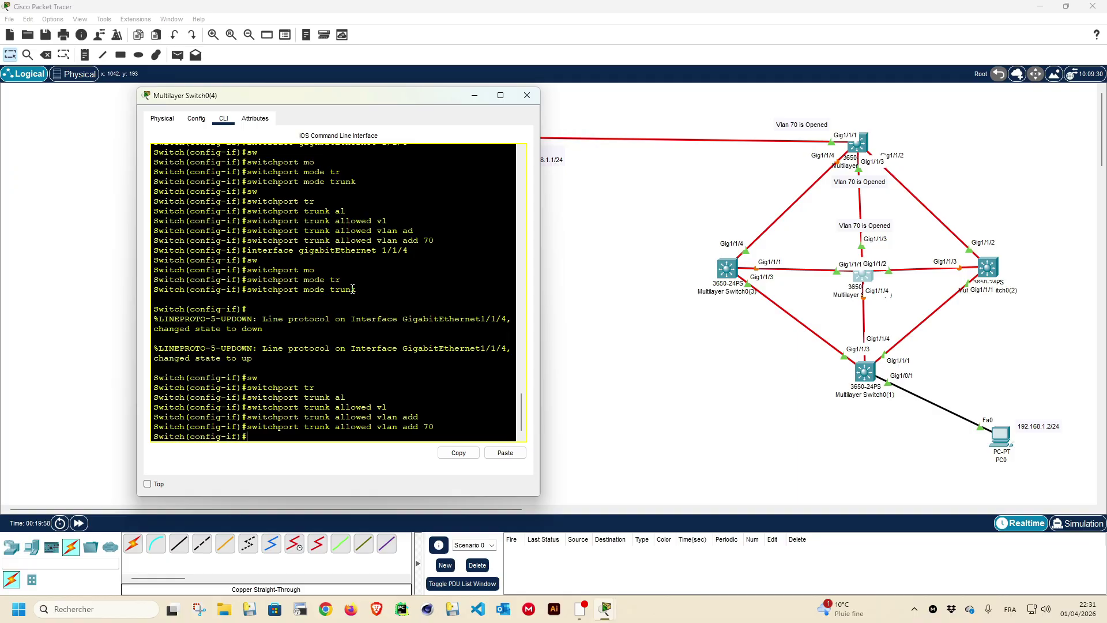
Step: Paste another "Vlan 70 is Opened" label and place it below Multilayer Switch0(4), beside its Gig1/1/4 port
left_click(708, 184)
key("ctrl+v")
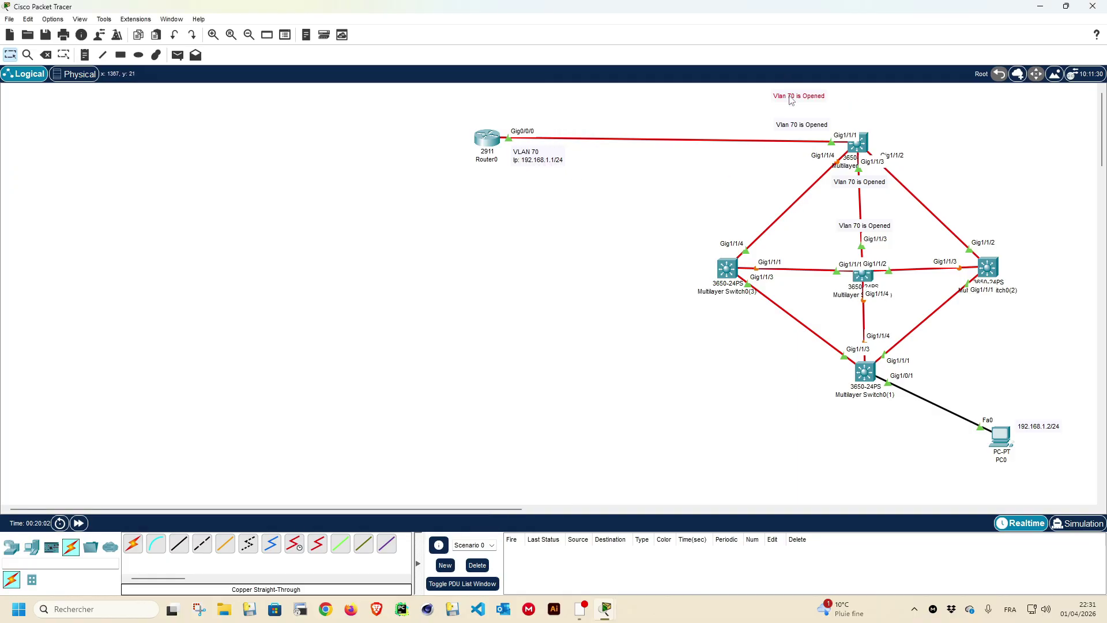
left_click_drag(790, 97, 858, 307)
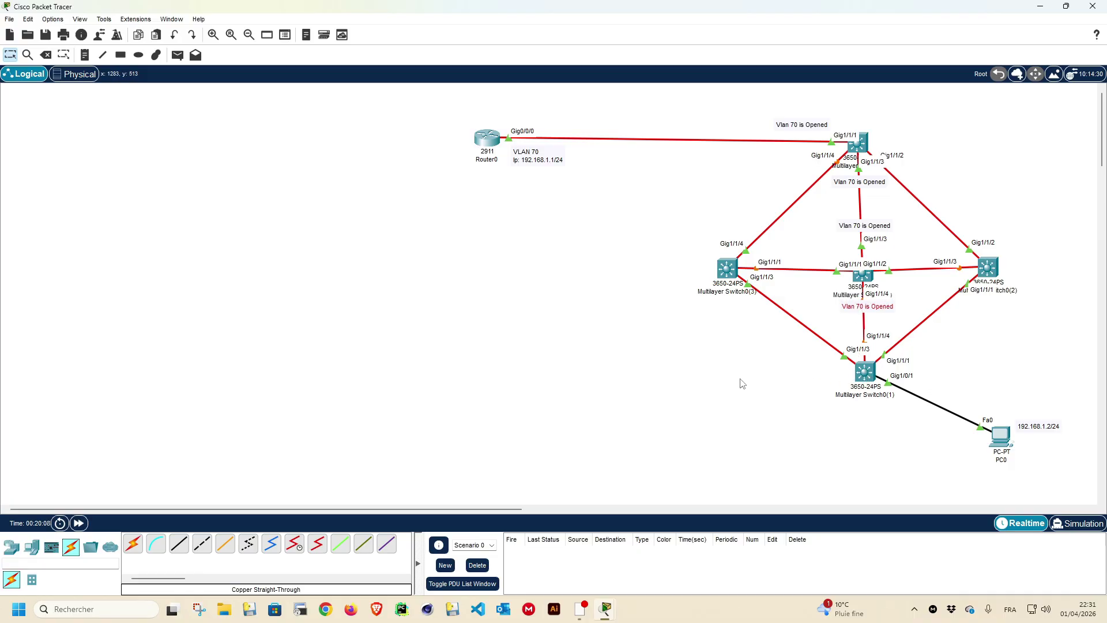
Step: Open the command line of Multilayer Switch0(1) and enter global configuration mode with configure terminal
left_click(864, 376)
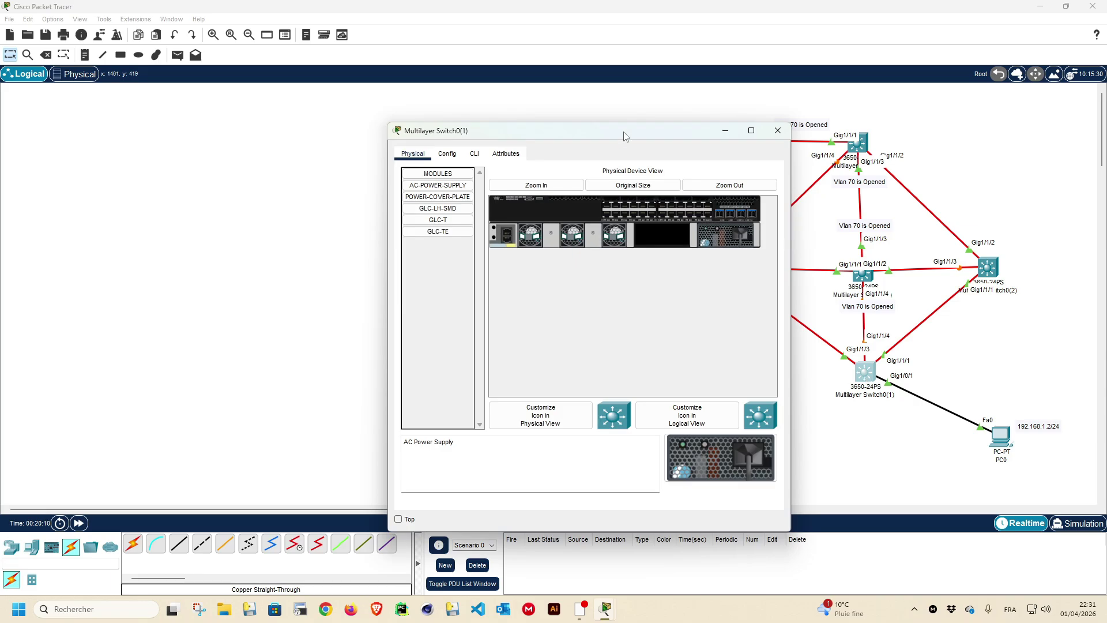
left_click_drag(625, 132, 345, 85)
left_click(196, 102)
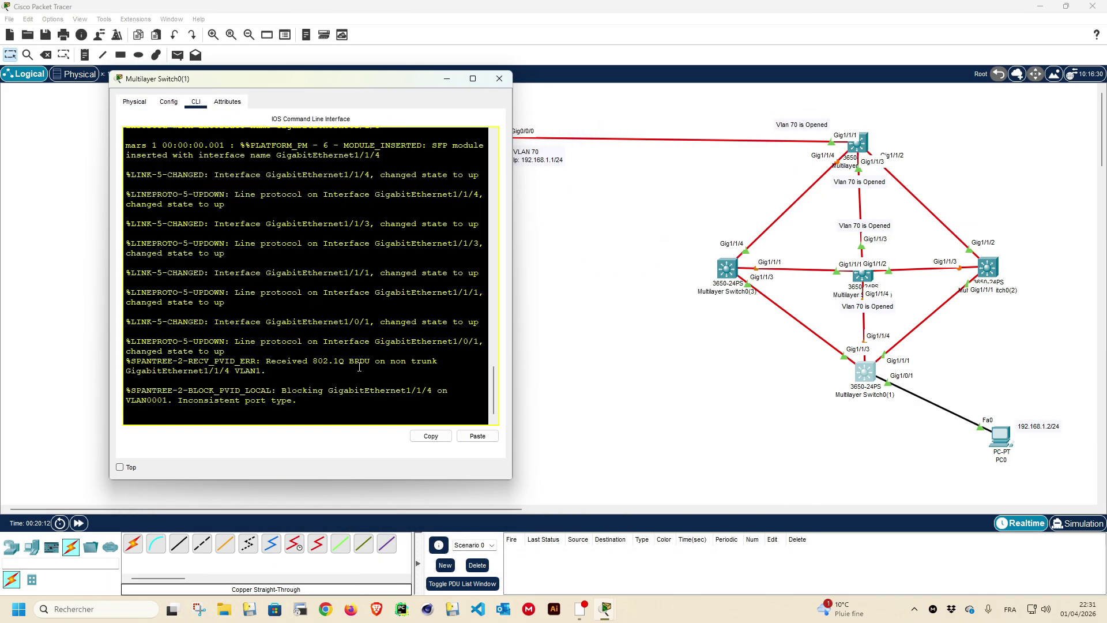
key("Return")
type("en")
key("Return")
type("conf")
key("Tab")
type("ter")
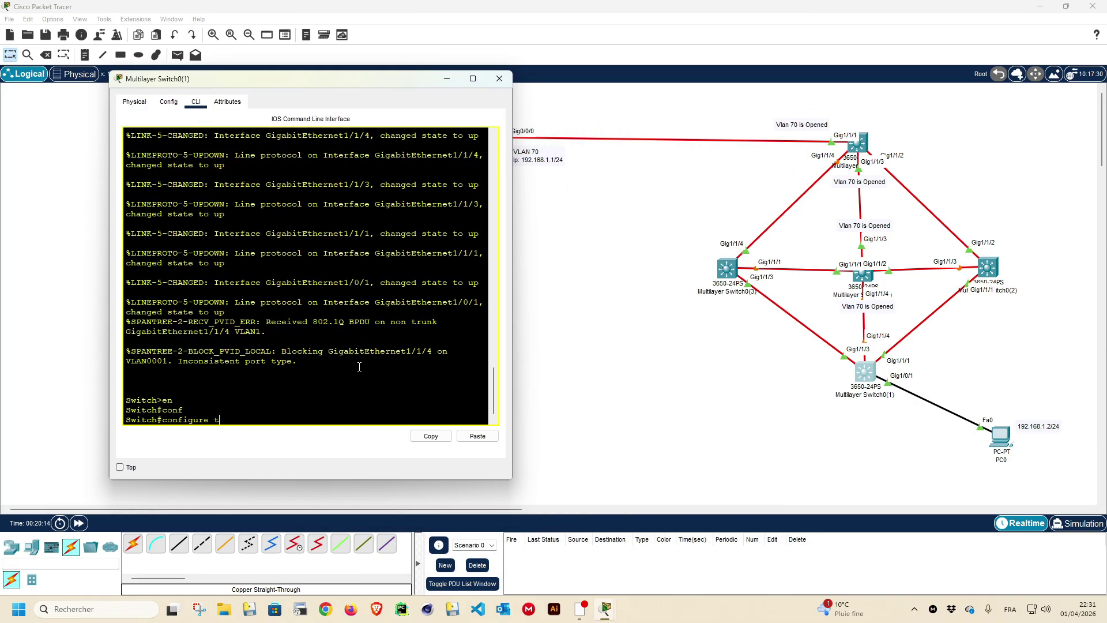
key("Tab")
key("Return")
Step: Enter configuration of interface gigabitEthernet 1/1/3 on Multilayer Switch0(1)
type("in")
key("Tab")
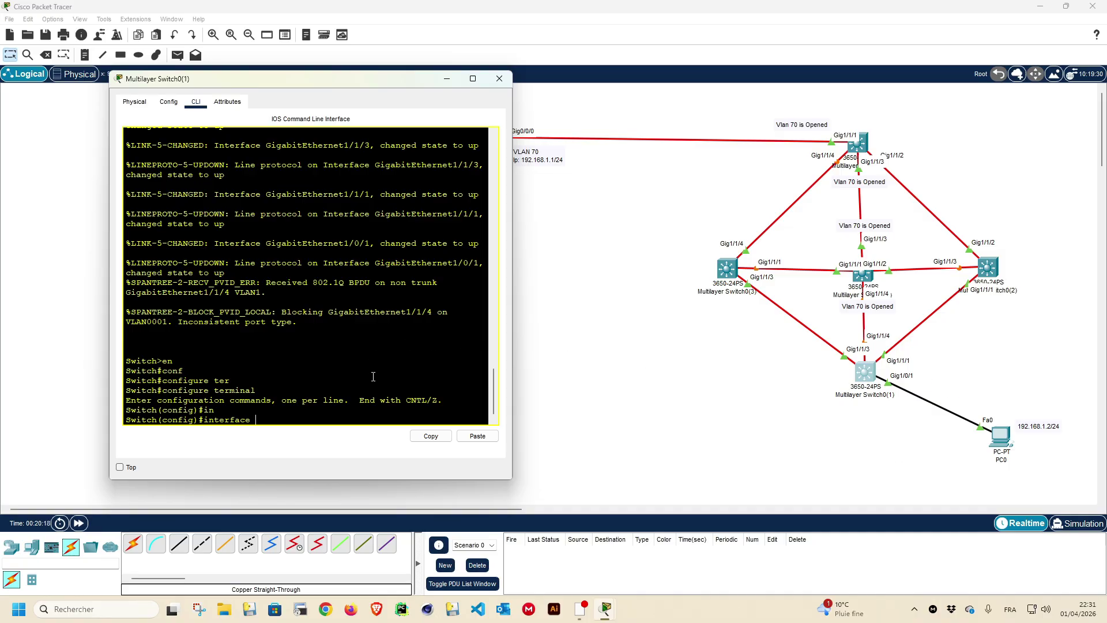
type("gi")
key("Tab")
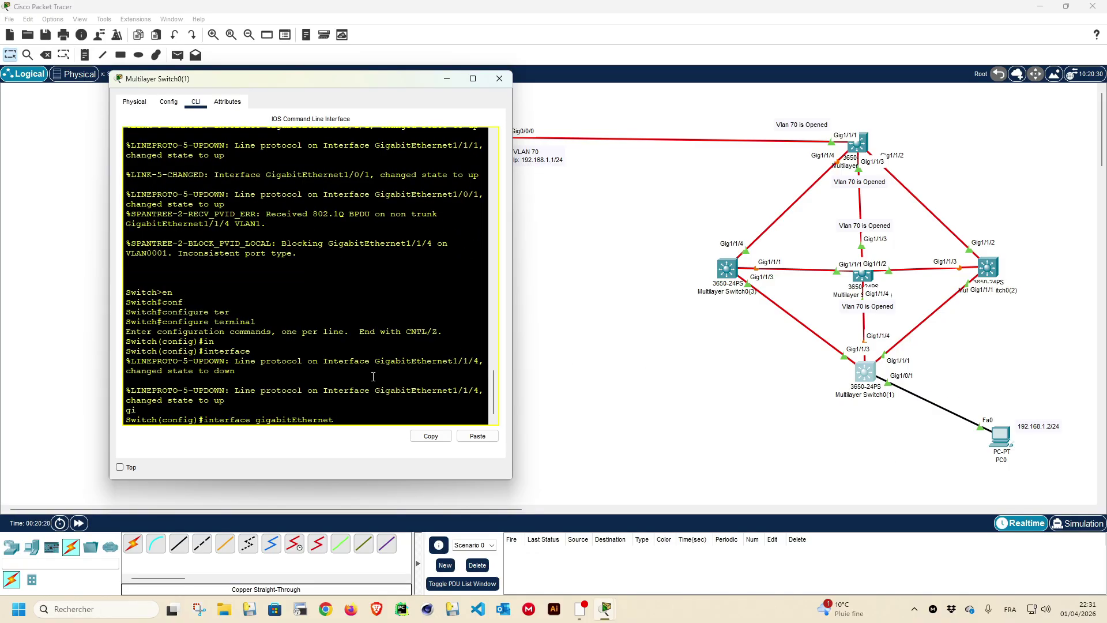
type("1/13")
key("Return")
key("Up")
key("BackSpace")
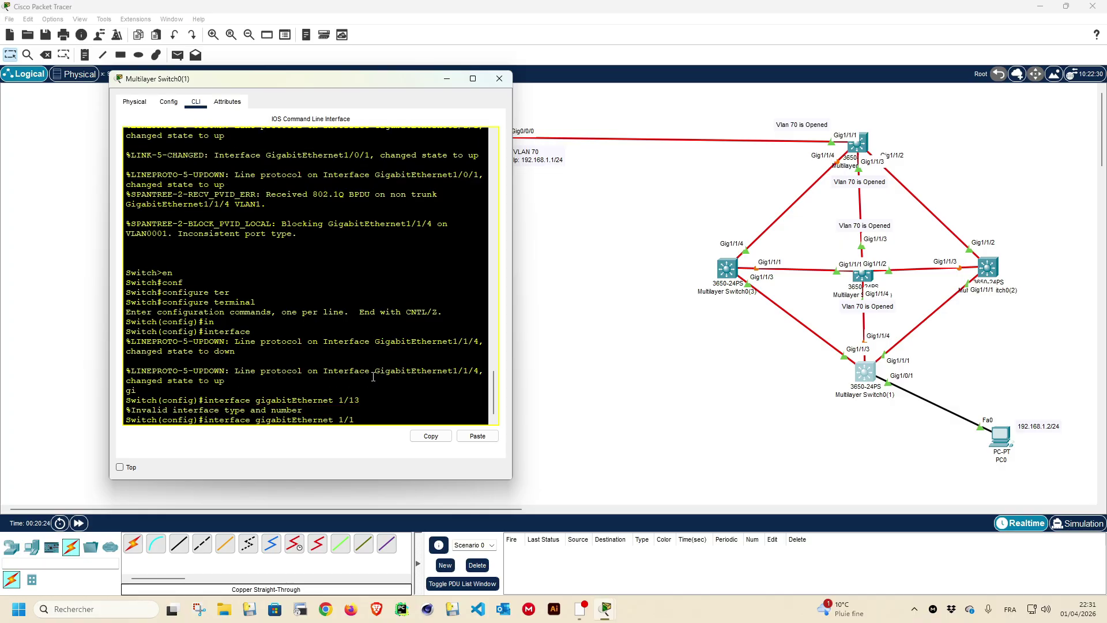
type("/3")
key("Return")
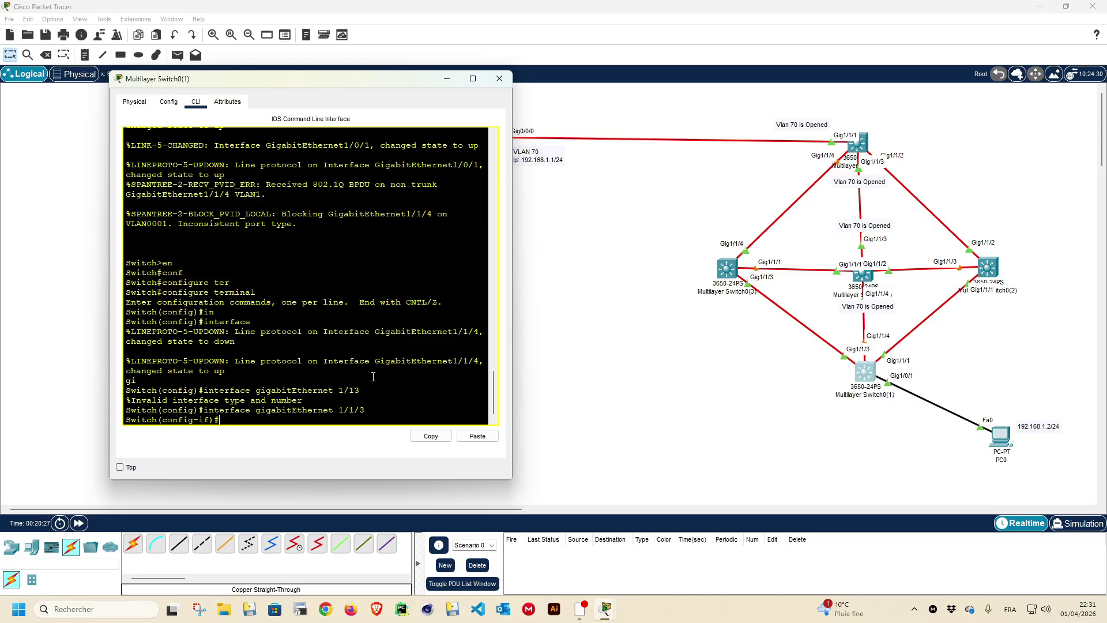
Step: Set the switchport mode of gigabitEthernet 1/1/3 on Multilayer Switch0(1) to trunk
type("sw")
key("Tab")
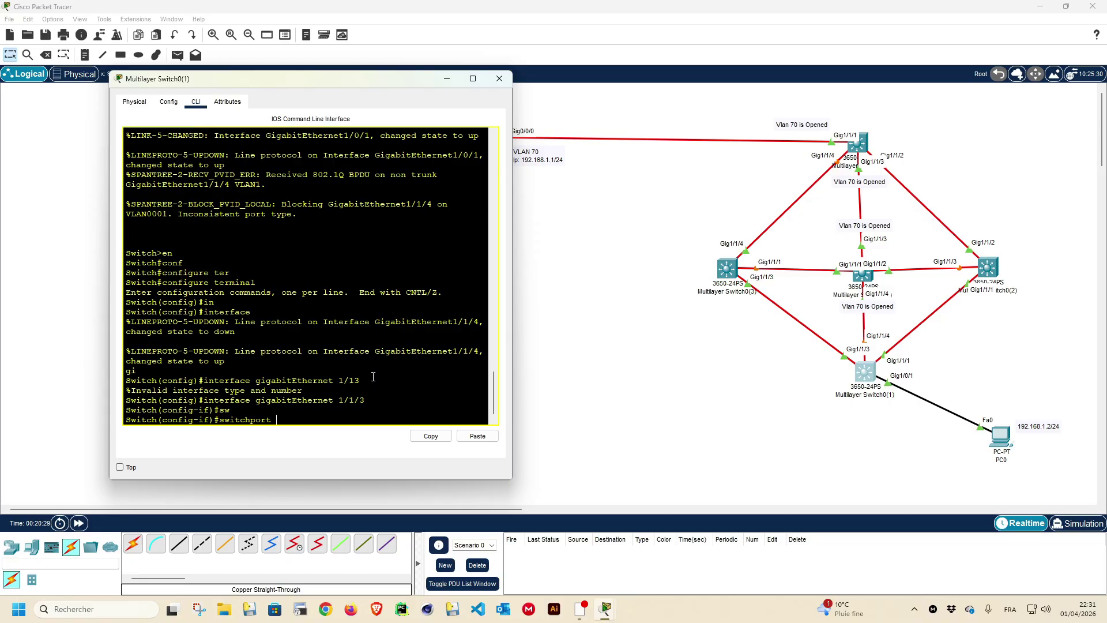
type("mo")
key("Tab")
type("tr")
key("Tab")
key("Return")
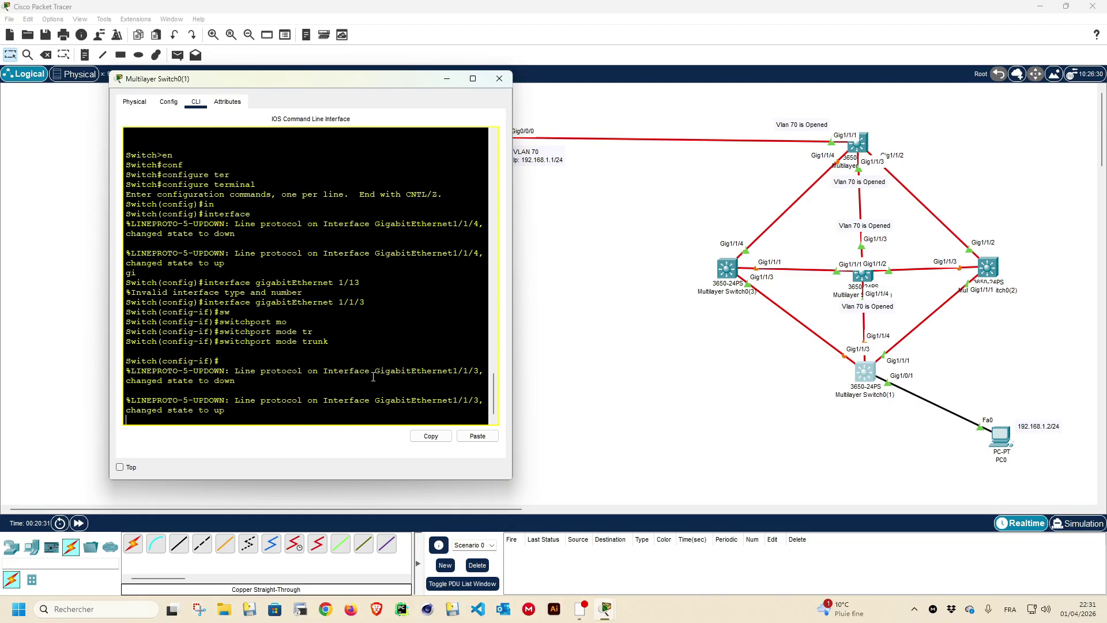
Step: Set VLAN 70 as the allowed VLAN of the gigabitEthernet 1/1/3 trunk on Multilayer Switch0(1) with switchport trunk allowed vlan 70
key("Return")
type("sw")
key("Tab")
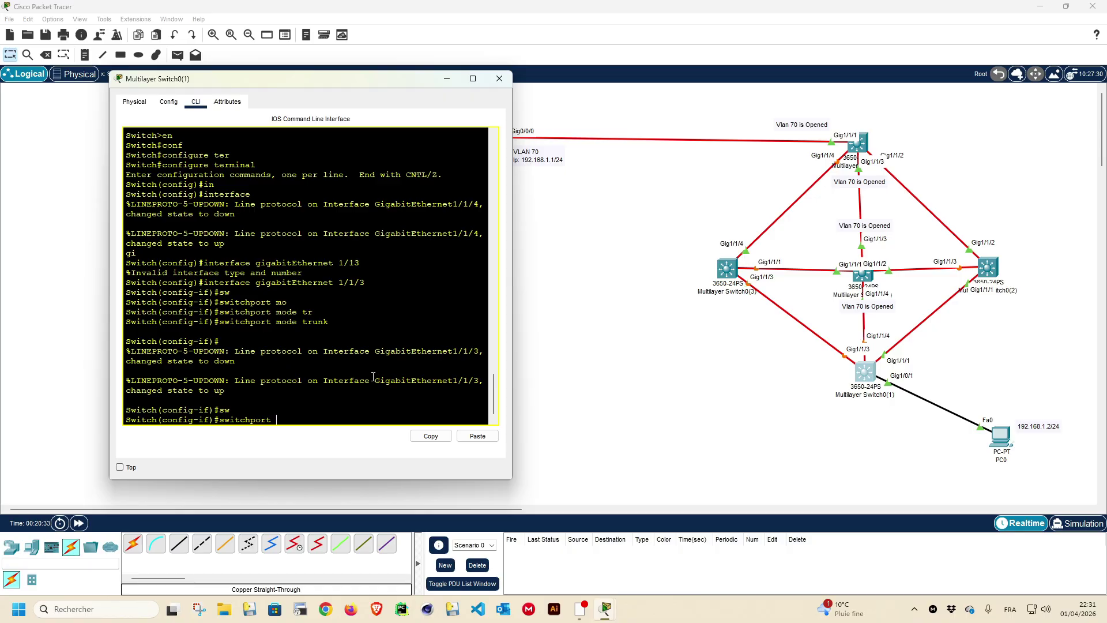
type("tr")
key("Tab")
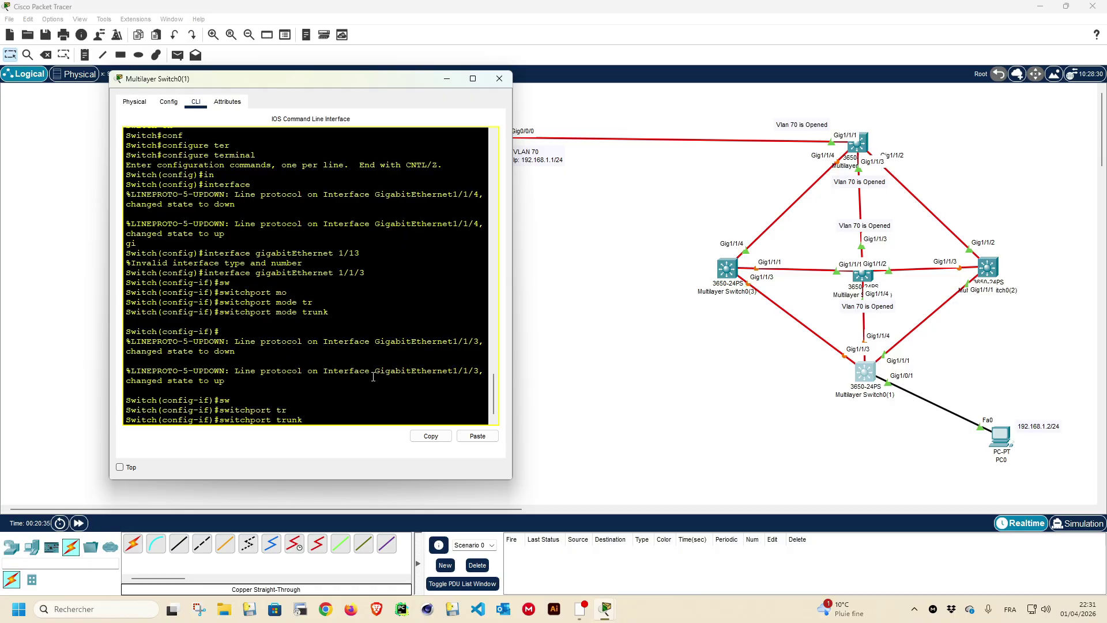
type("al")
key("Tab")
type("vl")
key("Tab")
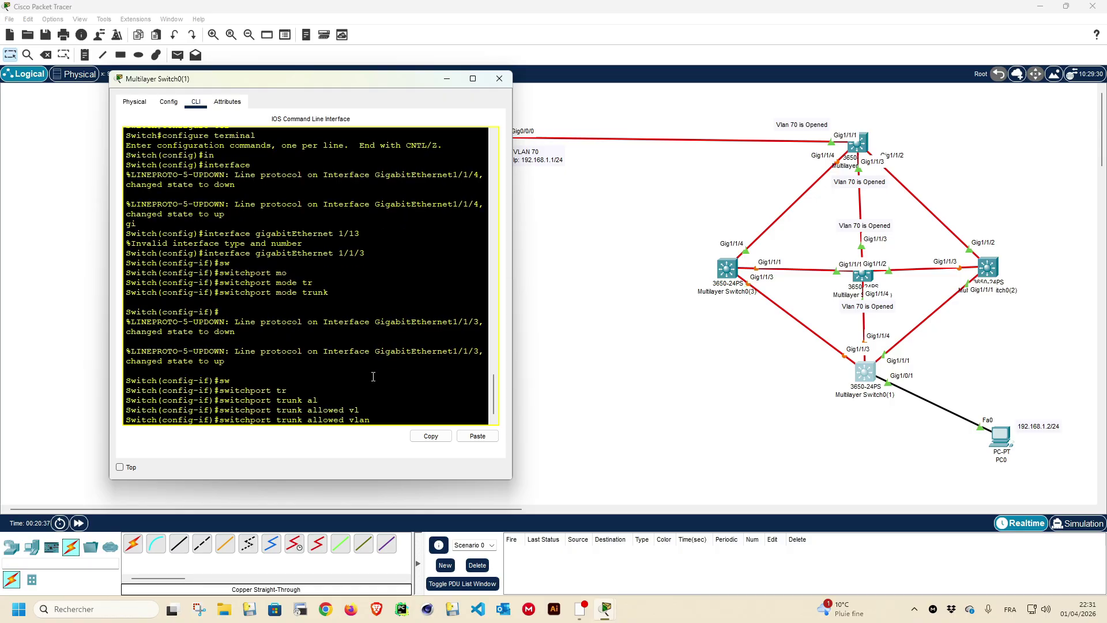
type("70")
key("Return")
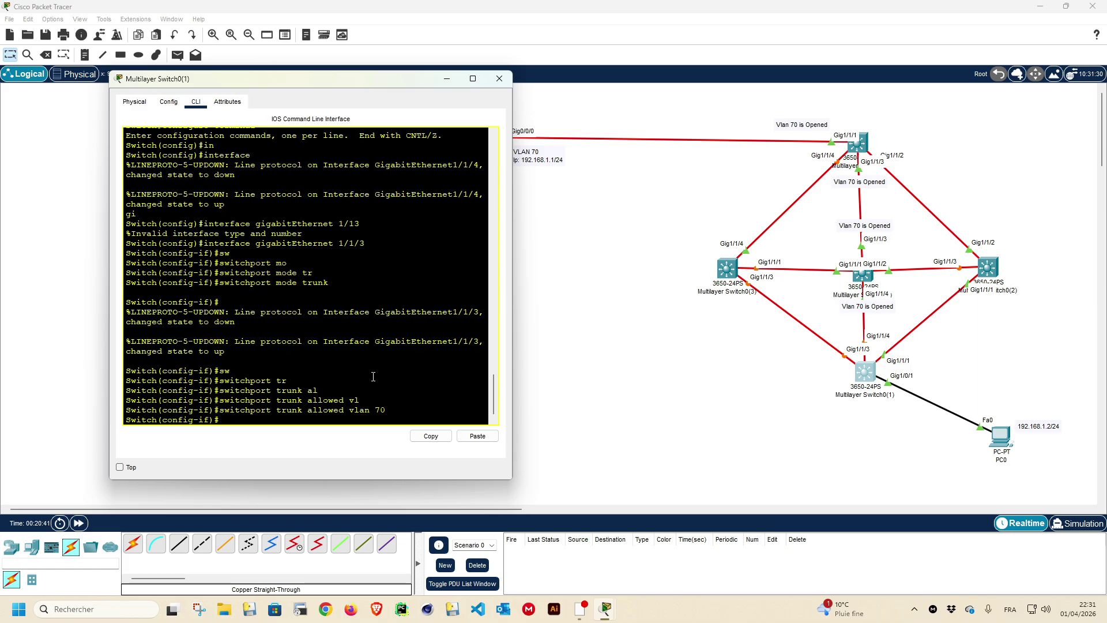
Step: Shift PC0 slightly and place a pasted "Vlan 70 is Opened" label above Multilayer Switch0(1), beside its Gig1/1/4 port
left_click_drag(1001, 440, 977, 455)
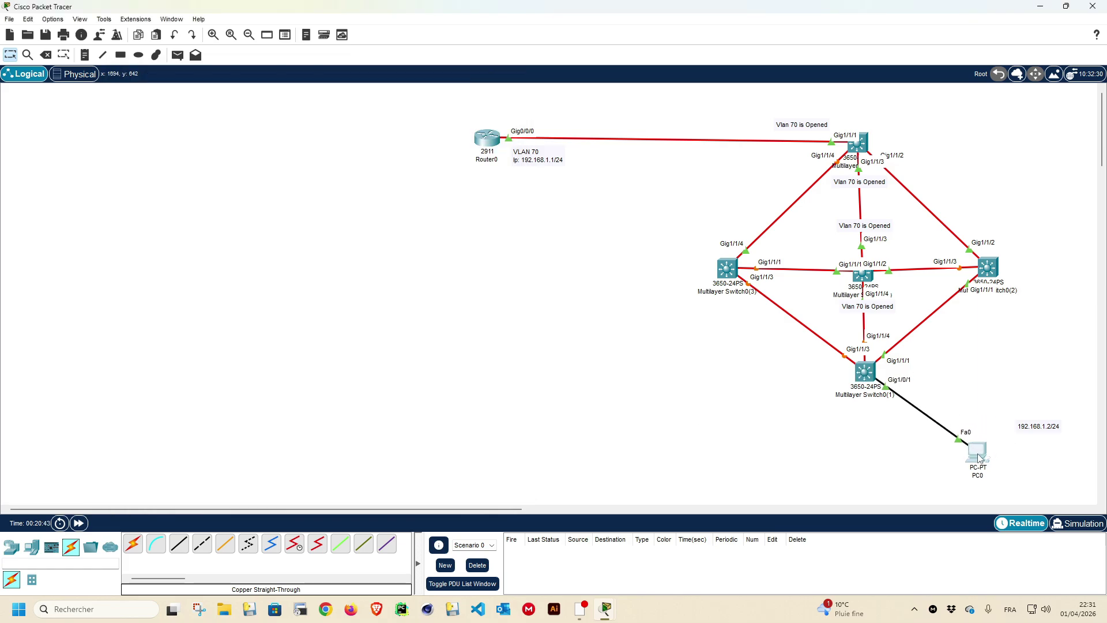
key("ctrl+v")
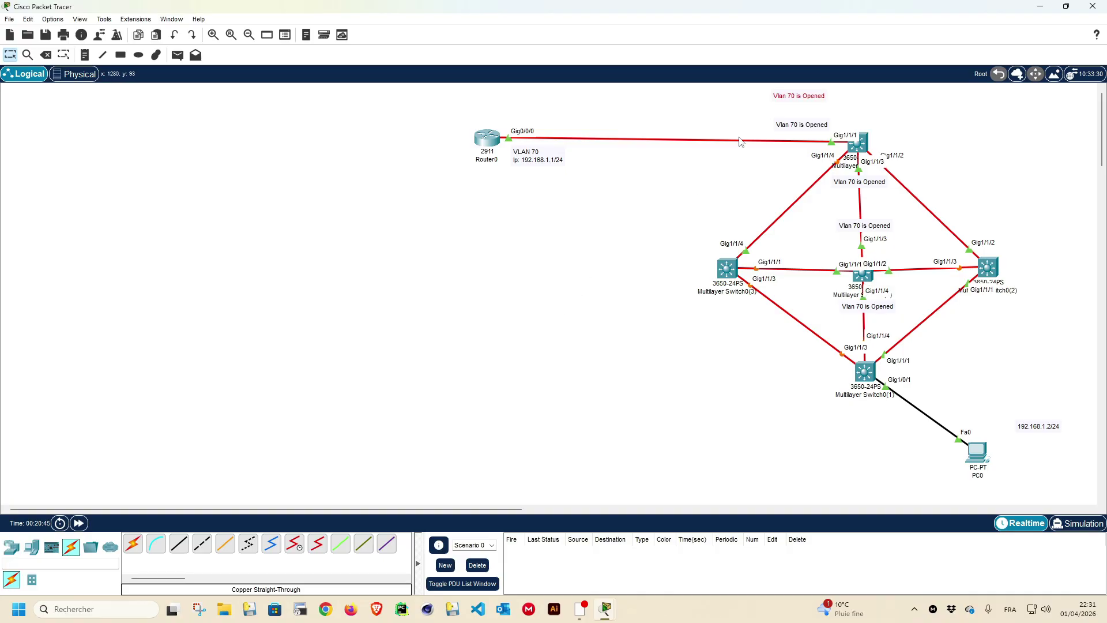
left_click_drag(788, 100, 852, 328)
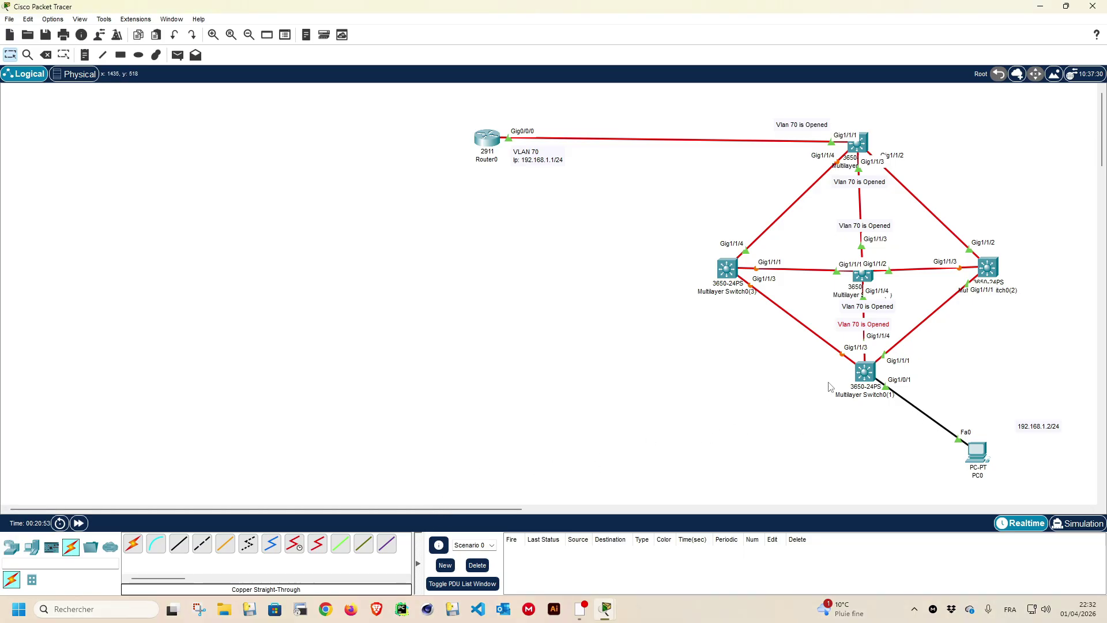
Step: Leave the current trunk interface on Multilayer Switch0(1) and enter configuration of interface gigabitEthernet 1/0/1
left_click(865, 375)
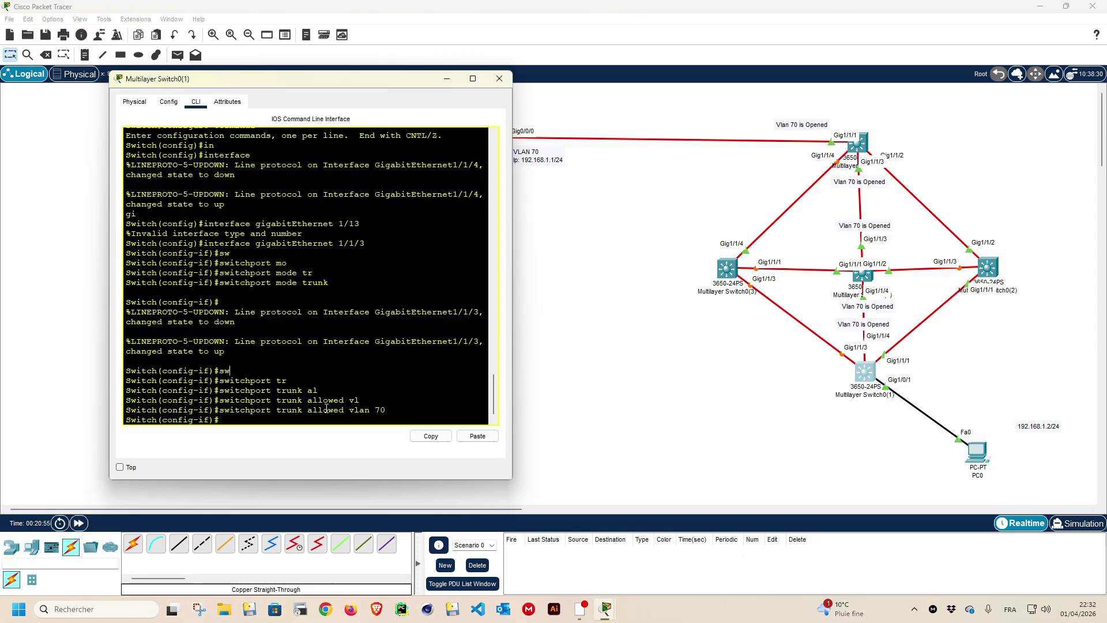
type("t")
key("Return")
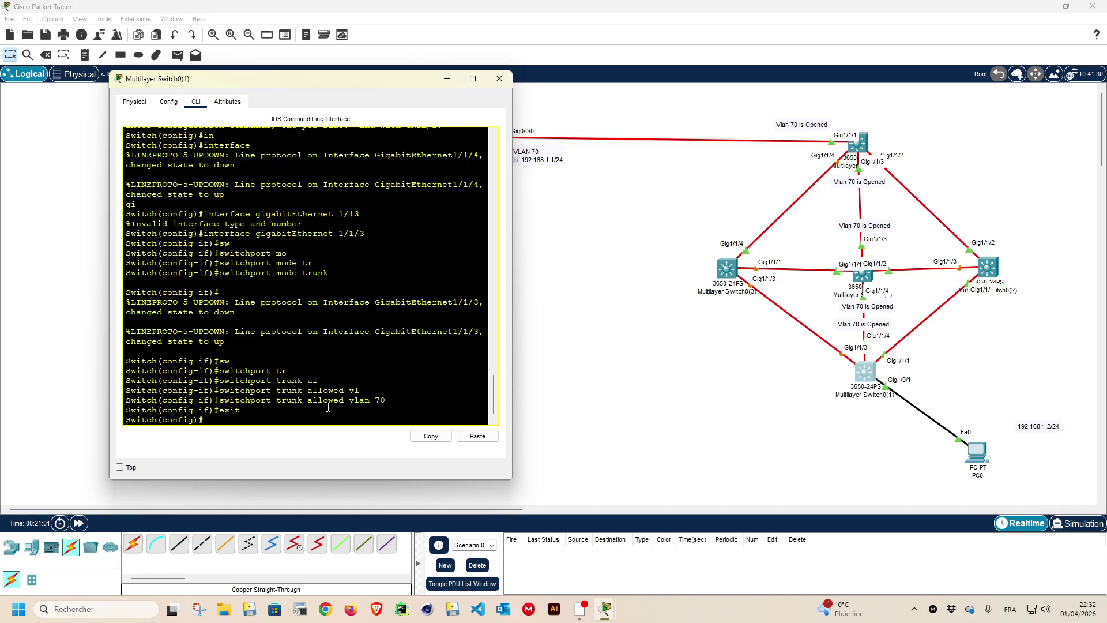
type("in")
key("Tab")
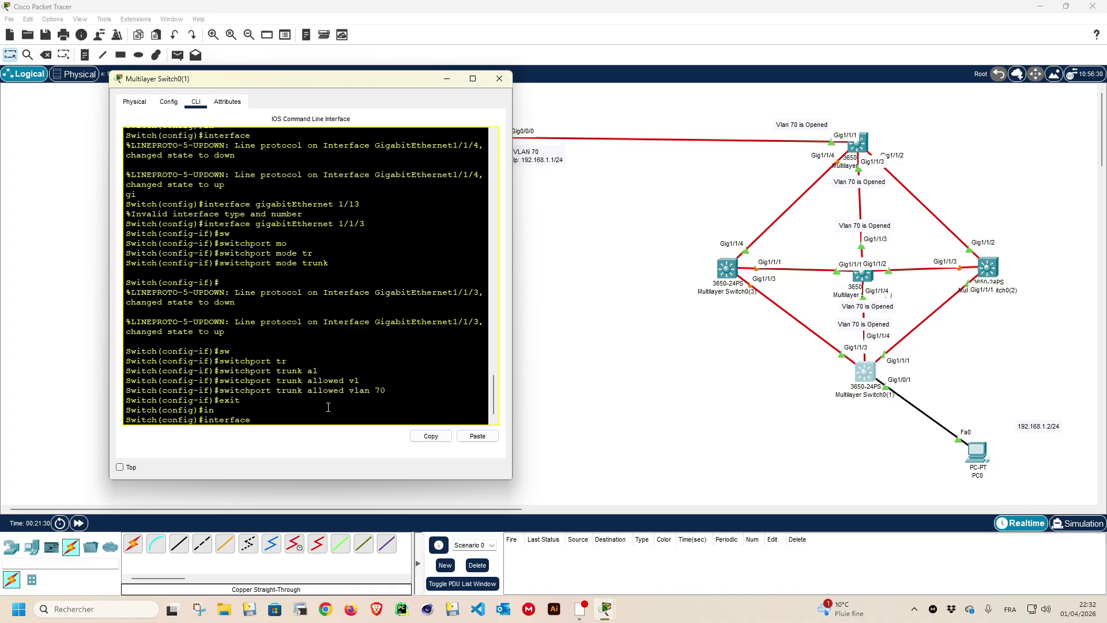
type("gi")
key("Tab")
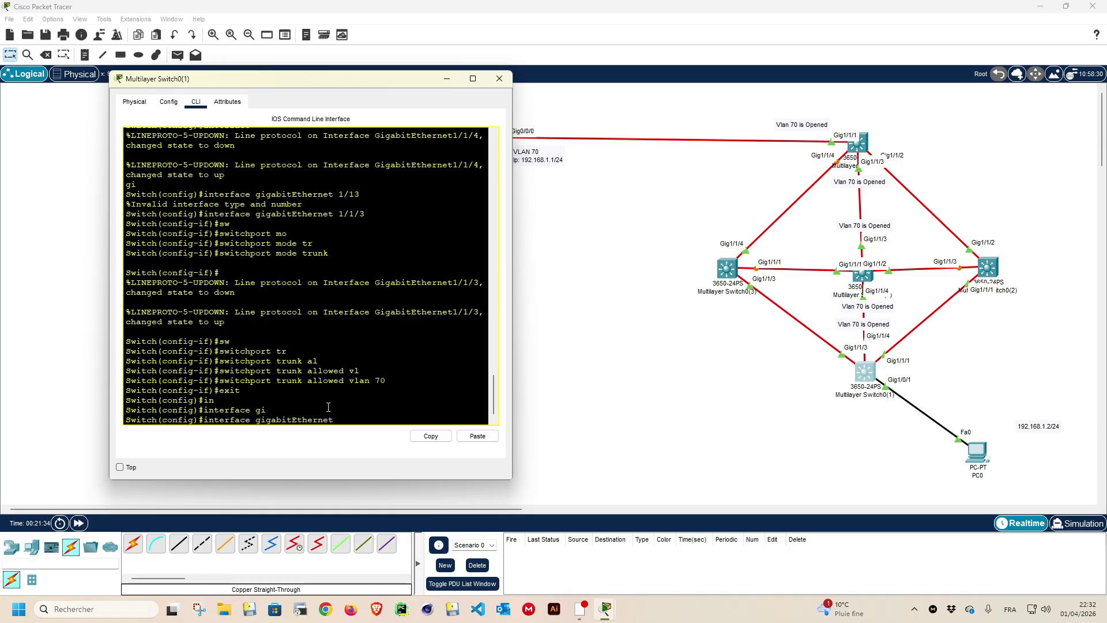
type("1/0/1")
key("Return")
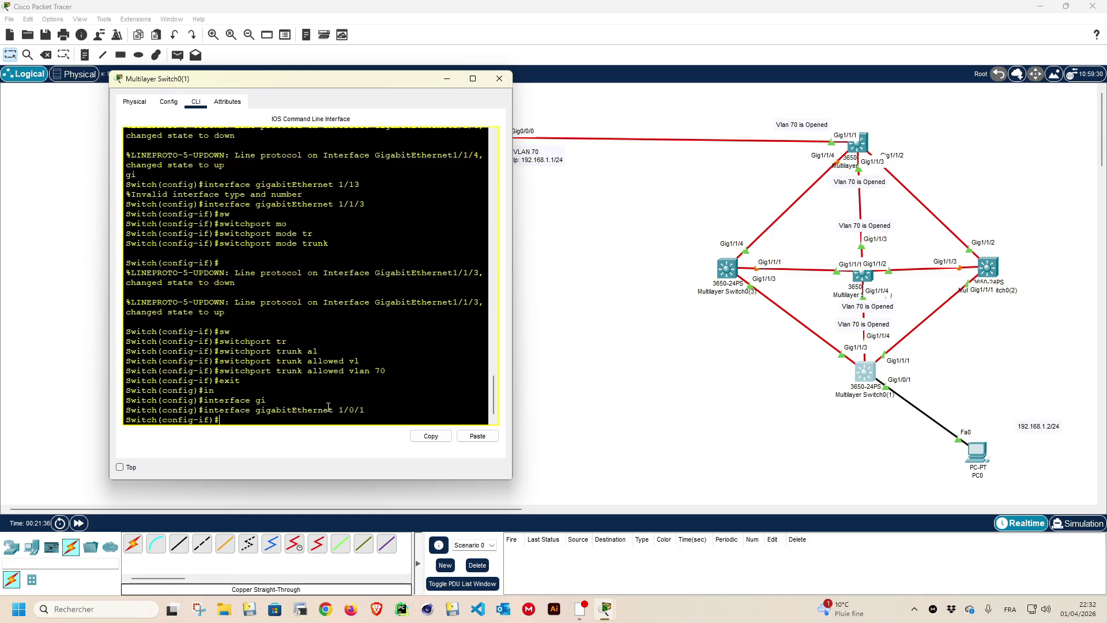
Step: Set the switchport mode of gigabitEthernet 1/0/1 on Multilayer Switch0(1) to access
type("sw")
key("Tab")
type("mo")
key("Tab")
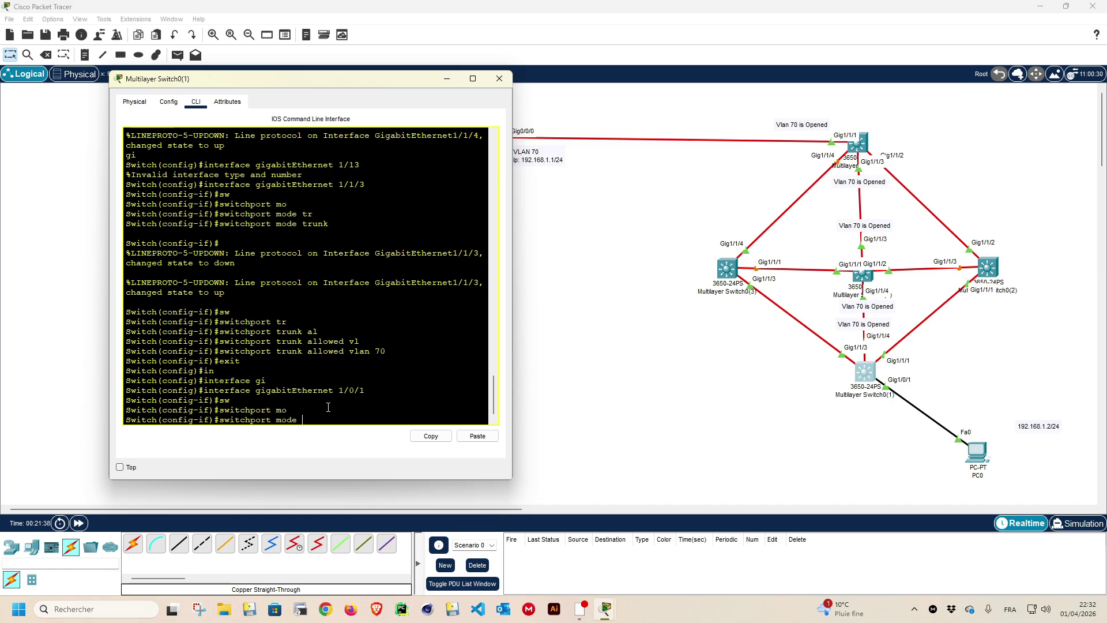
type("ac")
key("Tab")
key("Return")
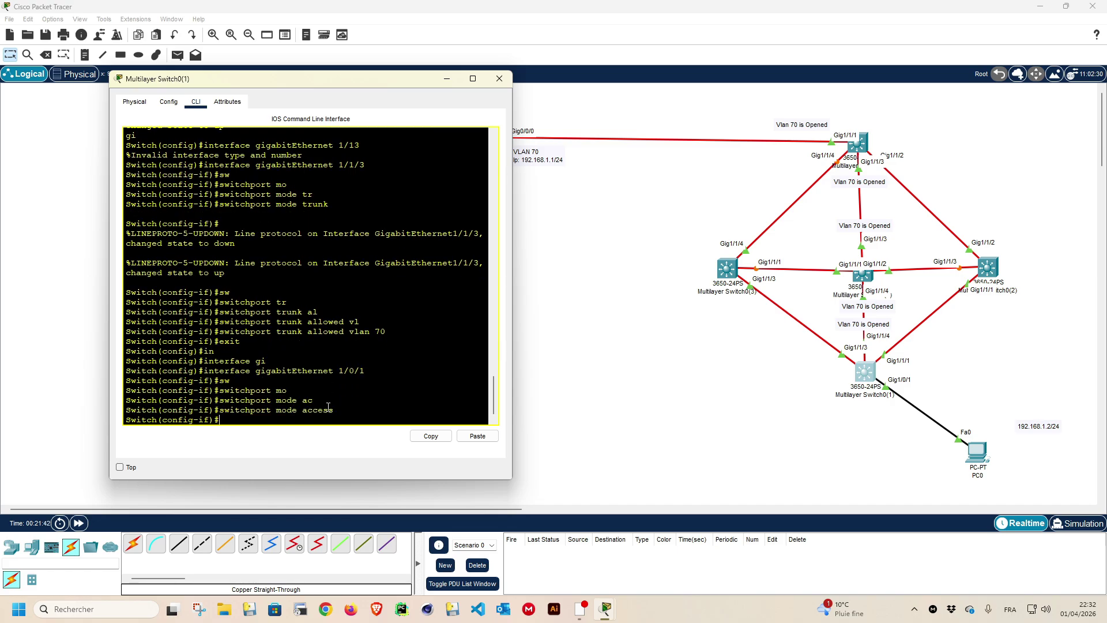
Step: Assign gigabitEthernet 1/0/1 on Multilayer Switch0(1) to VLAN 70 with switchport access vlan 70
type("sw")
key("Tab")
type("ac")
key("Tab")
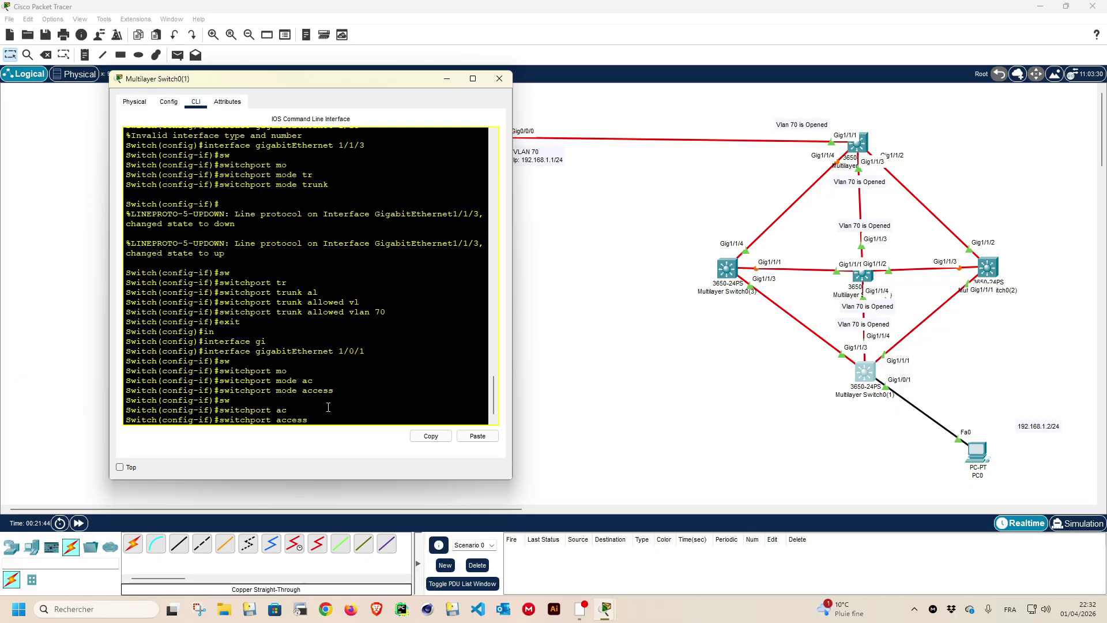
type("vl")
key("Tab")
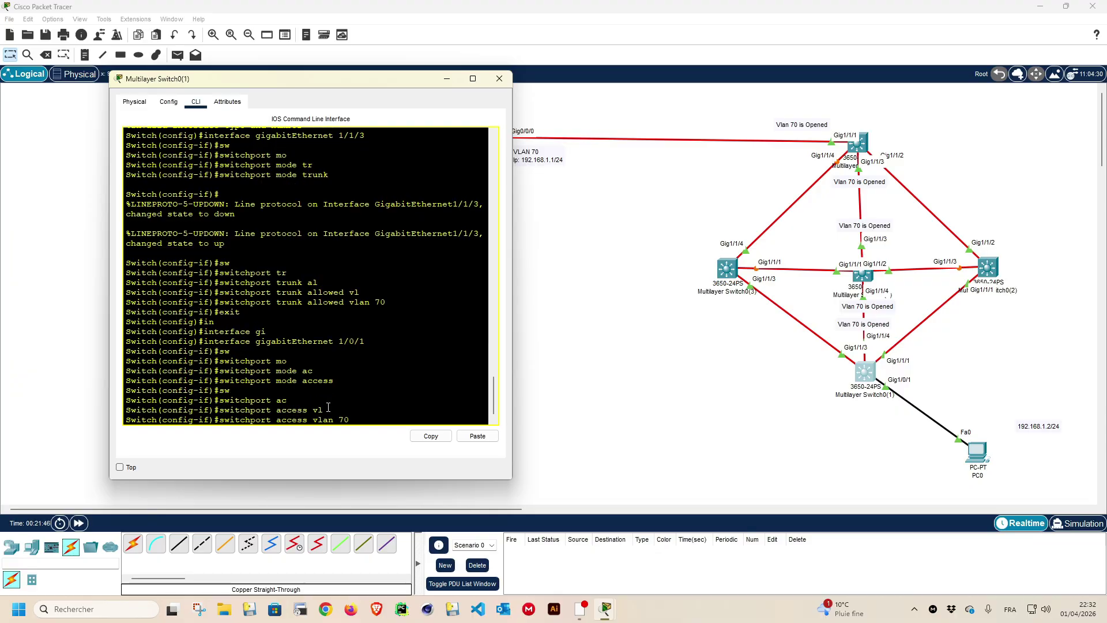
type("70")
key("Return")
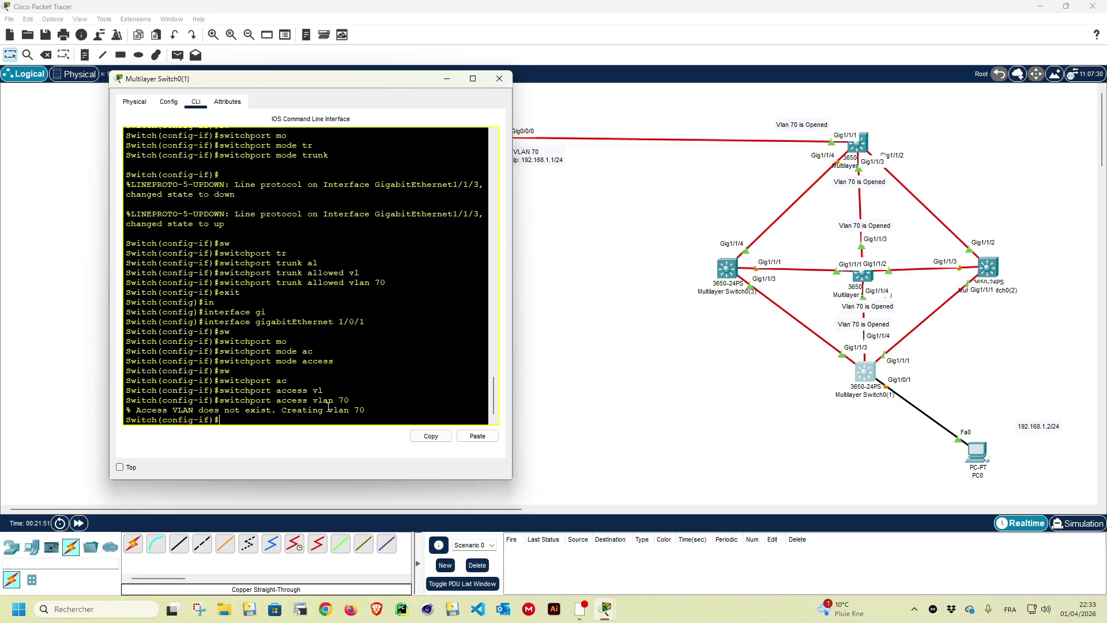
Step: Exit the interface configuration on Multilayer Switch0(1) and enter configuration of VLAN 70
type("exit")
key("Return")
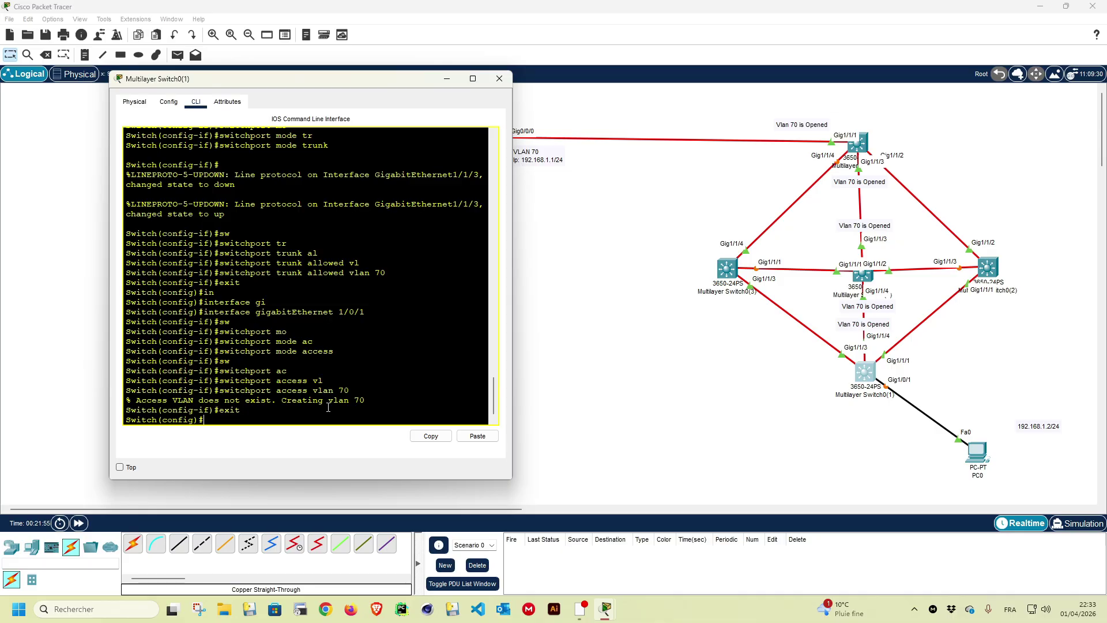
type("vl")
key("Tab")
type("7")
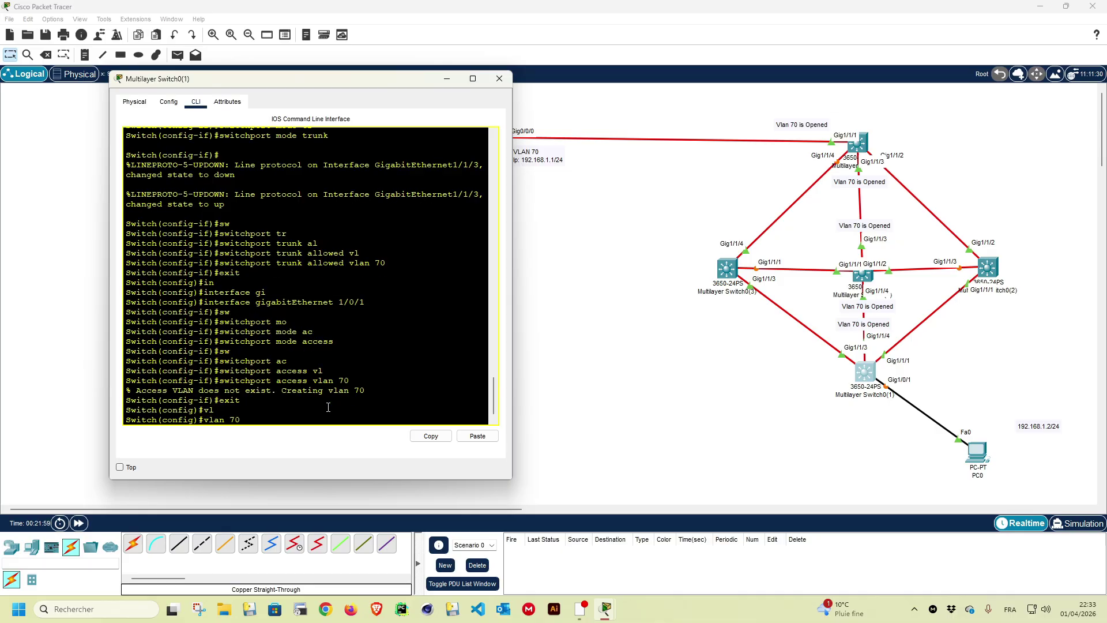
type("0")
key("Return")
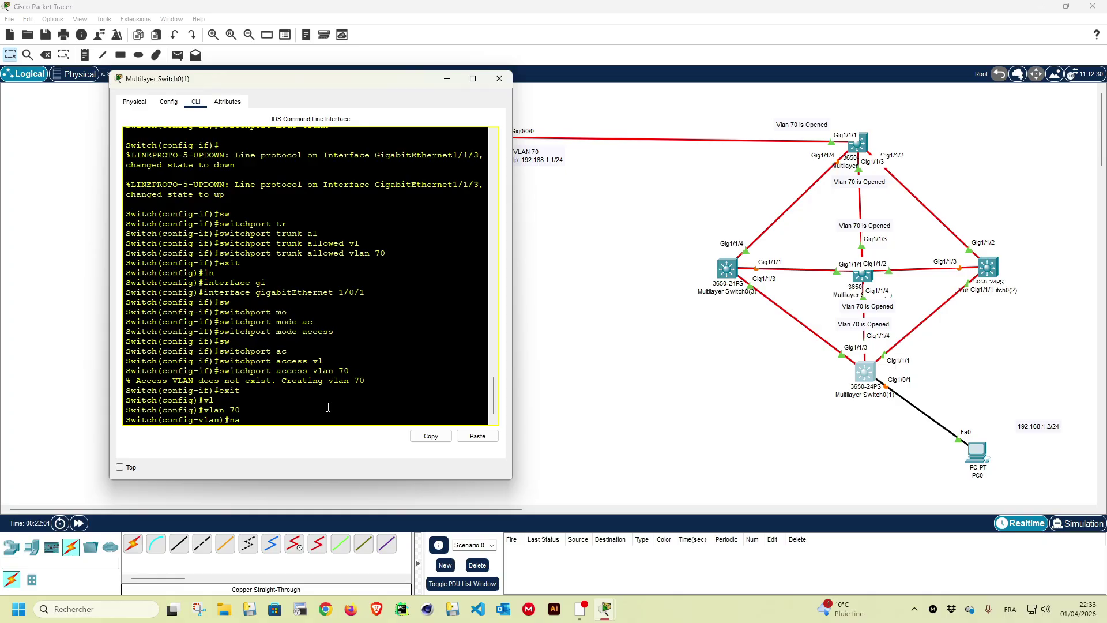
Step: Name VLAN 70 on Multilayer Switch0(1) skyline and exit the VLAN configuration
type("na")
key("Tab")
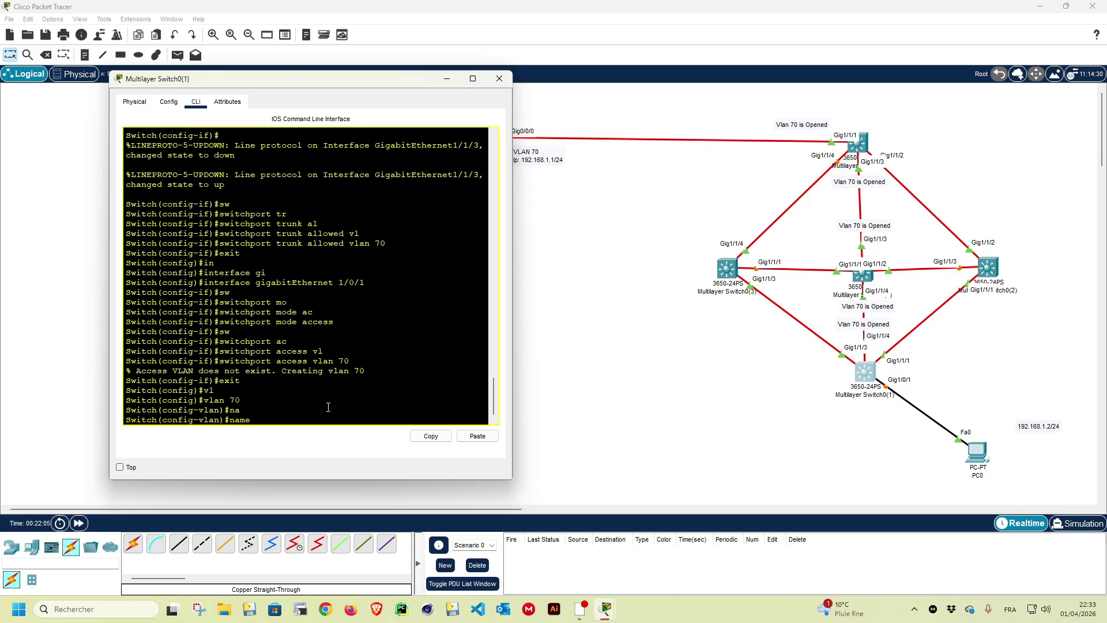
type("skyline")
key("Return")
type("ex")
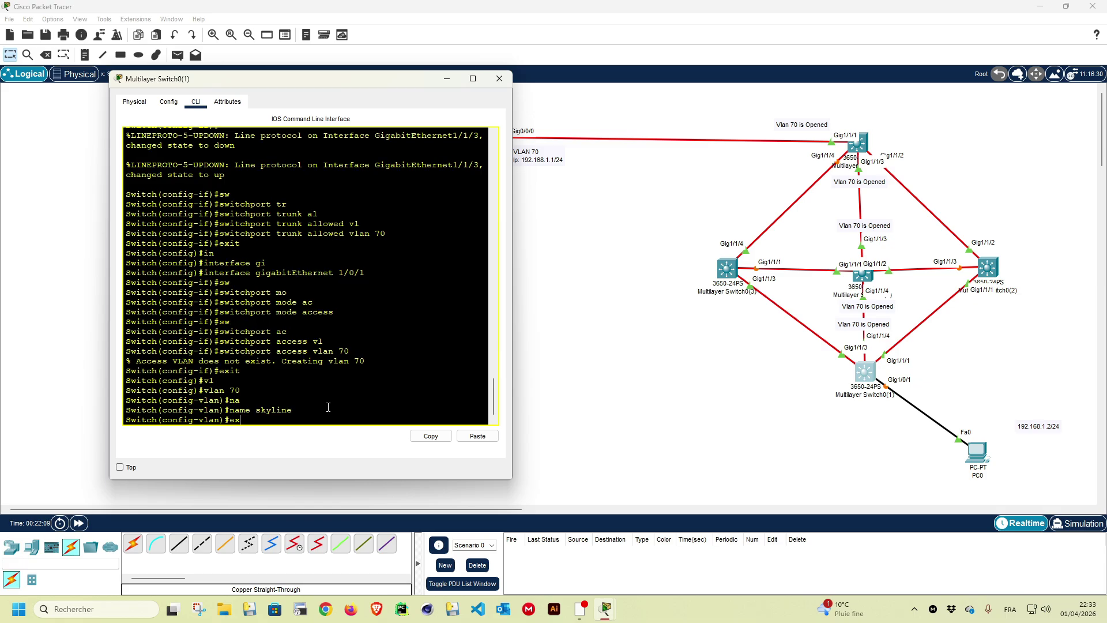
type("it")
key("Return")
Step: Return to configuring interface gigabitEthernet 1/0/1 on Multilayer Switch0(1) by recalling the earlier interface command
key("Up")
key("Up")
key("Up")
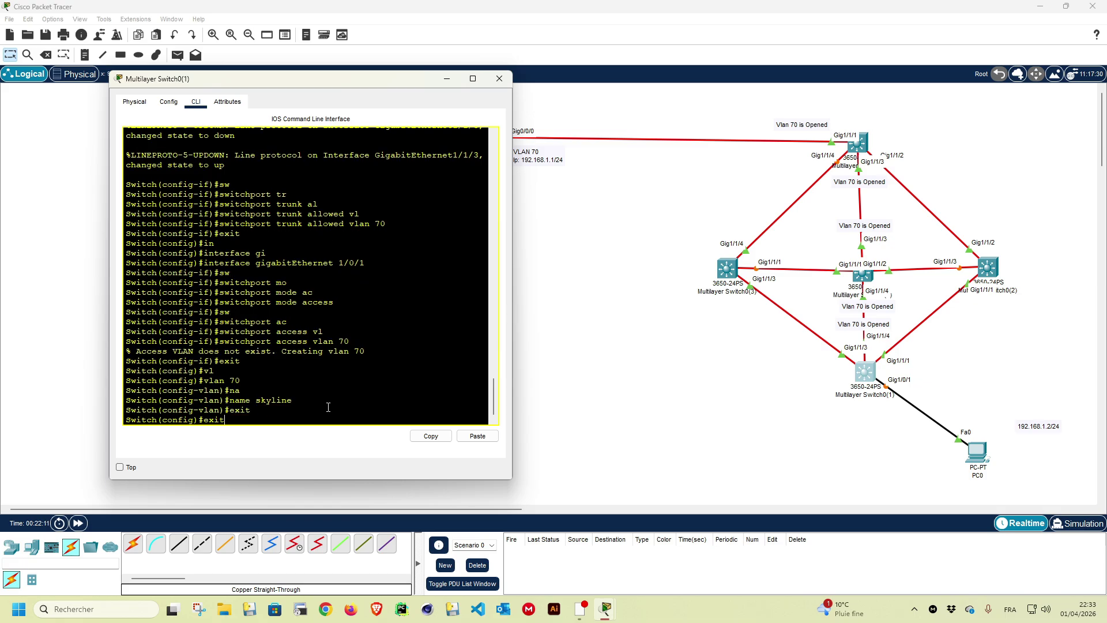
key("Up")
key("Up")
key("Up")
key("Up")
key("Up")
key("Return")
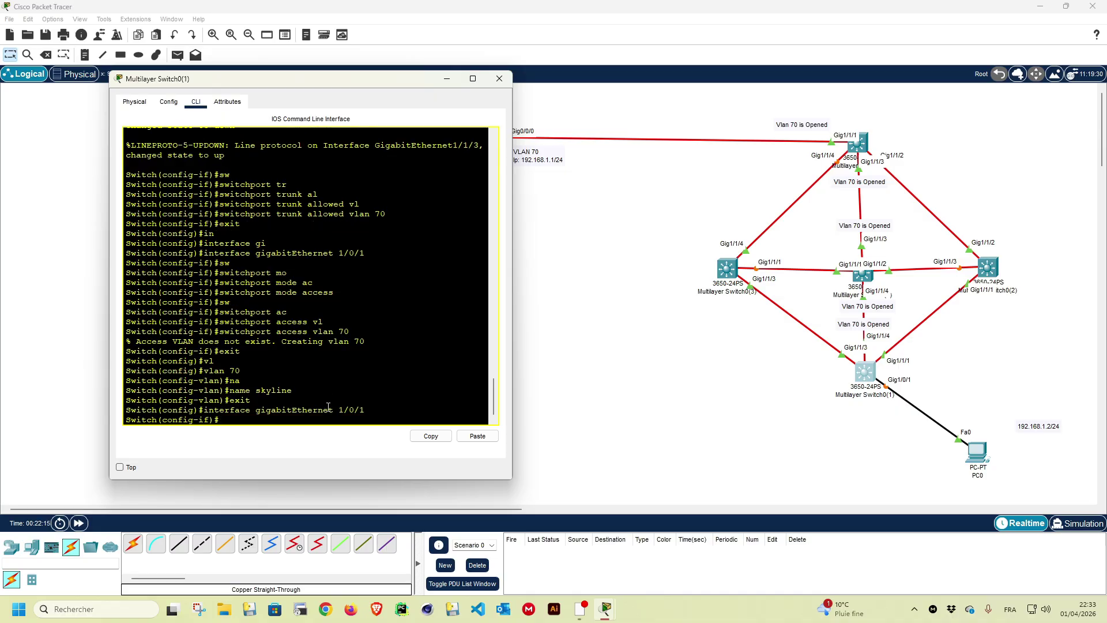
Step: Reapply switchport mode access to gigabitEthernet 1/0/1 on Multilayer Switch0(1)
key("Tab")
type("mo")
key("Tab")
type("ac")
key("Tab")
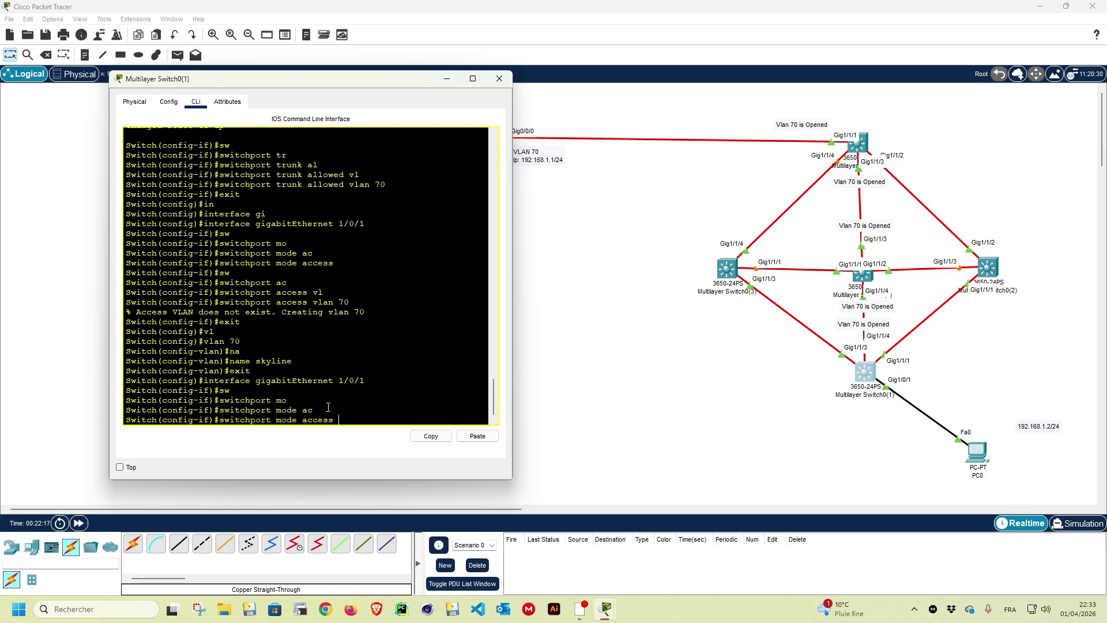
key("Return")
Step: Reassign access VLAN 70 to gigabitEthernet 1/0/1 on Multilayer Switch0(1) and end the configuration session
type("sw")
key("Tab")
type("ac")
key("Tab")
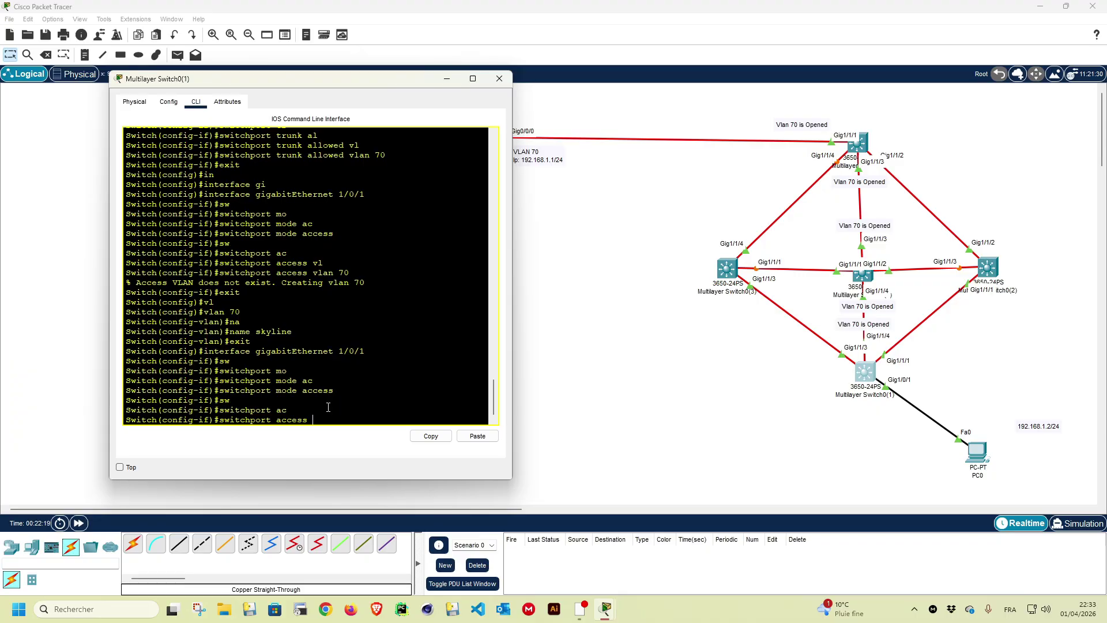
key("Tab")
type("?")
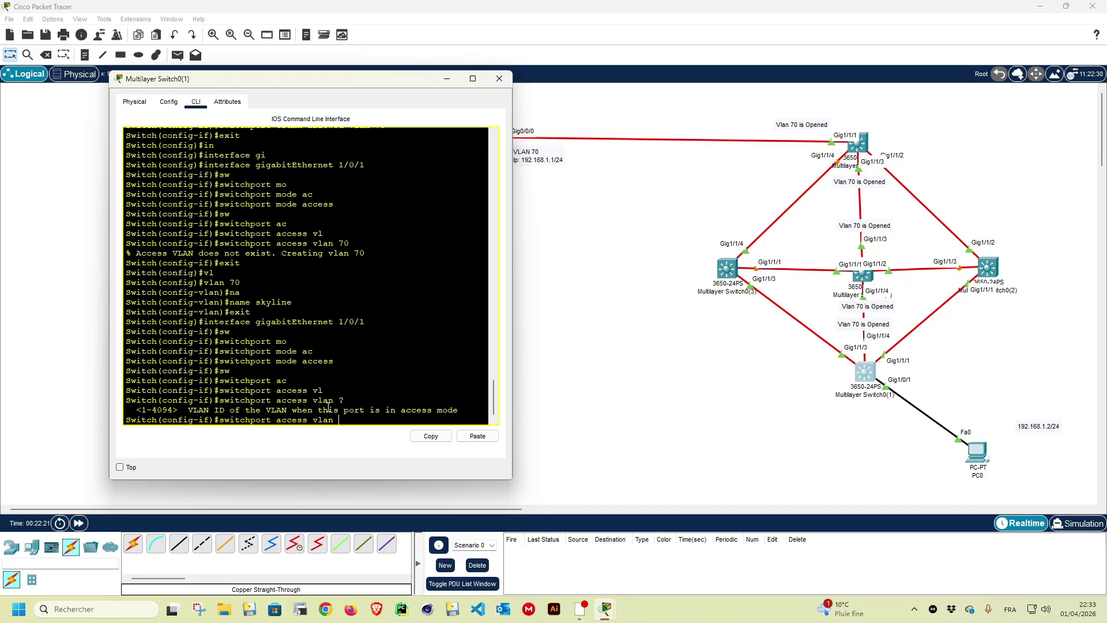
type("70")
key("Return")
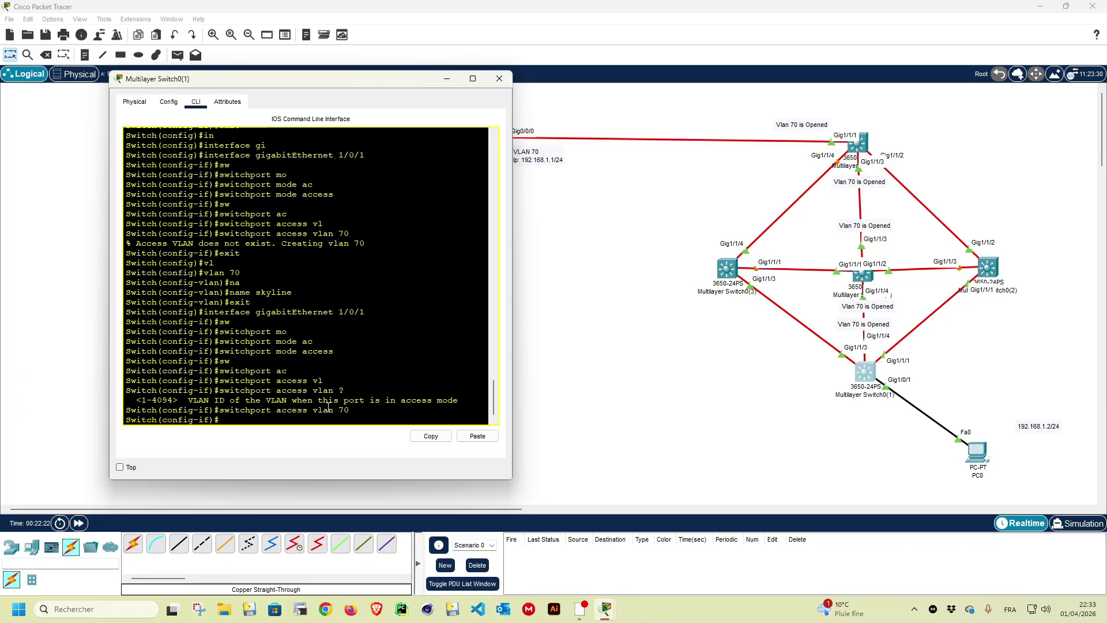
type("end")
key("Return")
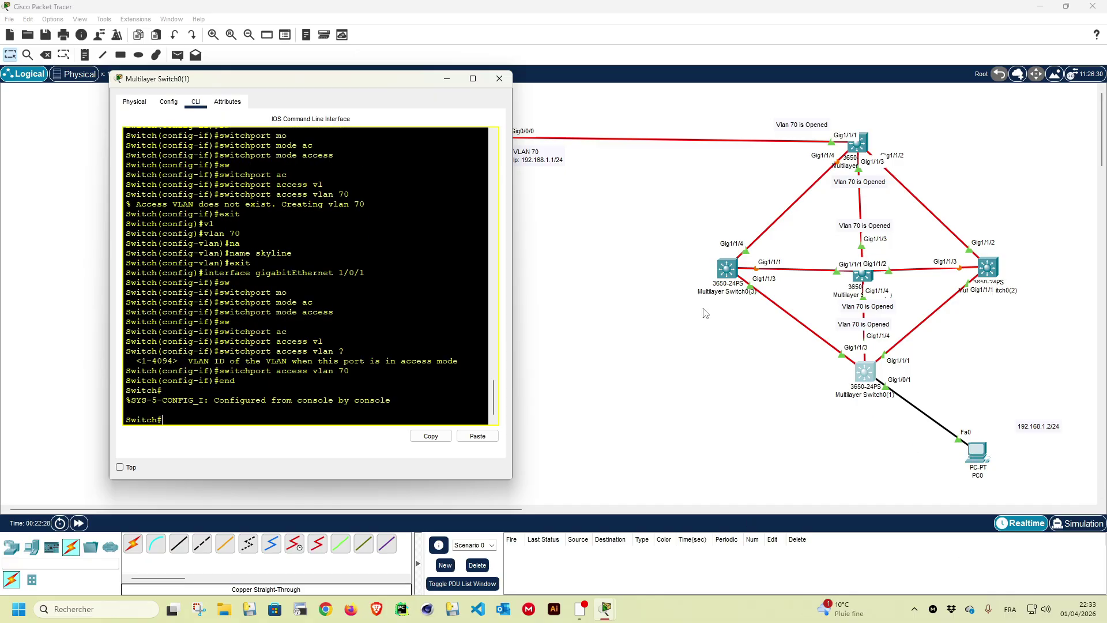
Step: Enter privileged mode on Router0 and ping PC0 at 192.168.1.2
left_click_drag(379, 77, 265, 95)
left_click(487, 139)
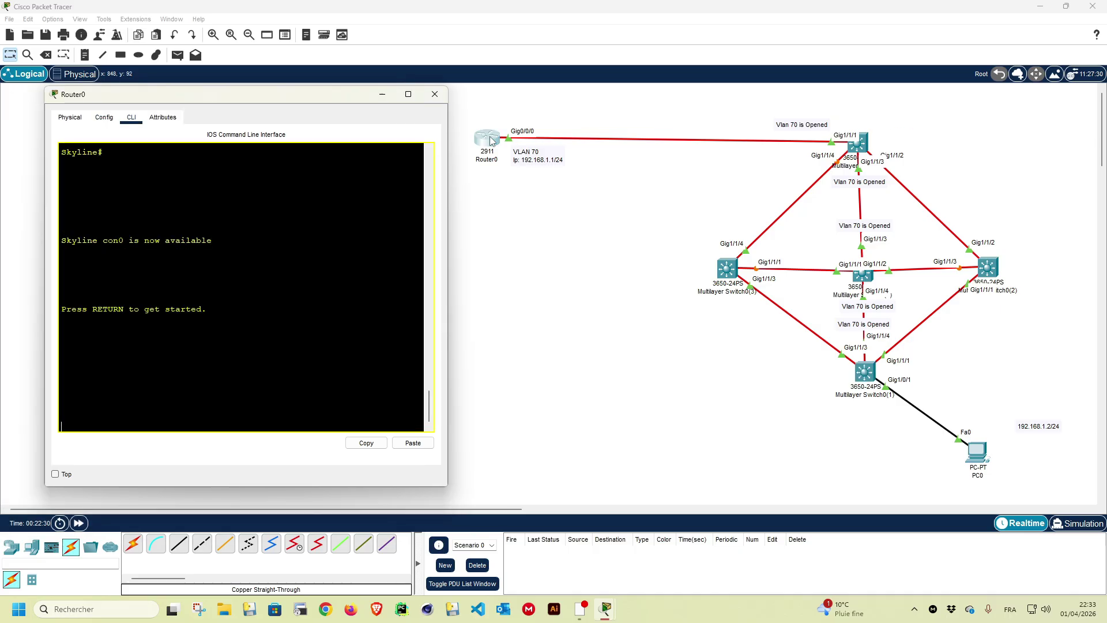
key("Return")
type("en")
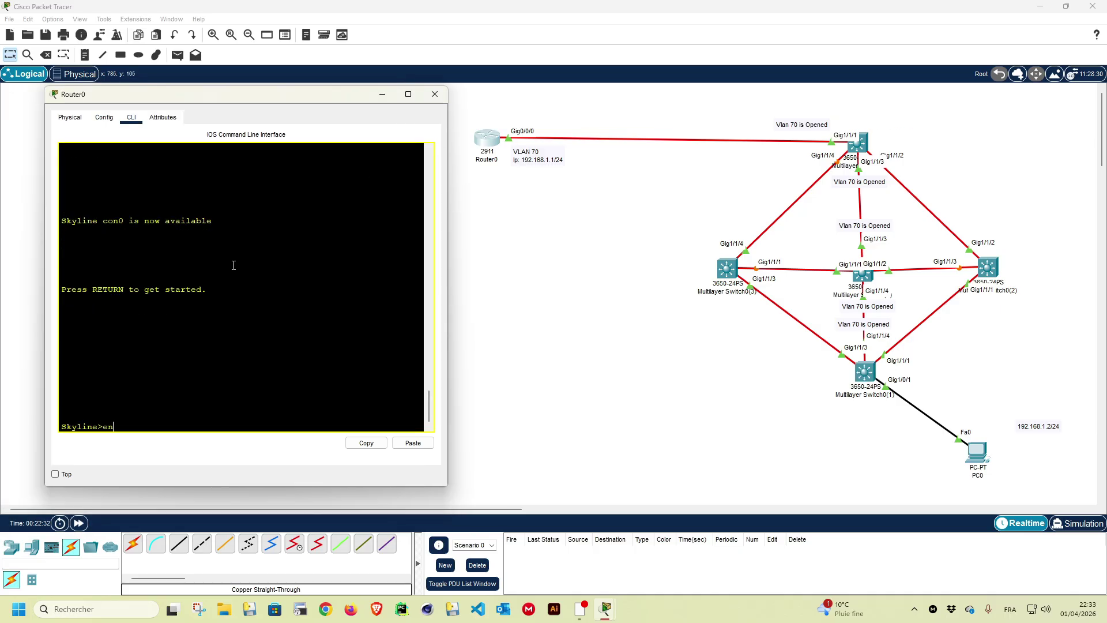
key("Return")
type("ping ")
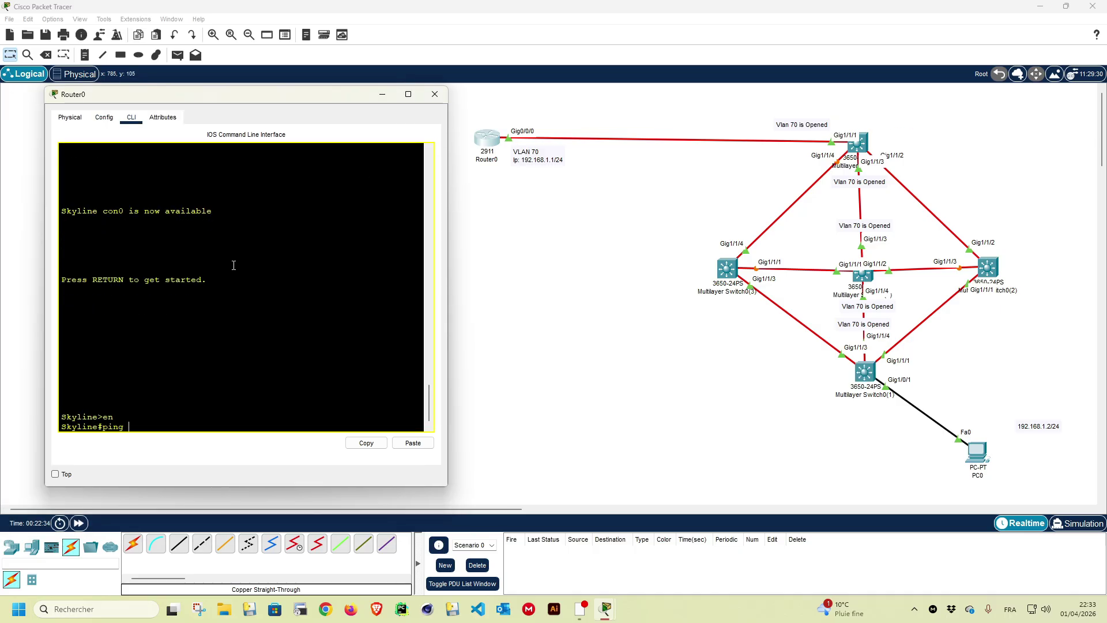
type("192.168.1.2")
key("Return")
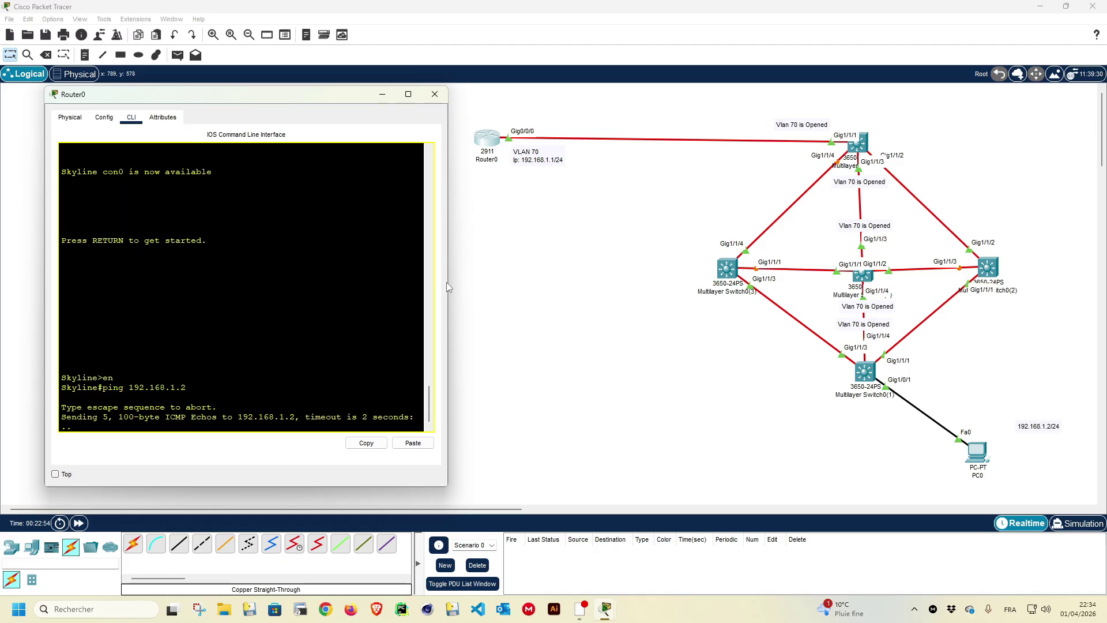
Step: Widen and shift Router0's window, and repeat the ping to 192.168.1.2
left_click_drag(448, 281, 490, 285)
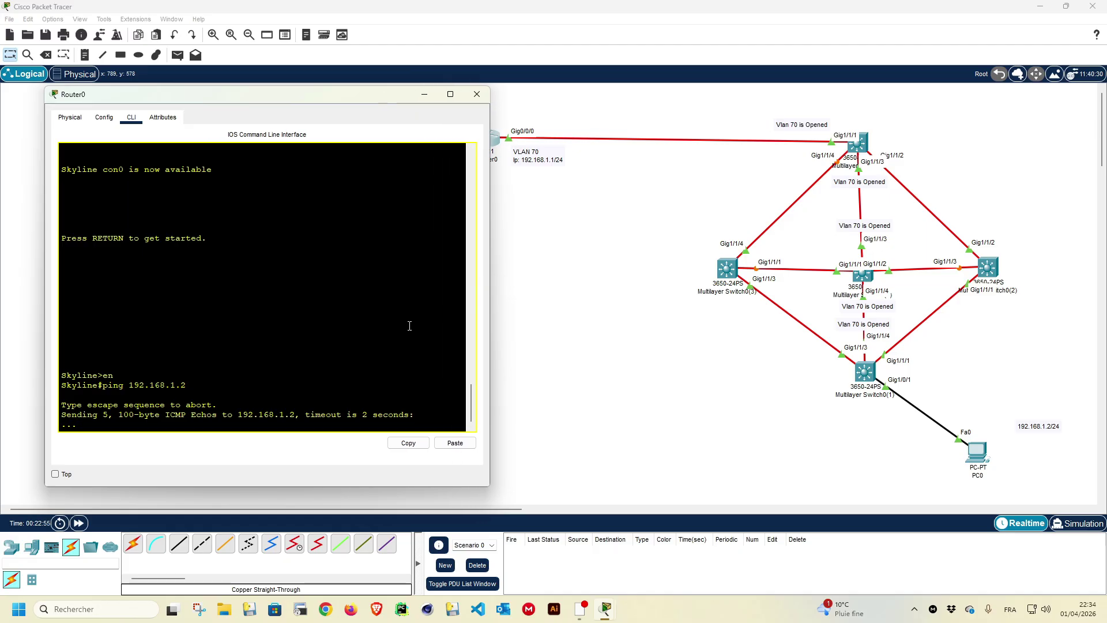
left_click_drag(288, 96, 260, 98)
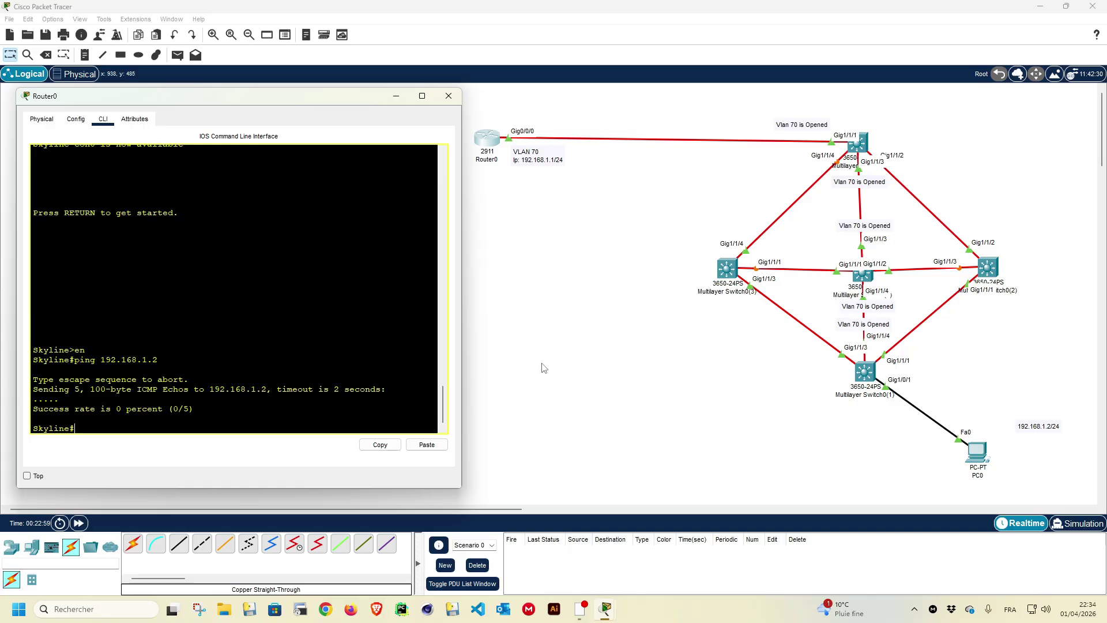
key("Up")
key("Return")
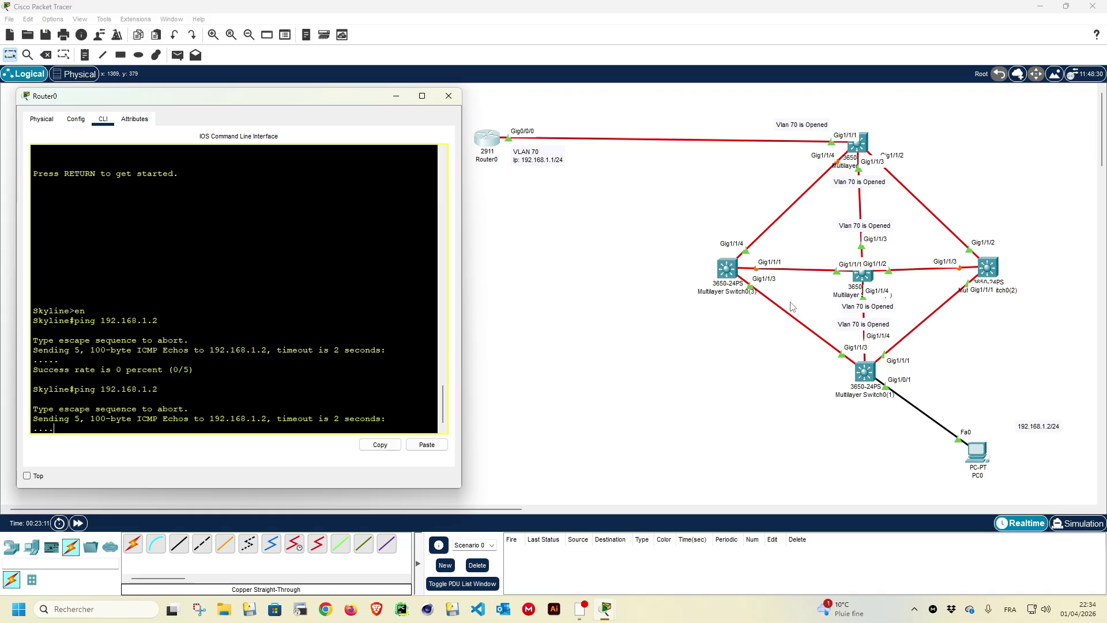
Step: Exit the interface configuration on Multilayer Switch0(4) and create VLAN 70
left_click(865, 277)
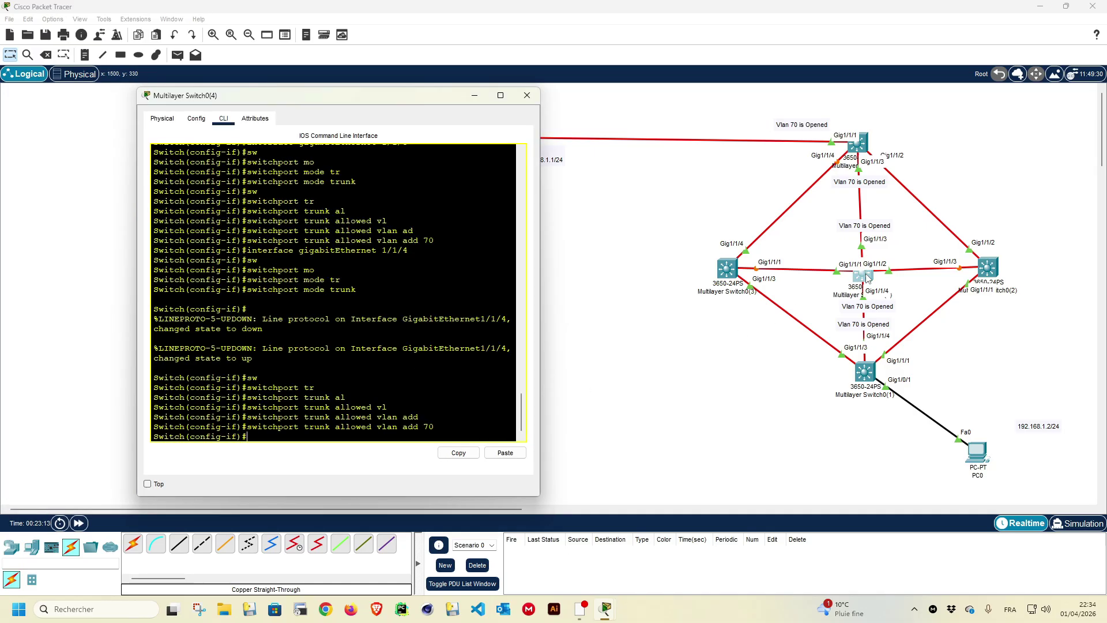
type("exit")
key("Return")
type("vl")
key("Tab")
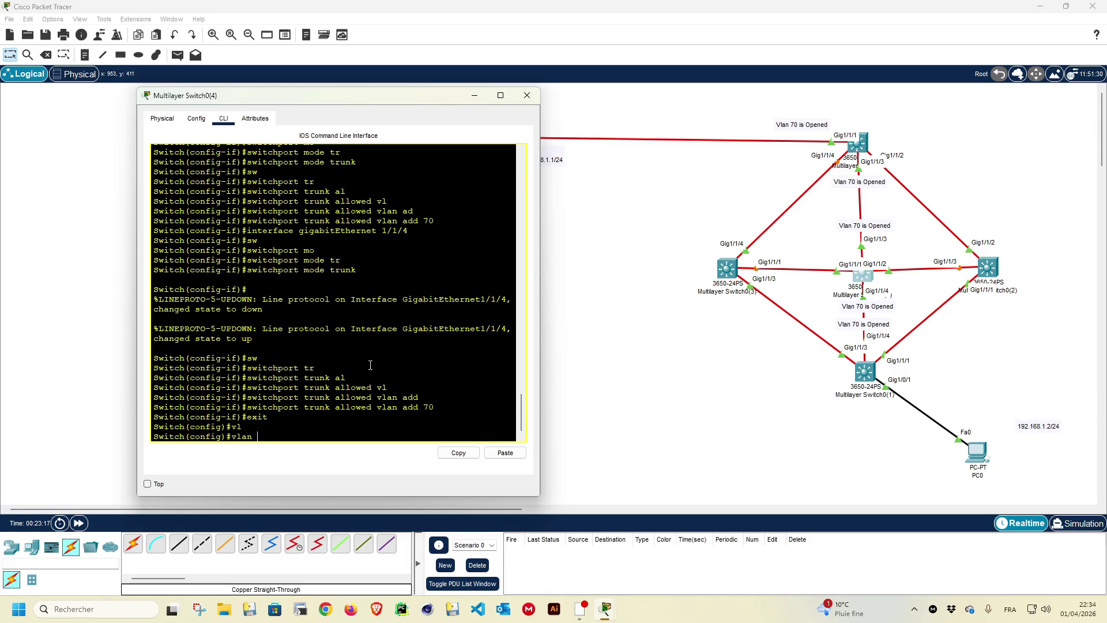
type("70")
key("Return")
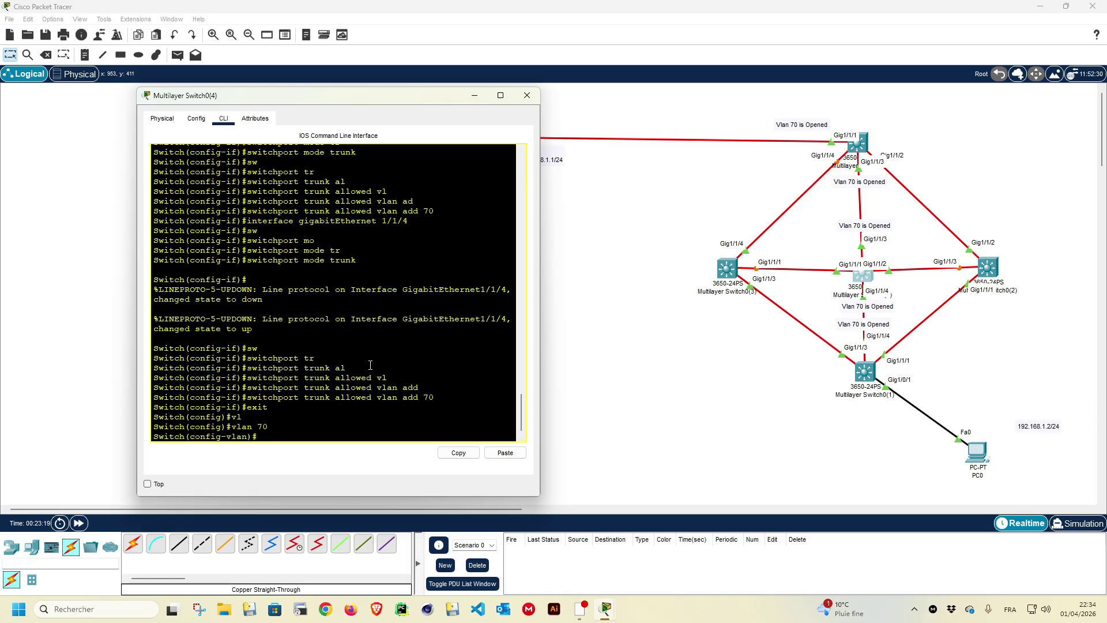
Step: Name VLAN 70 on Multilayer Switch0(4) skyline
type("na")
key("Tab")
type("sk")
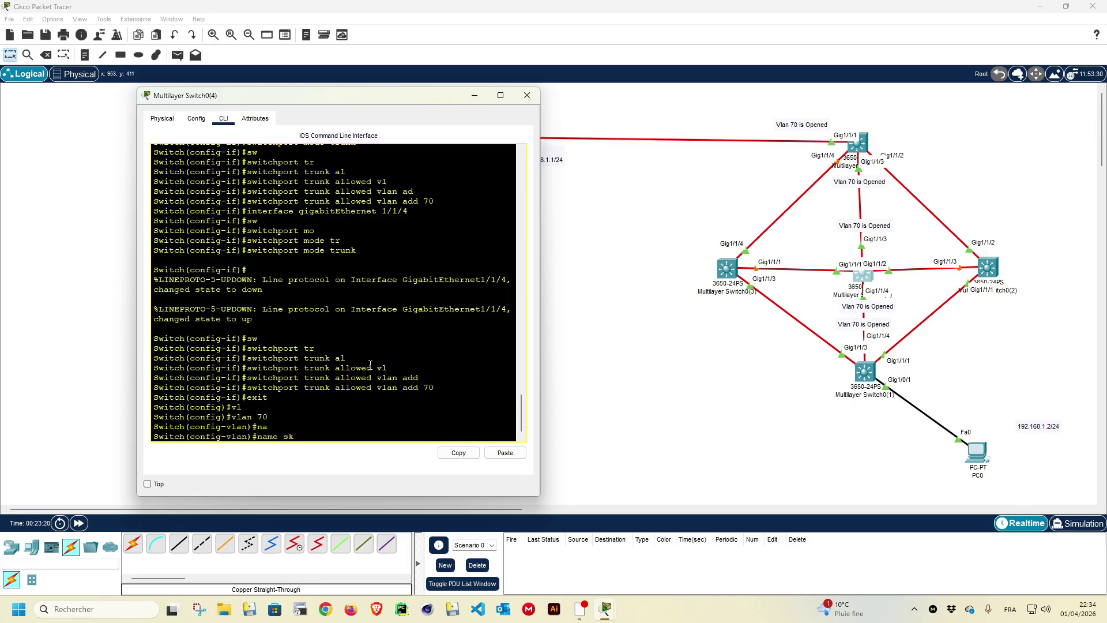
type("ymo")
key("BackSpace")
type("line")
key("Return")
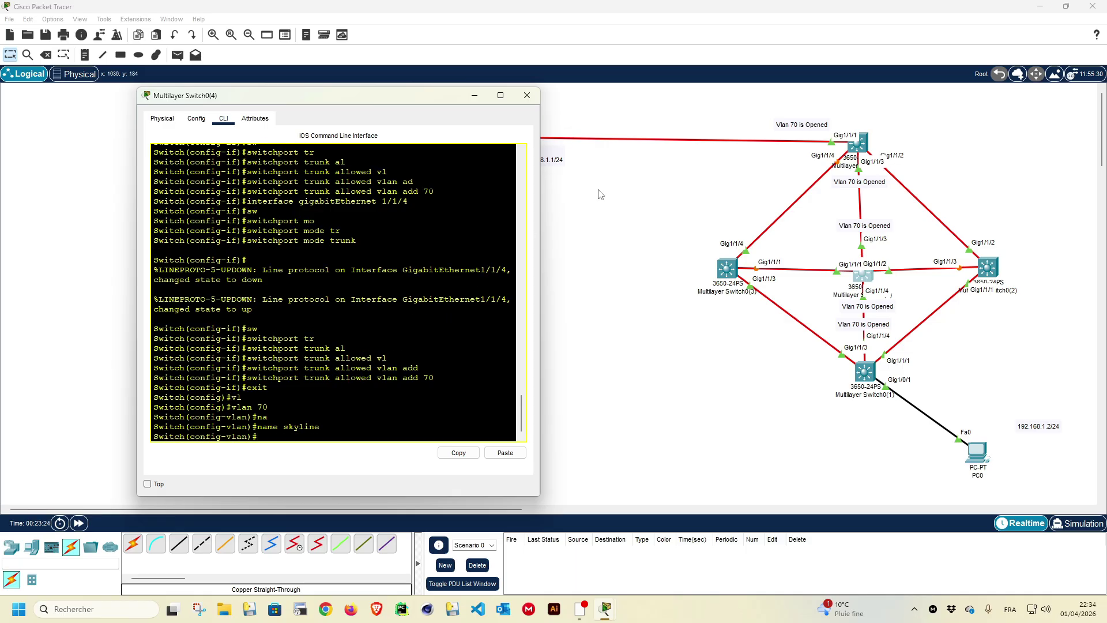
Step: Minimize Multilayer Switch0(4)'s window and repeat the ping from Router0 to PC0 at 192.168.1.2
left_click(474, 95)
left_click(486, 145)
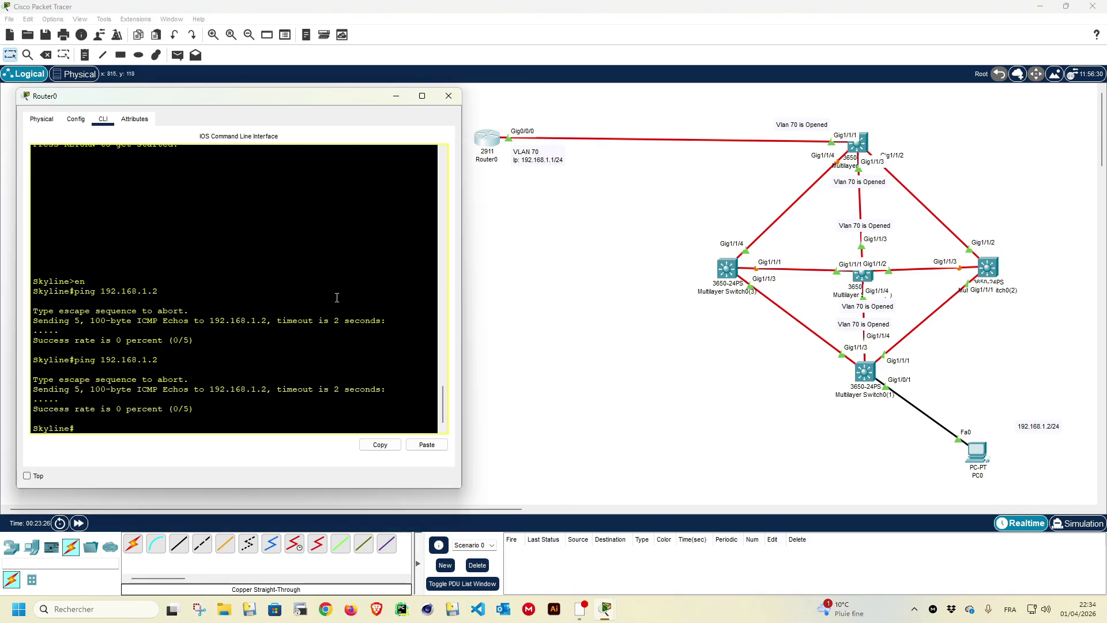
key("Up")
key("Return")
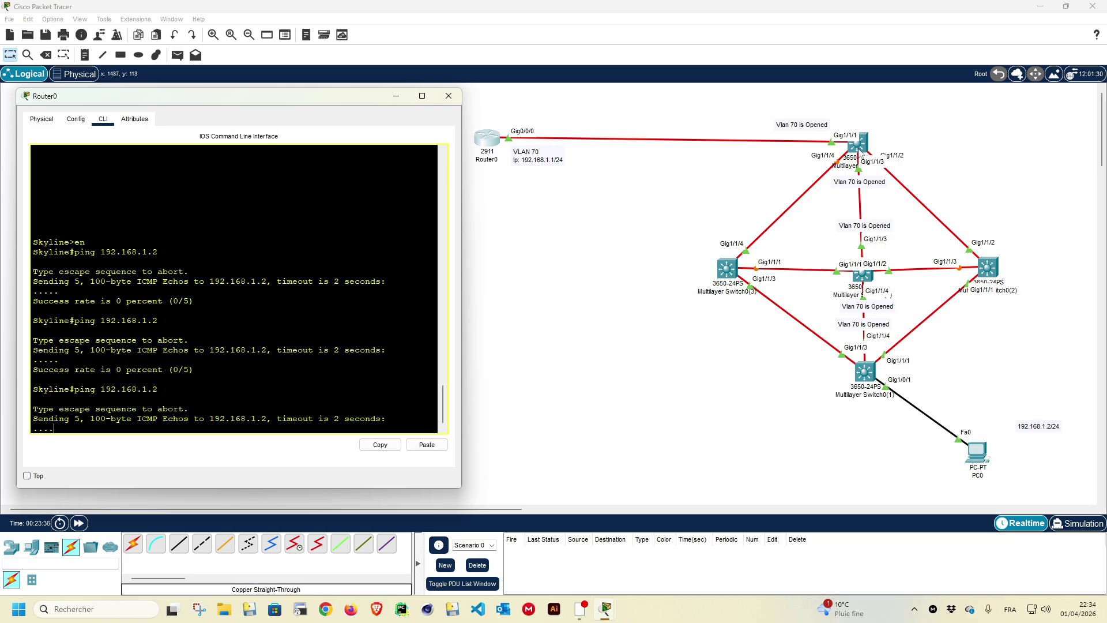
Step: End configuration mode on Multilayer Switch0 and display its VLAN table to check the VLAN 70 entry
left_click(859, 151)
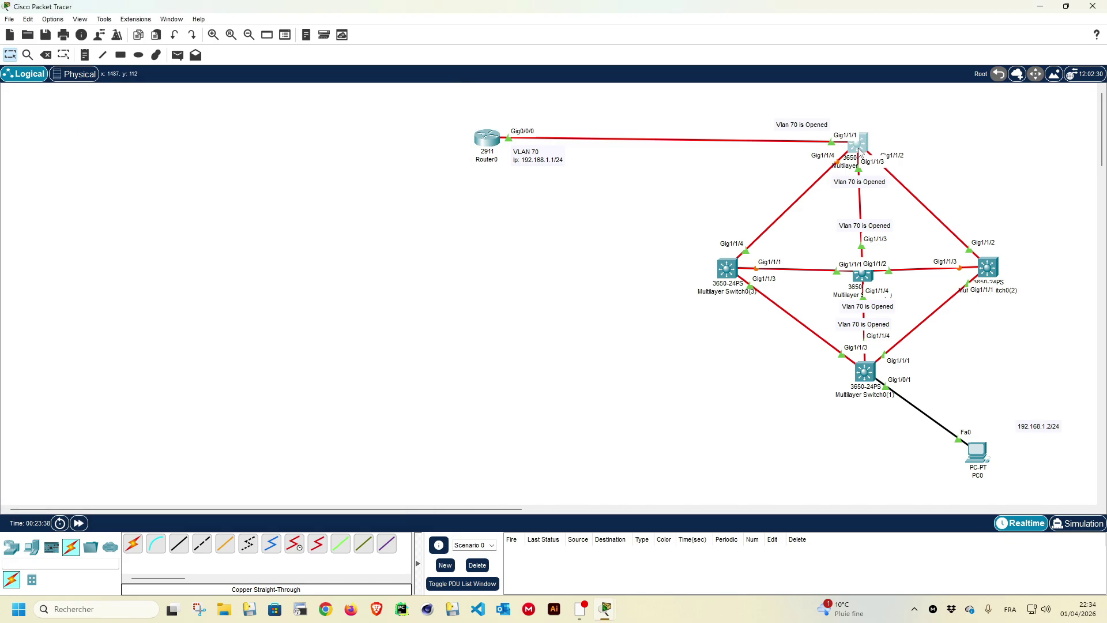
type("end")
key("Return")
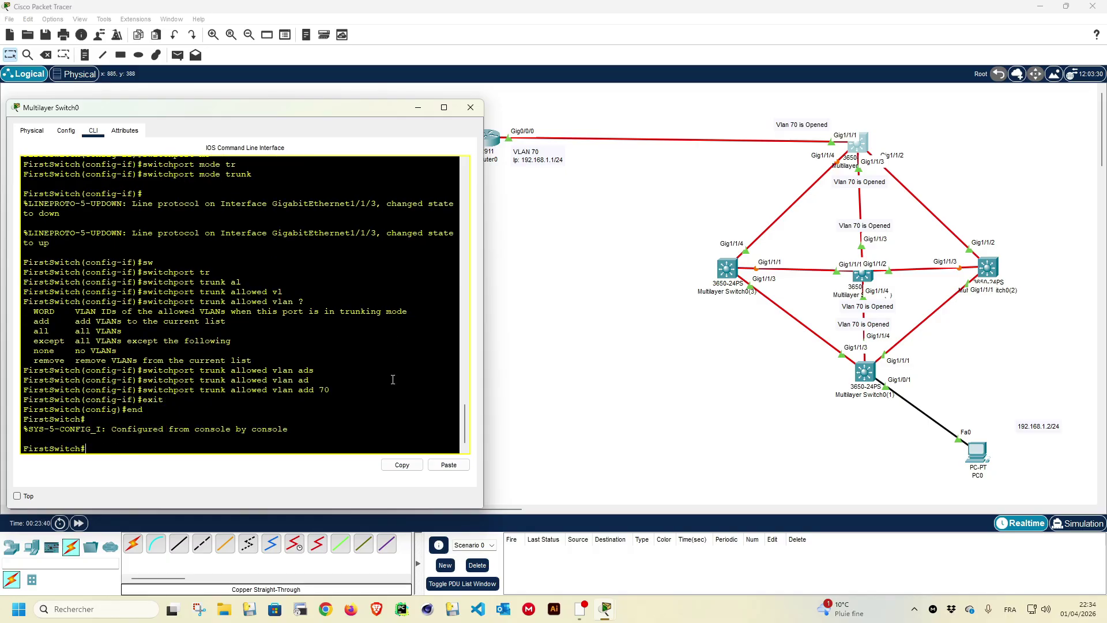
key("Return")
type("sh")
key("Tab")
type("vl")
key("Tab")
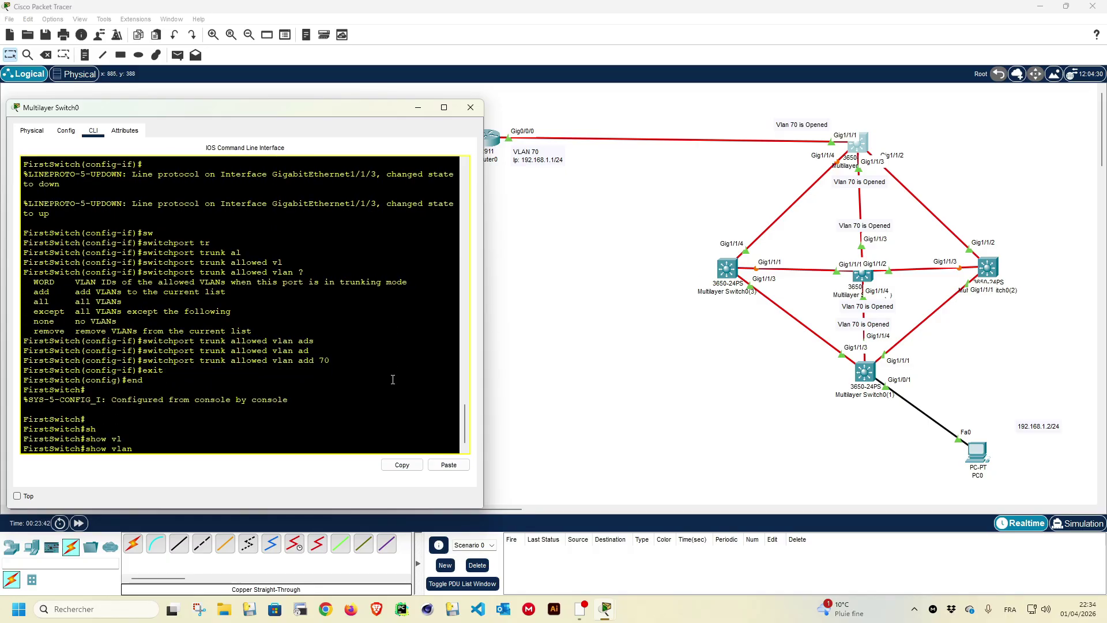
key("Return")
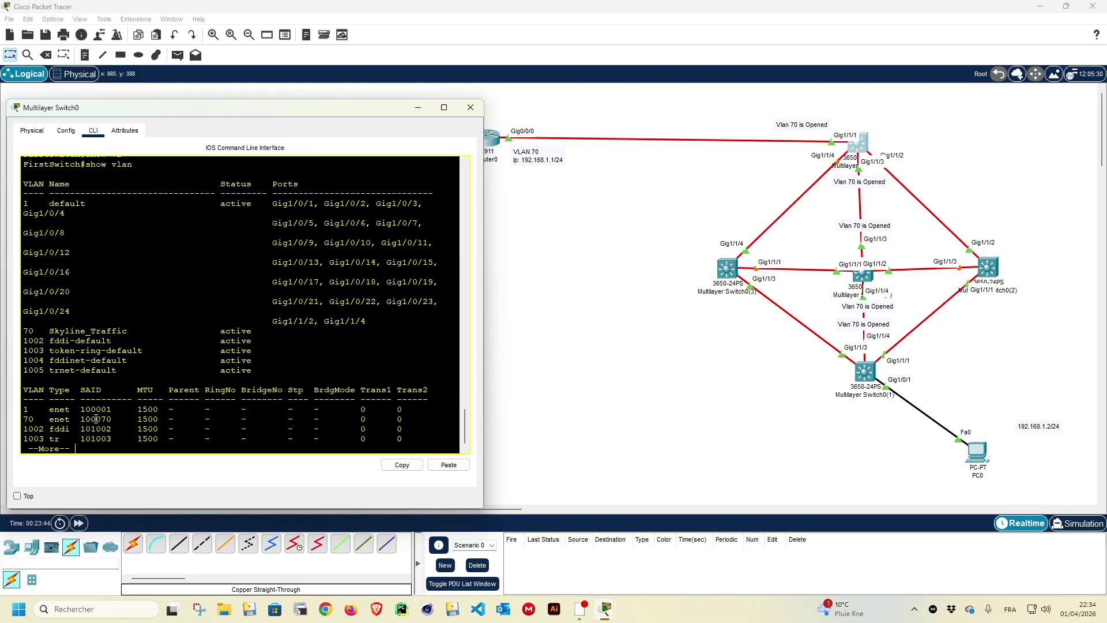
left_click_drag(98, 421, 122, 411)
left_click(124, 419)
Step: End VLAN configuration on Multilayer Switch0(4) and display its full VLAN table to check VLAN 70
left_click(865, 276)
type("end")
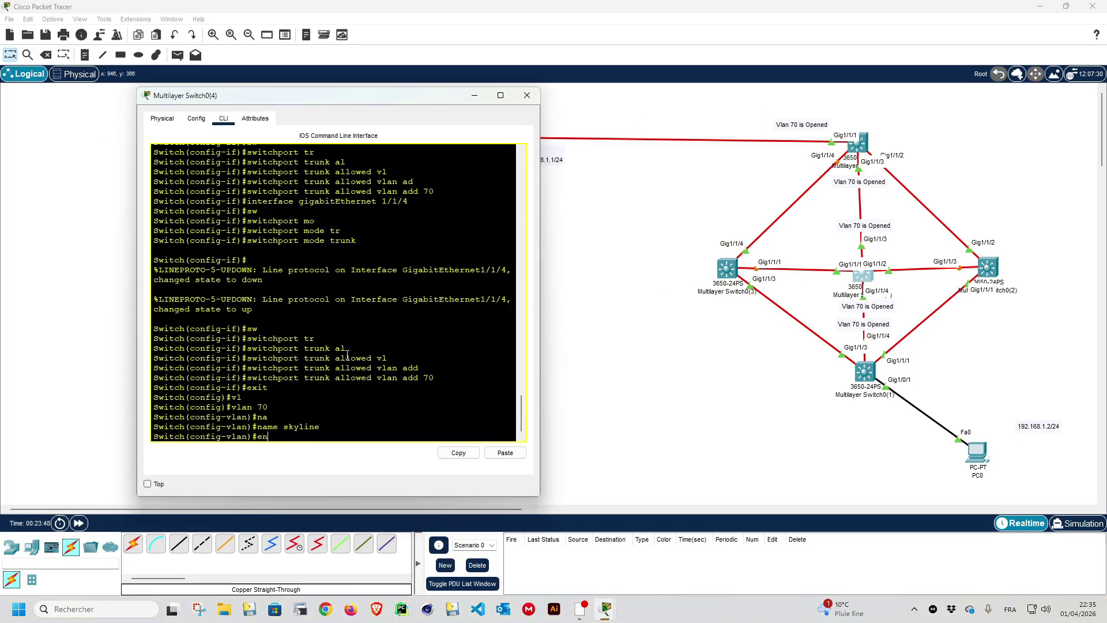
key("Return")
type("sh")
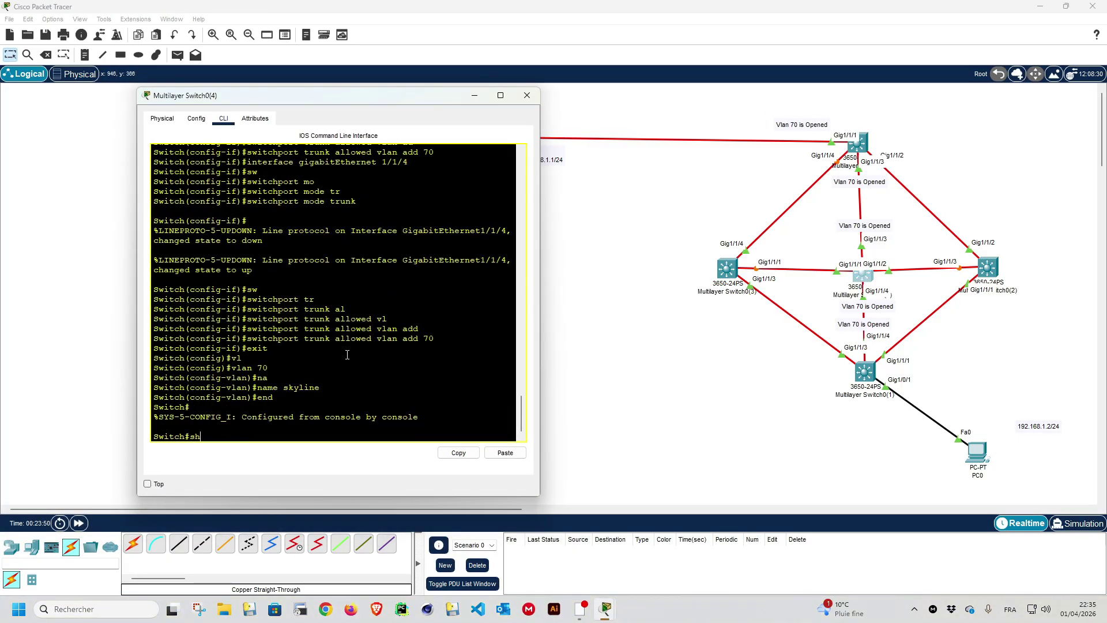
key("Tab")
type("vlan")
key("Return")
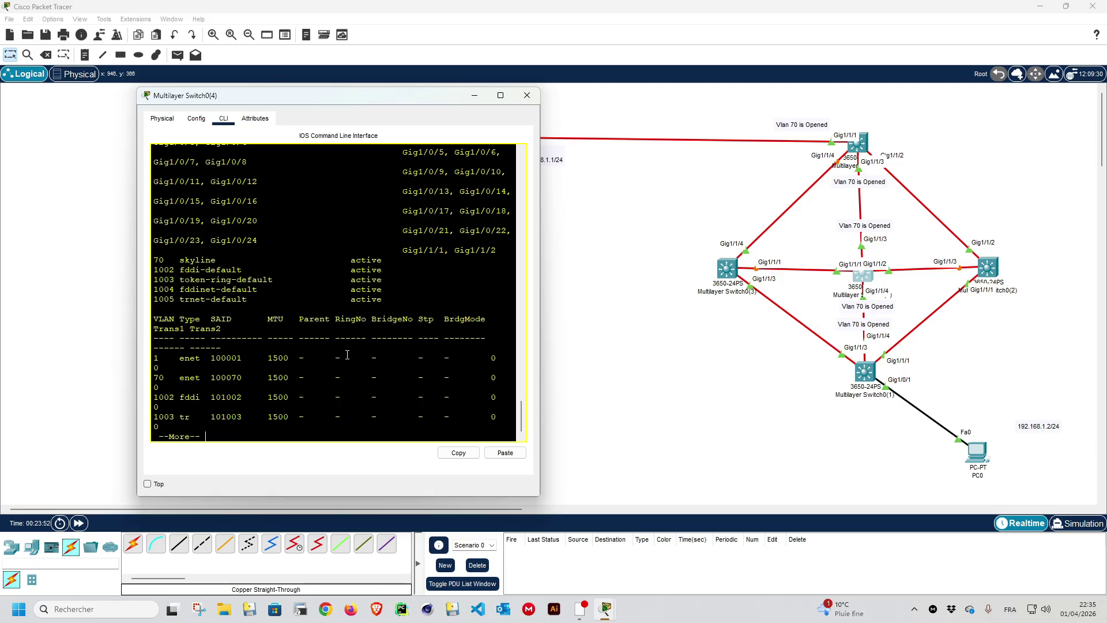
key("space")
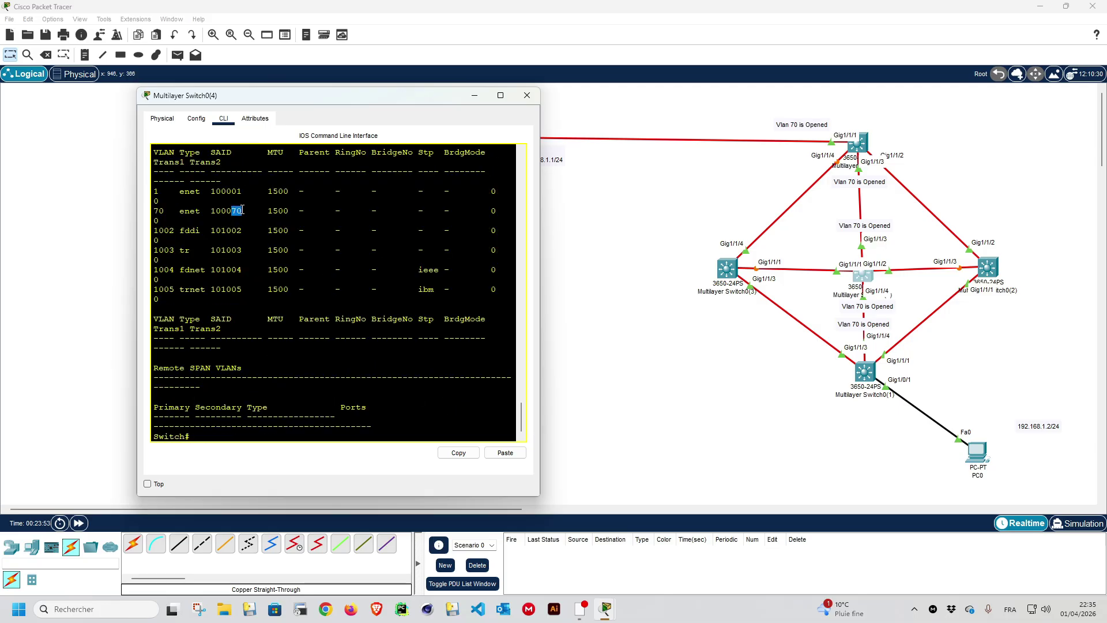
Step: Display the full VLAN table on Multilayer Switch0(1), then close its window
left_click(865, 372)
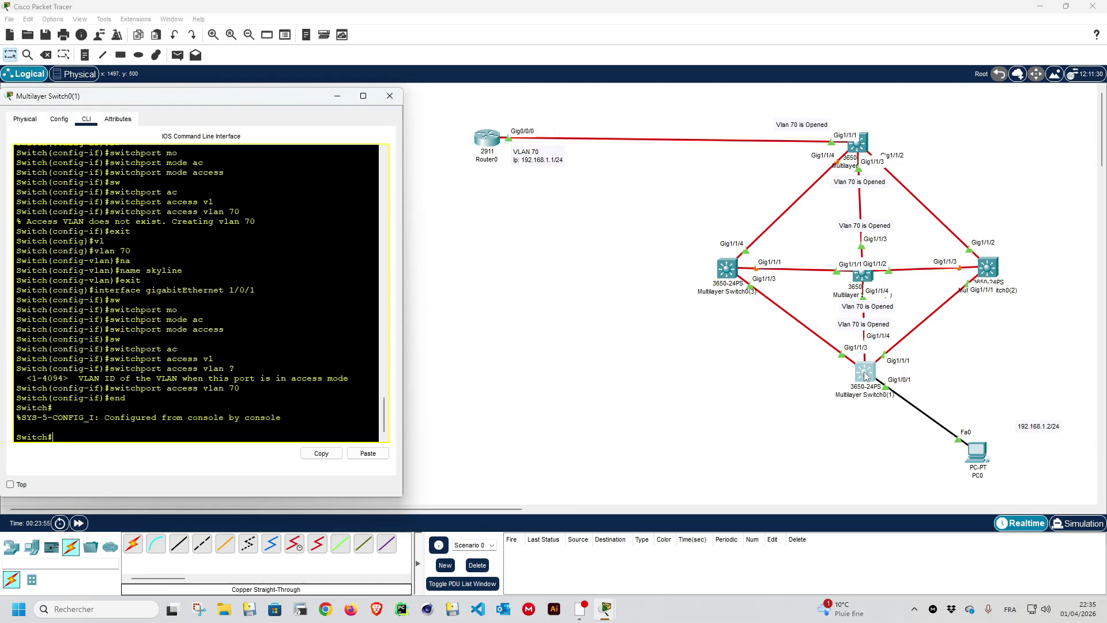
key("Return")
key("Up")
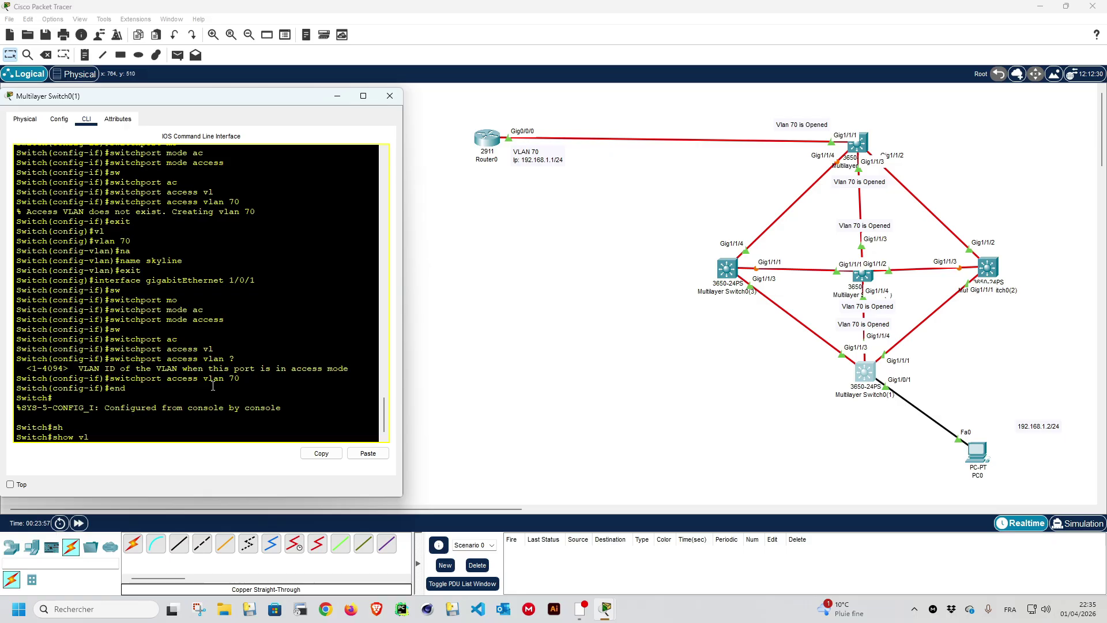
key("Return")
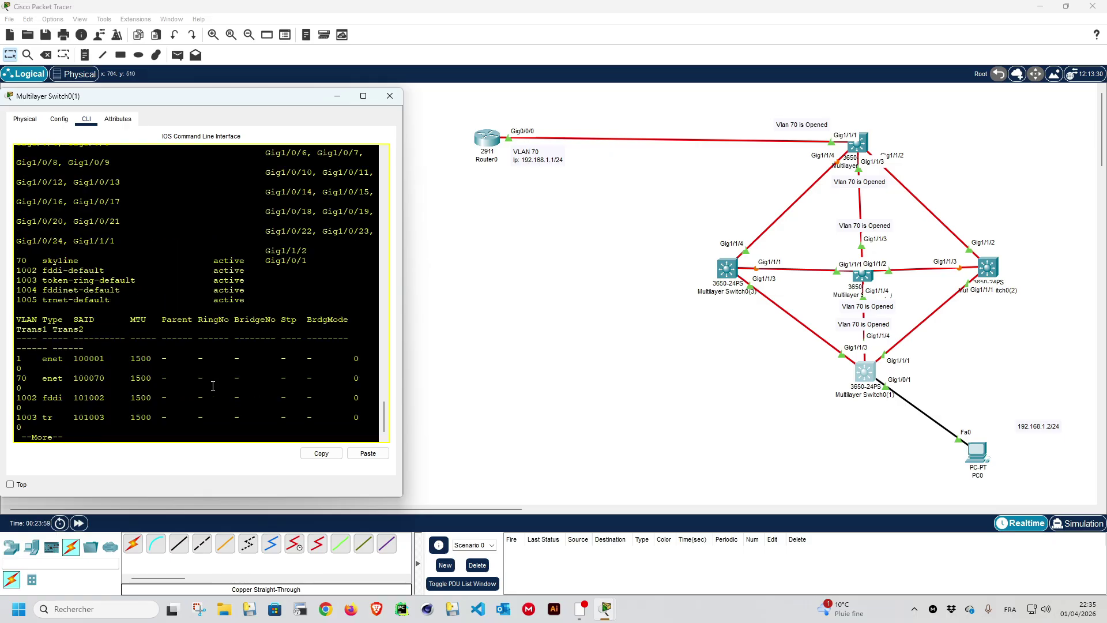
key("space")
left_click(390, 96)
Step: Ping PC0 at 192.168.1.2 twice from Router0 and examine the echo replies and success rate
left_click(487, 139)
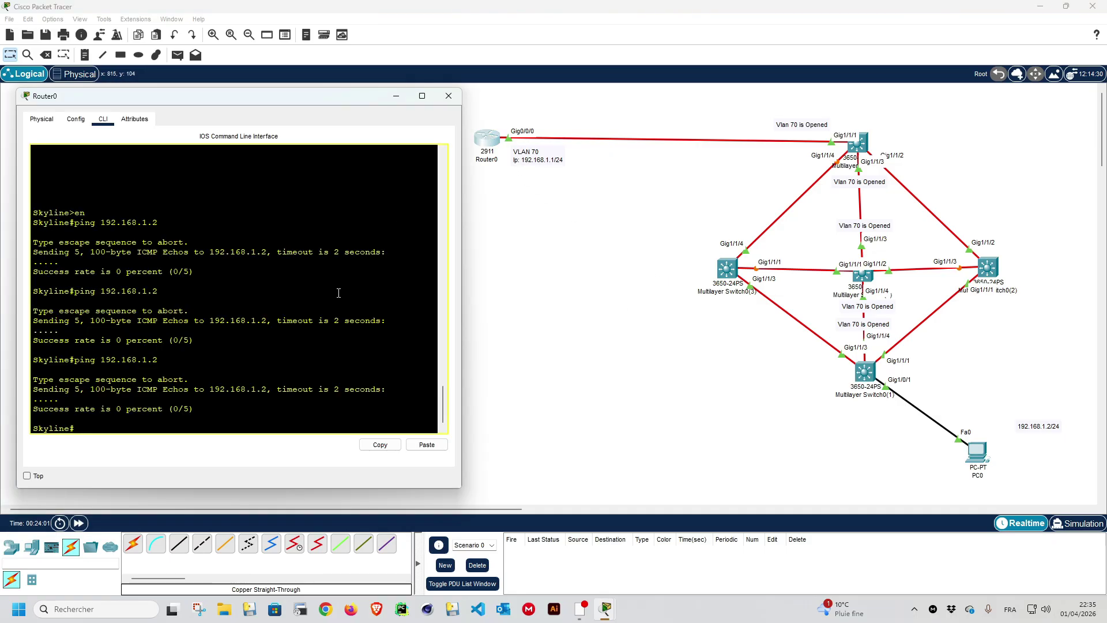
key("Up")
key("Return")
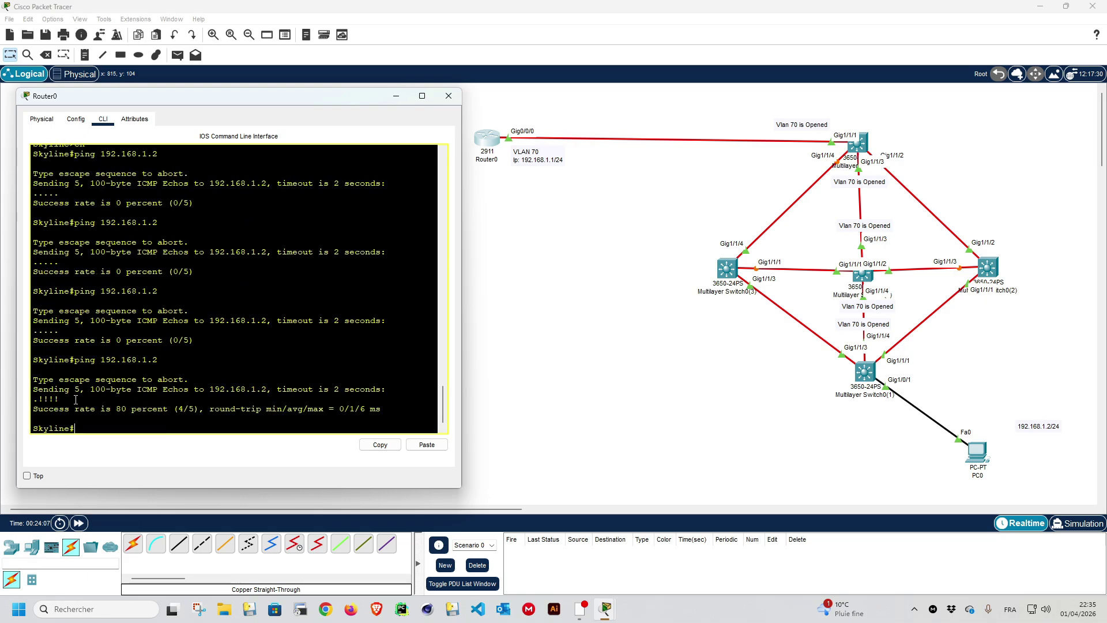
left_click_drag(81, 388, 111, 389)
left_click_drag(168, 408, 199, 408)
left_click(192, 415)
key("Up")
key("Return")
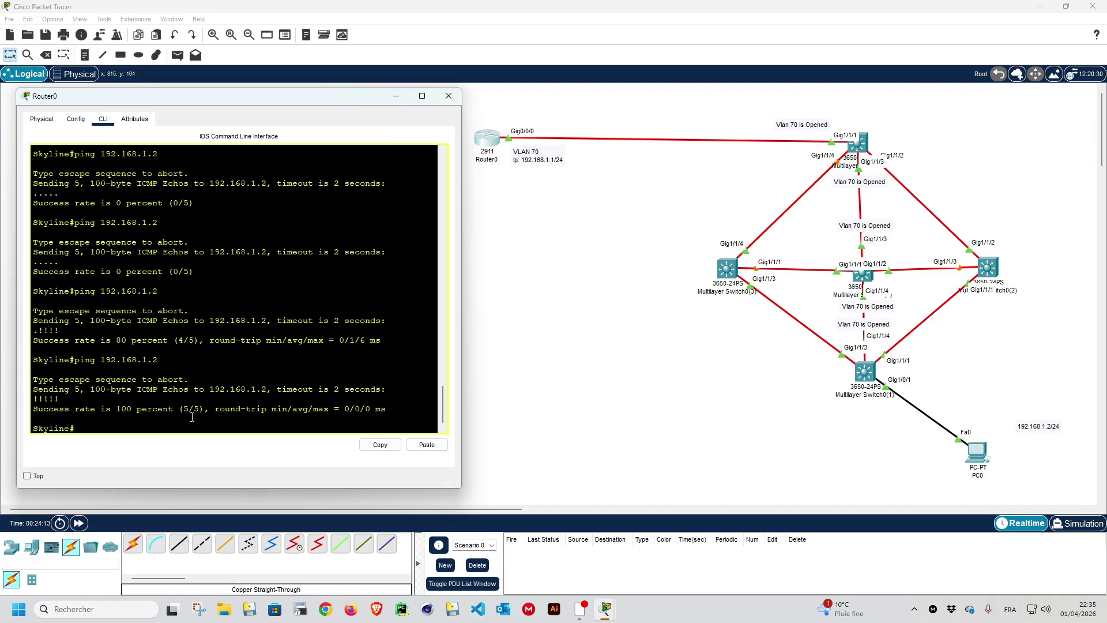
Step: Display Router0's ARP table and examine the address entry for 192.168.1.2
type("sh")
key("Tab")
type("ar")
key("Tab")
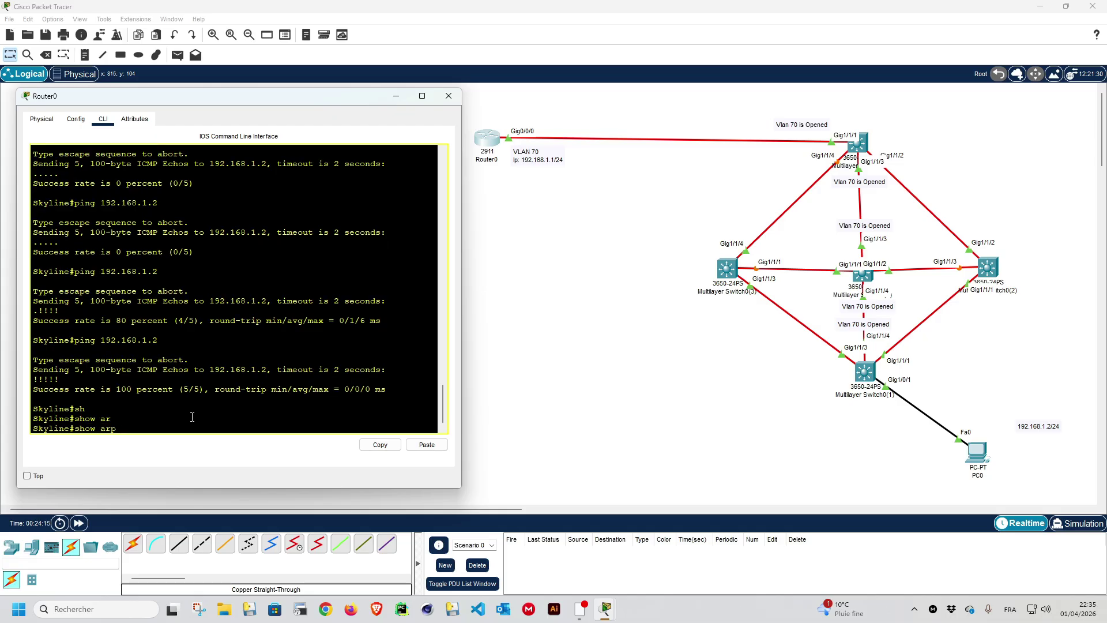
key("Return")
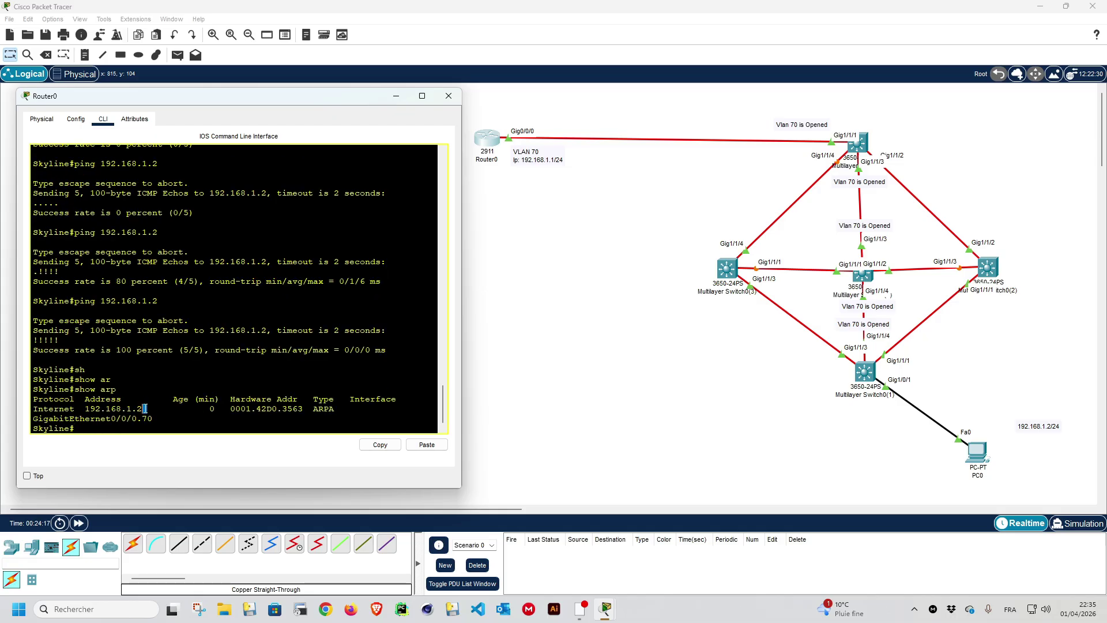
left_click_drag(148, 408, 86, 407)
double_click(87, 407)
Step: Open PC0's Command Prompt and ping the router at 192.168.1.1
left_click(980, 453)
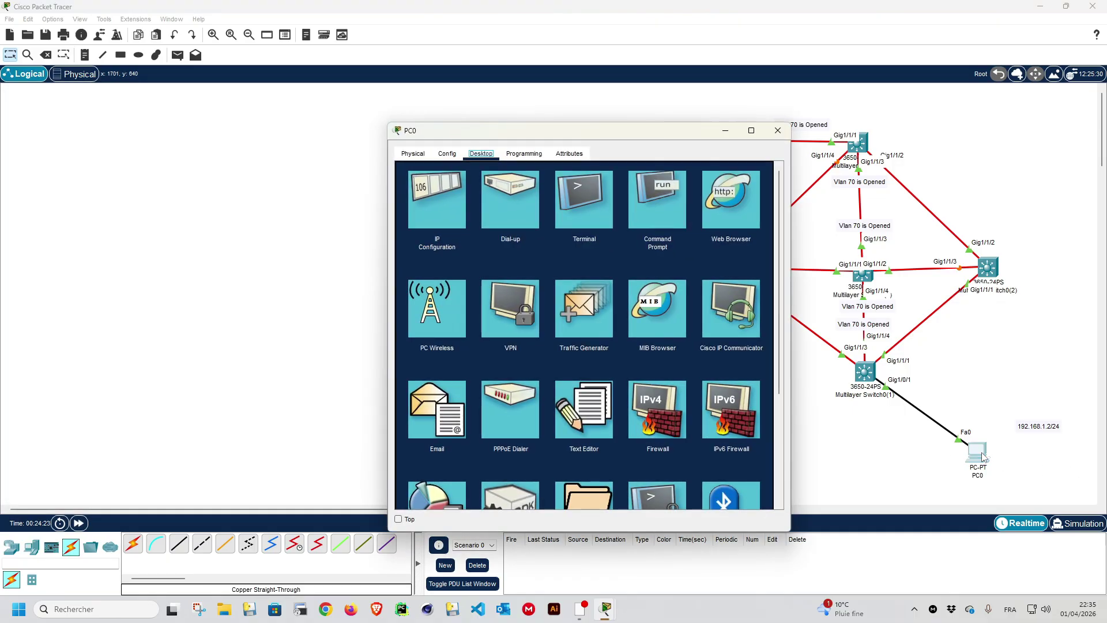
left_click_drag(664, 133, 397, 99)
left_click(386, 165)
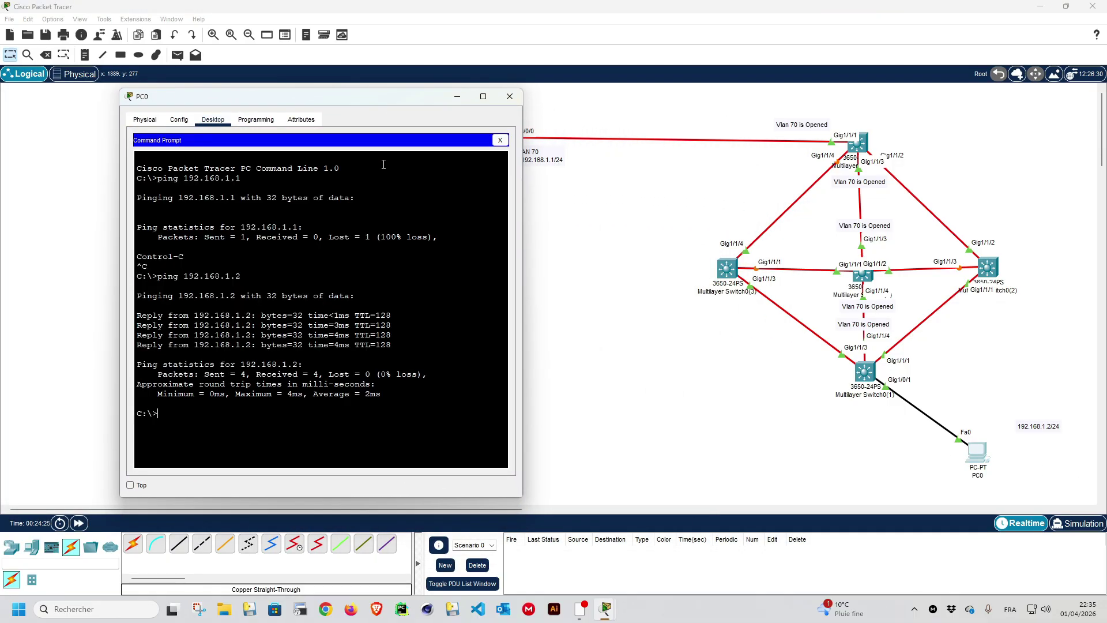
triple_click(410, 365)
type("ping 192.168.1.1")
key("Return")
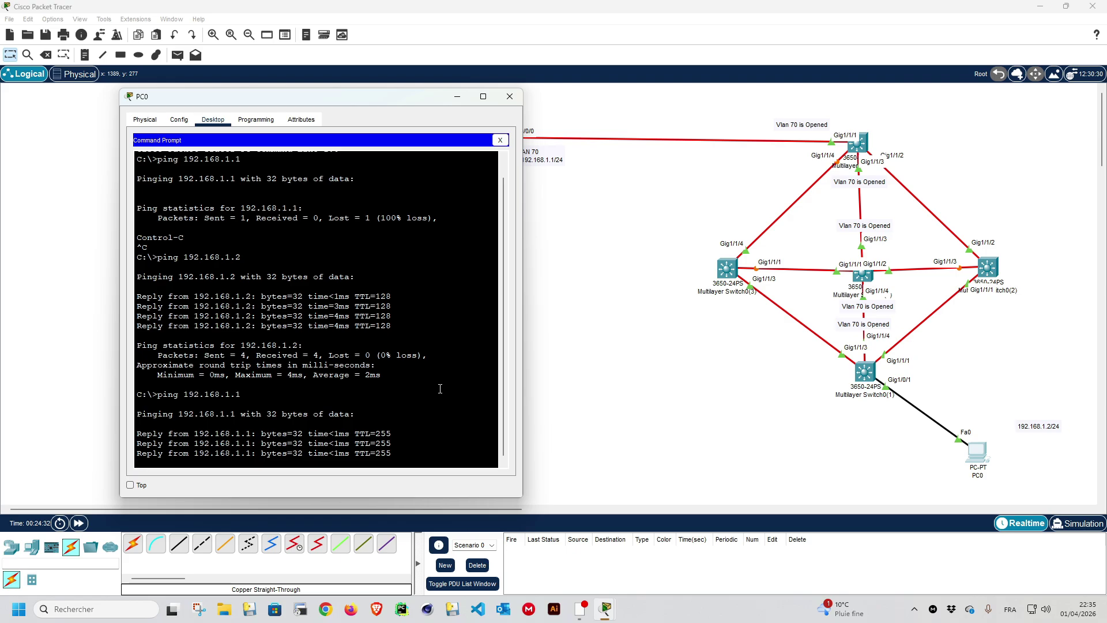
Step: Shift PC0's window aside, move Router0 slightly closer to the switches above its VLAN 70 label, and open Router0's CLI
left_click_drag(402, 97, 339, 91)
left_click_drag(487, 147, 531, 142)
left_click(531, 142)
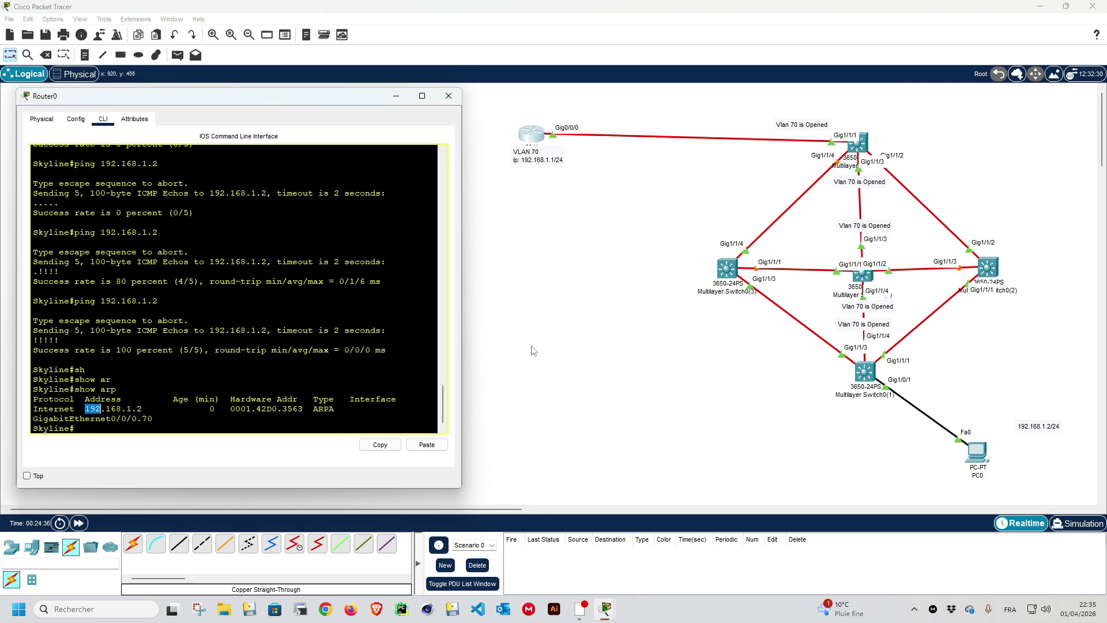